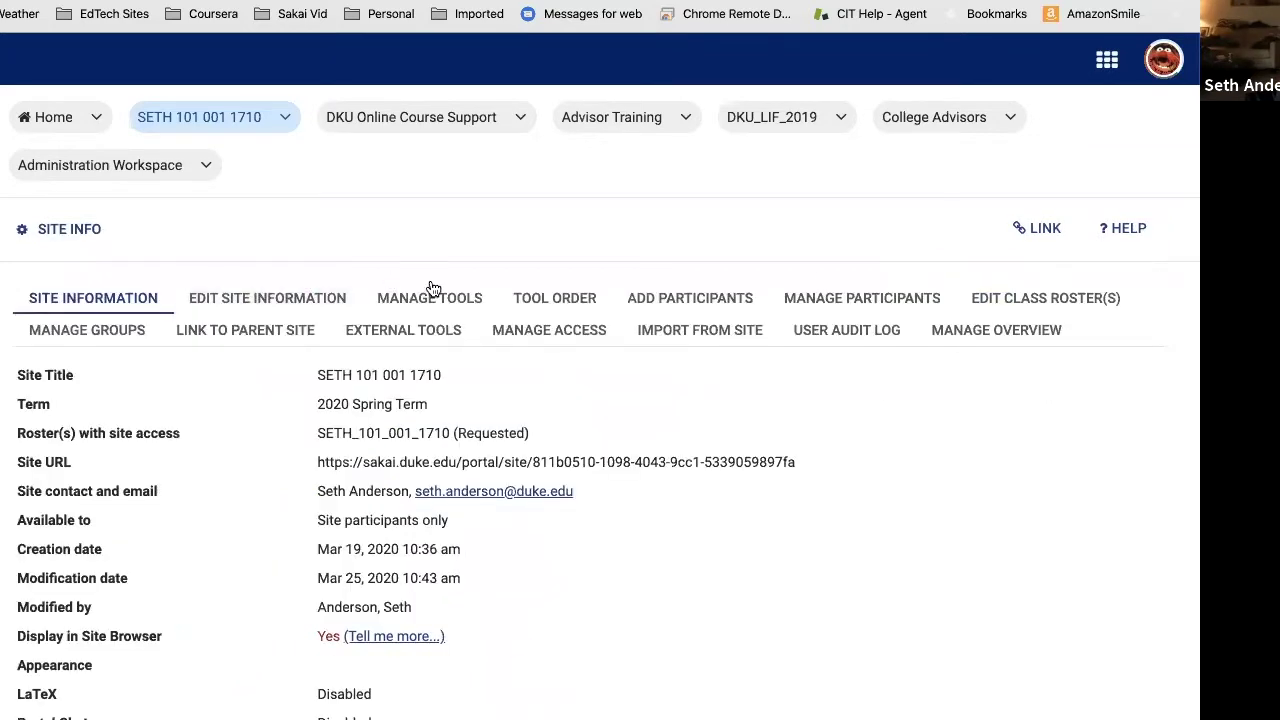
click(433, 303)
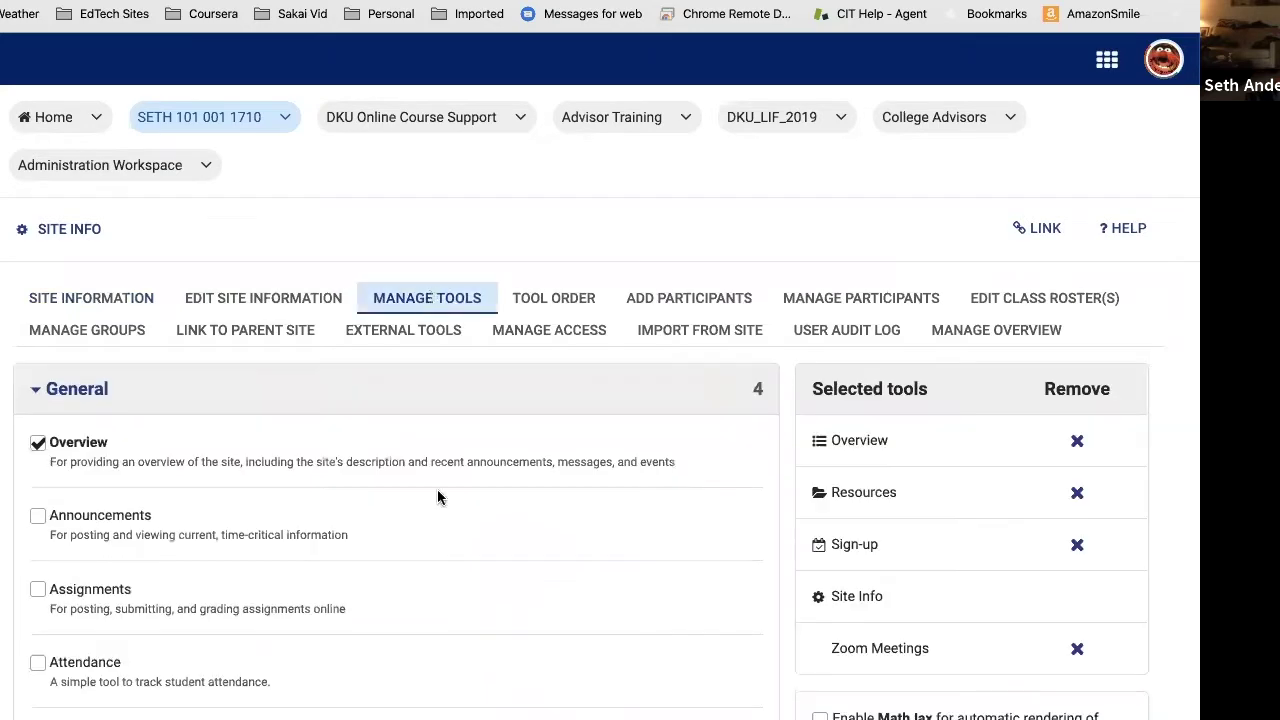
scroll(600, 400, down, 10)
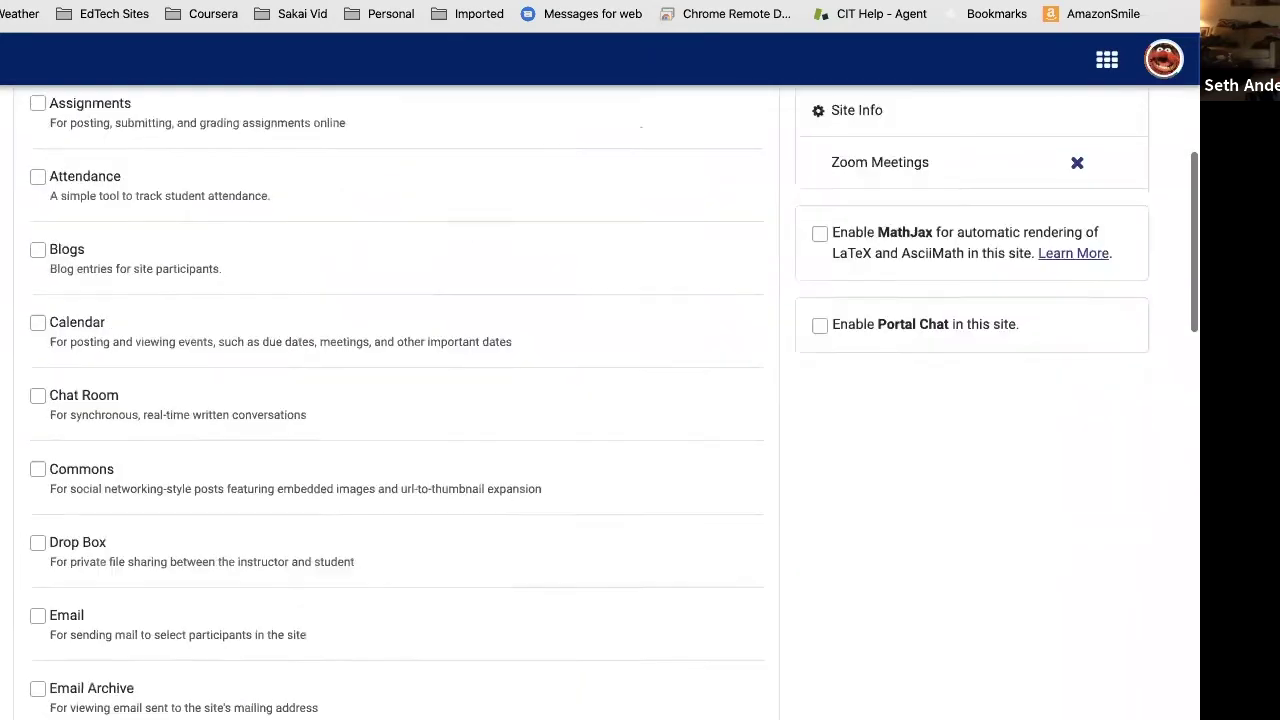
scroll(27, 607, down, 10)
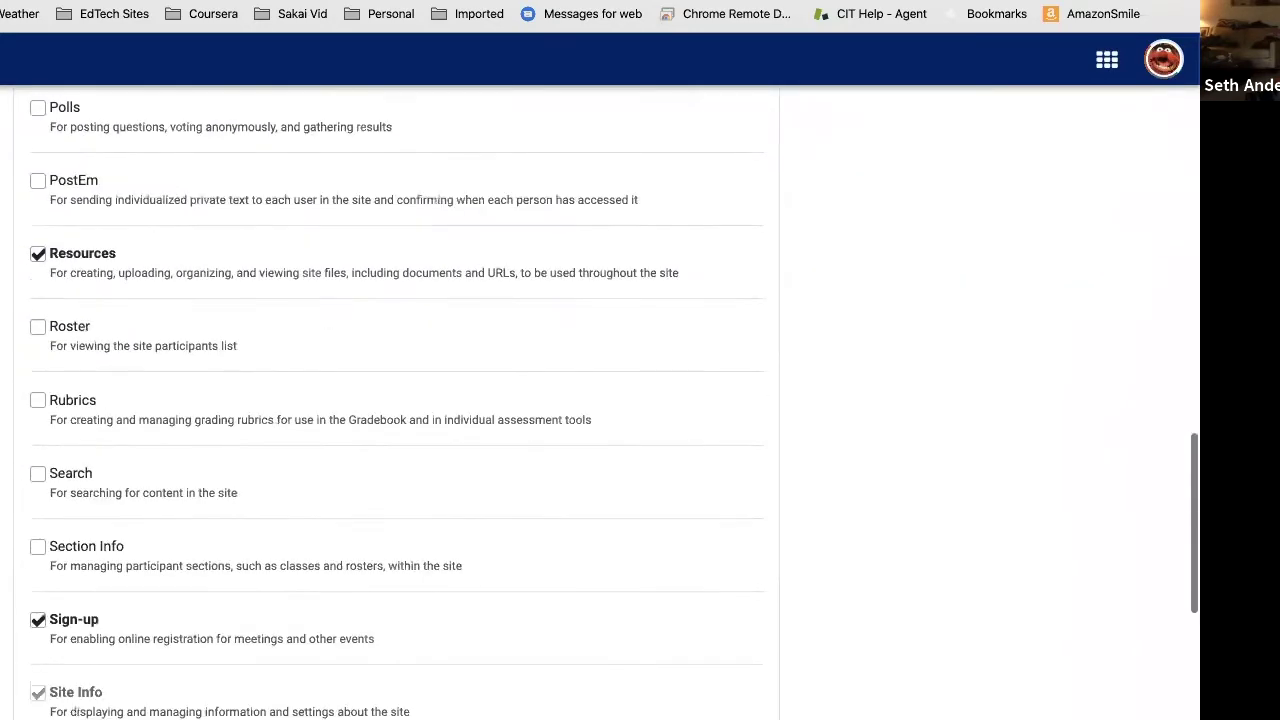
click(38, 601)
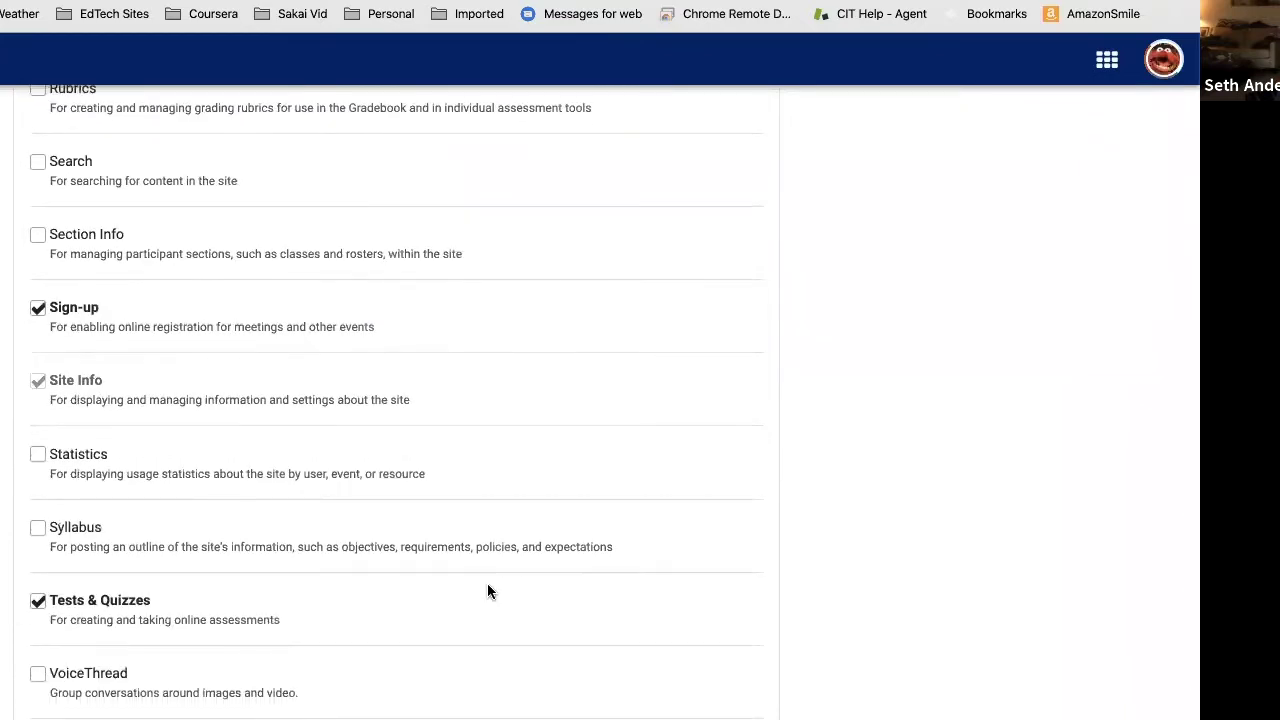
scroll(487, 583, down, 5)
click(90, 690)
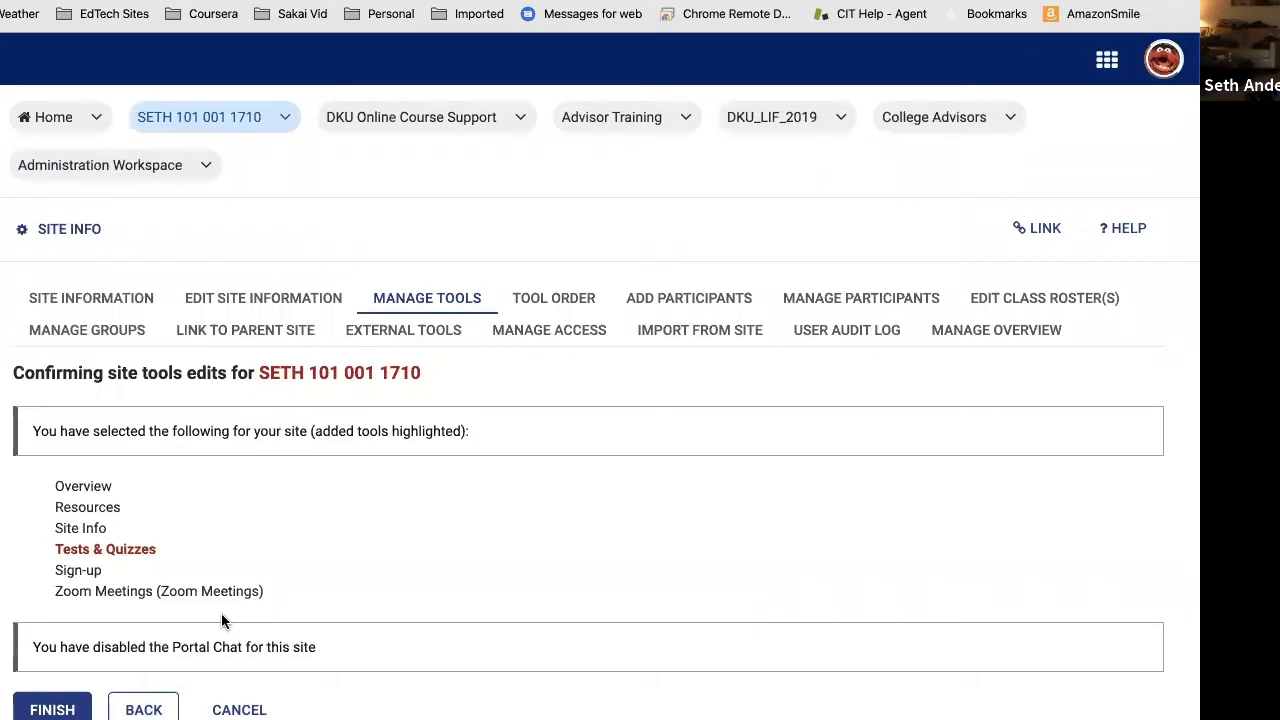
click(50, 708)
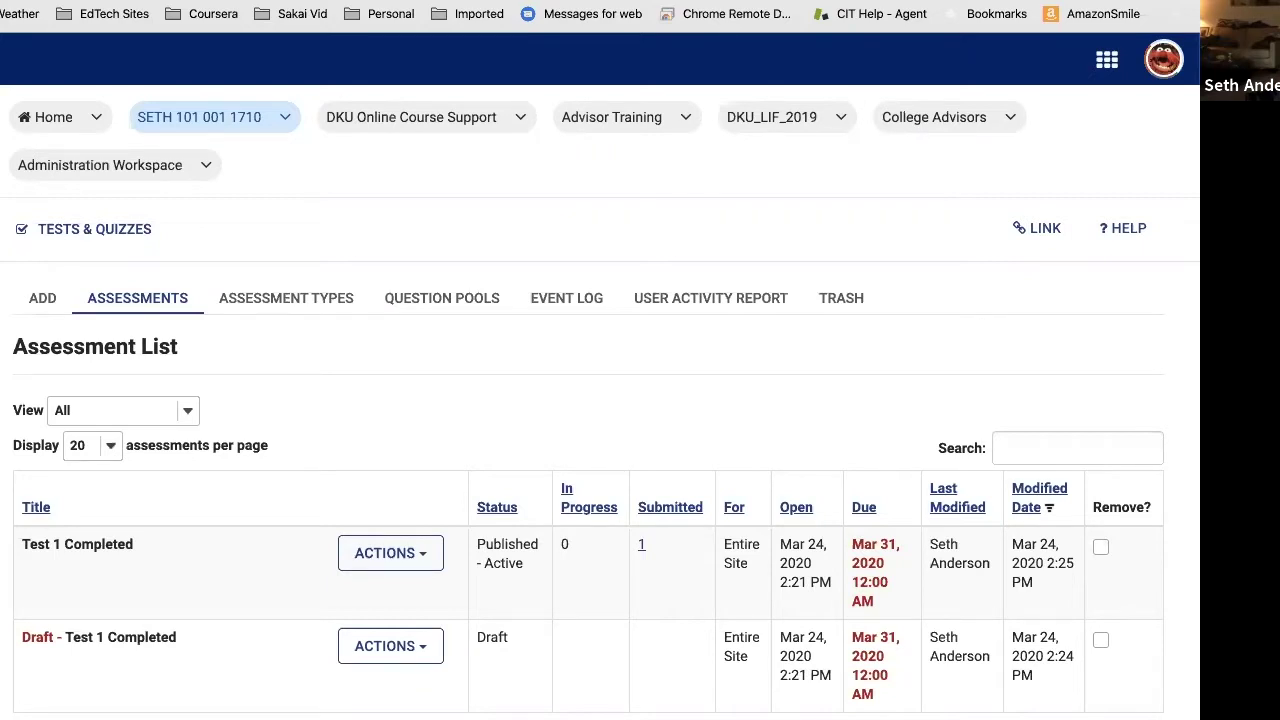
Step: Create a new assessment from scratch titled "Wednesday's Test" using the assessment builder
click(44, 303)
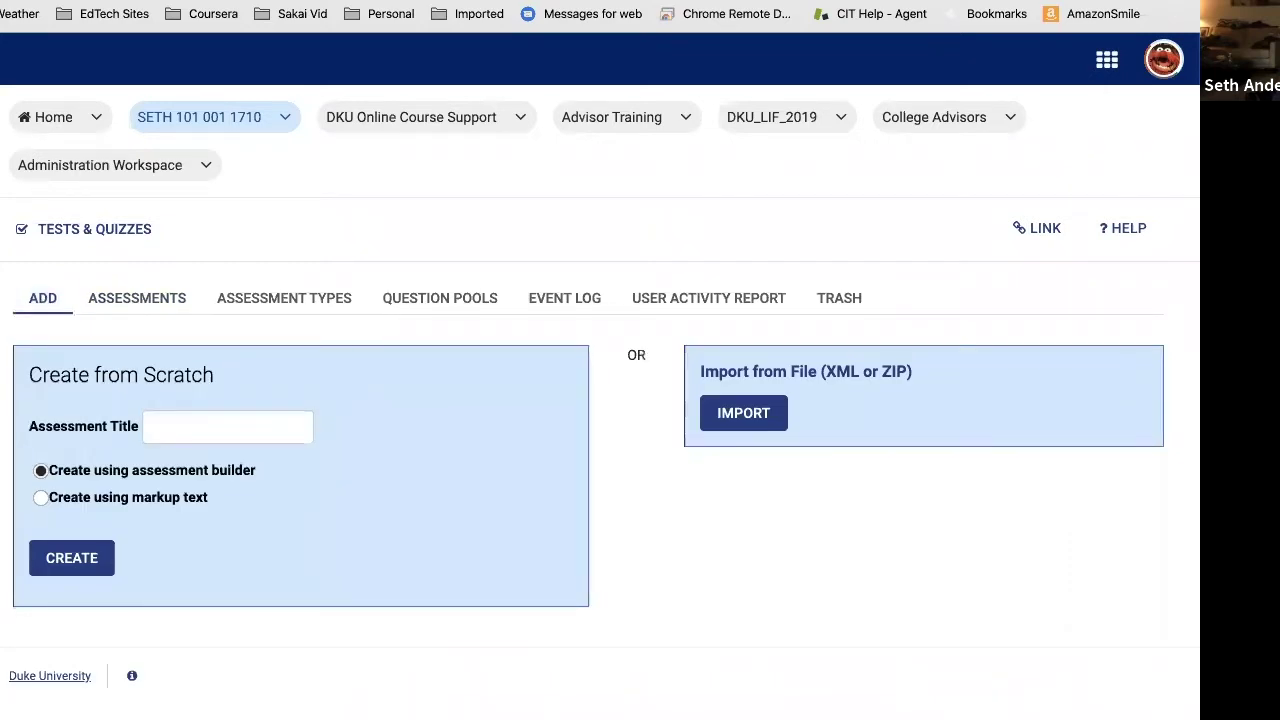
click(196, 426)
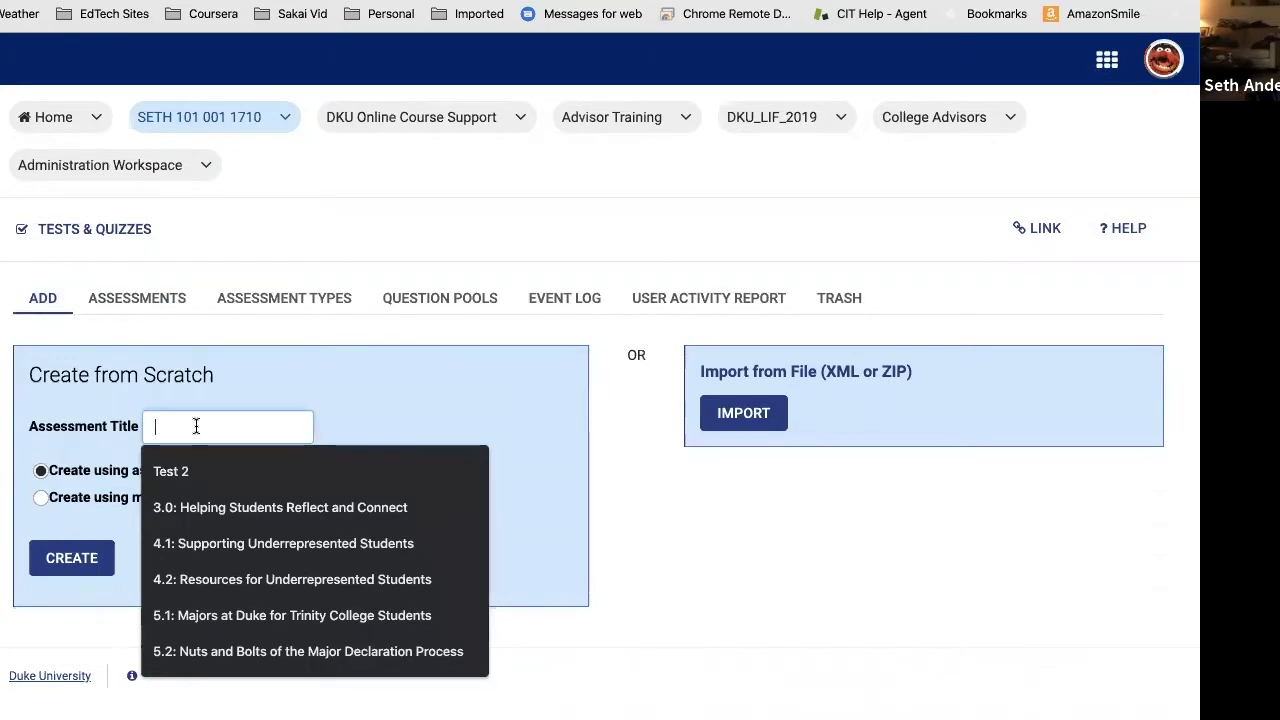
text(Wed)
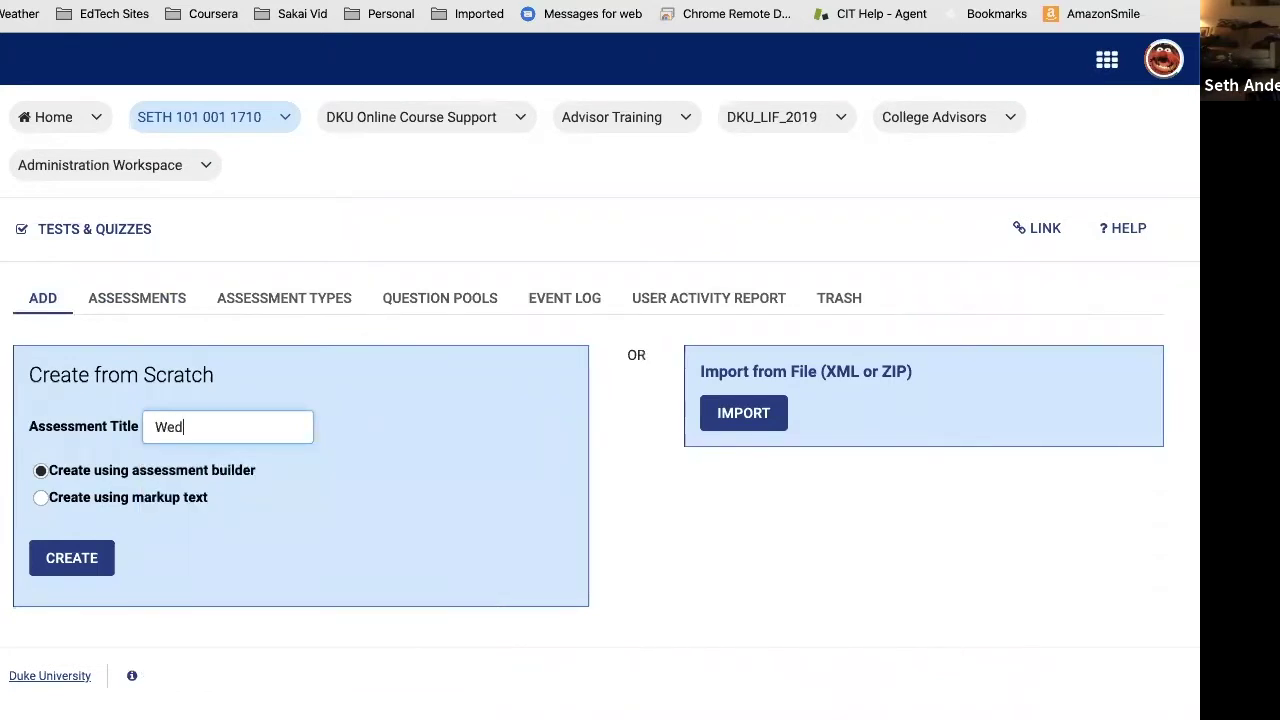
text(nesday's Test)
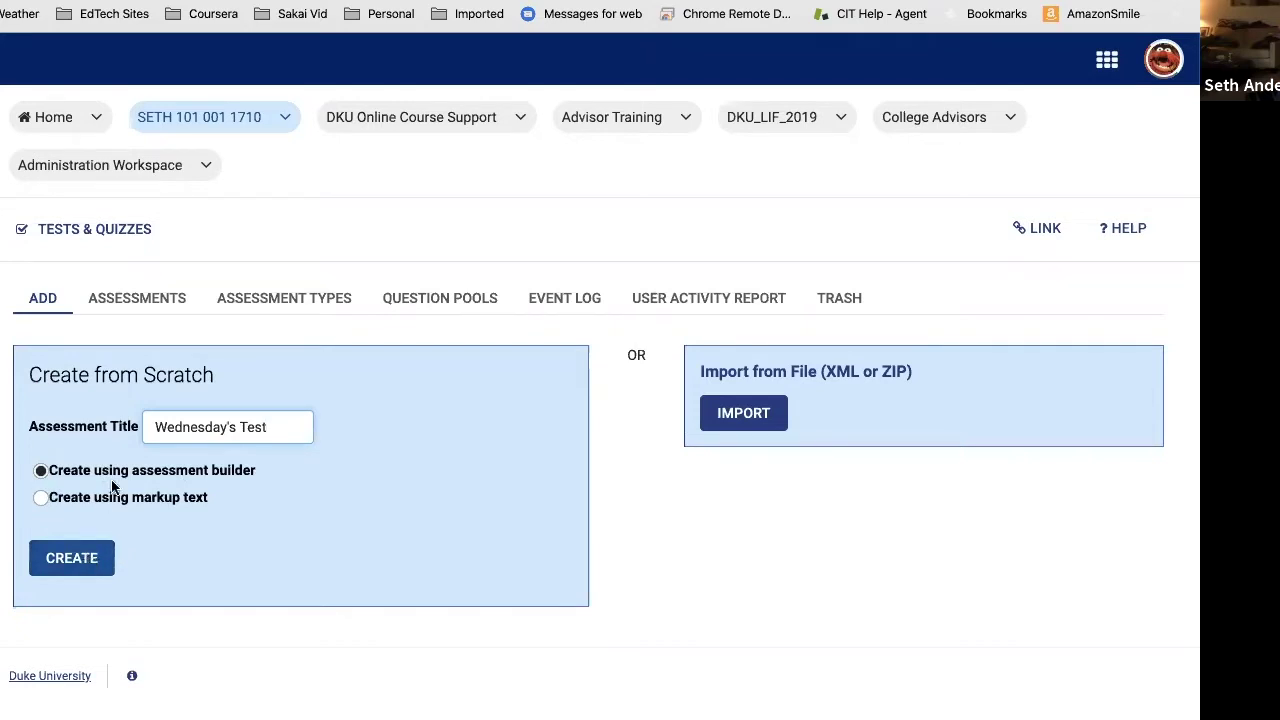
click(80, 561)
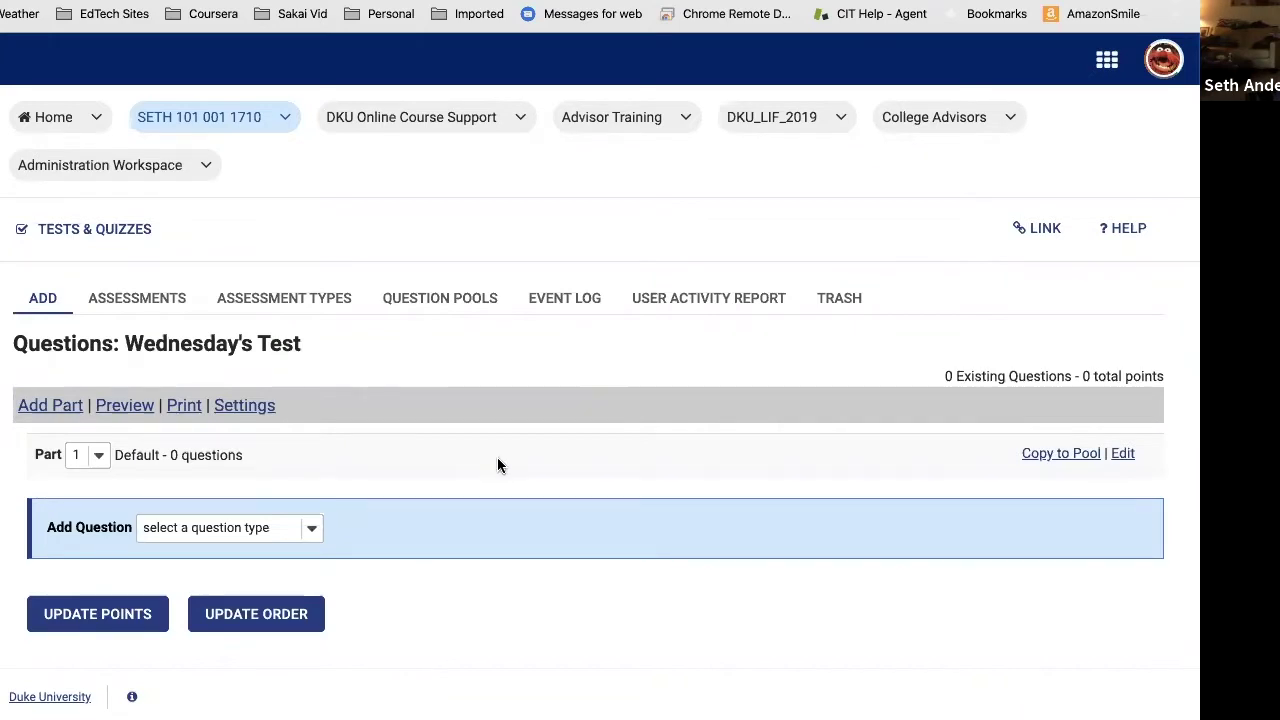
Step: Add a Multiple Choice question to Part 1 of the test and set its answer point value to 1
click(307, 529)
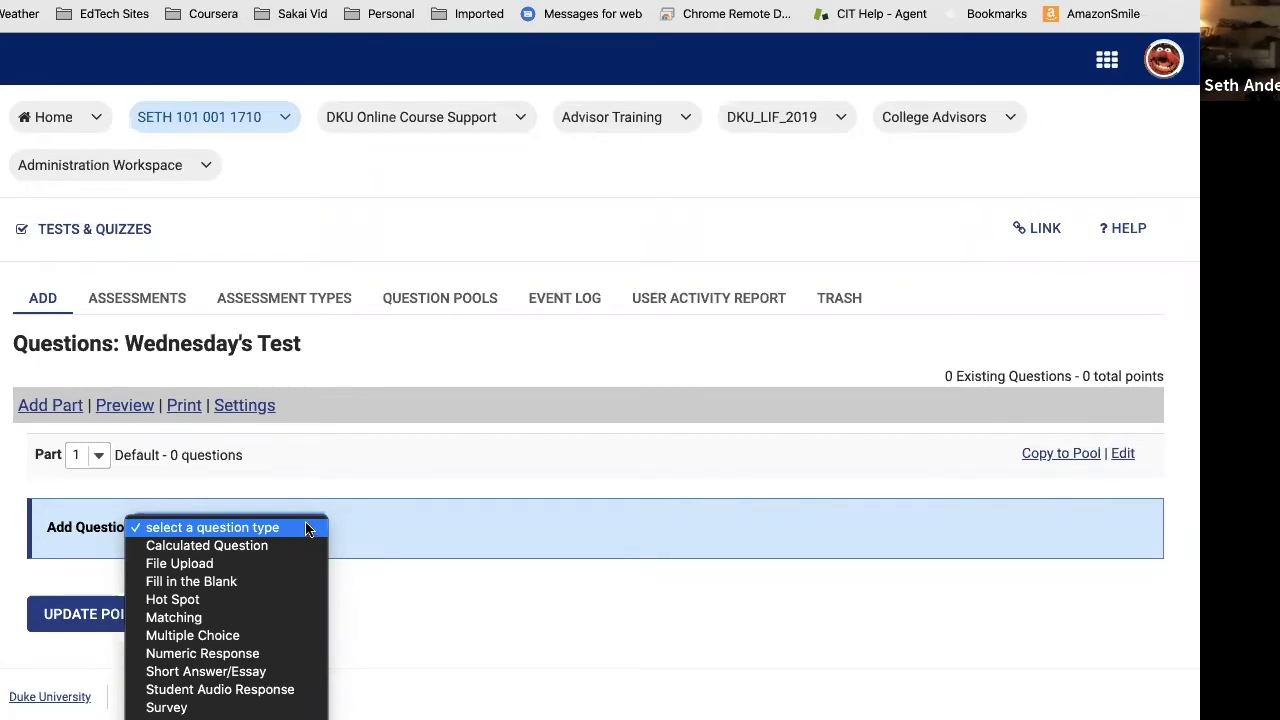
click(262, 637)
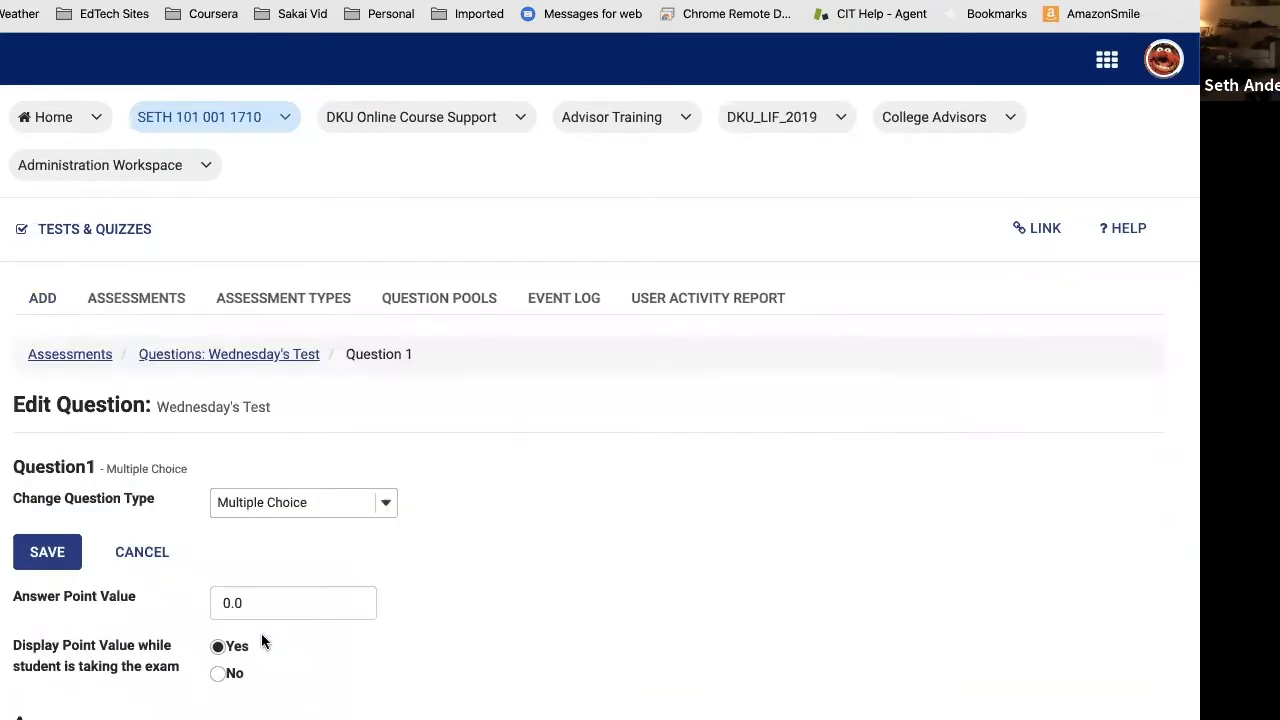
scroll(545, 592, down, 1)
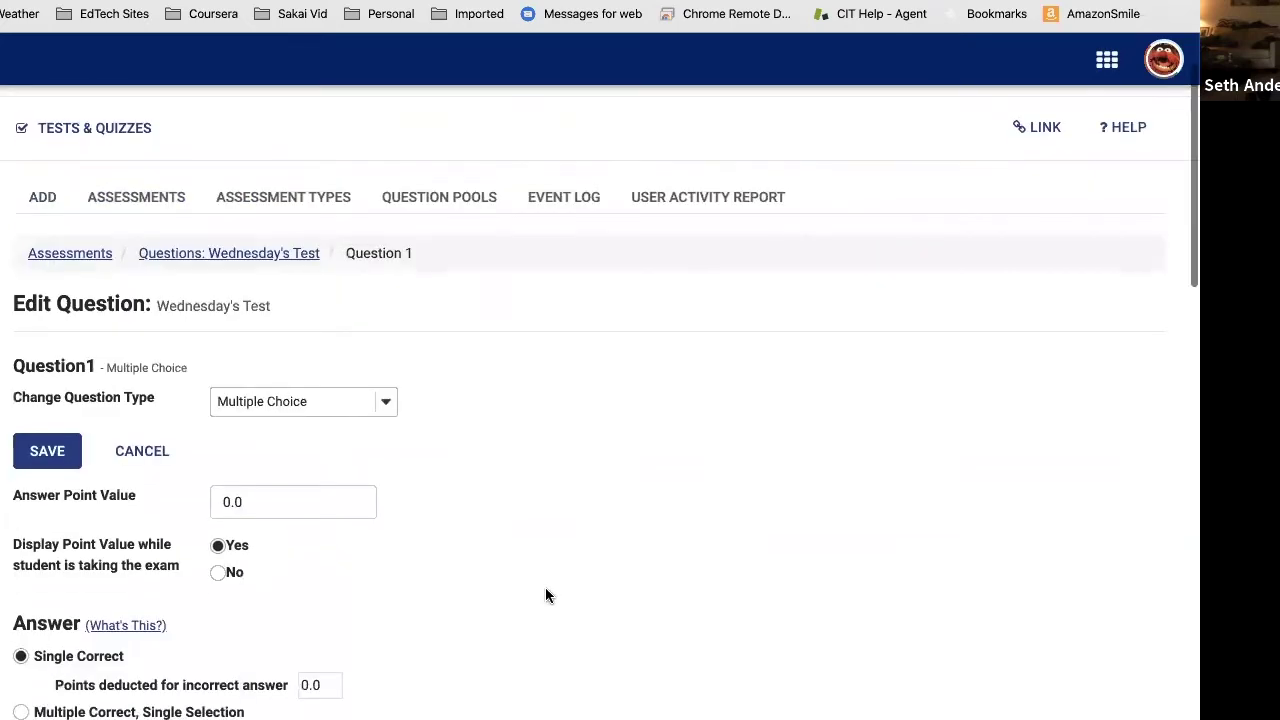
scroll(551, 585, down, 1)
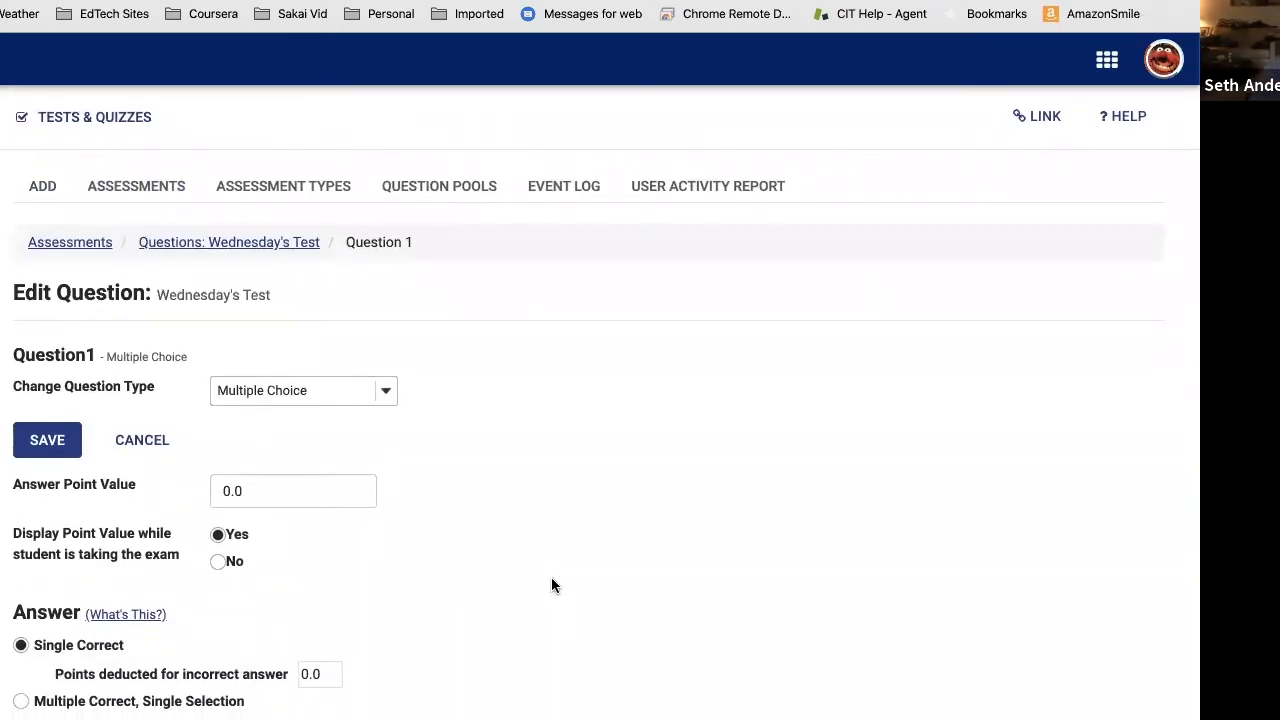
double_click(215, 490)
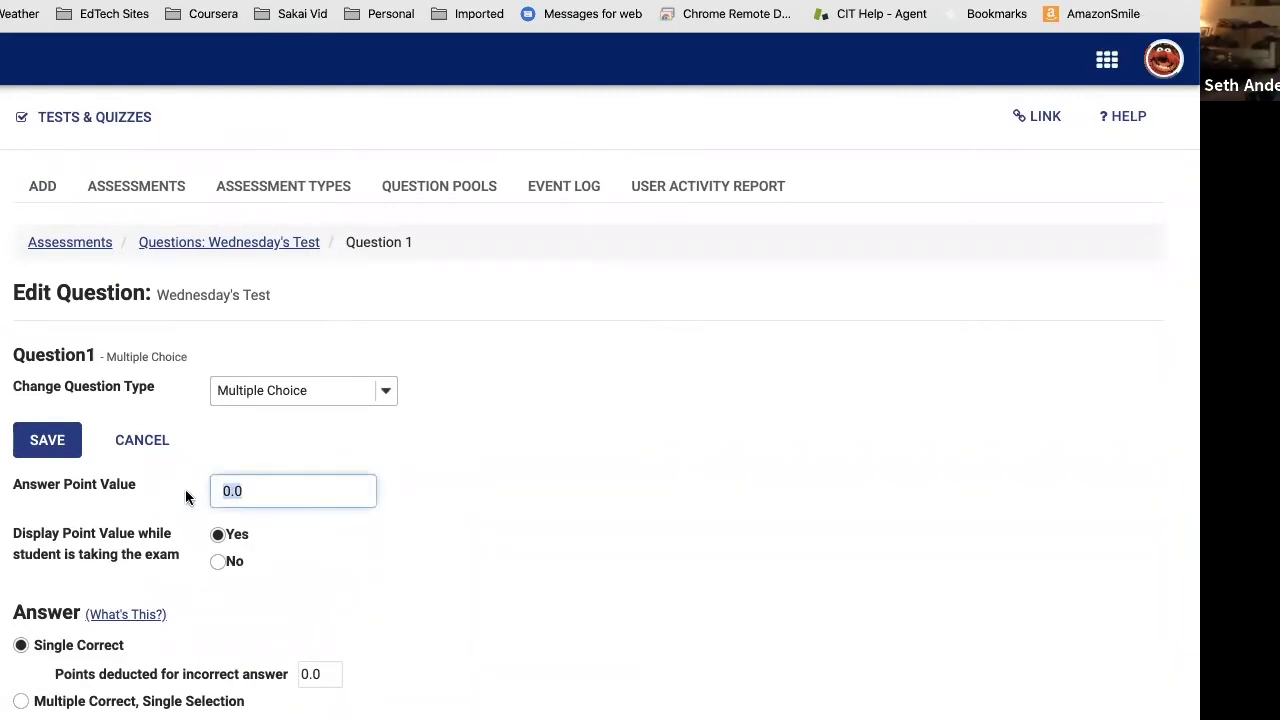
text(1)
Step: Enter "Which word has four letters?" as the question text
scroll(377, 545, down, 2)
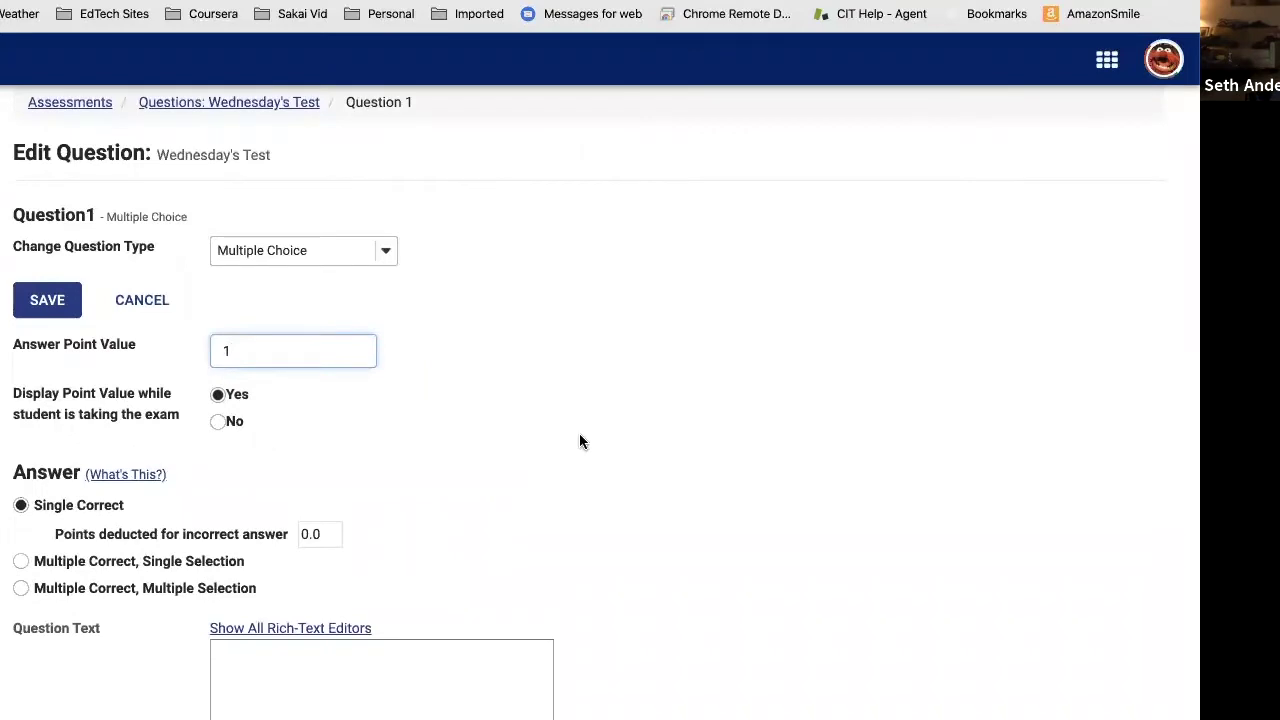
scroll(579, 434, down, 1)
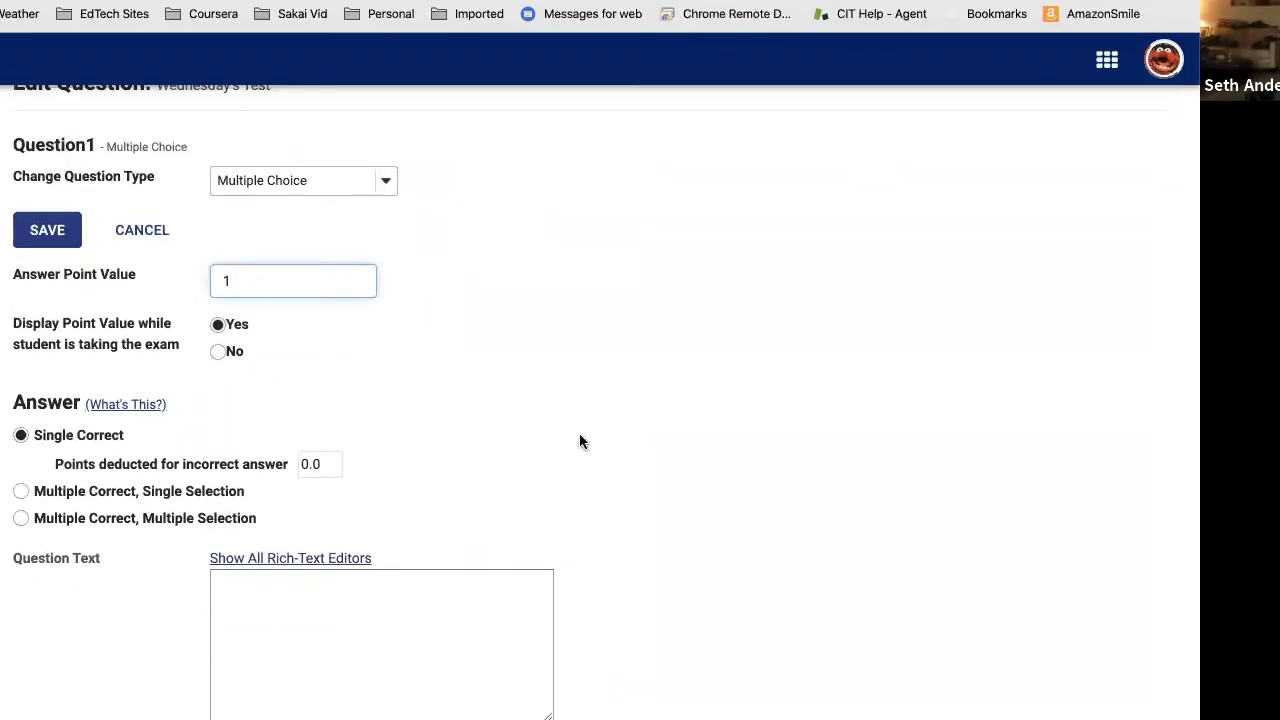
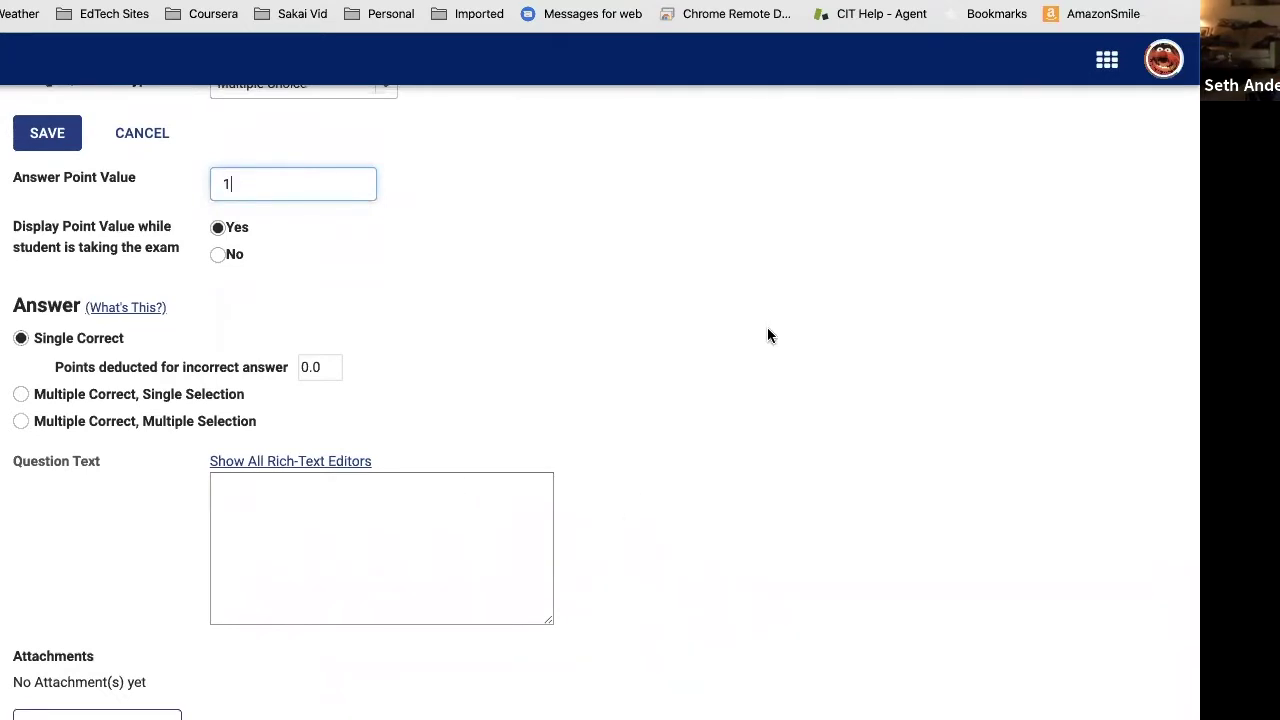
scroll(767, 327, down, 3)
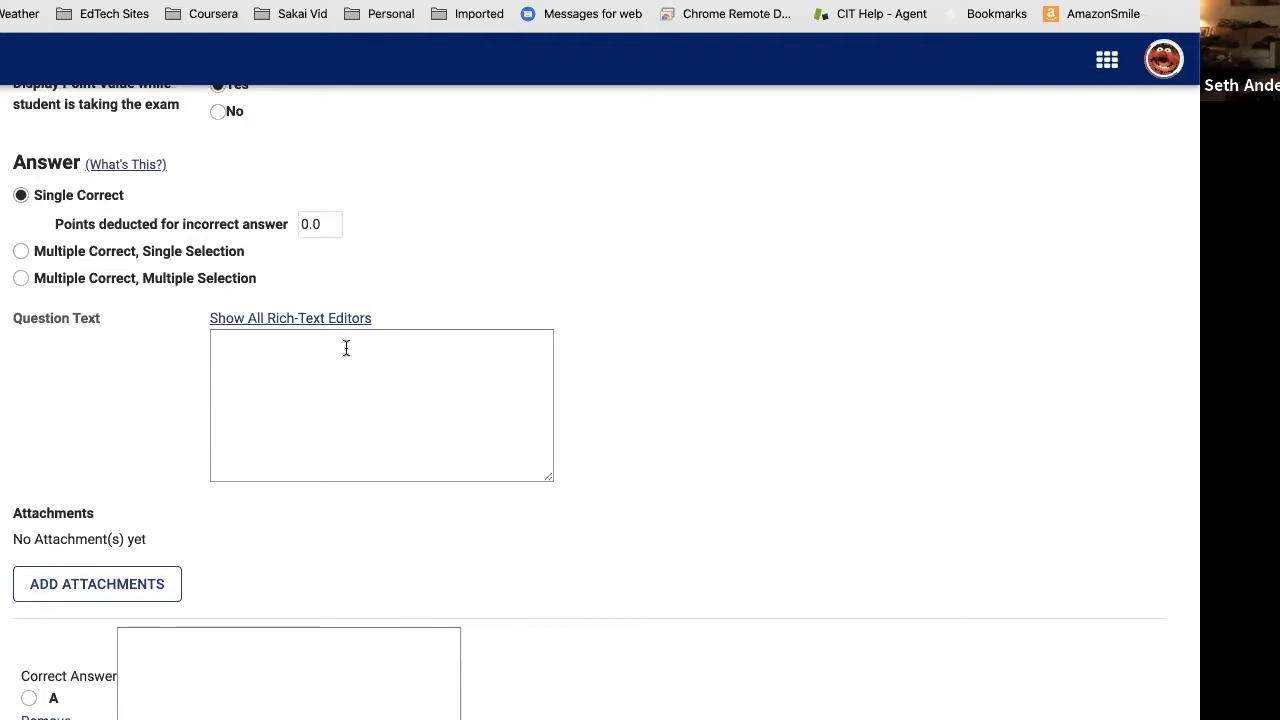
click(280, 348)
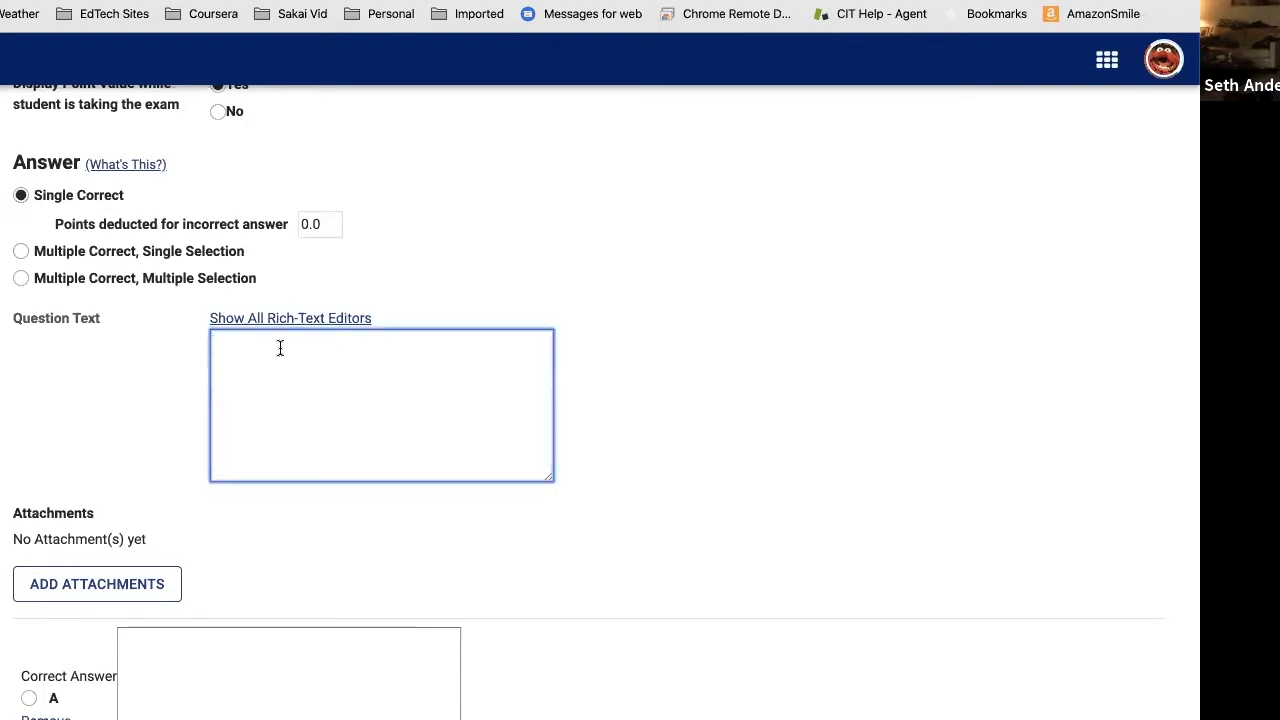
text(Which fword has fourt)
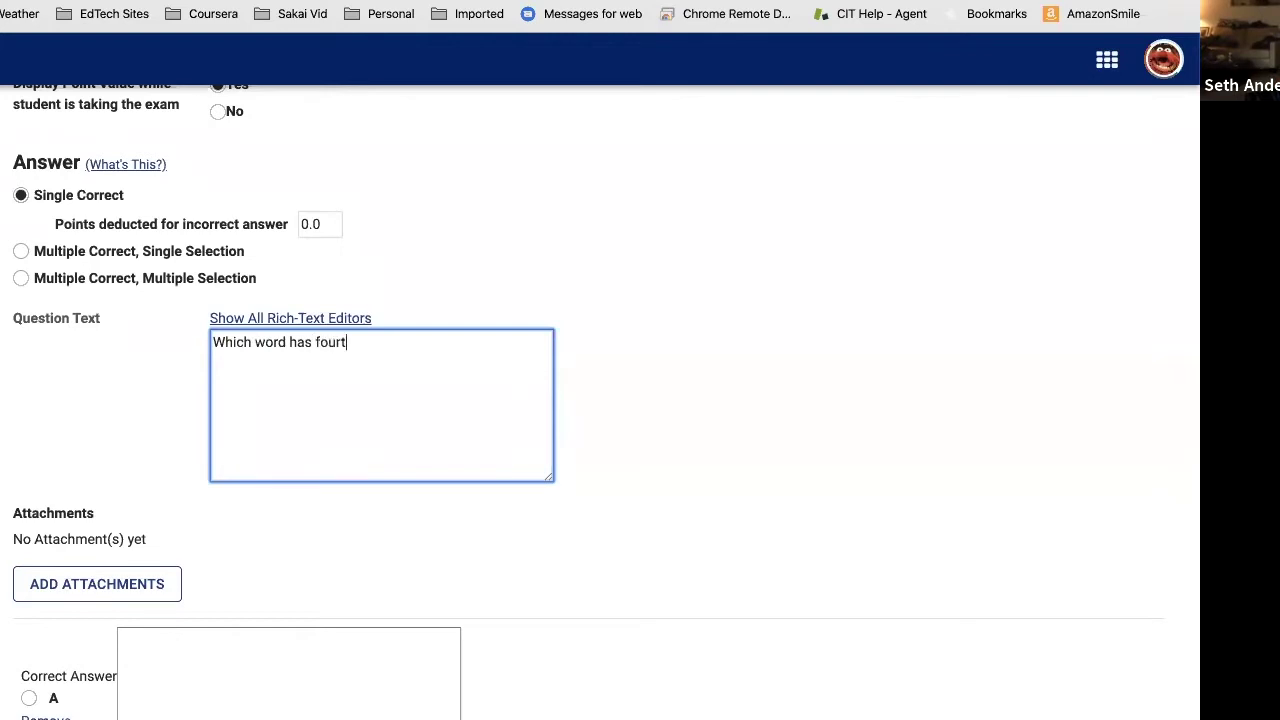
text( letter)
key(BackSpace)
key(BackSpace)
key(BackSpace)
key(BackSpace)
key(BackSpace)
key(BackSpace)
key(BackSpace)
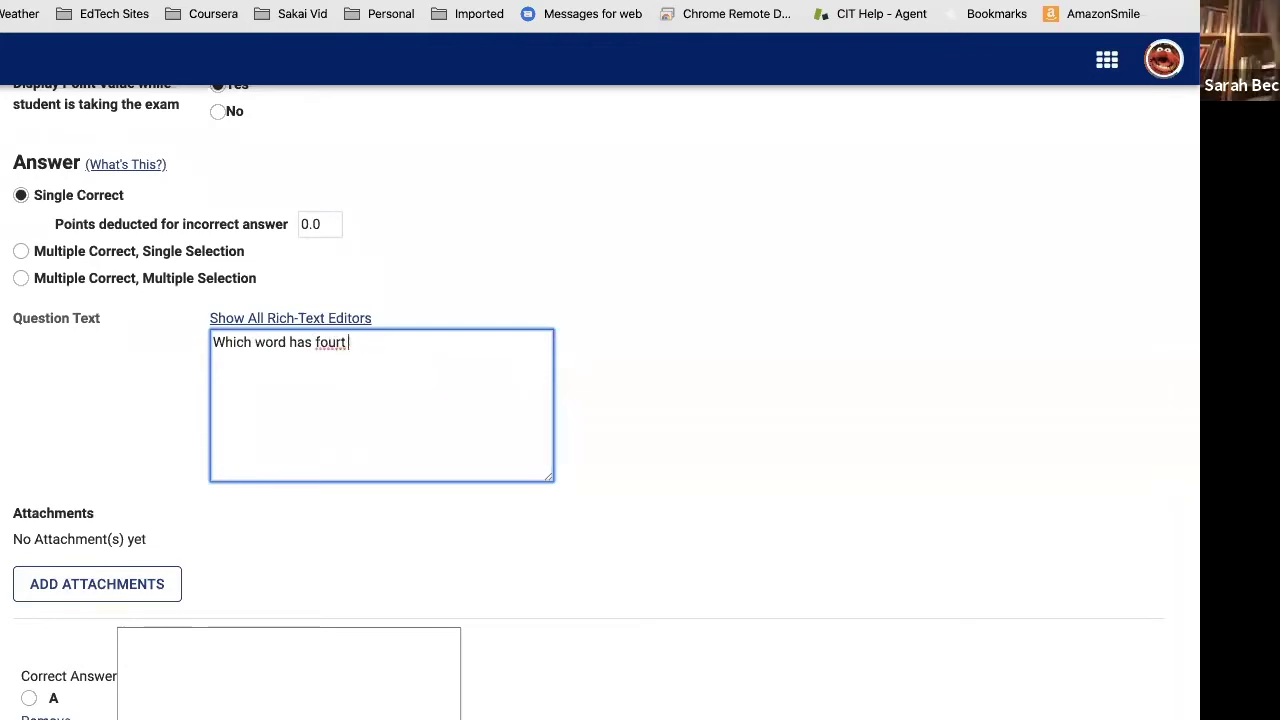
key(BackSpace)
key(BackSpace)
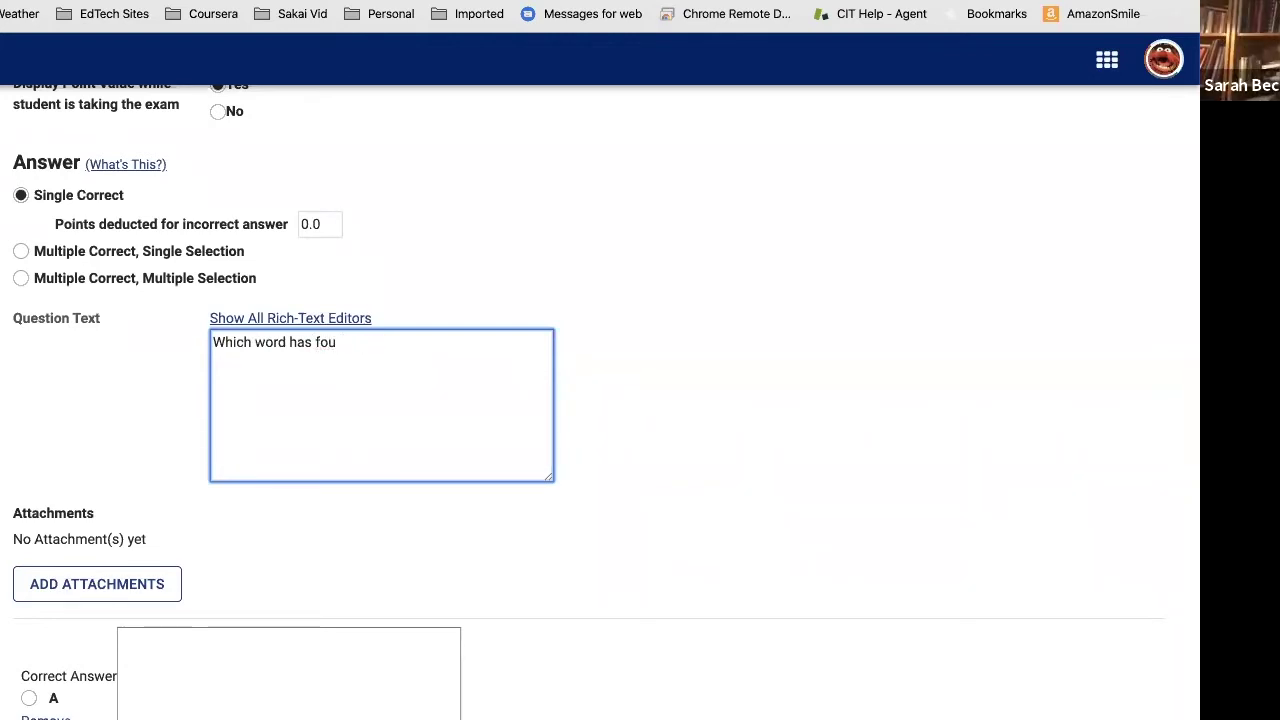
text(r letters?)
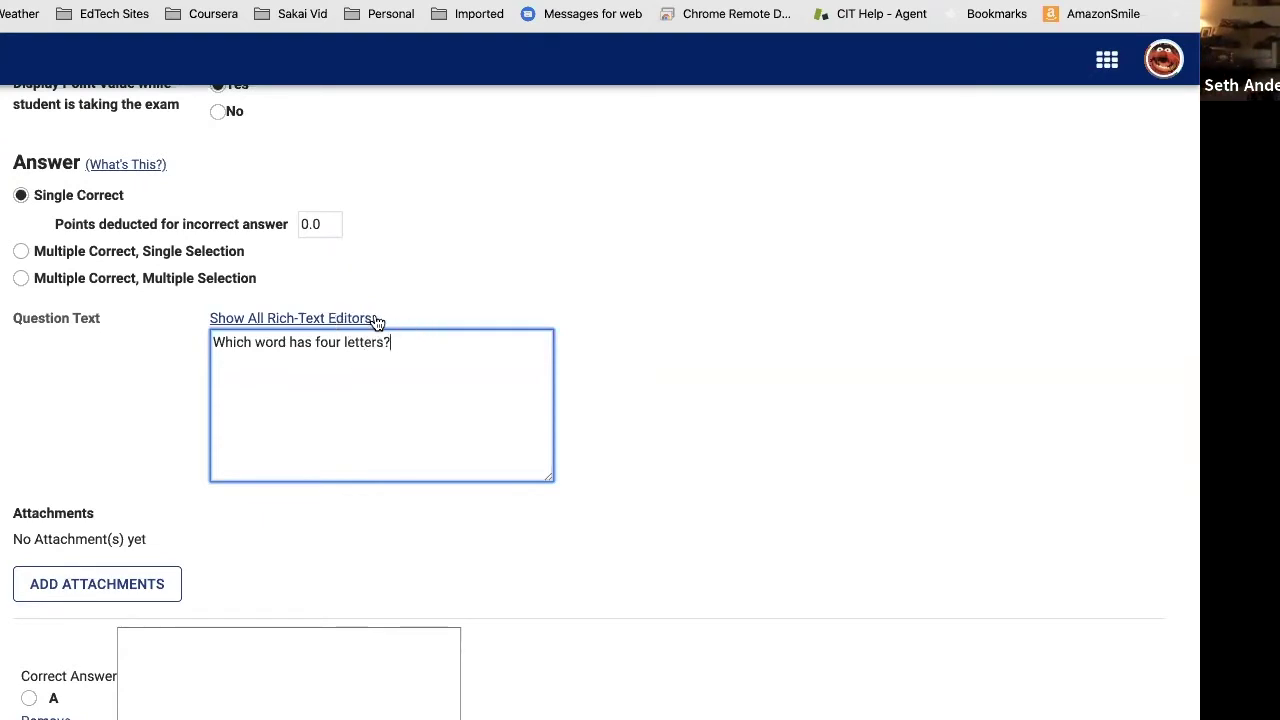
Step: Show the rich-text editors for all text fields of the question
click(291, 318)
scroll(697, 437, down, 10)
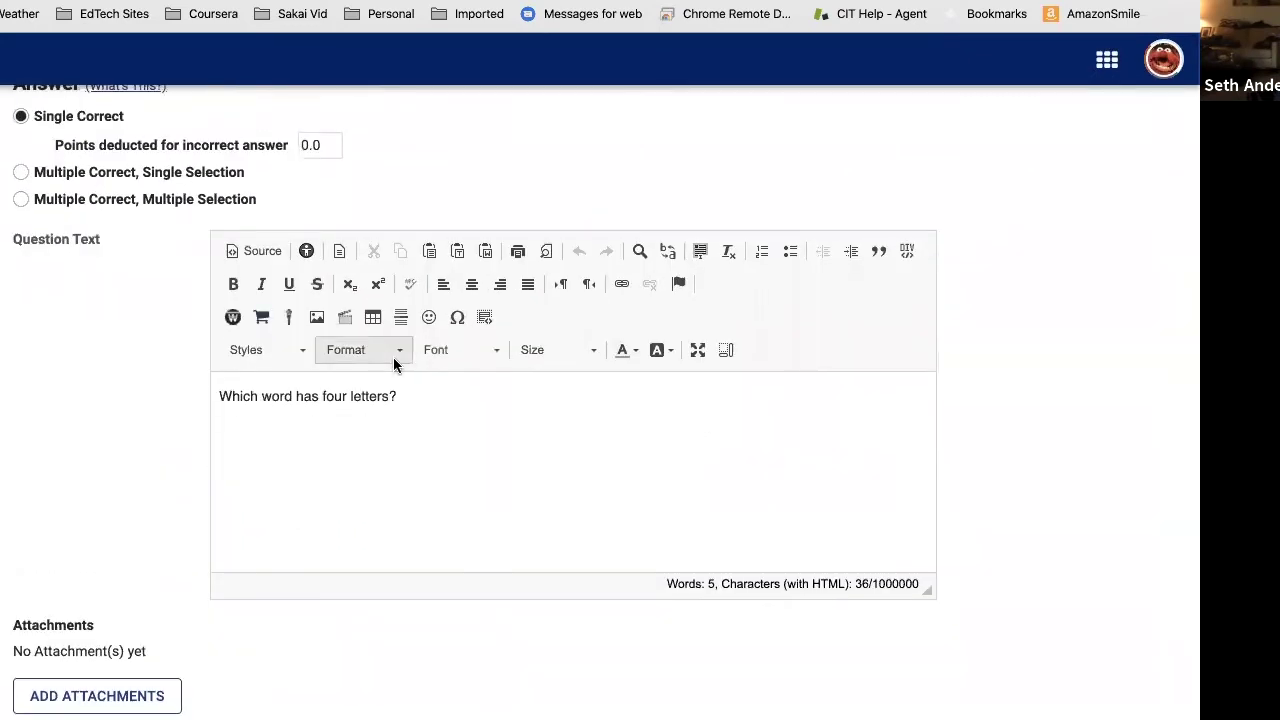
Step: Apply bold to the question text, remove it again and clear the text selection
triple_click(320, 394)
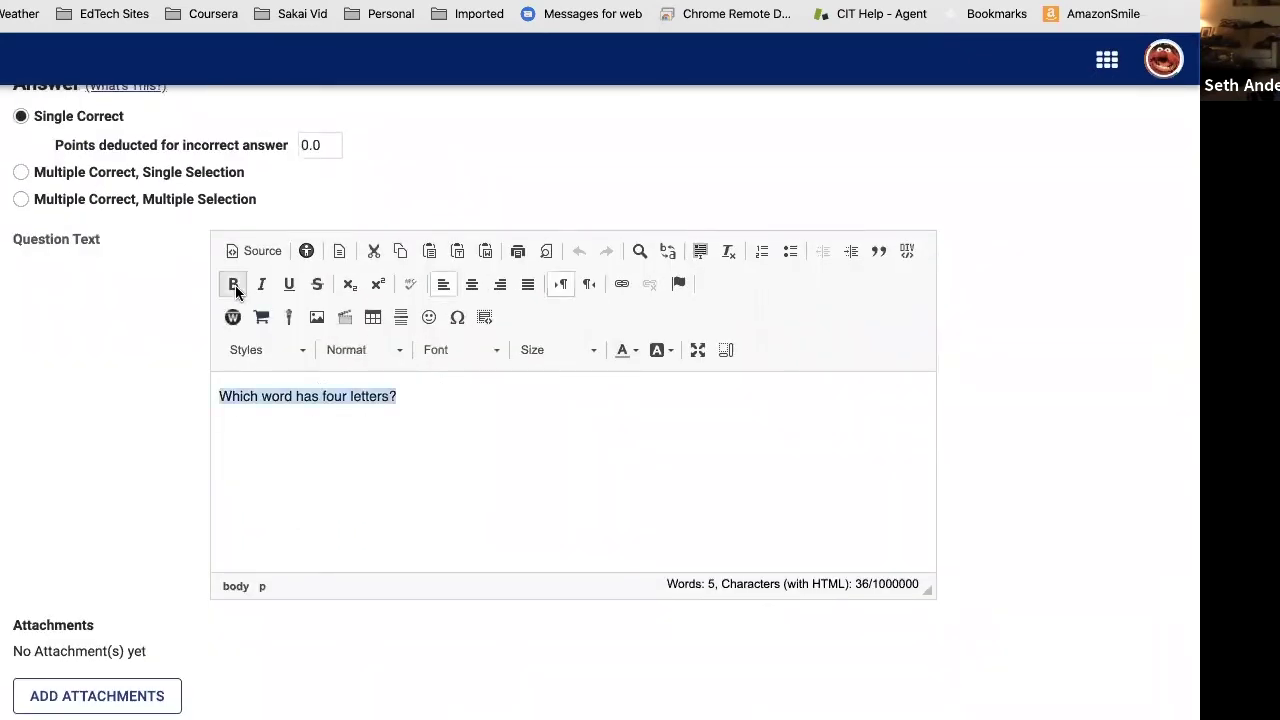
click(233, 285)
click(235, 285)
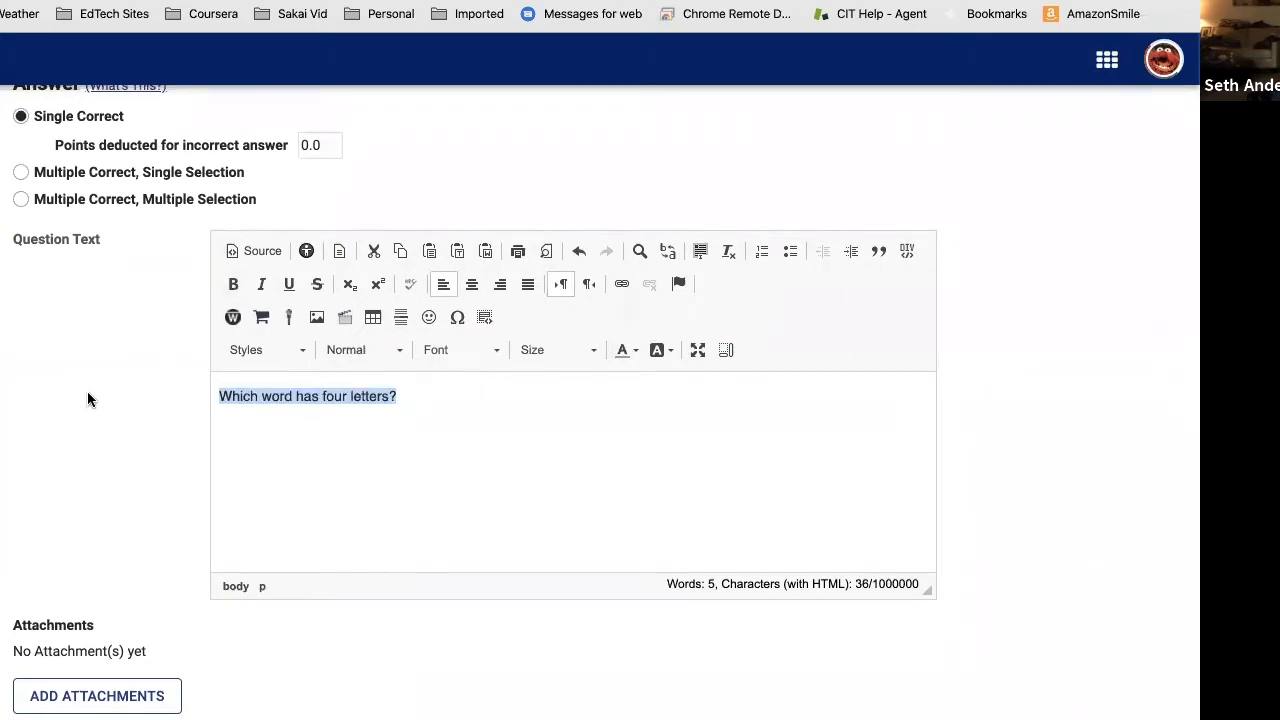
scroll(87, 399, down, 3)
scroll(101, 427, down, 10)
scroll(101, 427, down, 8)
scroll(102, 424, up, 15)
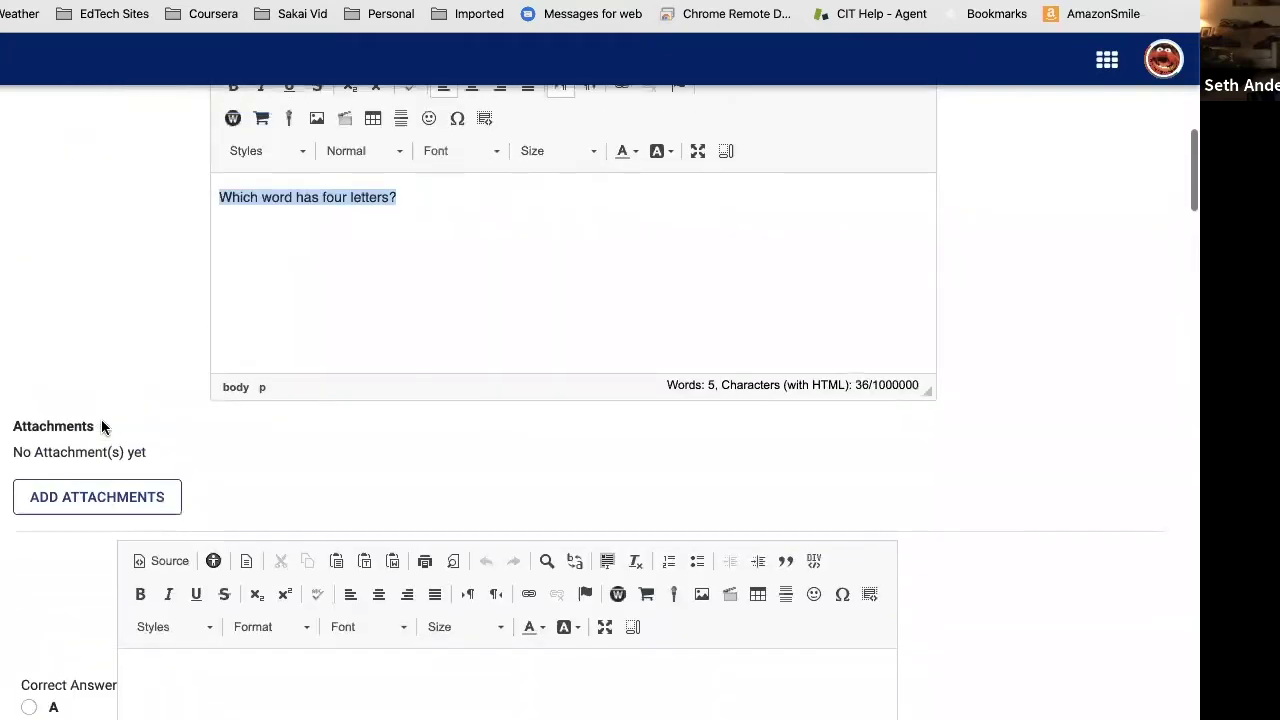
scroll(102, 422, up, 3)
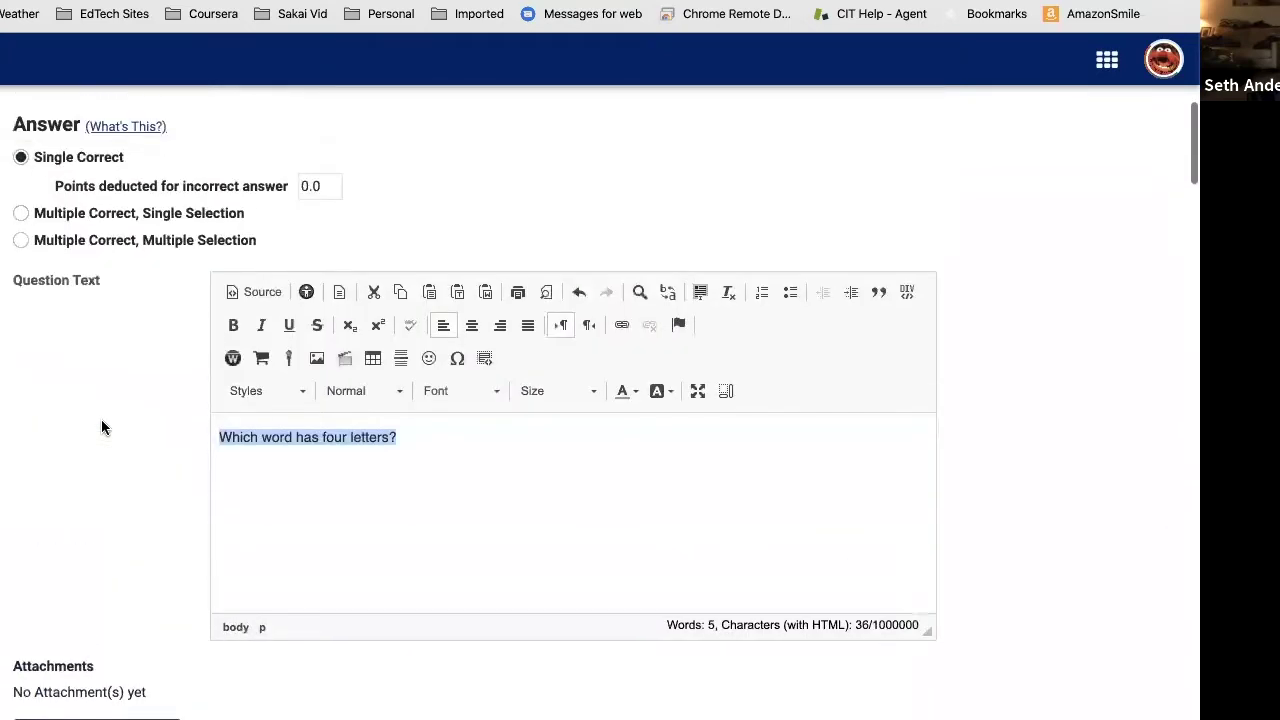
click(434, 437)
Step: Enter "bug" as the text of answer A
scroll(436, 462, down, 1)
scroll(436, 462, down, 5)
scroll(435, 465, down, 2)
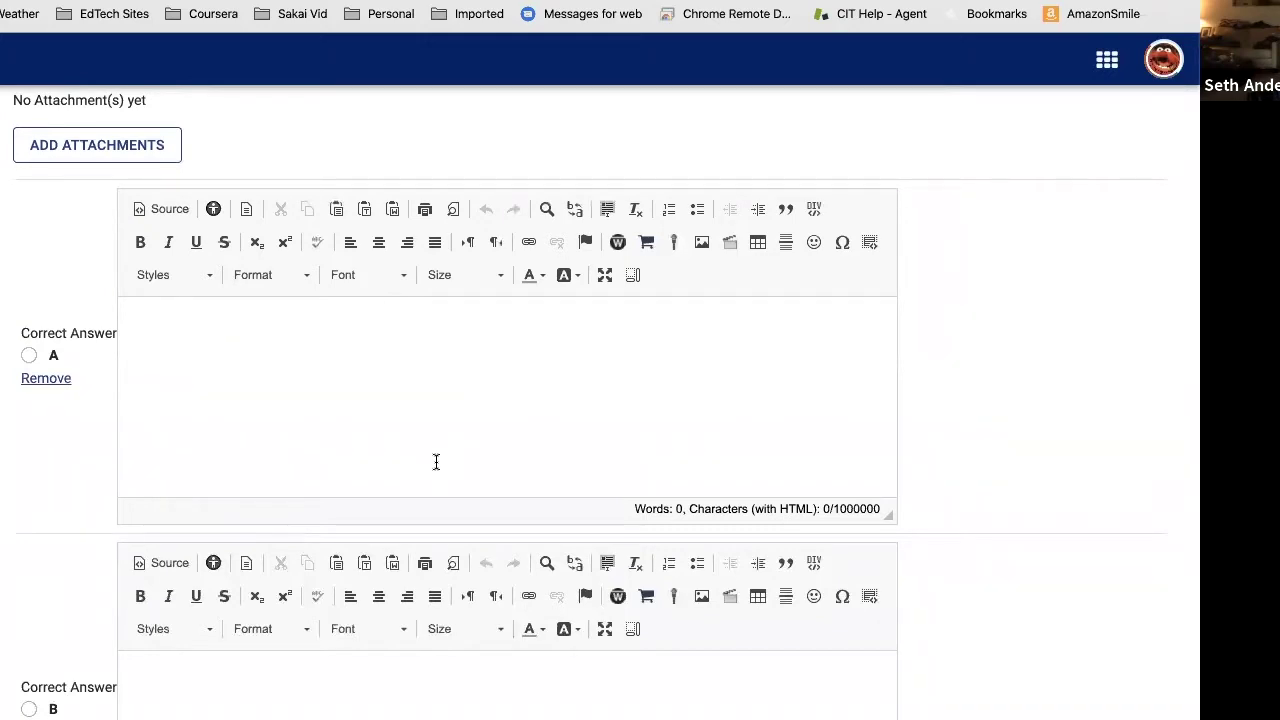
click(220, 326)
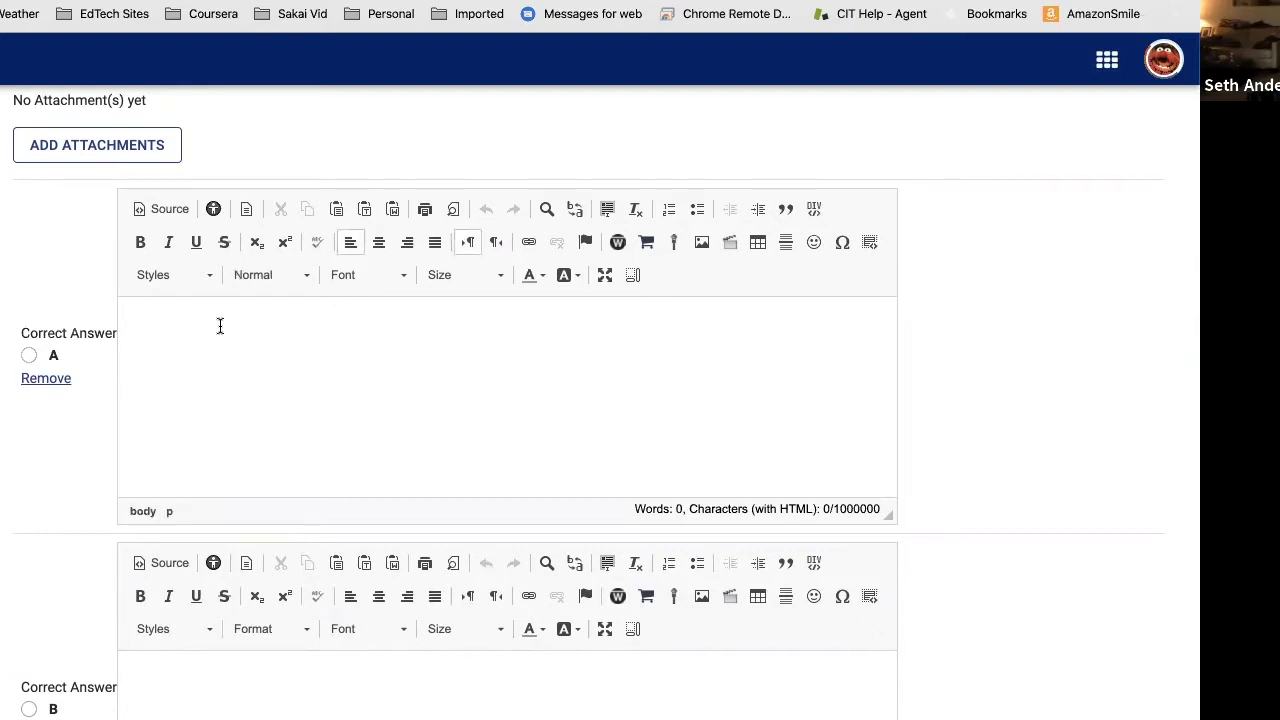
text(bug)
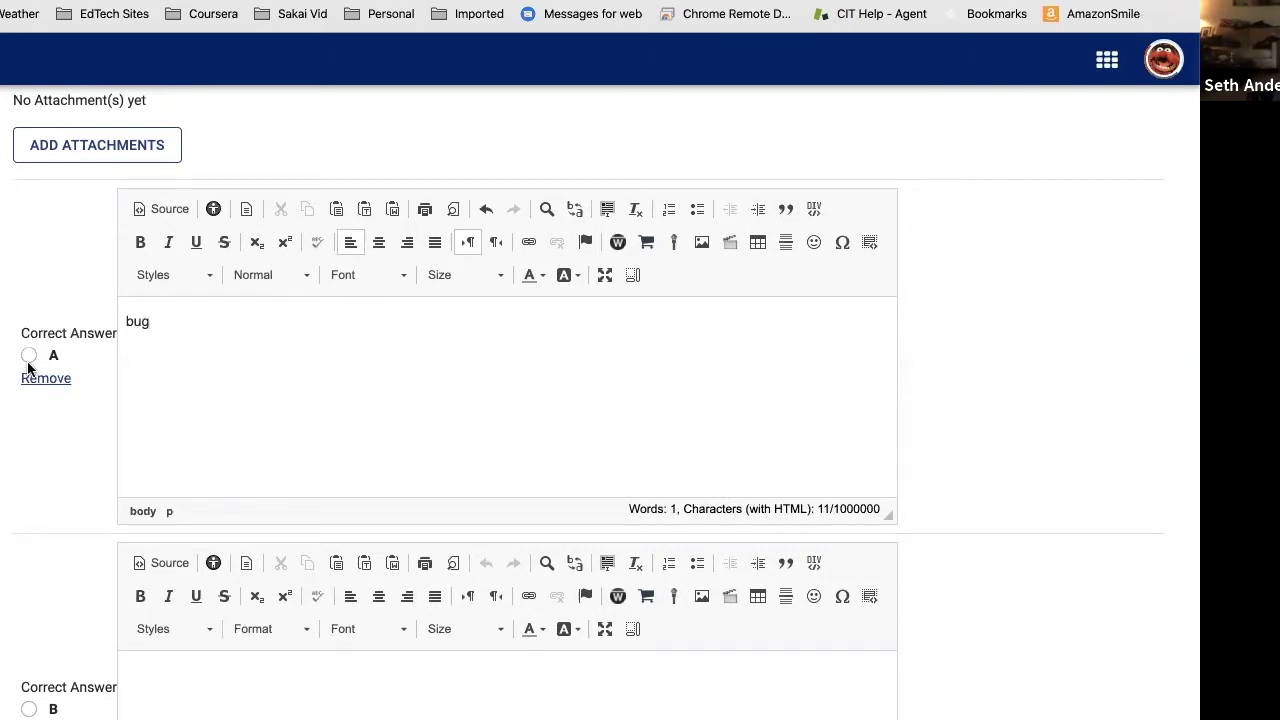
Step: Enter "rabbit" as the text of answer B
scroll(366, 383, down, 2)
click(240, 574)
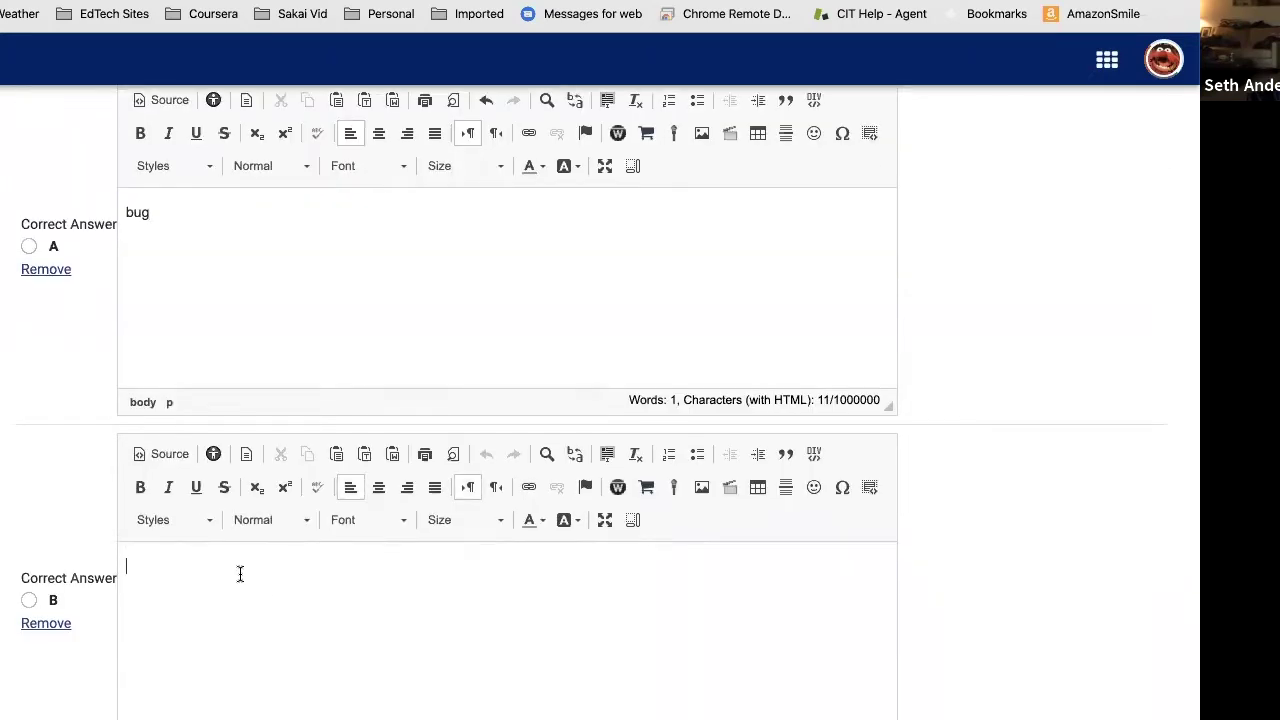
text(rabbit)
scroll(335, 560, down, 5)
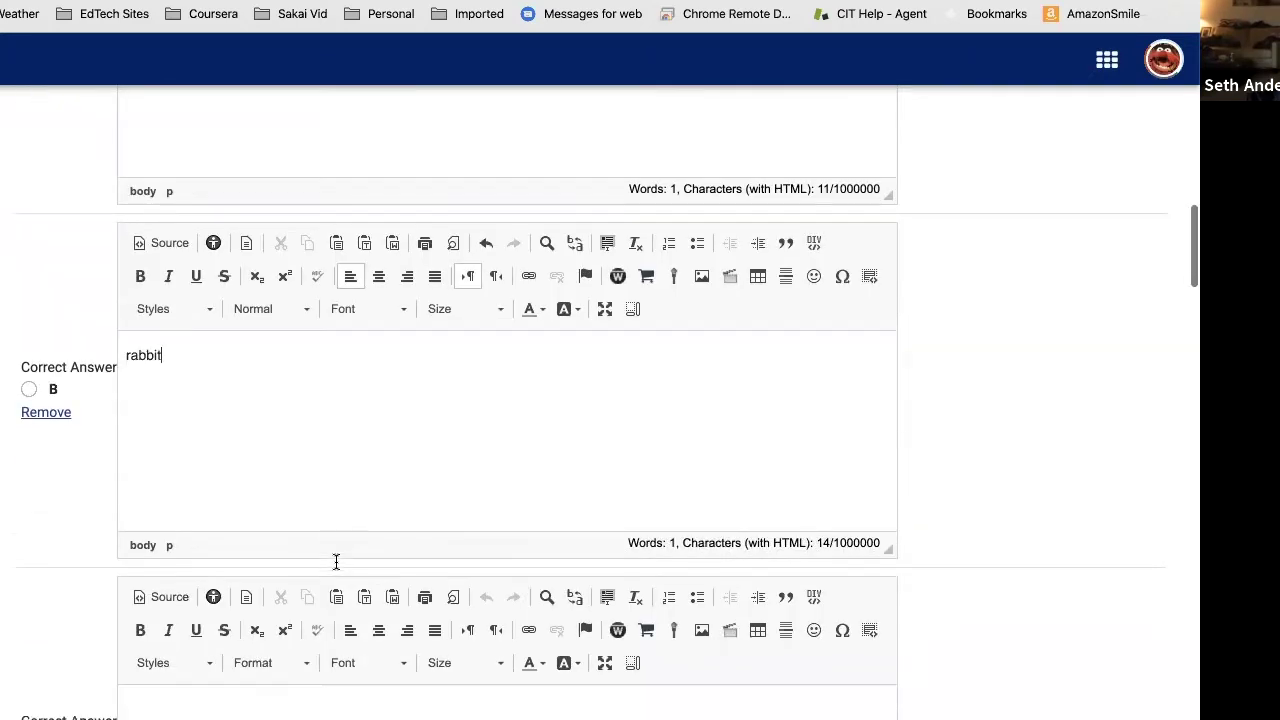
Step: Enter "leaf" as the text of answer C and mark C as the correct answer
click(276, 474)
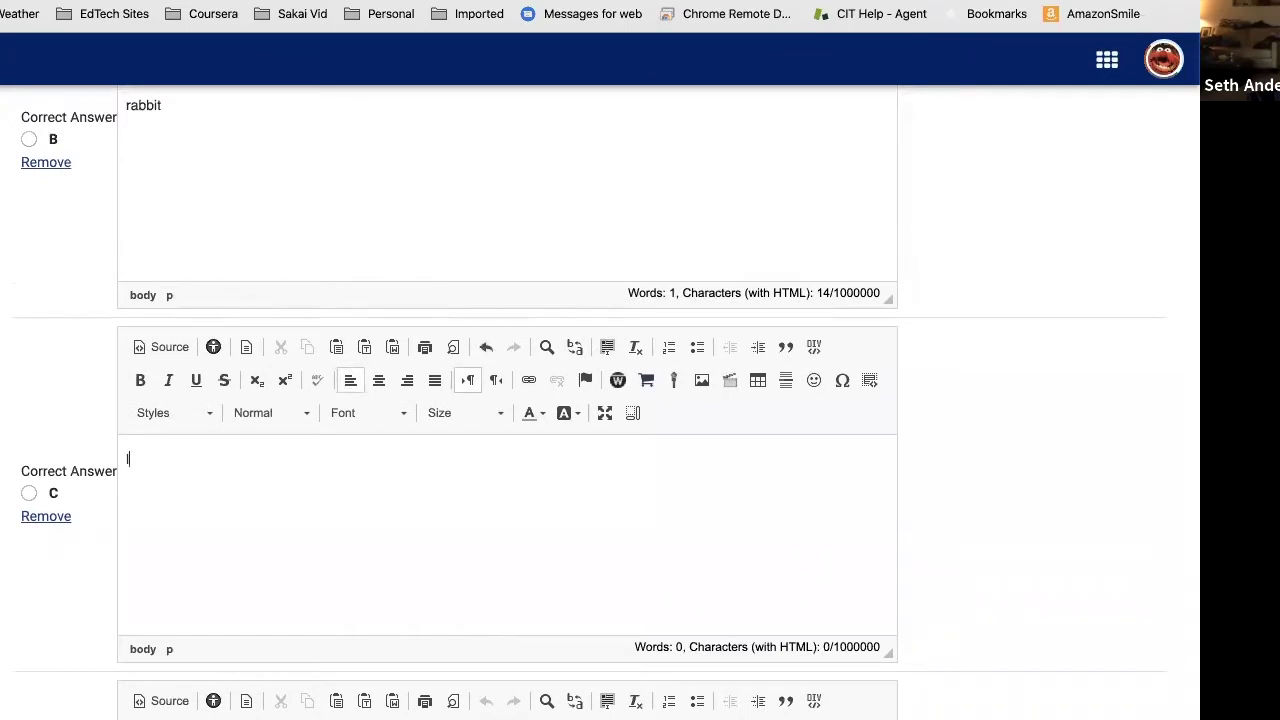
text(leaf)
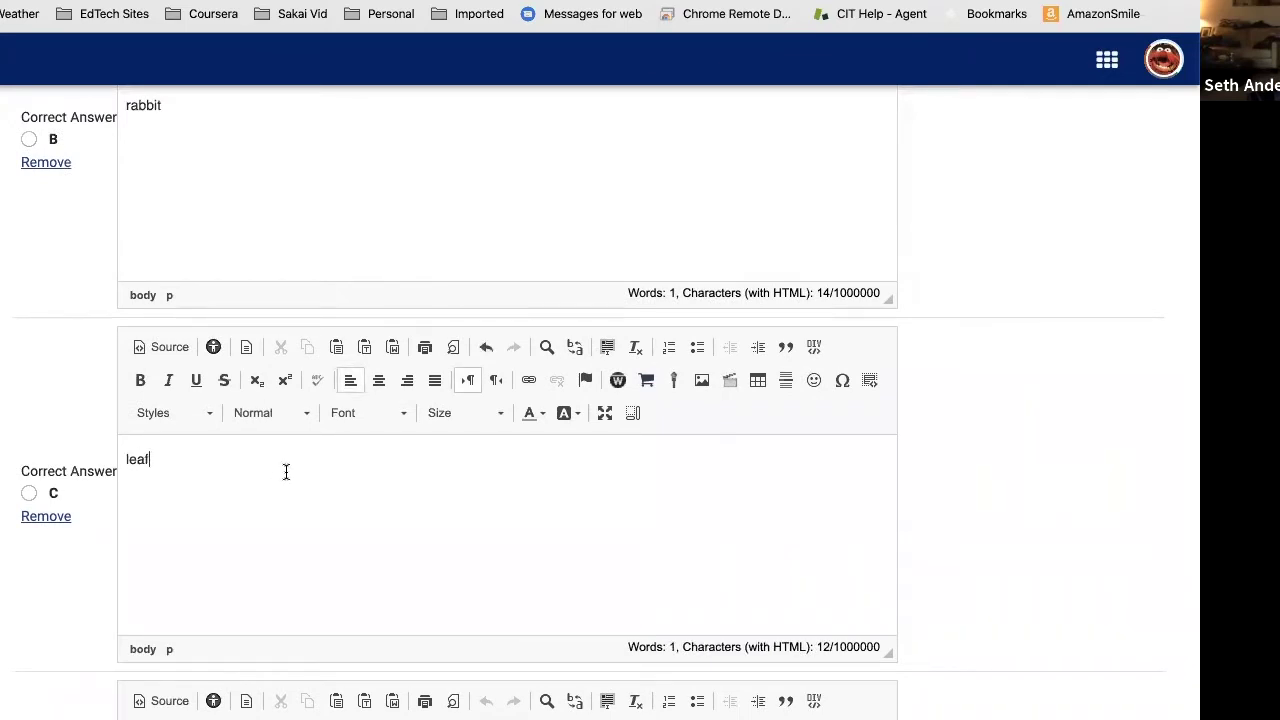
click(29, 494)
Step: Enter "grass" as the text of answer D
scroll(412, 510, down, 3)
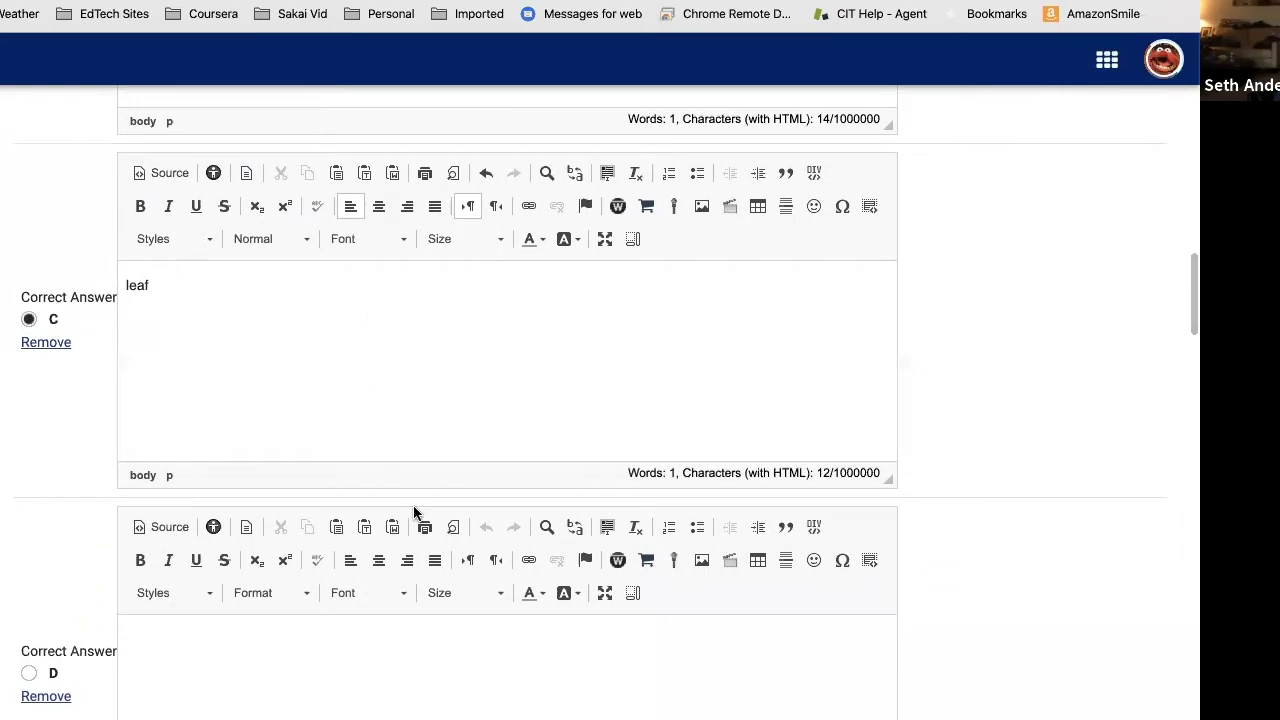
scroll(414, 513, down, 2)
click(203, 529)
text(grass)
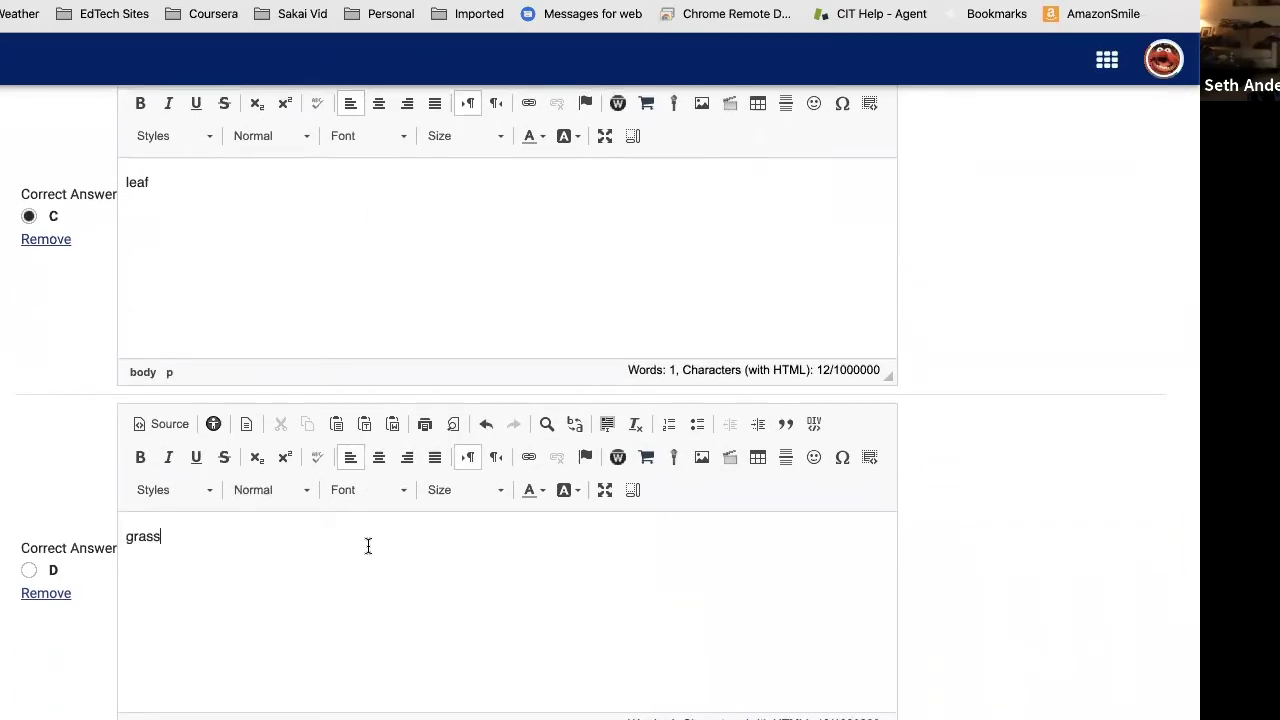
Step: Examine the question's options for additional answers, randomizing, rationale, part and question pool assignment without changing them
scroll(370, 545, down, 3)
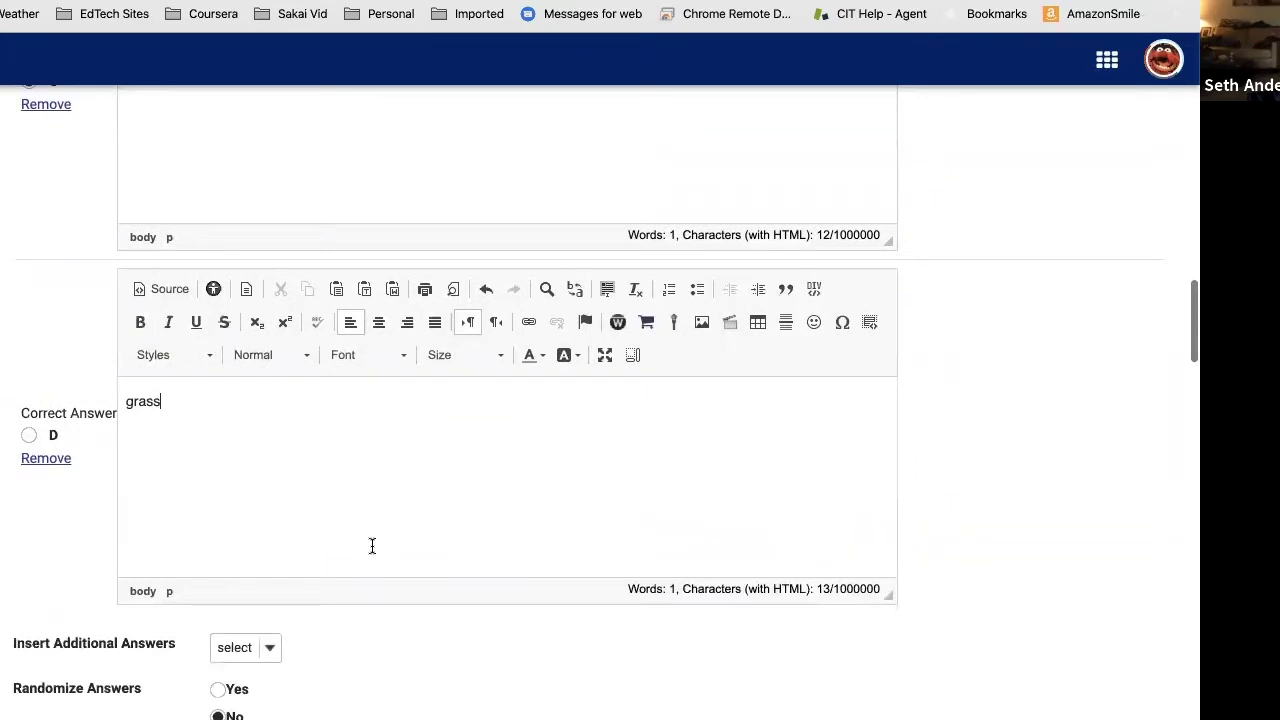
scroll(374, 548, down, 1)
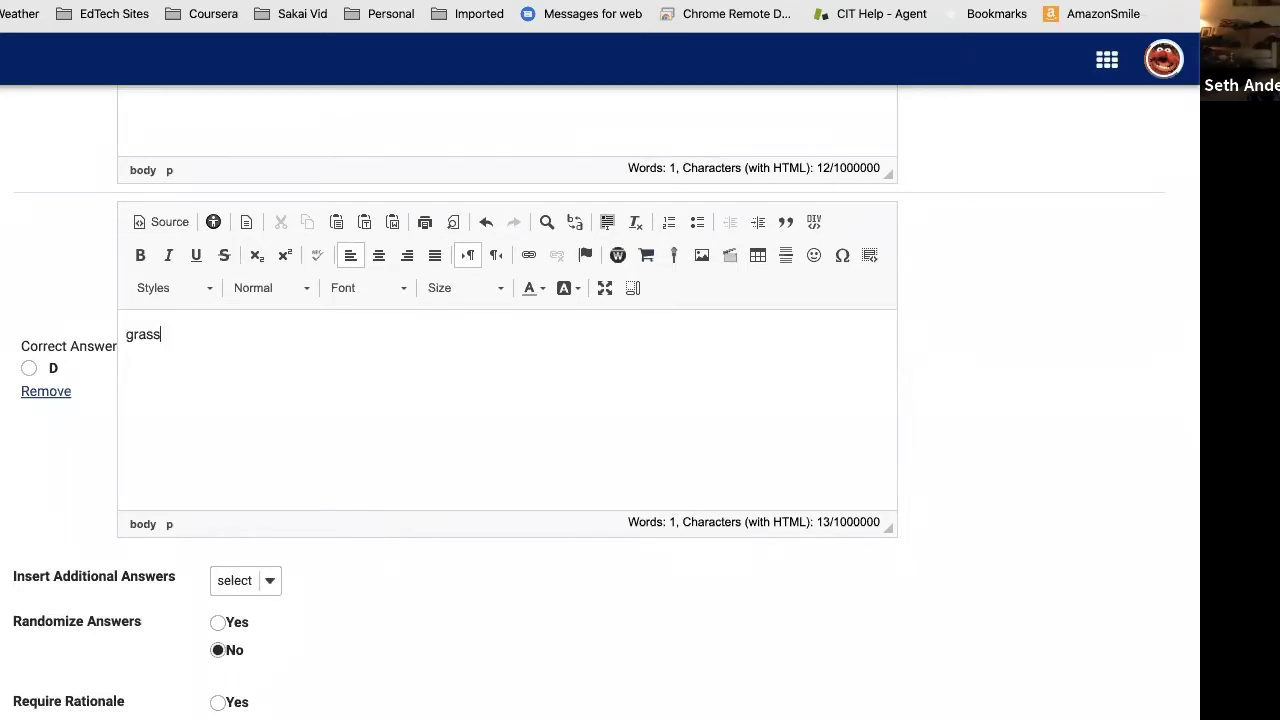
click(268, 583)
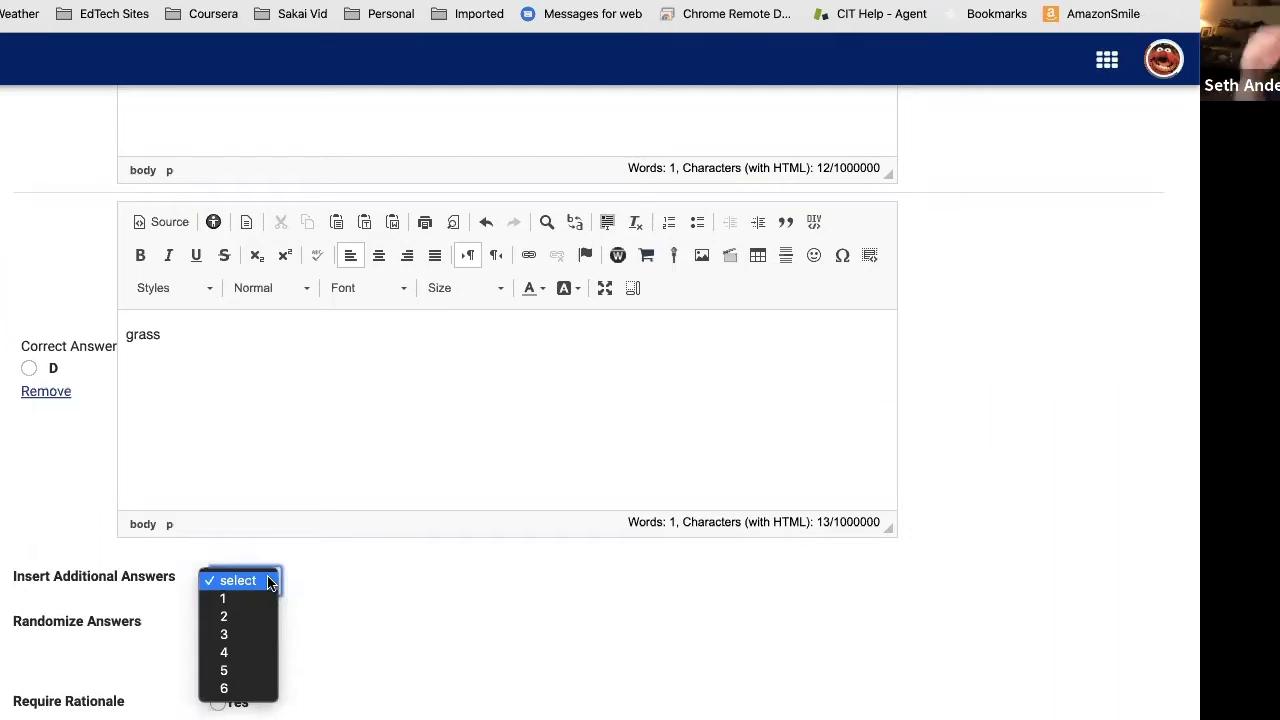
click(377, 583)
scroll(417, 583, down, 1)
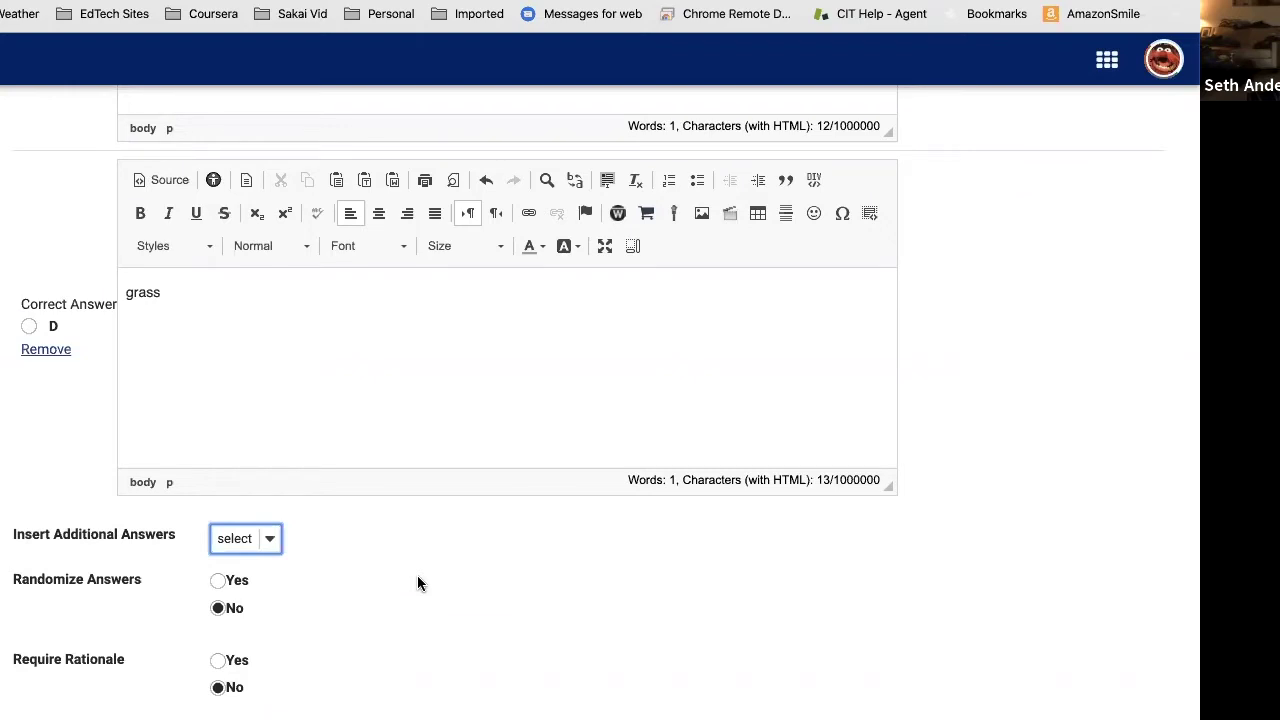
scroll(418, 583, down, 2)
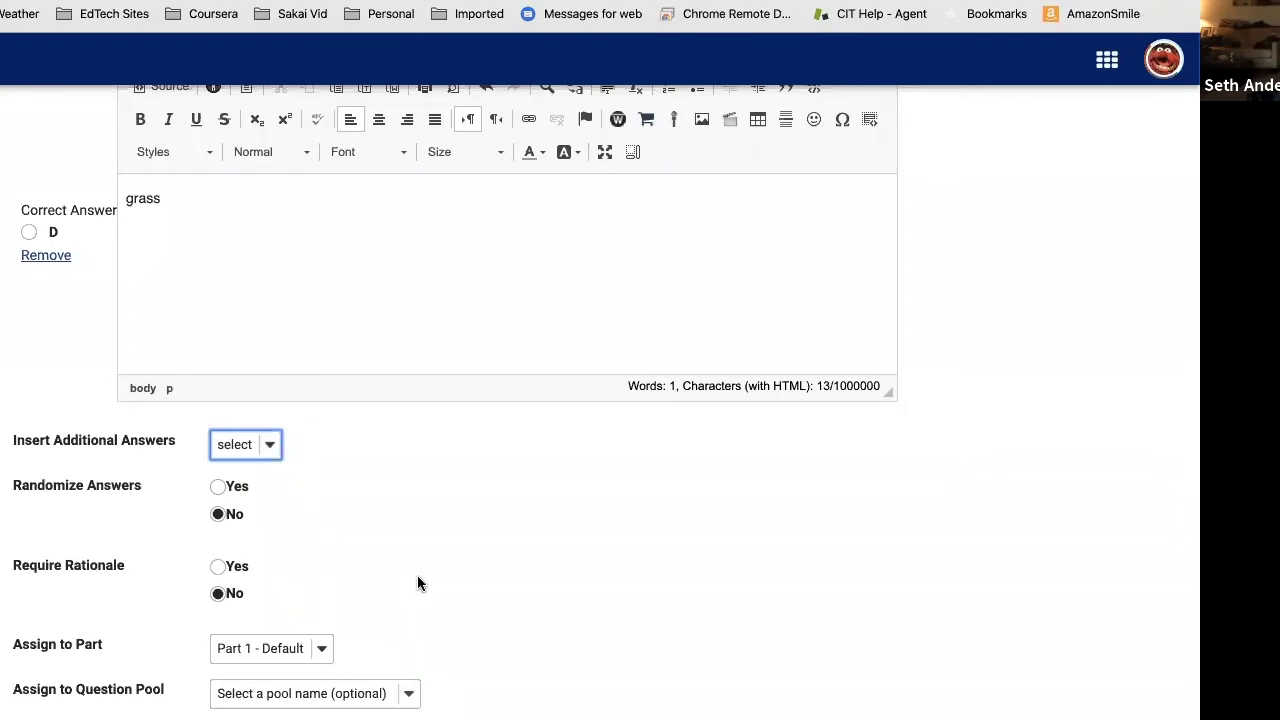
scroll(417, 580, down, 3)
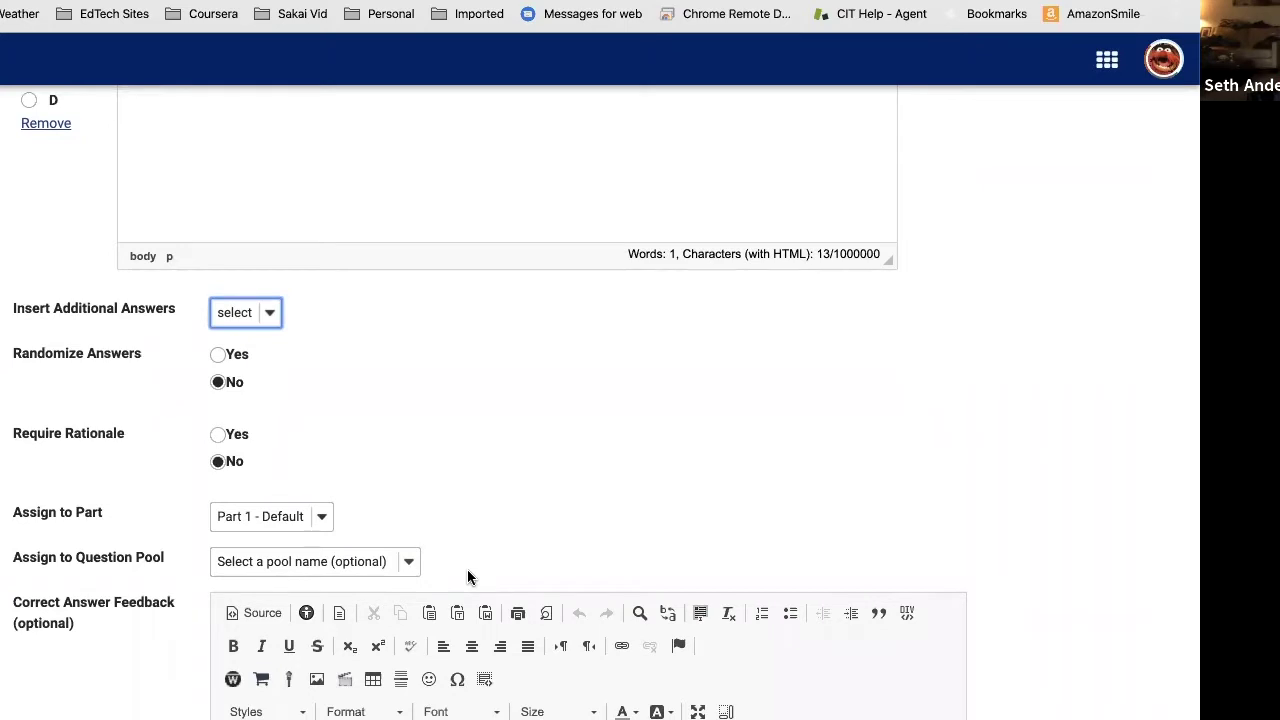
scroll(467, 577, down, 1)
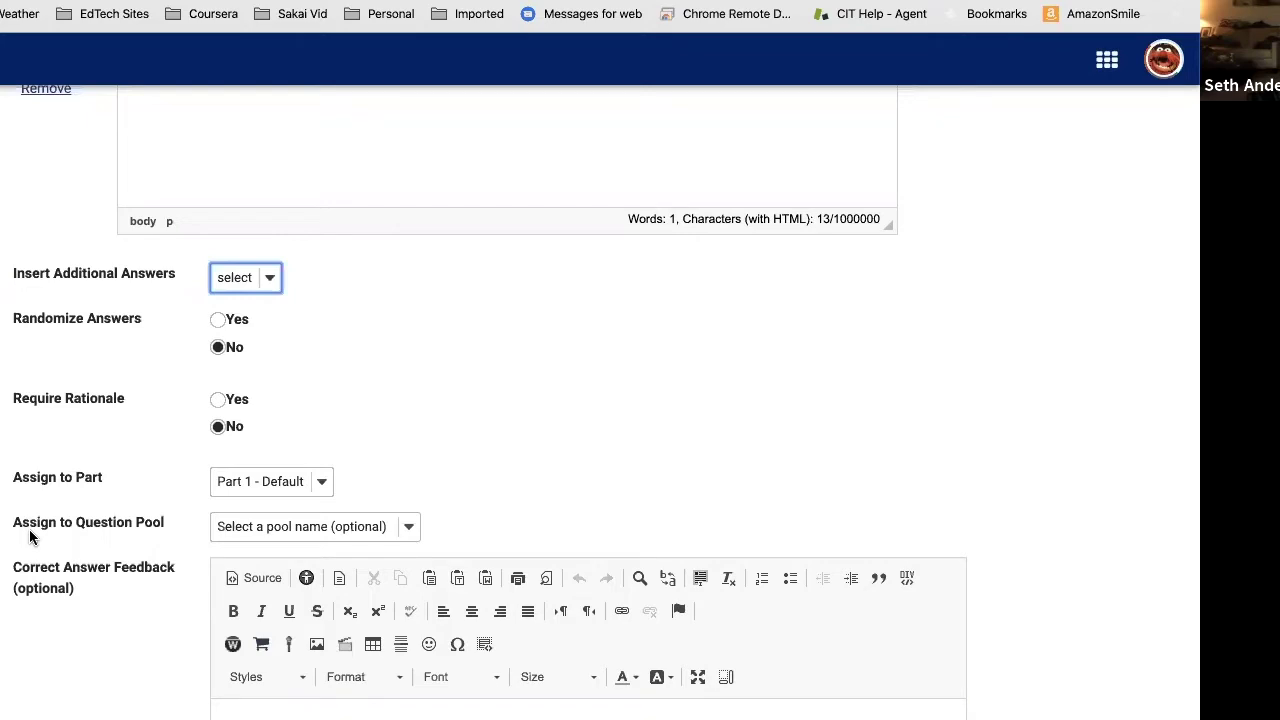
click(411, 527)
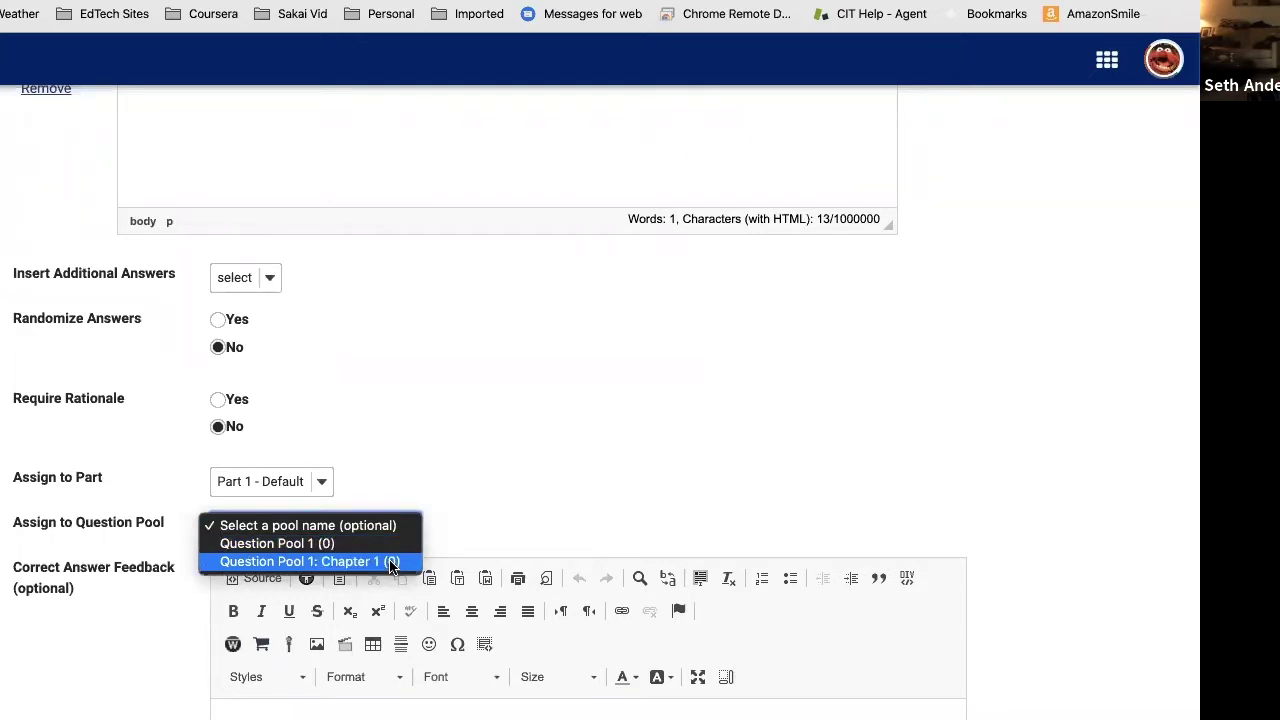
click(511, 435)
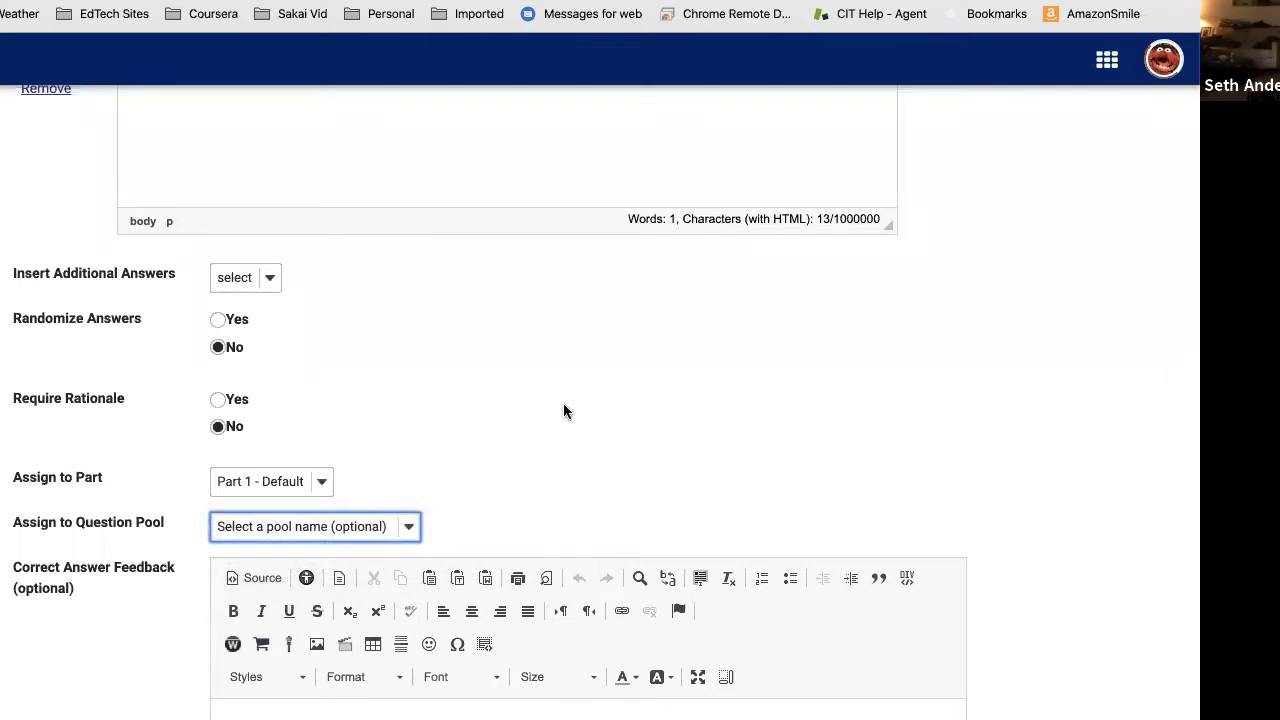
Step: Enter "Yes, that's great!" as the correct answer feedback
scroll(577, 489, down, 3)
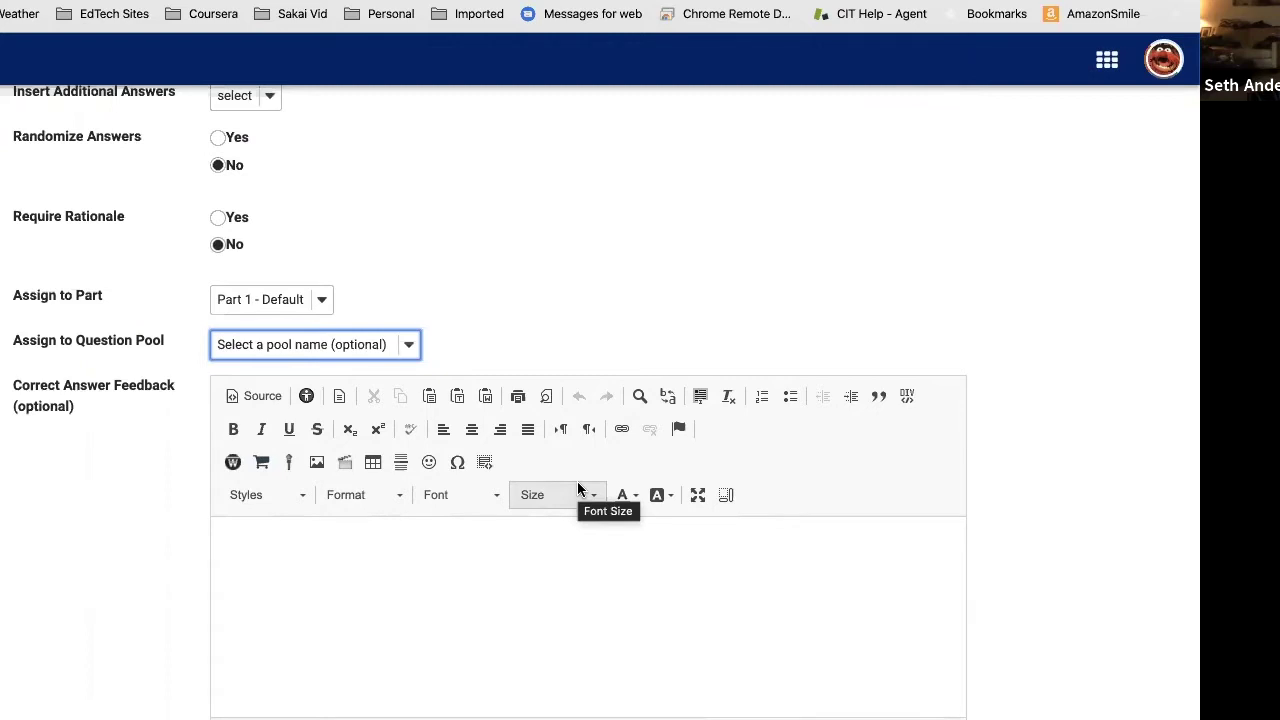
scroll(563, 486, down, 3)
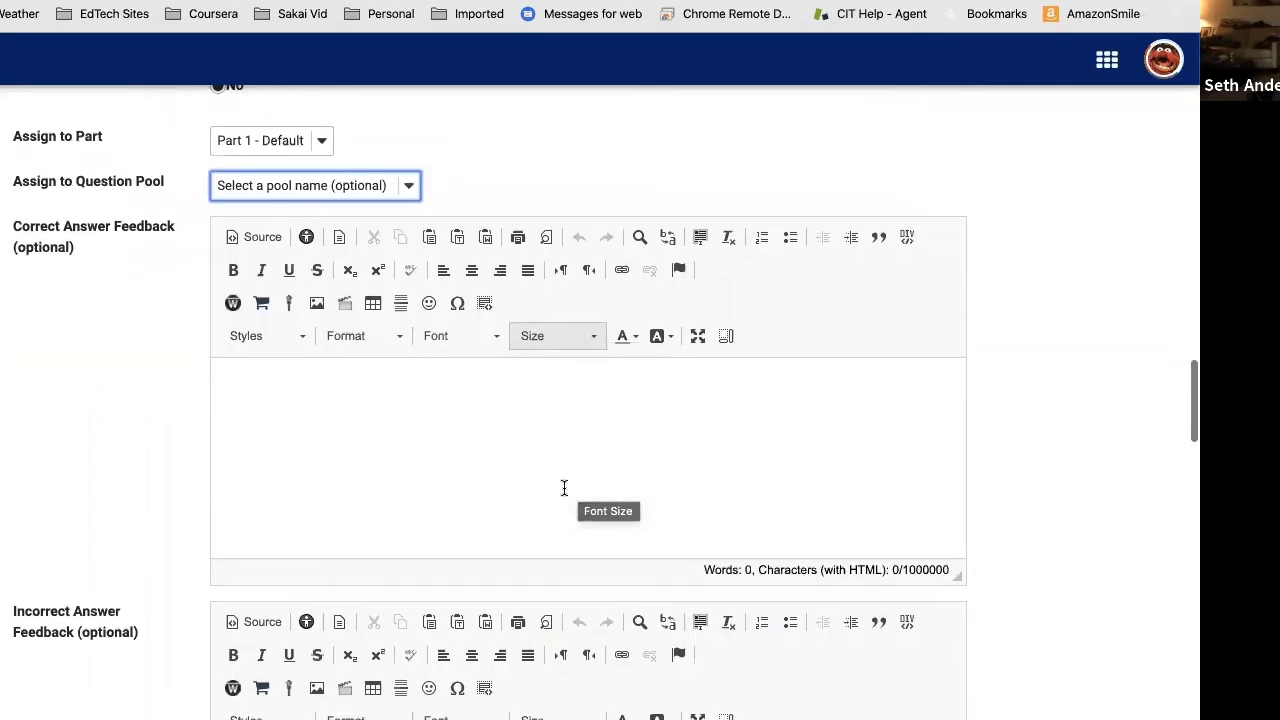
click(388, 364)
text(Yes, that's great!)
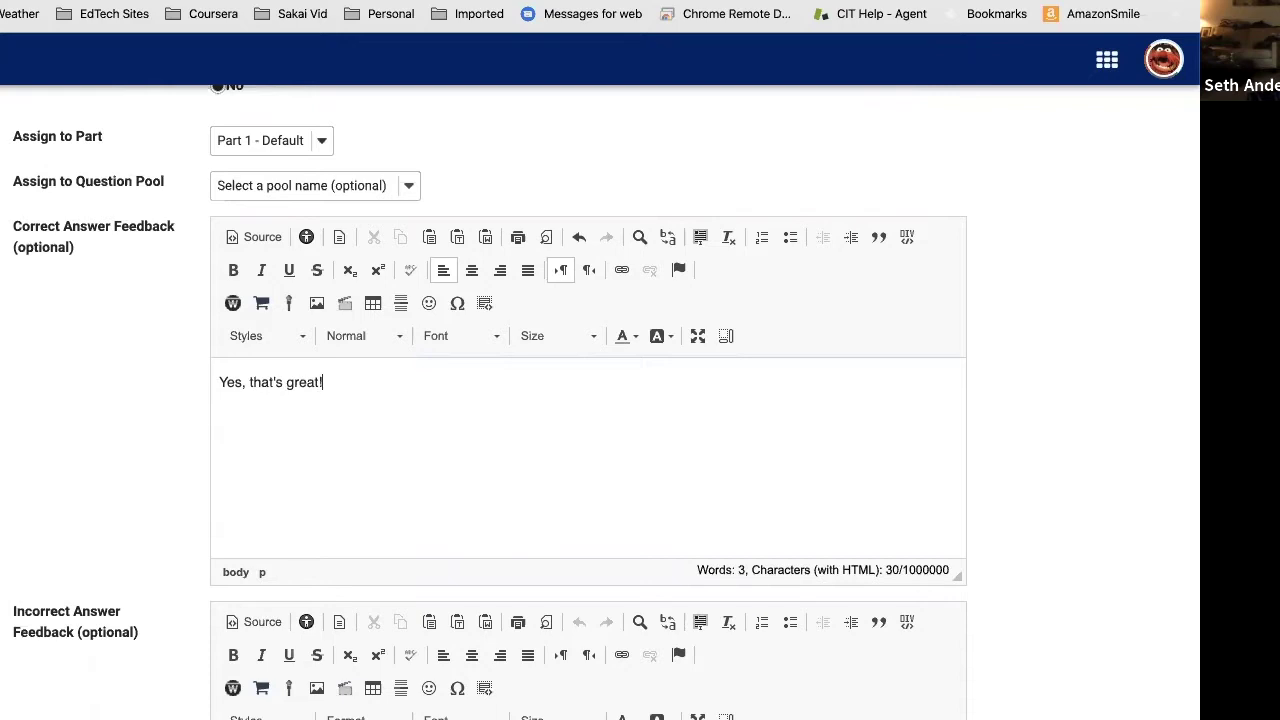
Step: Enter "No, sorry...the answer was leaf." as the incorrect answer feedback and save the question
scroll(479, 493, down, 3)
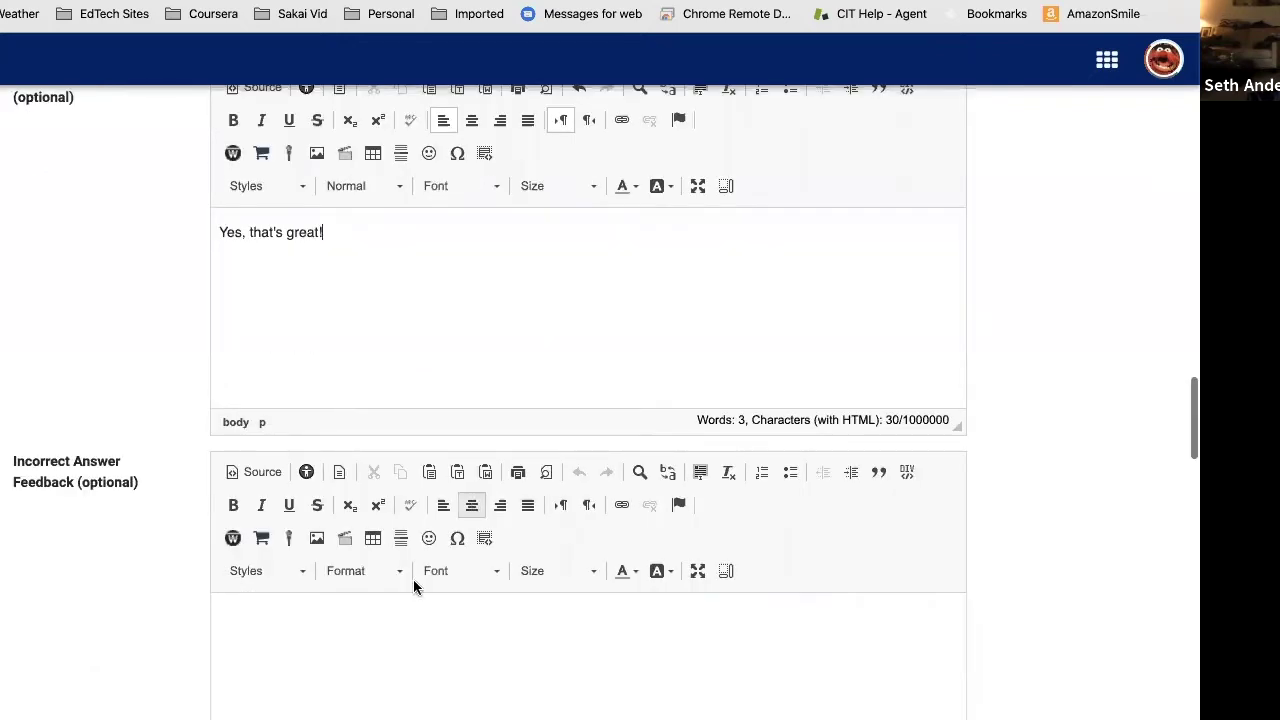
click(384, 616)
text(No)
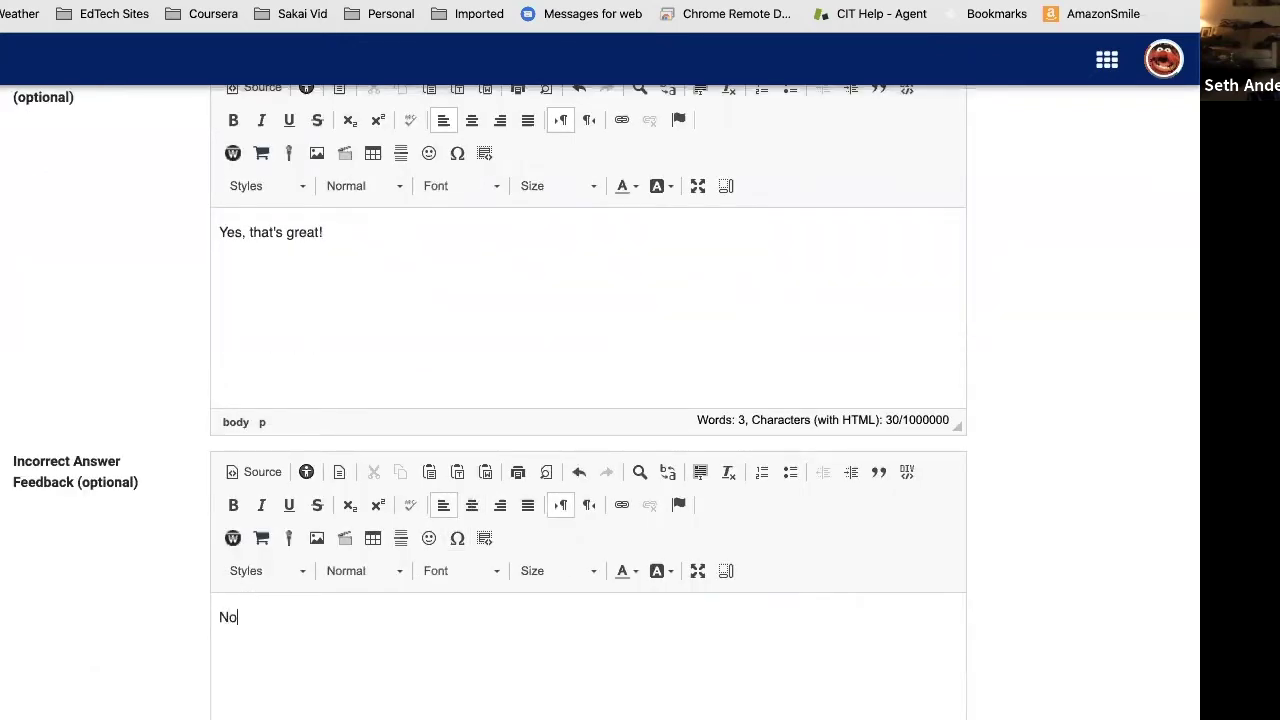
text(, sorry...the answer was leaf.)
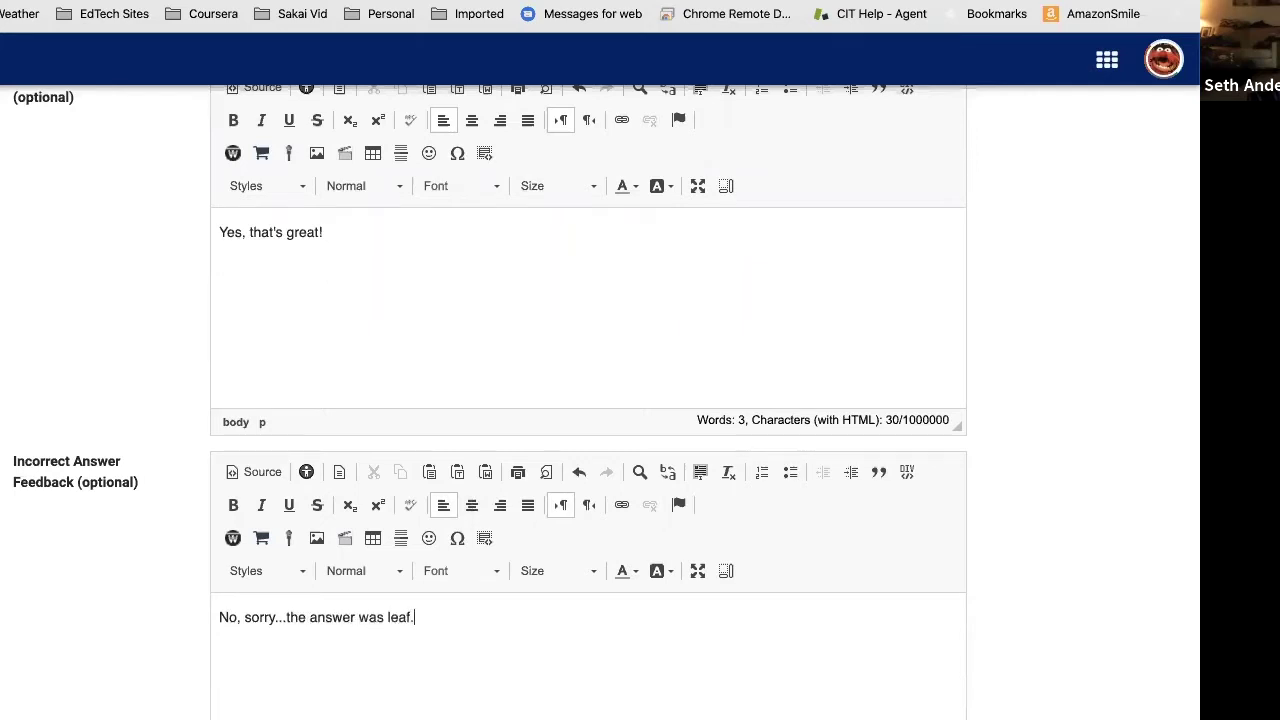
scroll(435, 583, down, 2)
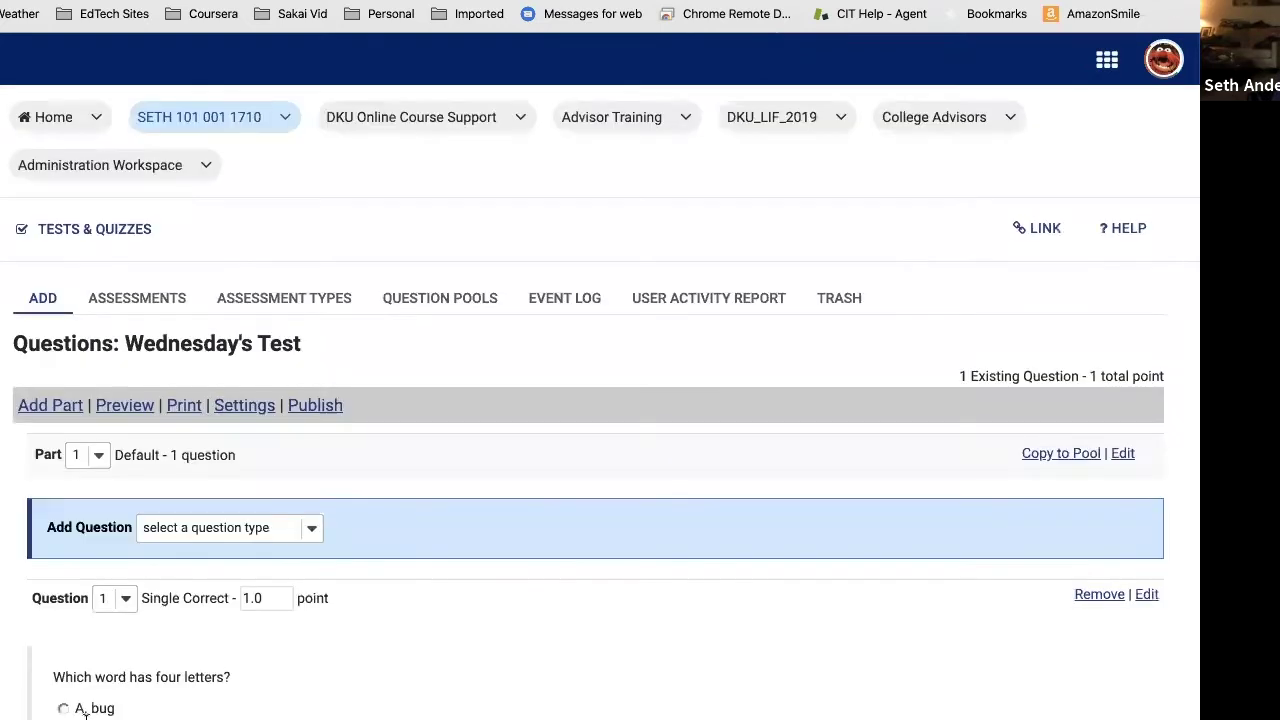
Step: Review the saved multiple-choice question's answers, answer key and feedback in the test's question list
scroll(305, 562, down, 3)
scroll(313, 557, down, 2)
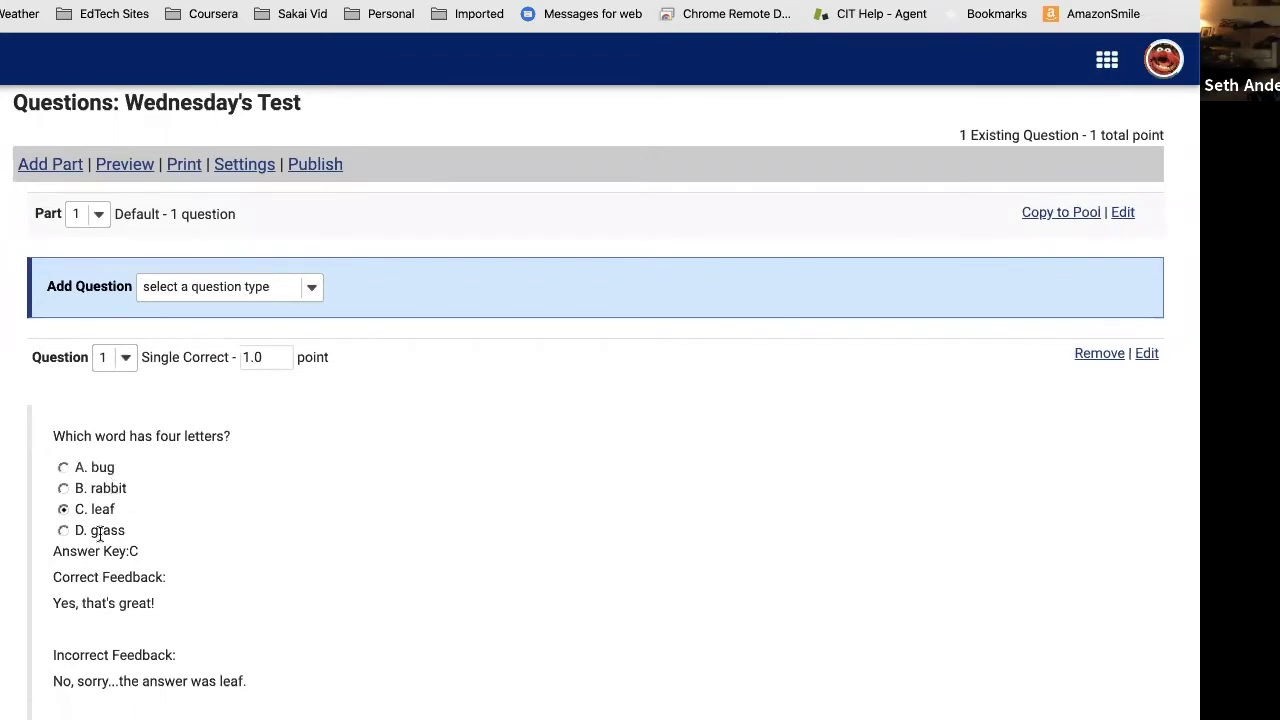
click(63, 508)
click(189, 512)
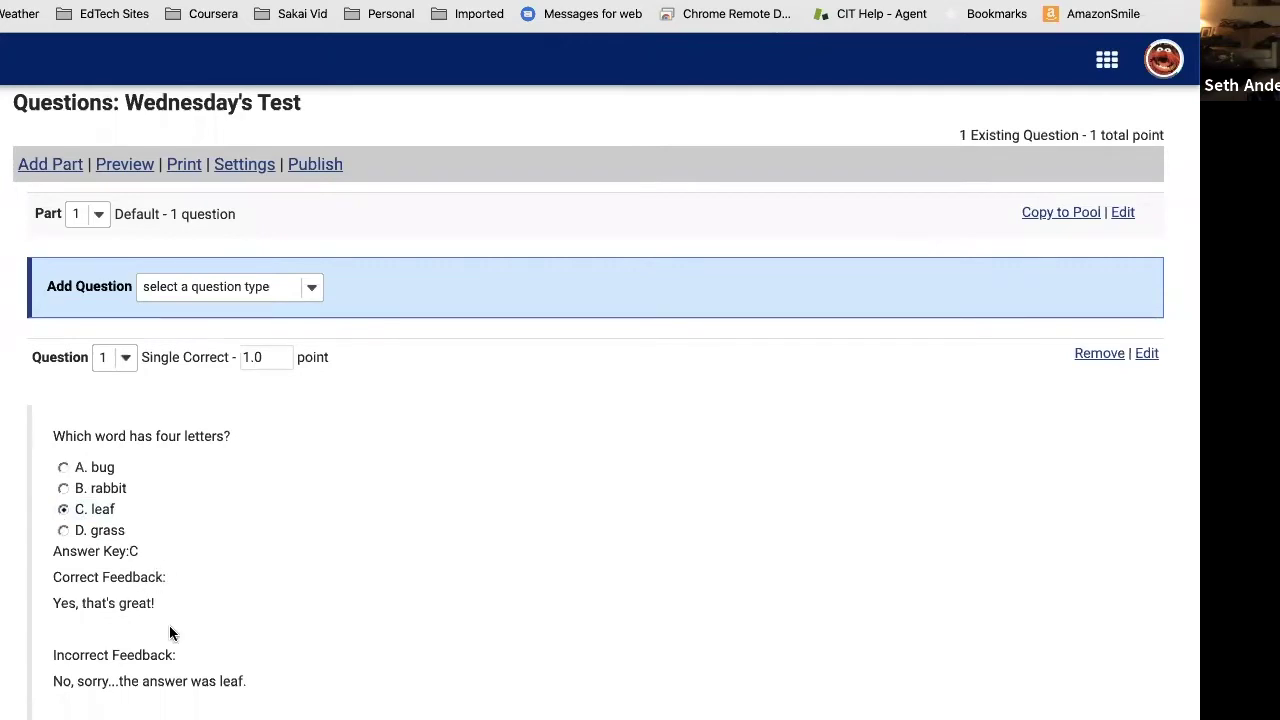
Step: Add a Fill in the Blank question below question 1 of Wednesday's Test
scroll(279, 577, down, 2)
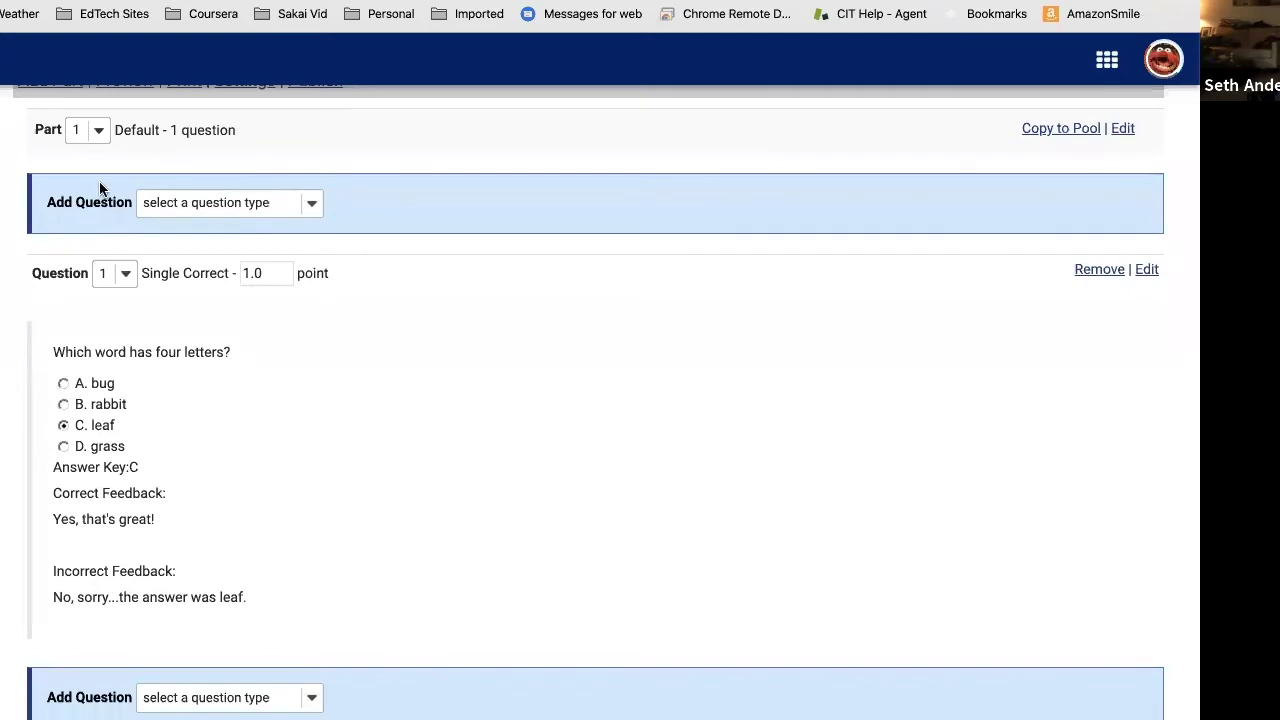
click(311, 697)
scroll(230, 700, down, 3)
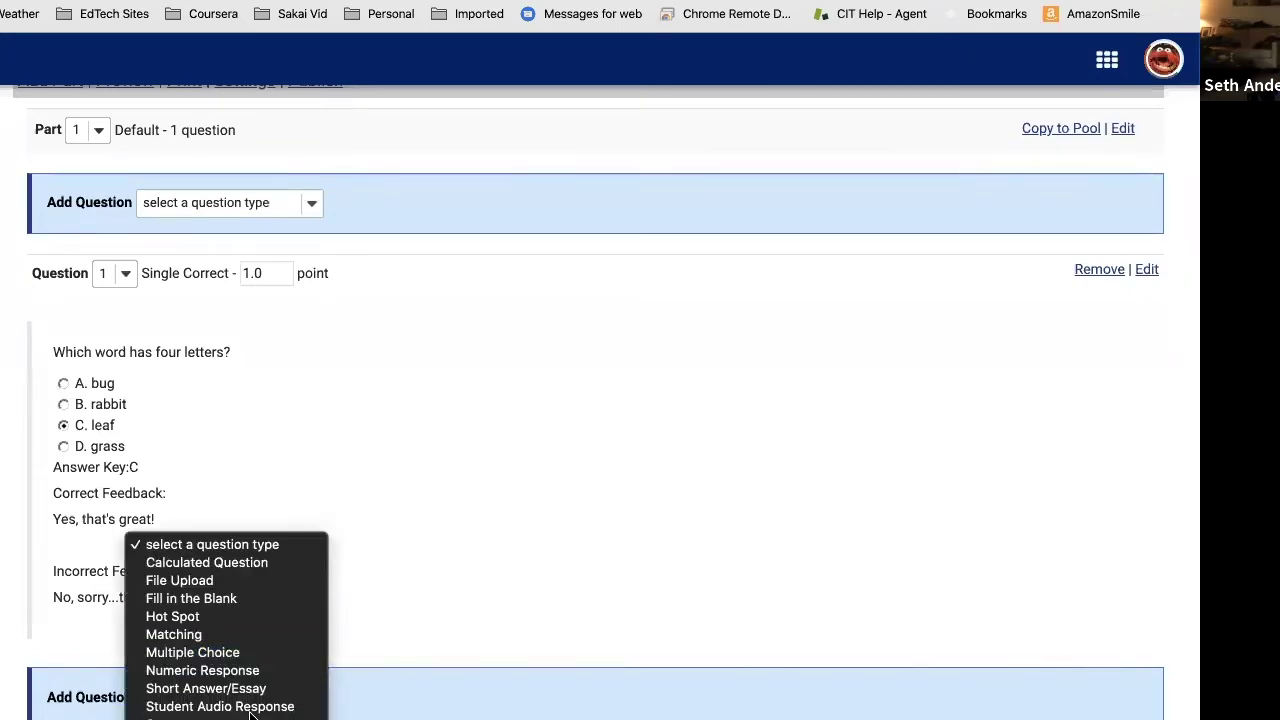
click(237, 599)
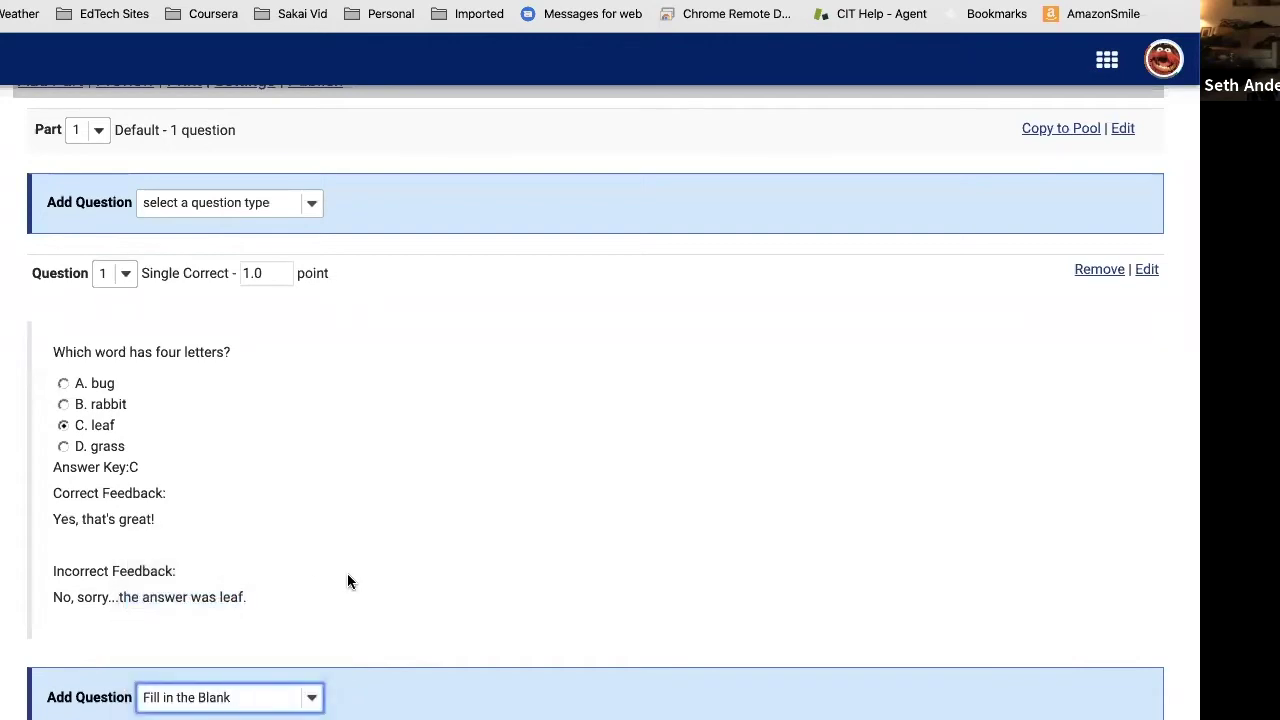
Step: Set the answer point value of the fill-in-the-blank question to 1
scroll(570, 560, down, 1)
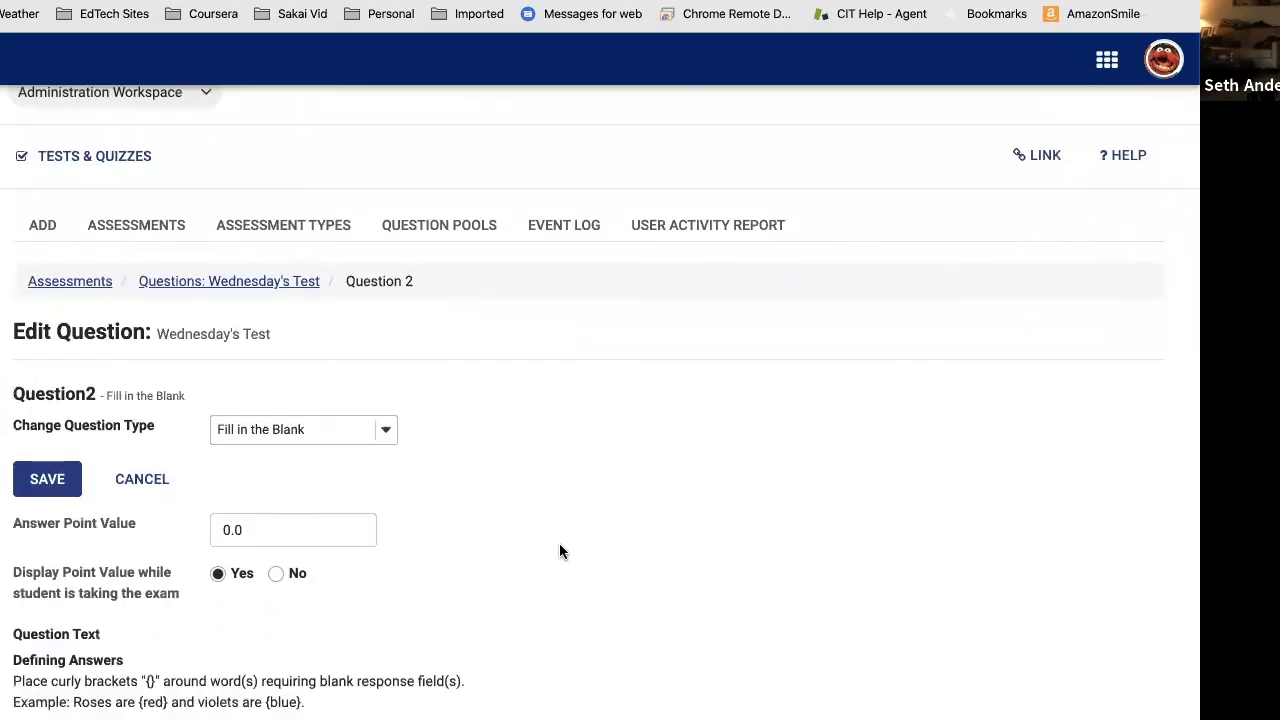
scroll(557, 545, down, 2)
scroll(556, 549, down, 1)
click(270, 419)
drag(270, 419, 165, 418)
text(1)
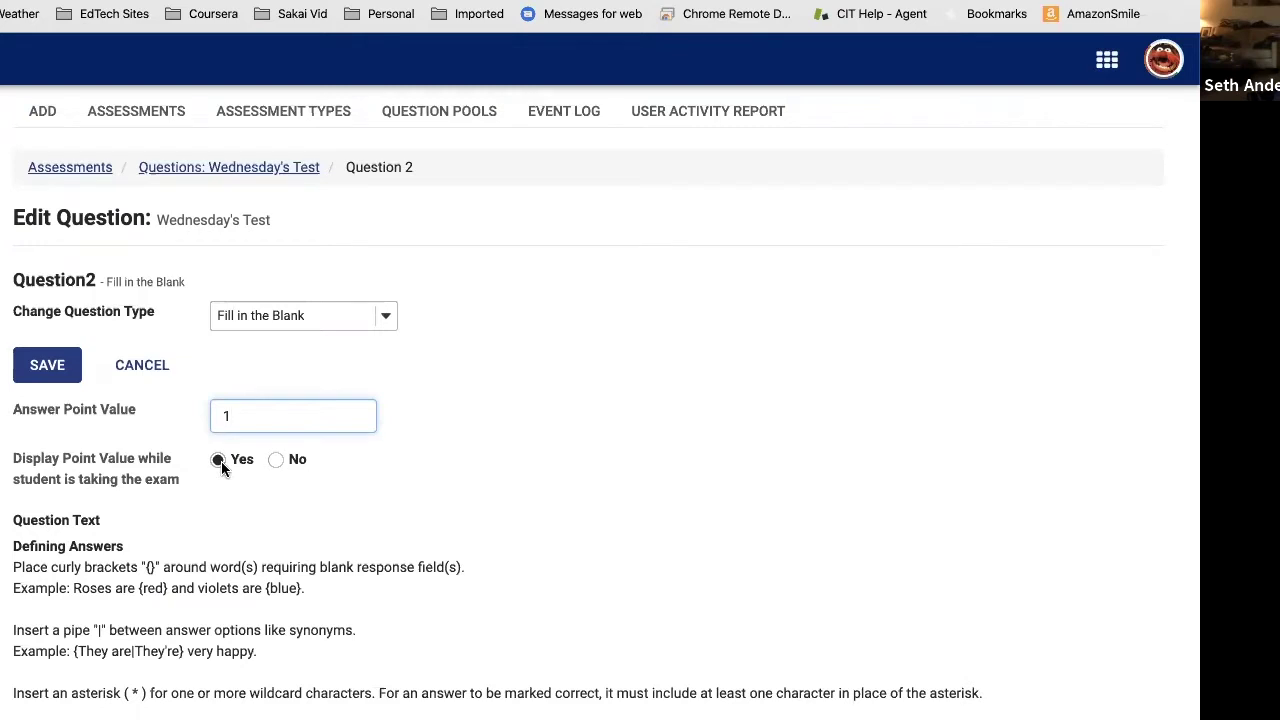
Step: Enter "Someone left the {cake} out in the rain." as the question text, with cake bracketed as the blank
scroll(560, 485, down, 3)
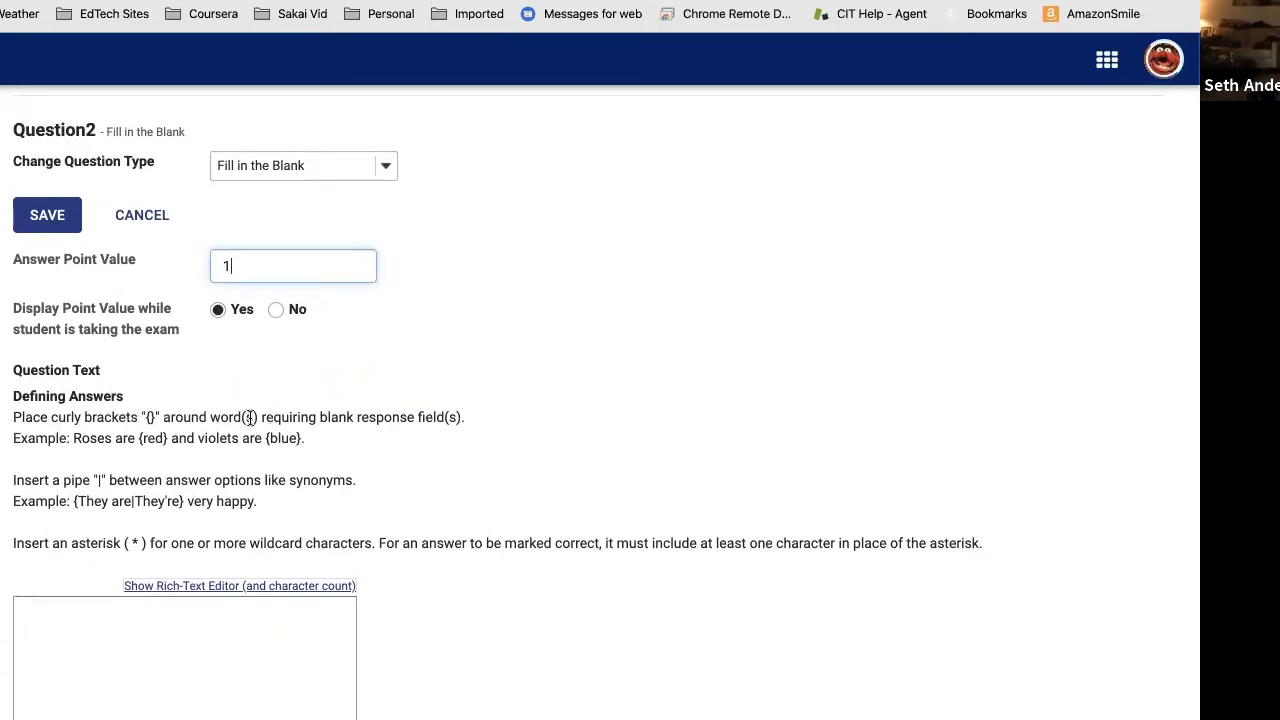
click(160, 603)
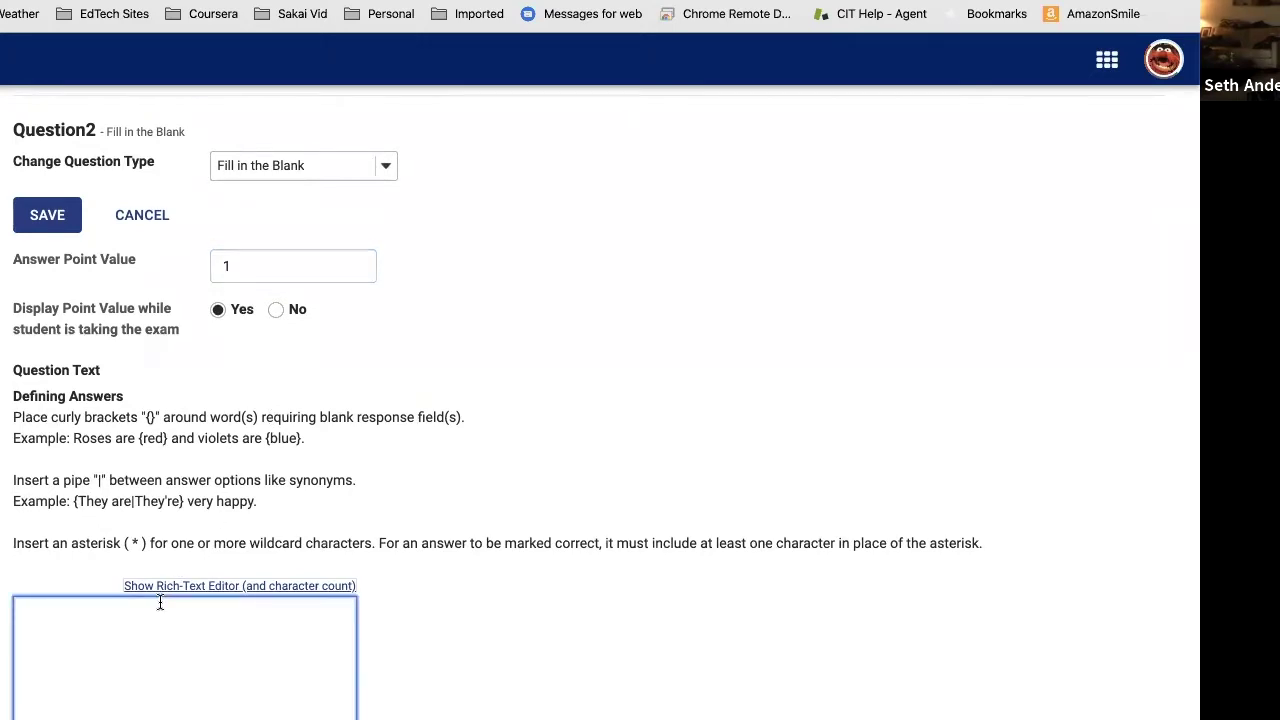
text(Someone lieft the)
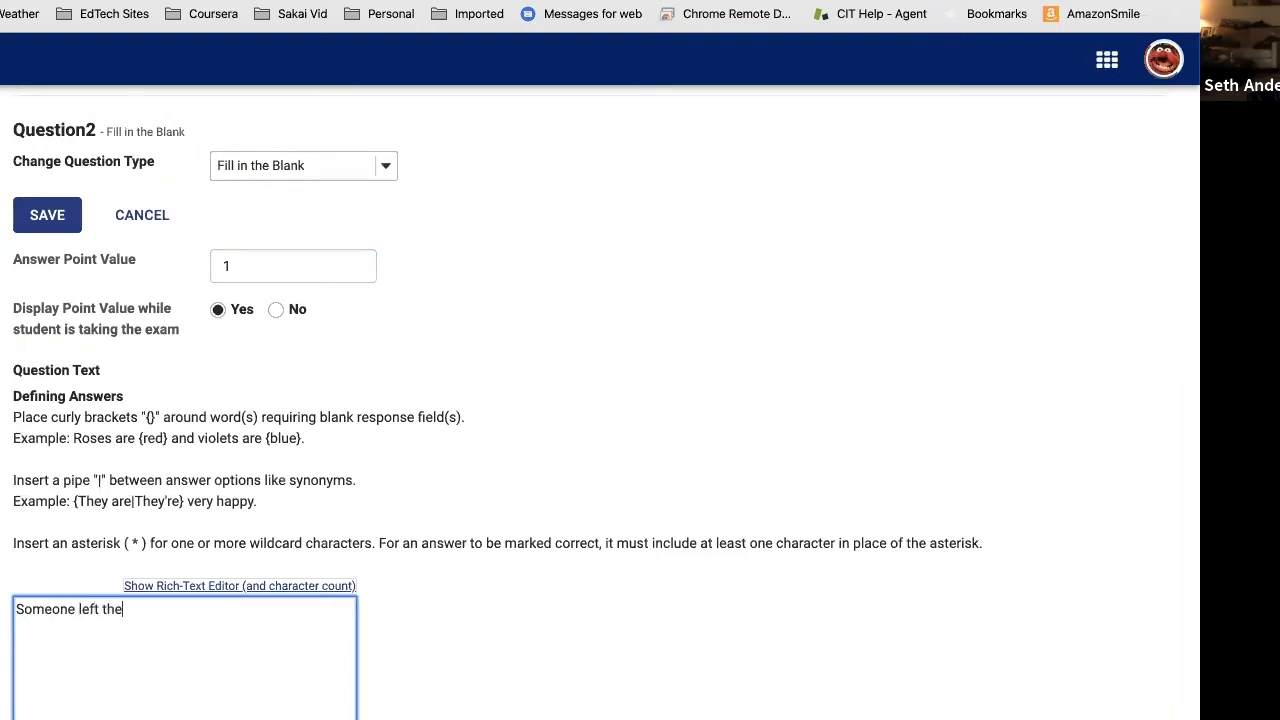
text( {cake} out in the rain.)
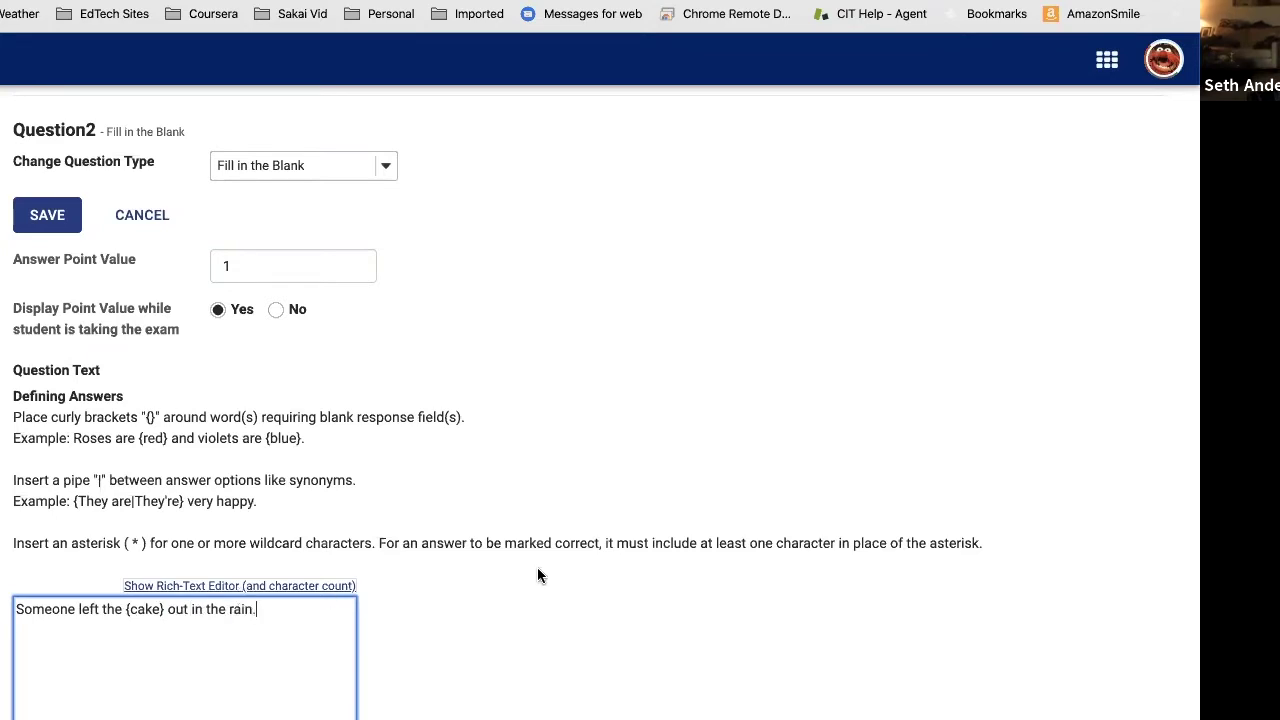
Step: Examine the case-sensitive, mutually exclusive and ignore-spaces options of the fill-in-the-blank question
scroll(537, 575, down, 1)
scroll(537, 575, down, 1)
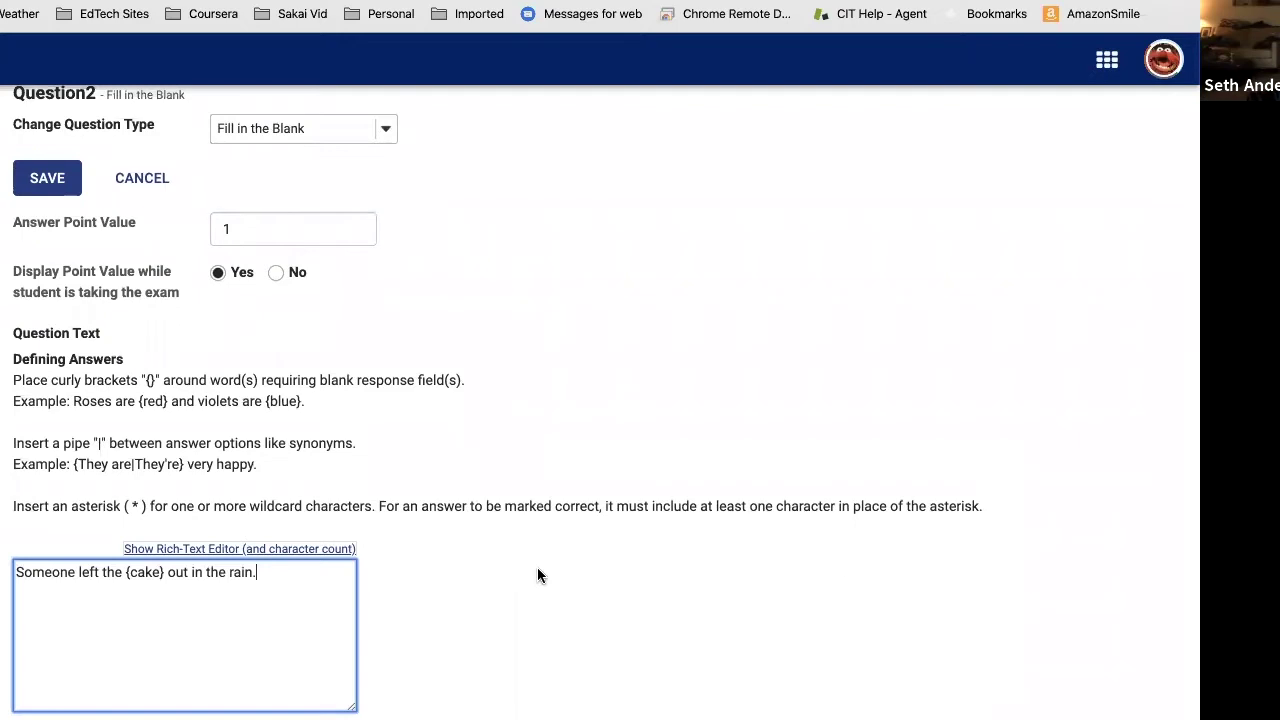
scroll(537, 575, down, 3)
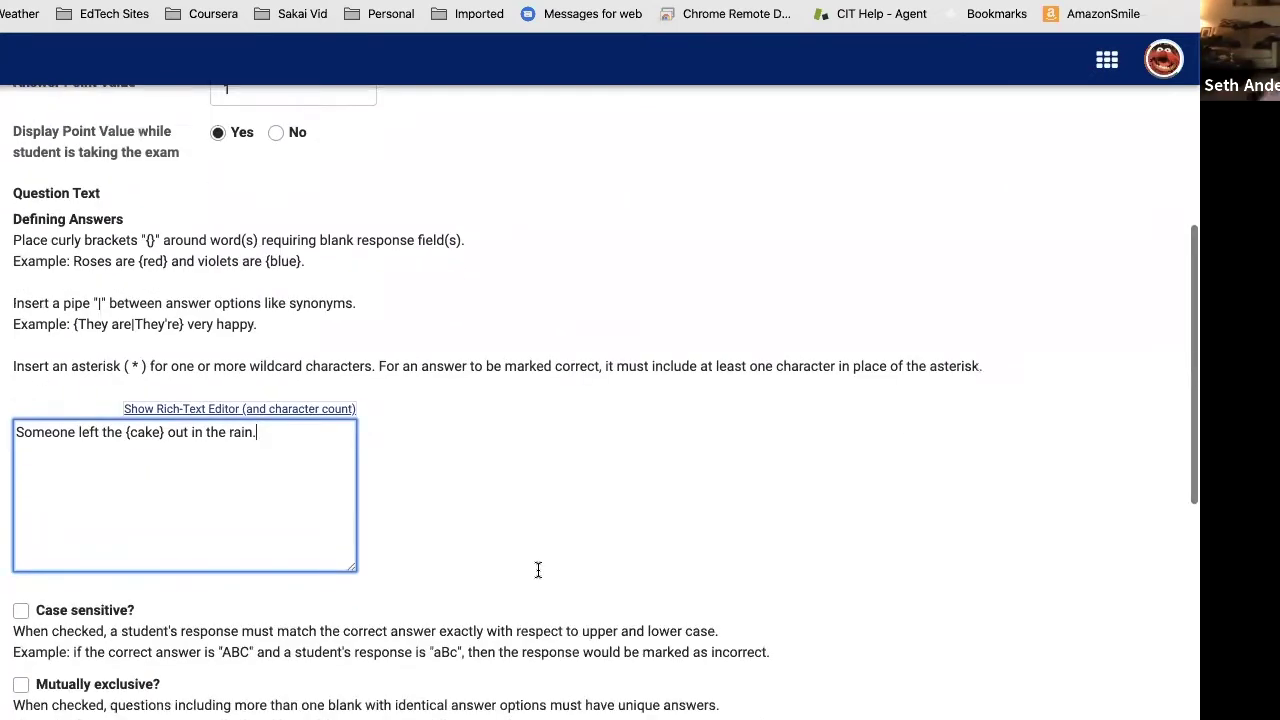
scroll(531, 569, down, 1)
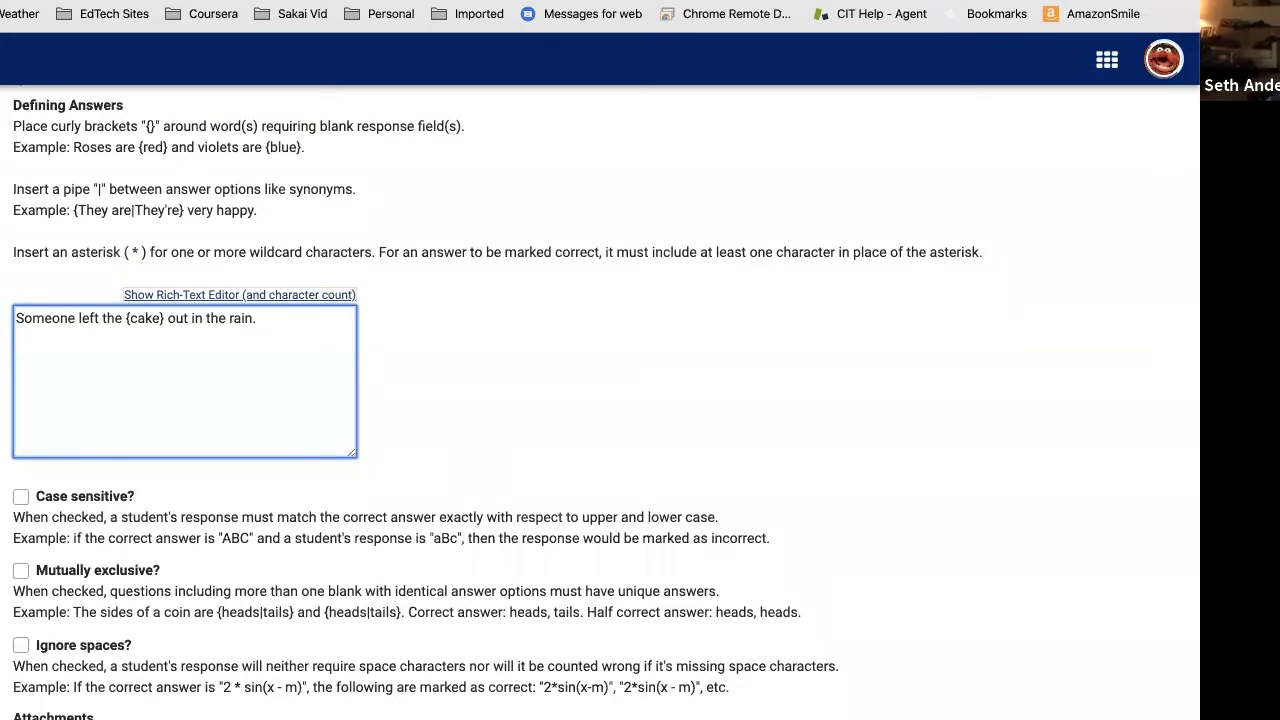
scroll(15, 540, down, 1)
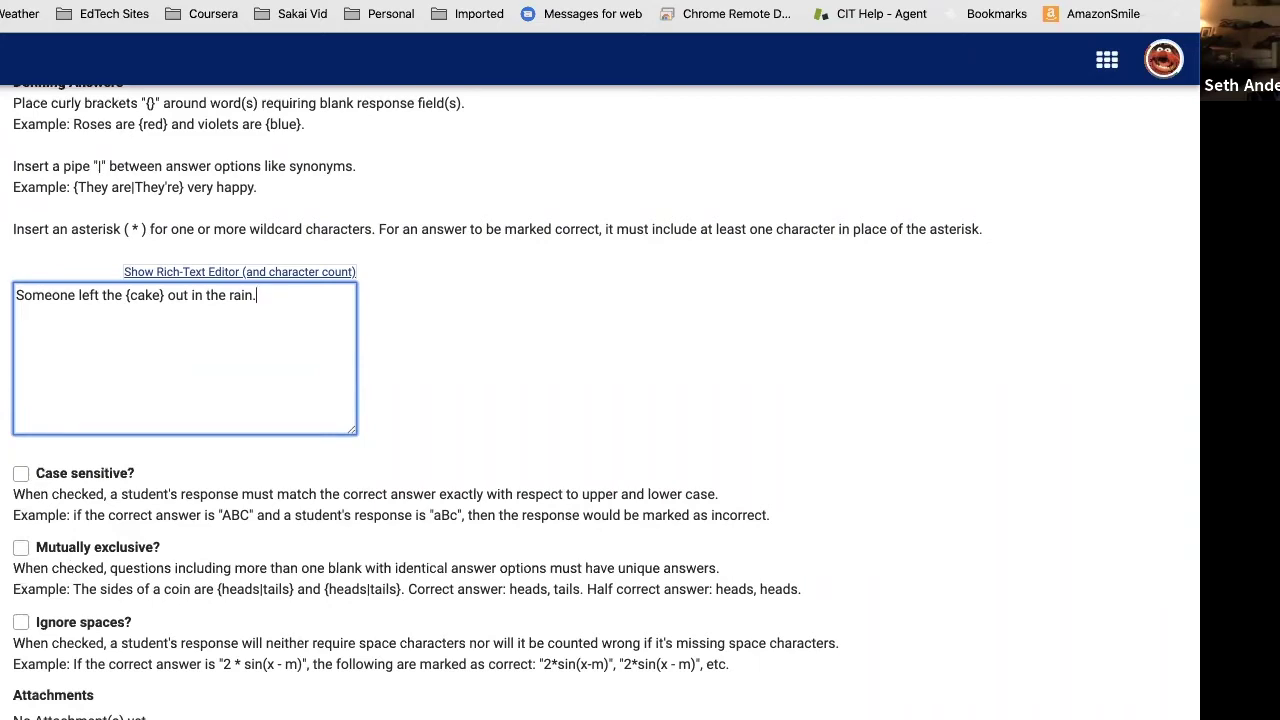
Step: Save the fill-in-the-blank question with its optional settings, part assignment and feedback left at their defaults
scroll(198, 637, down, 1)
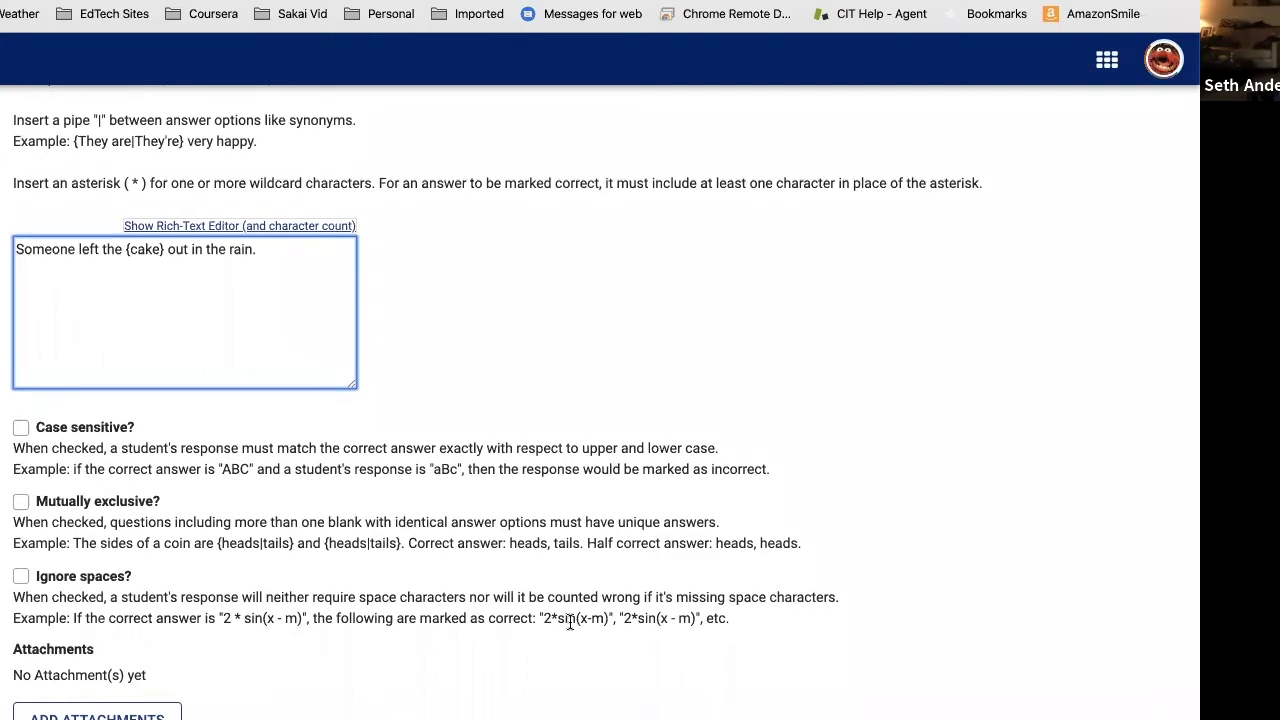
scroll(568, 624, down, 1)
scroll(570, 628, down, 2)
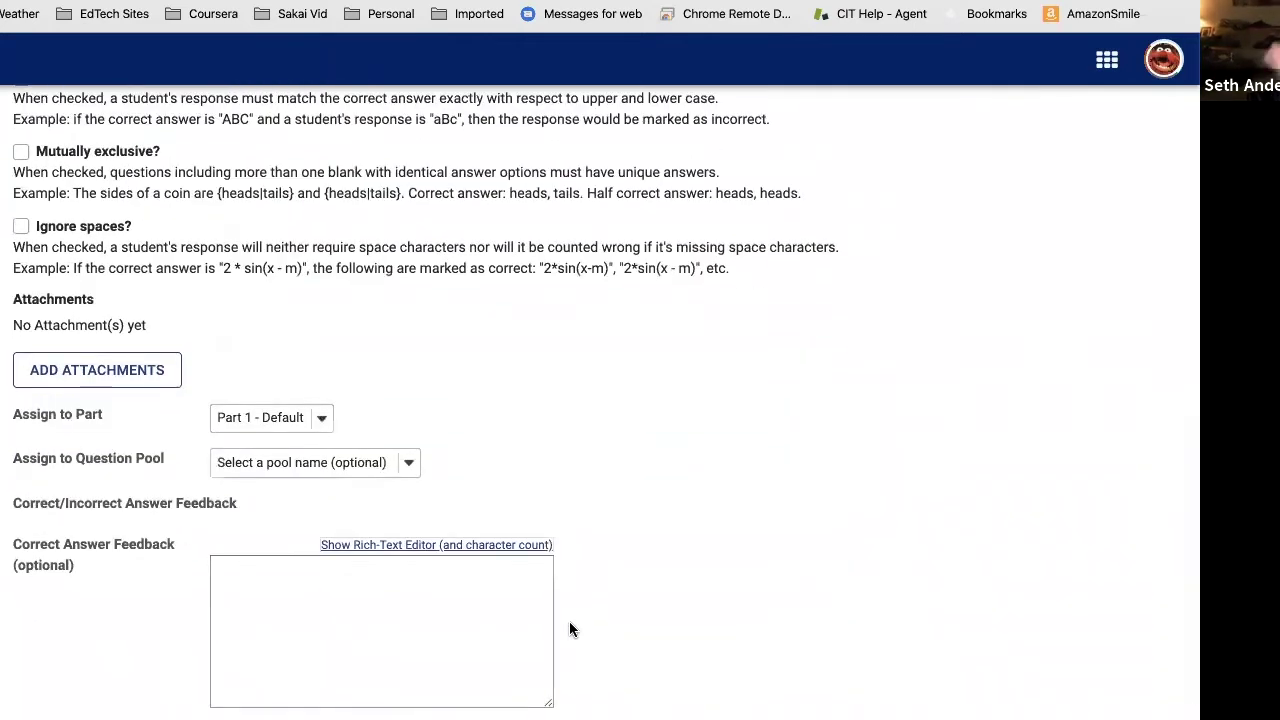
scroll(570, 629, down, 1)
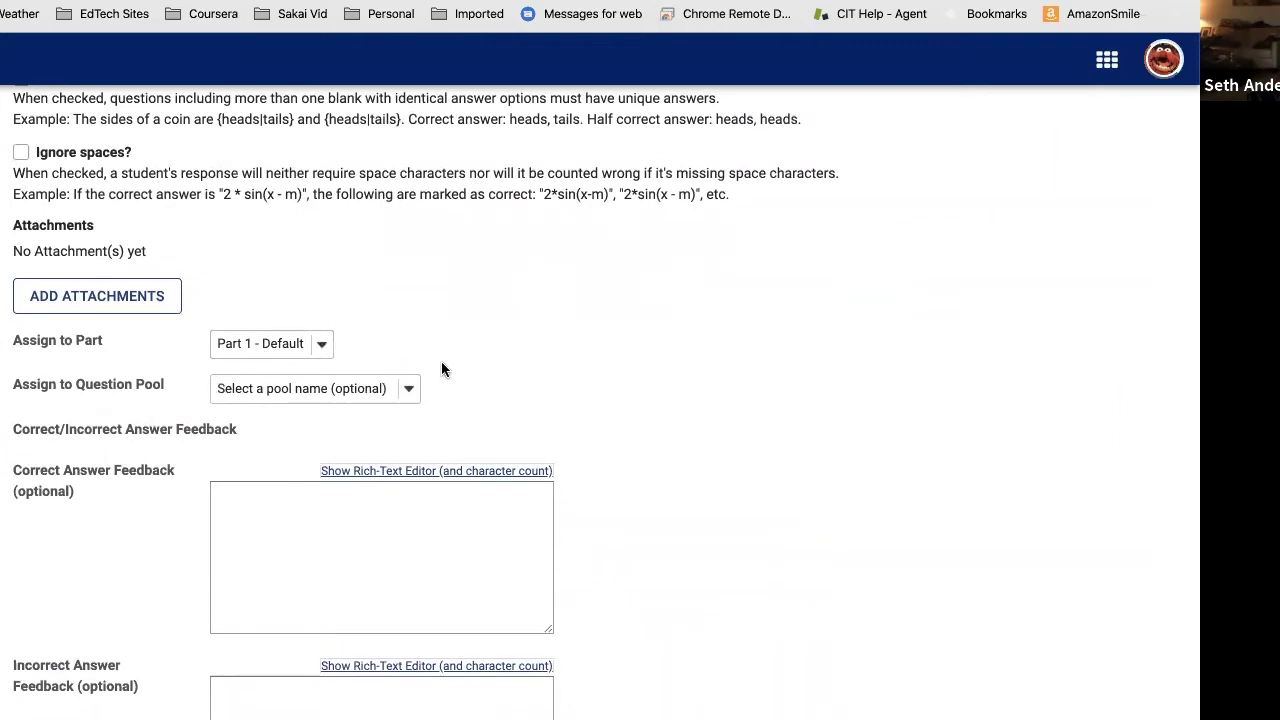
scroll(757, 503, down, 2)
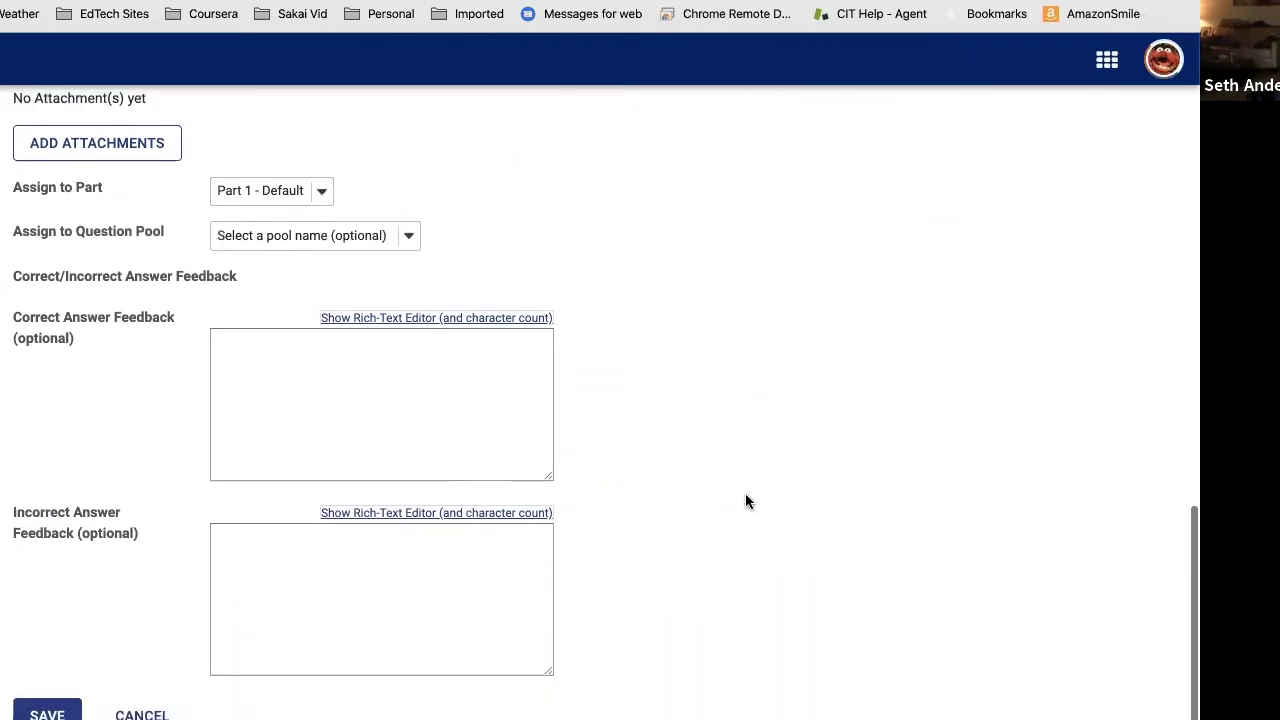
click(42, 706)
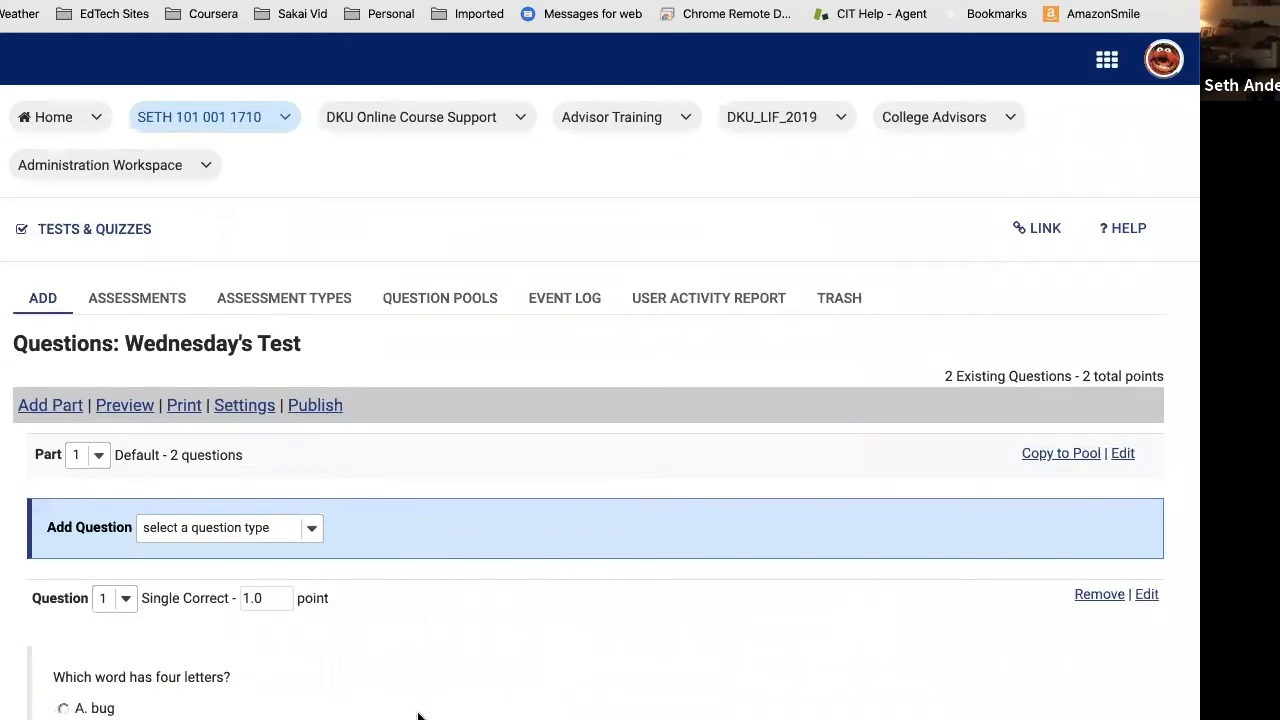
Step: Add a Short Answer/Essay question below question 2 of Wednesday's Test
scroll(623, 600, down, 6)
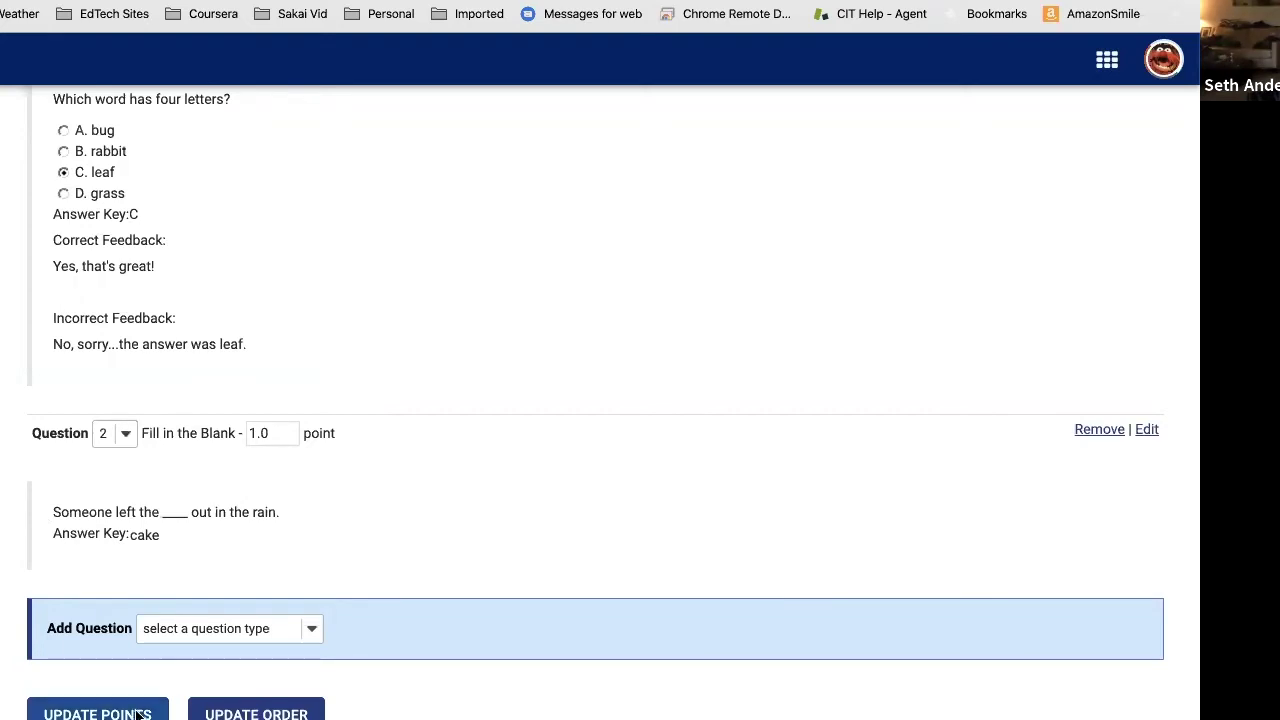
click(256, 630)
scroll(277, 689, down, 2)
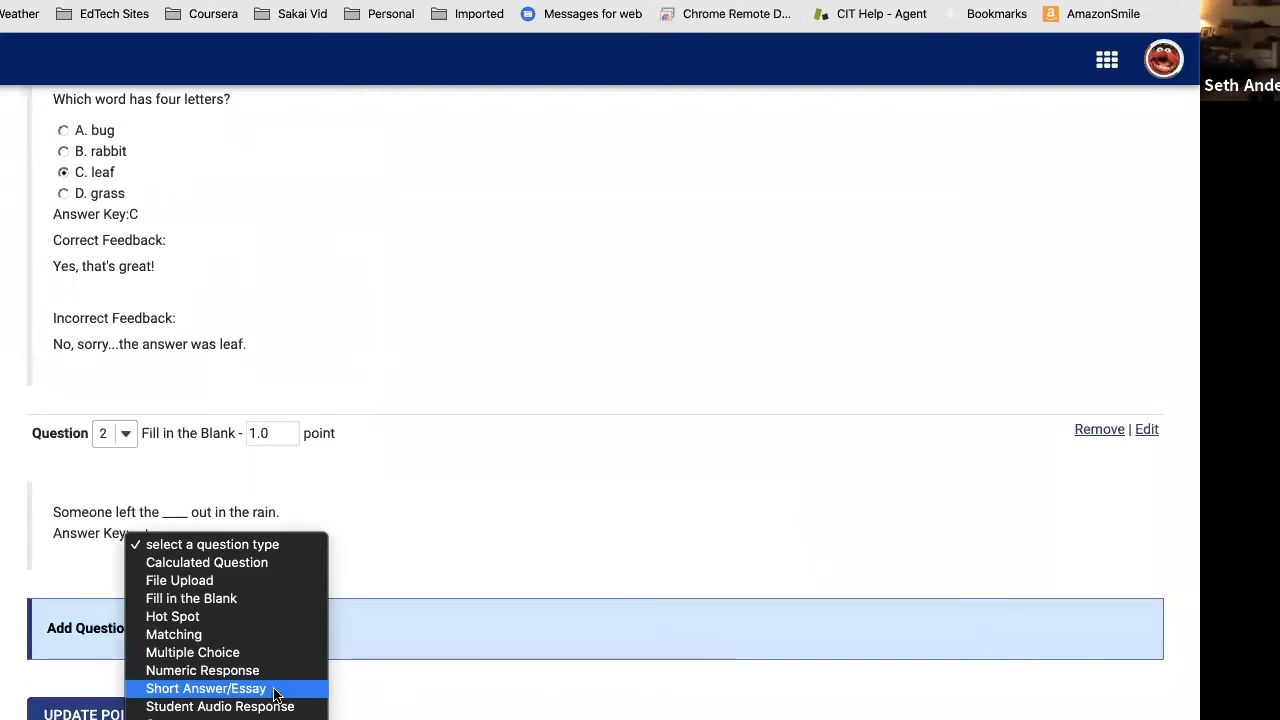
click(277, 689)
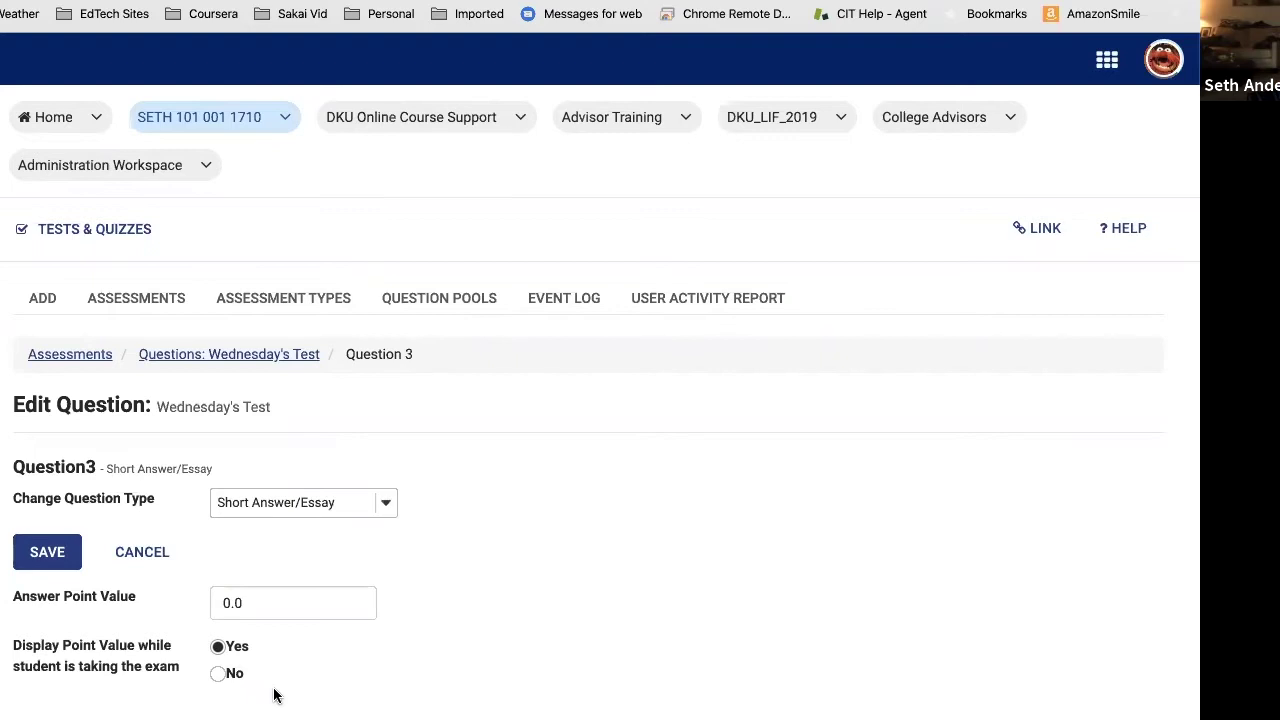
Step: Set the short-answer question's point value to 5 and enter "Describe the process of sublimation." as its question text
click(290, 607)
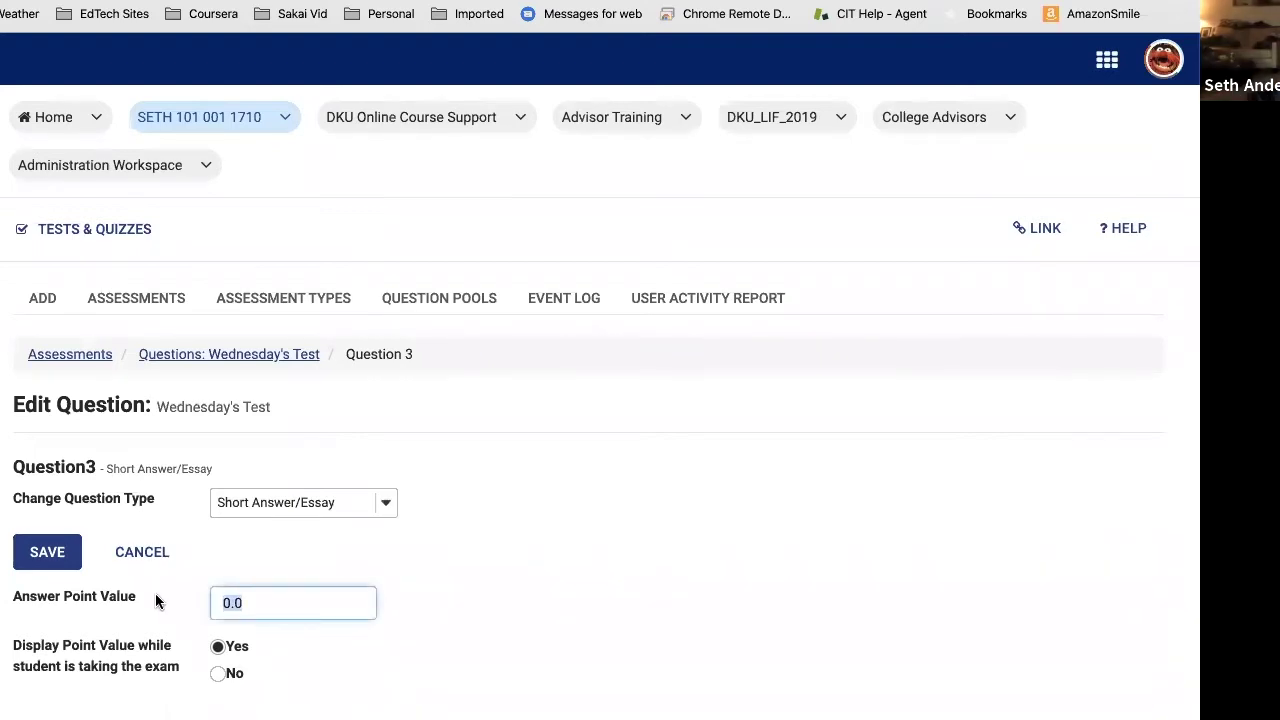
text(5)
scroll(684, 568, down, 2)
scroll(684, 565, down, 1)
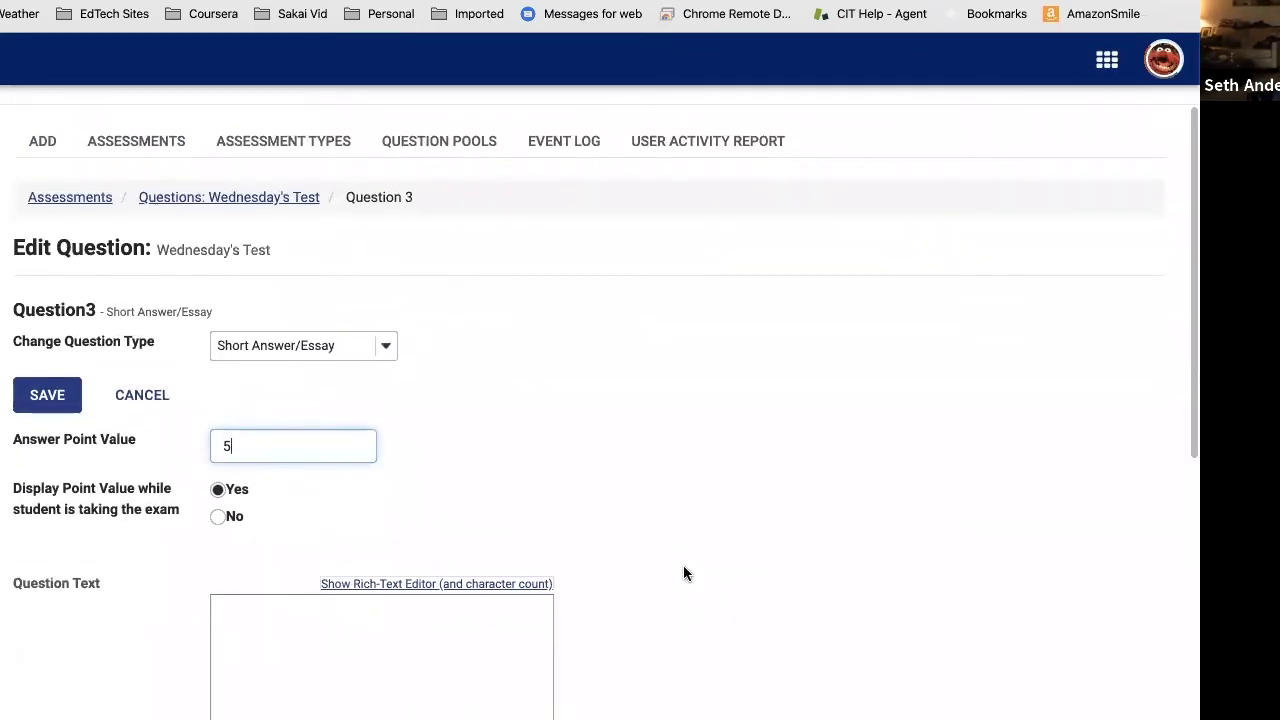
scroll(684, 573, down, 1)
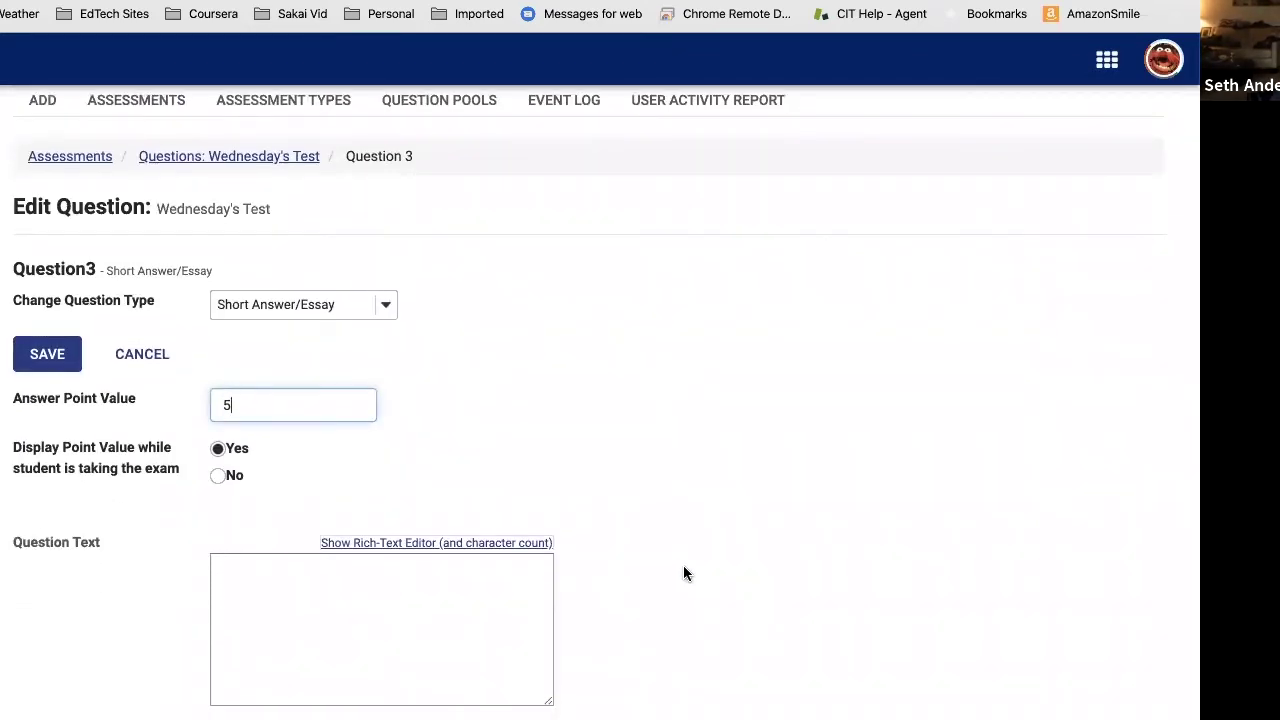
click(371, 580)
text(De)
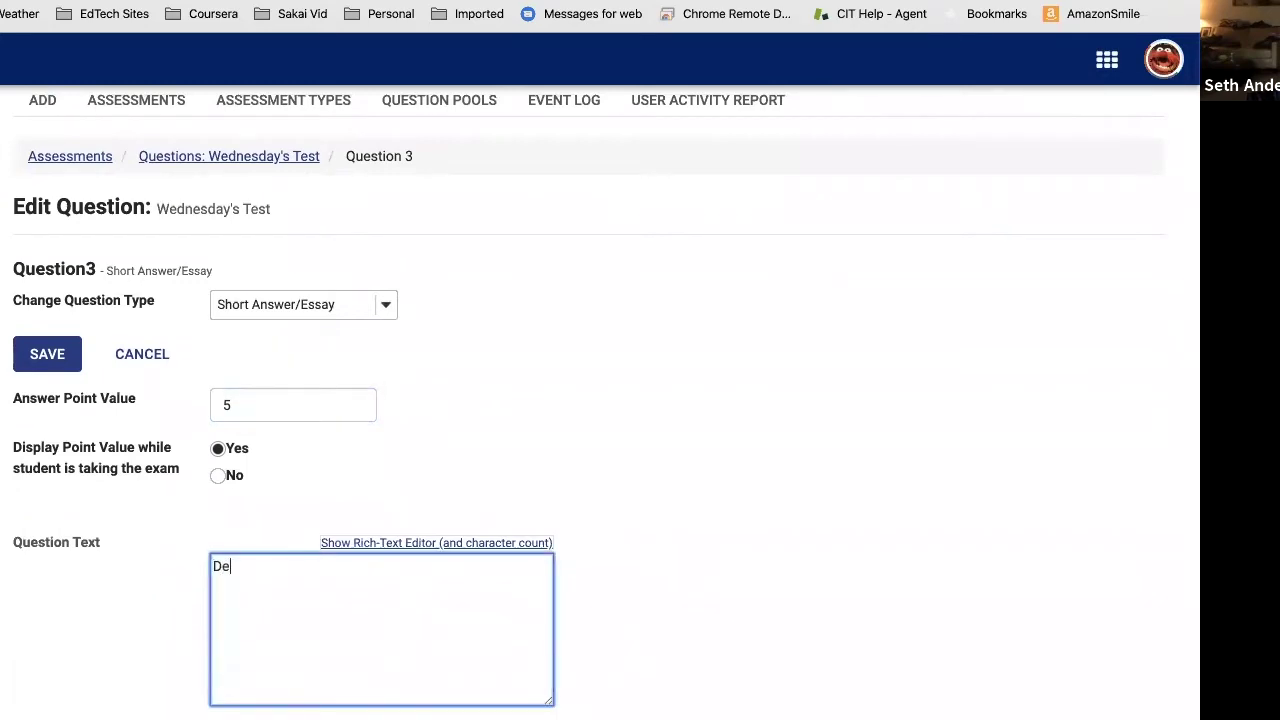
text(scribe the process of subl)
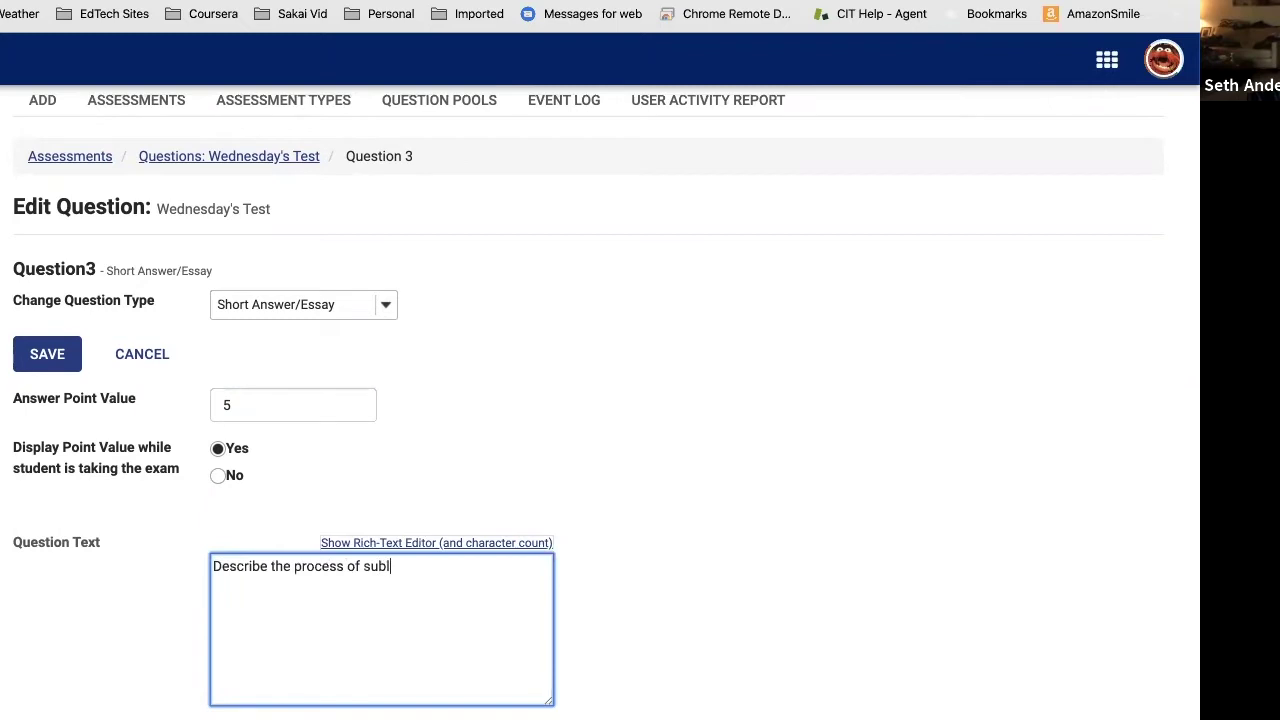
text(imation.)
Step: Save the short-answer question, leaving the optional model answer and feedback empty
scroll(614, 600, down, 3)
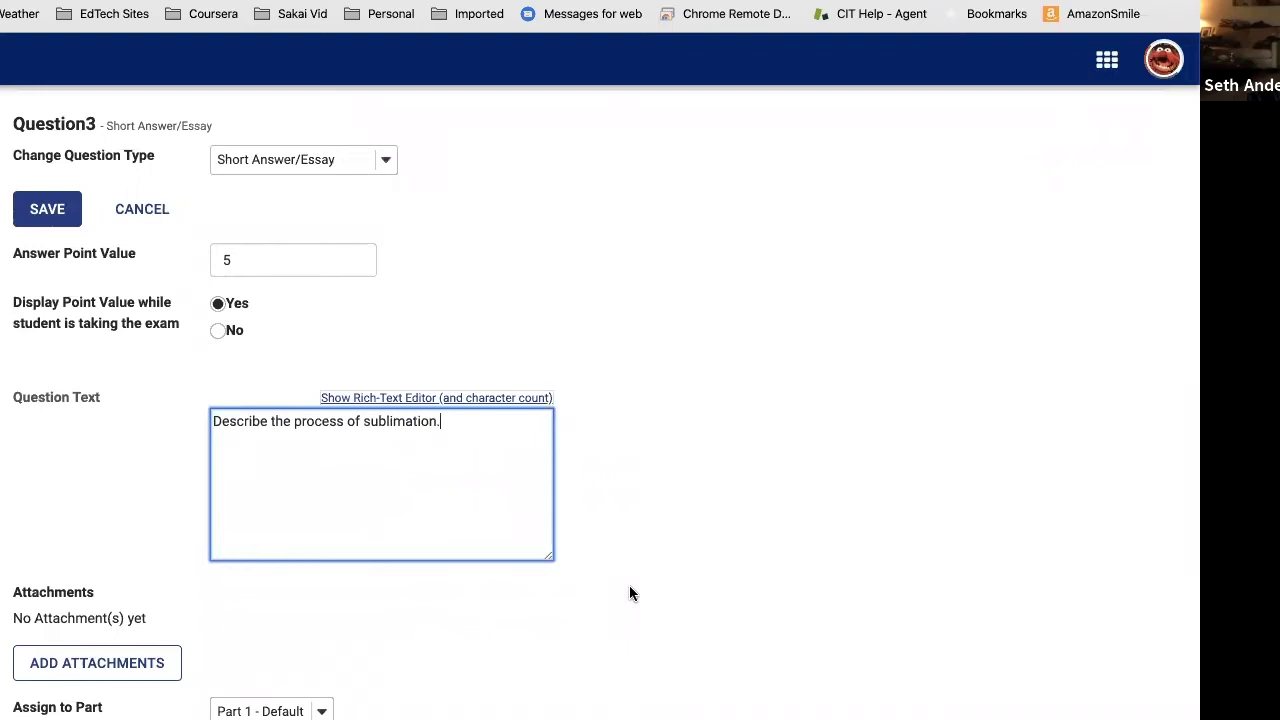
scroll(629, 586, down, 4)
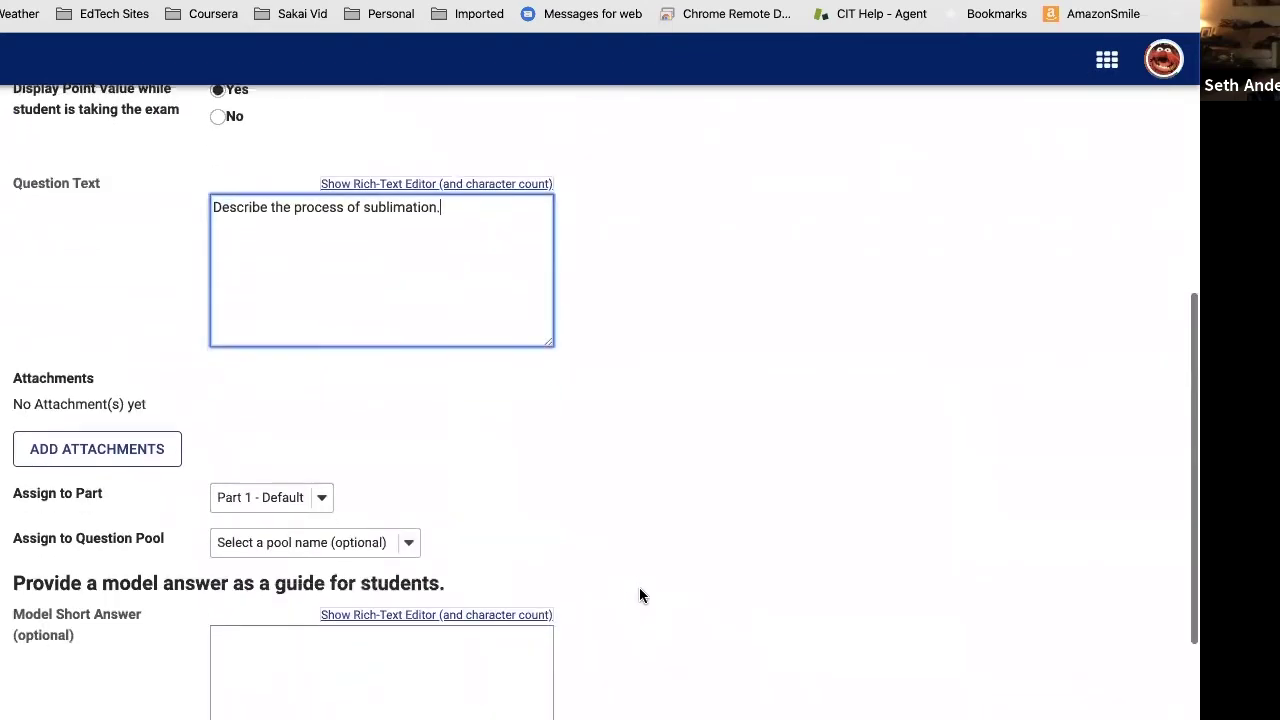
scroll(640, 595, down, 1)
scroll(641, 595, down, 5)
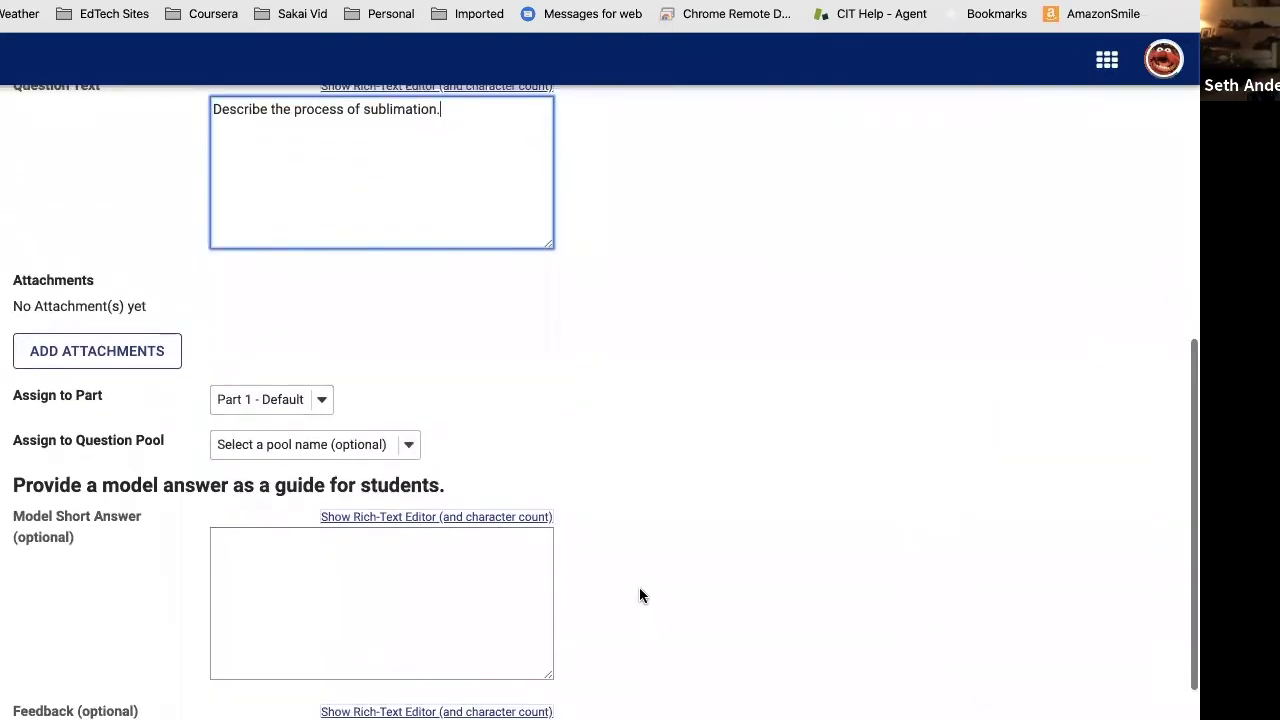
scroll(637, 600, up, 2)
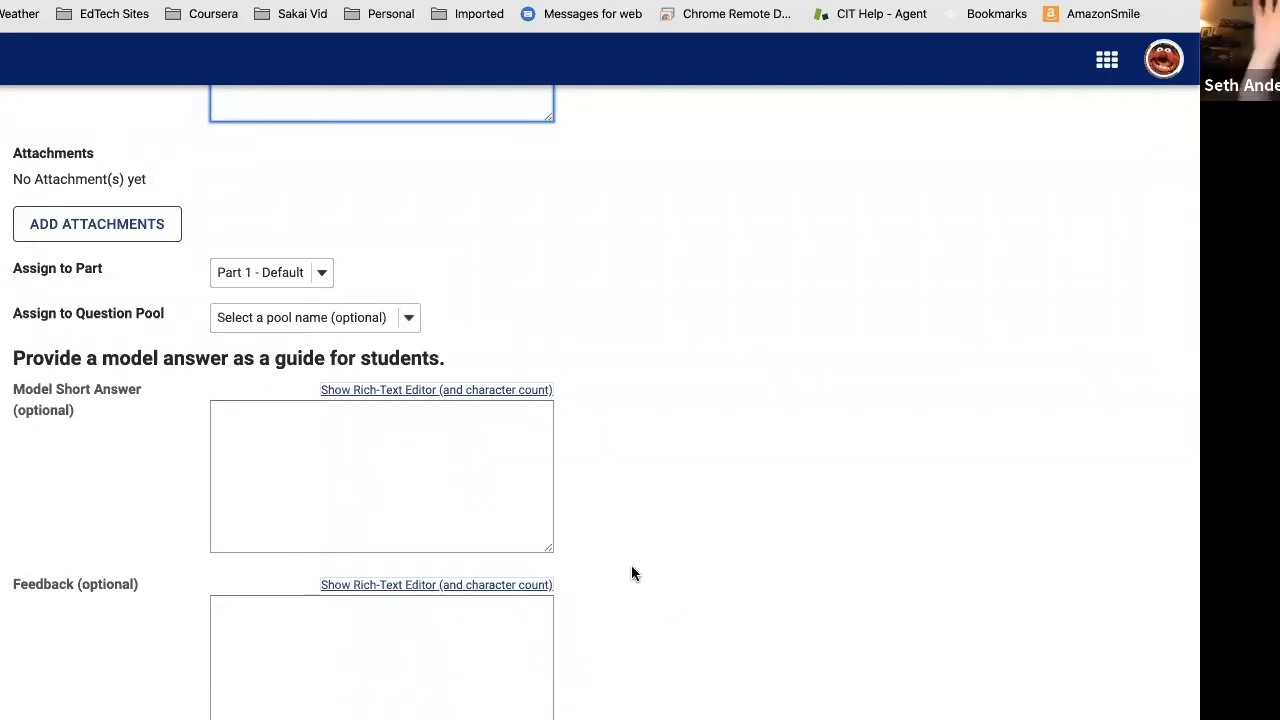
scroll(739, 611, down, 1)
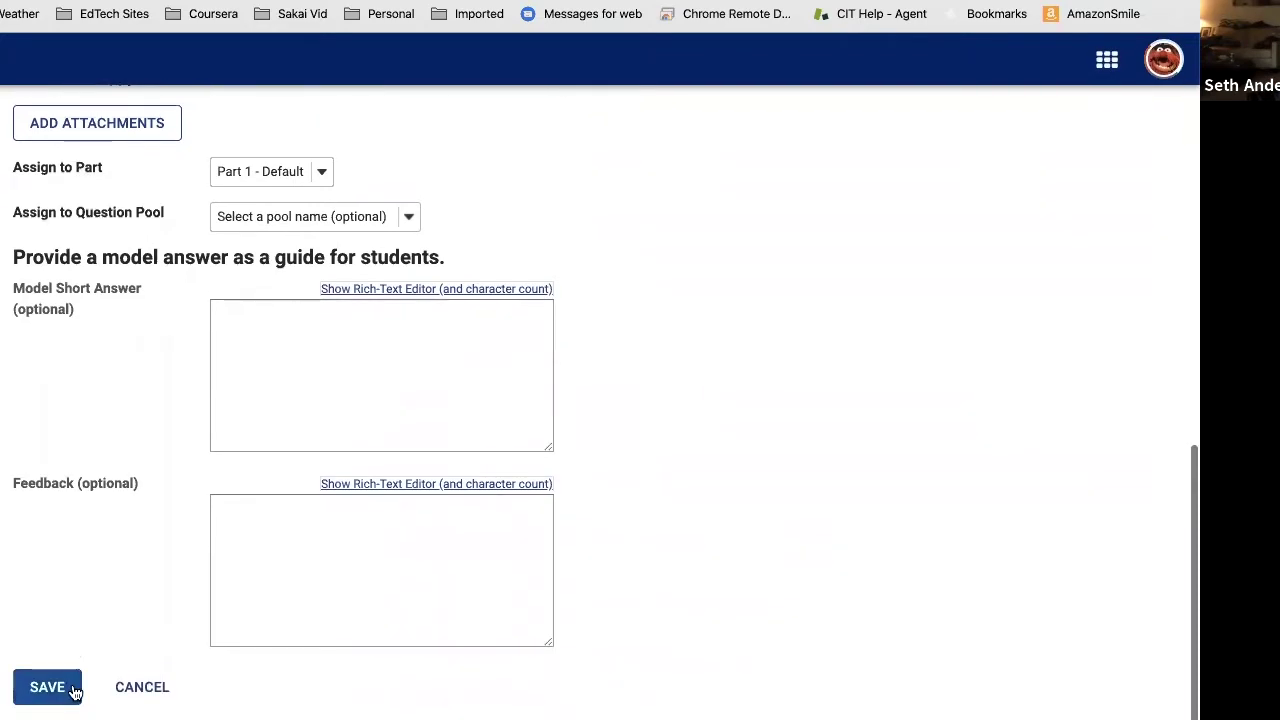
click(72, 690)
Step: Review the questions of Wednesday's Test and open the list of assessments
scroll(705, 651, down, 10)
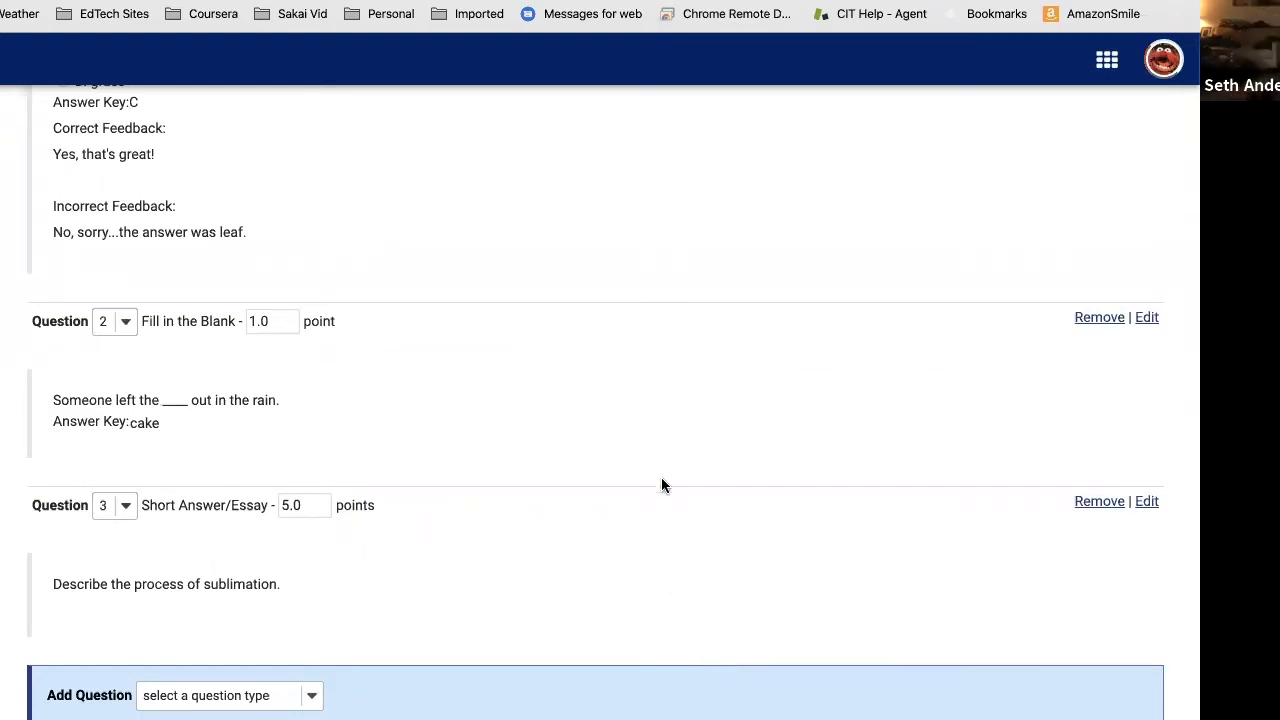
scroll(661, 478, up, 5)
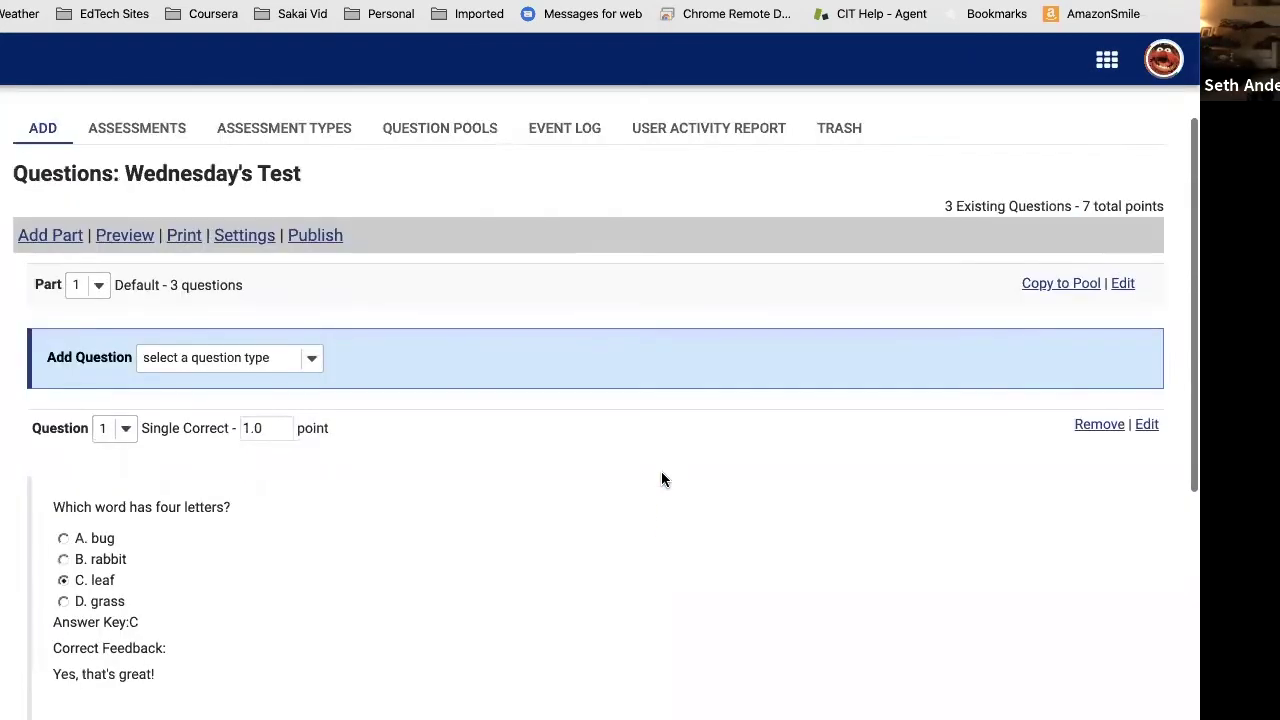
scroll(661, 479, up, 1)
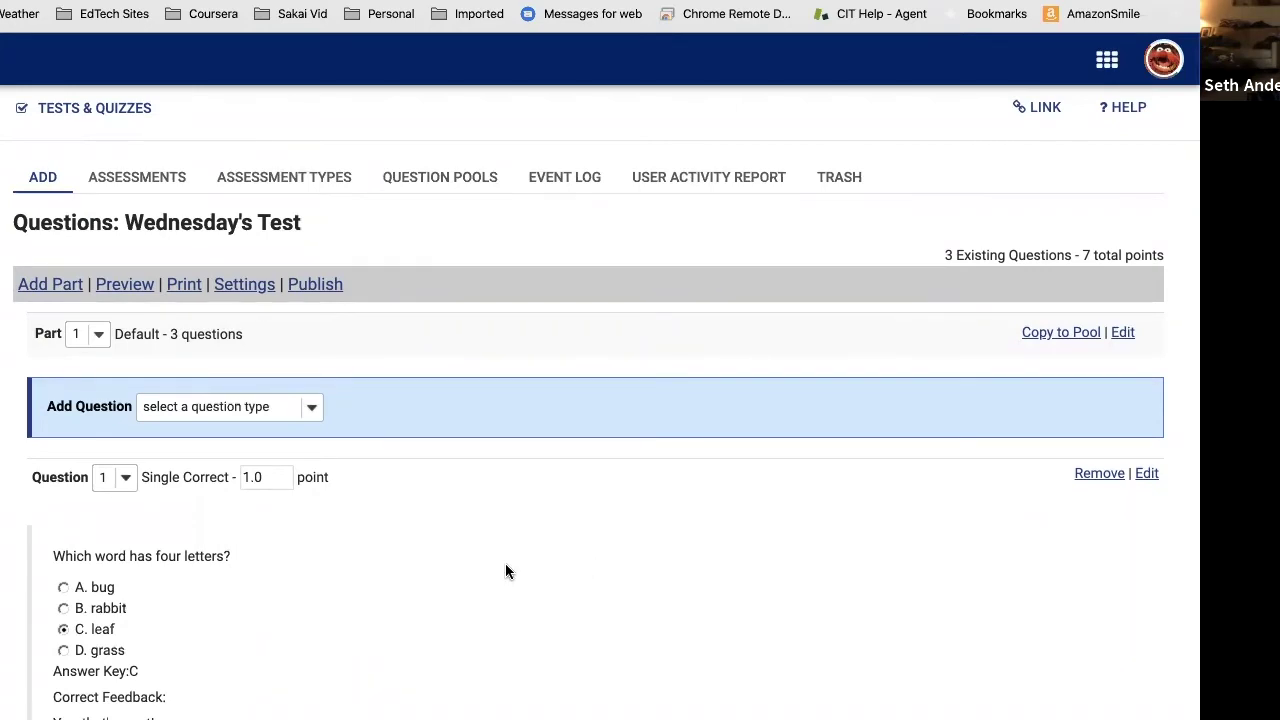
scroll(505, 565, down, 2)
scroll(505, 565, up, 4)
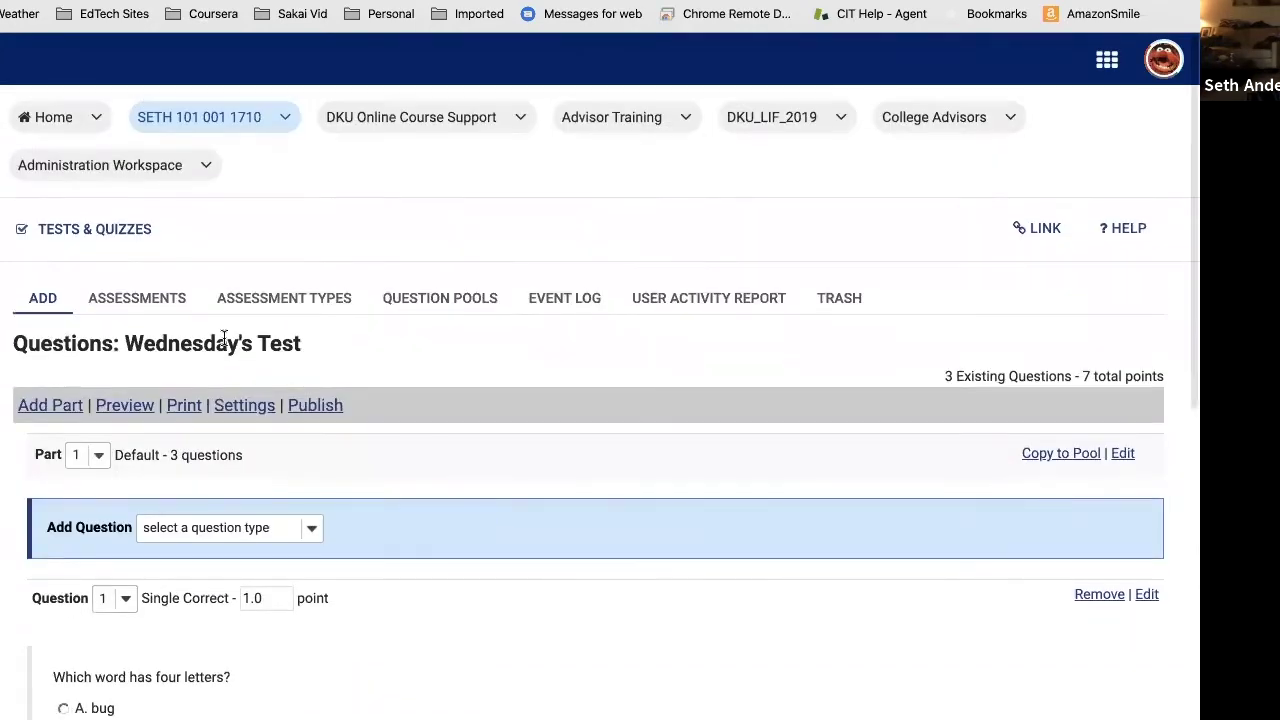
click(140, 300)
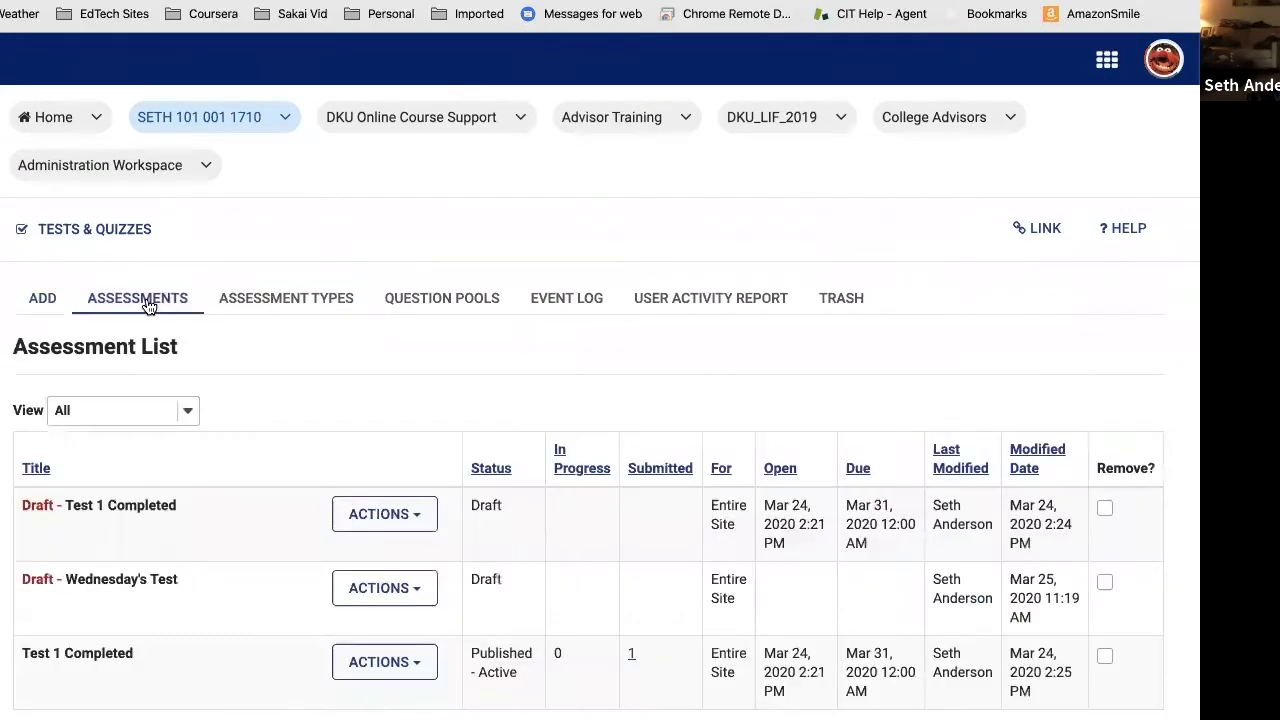
scroll(149, 417, down, 3)
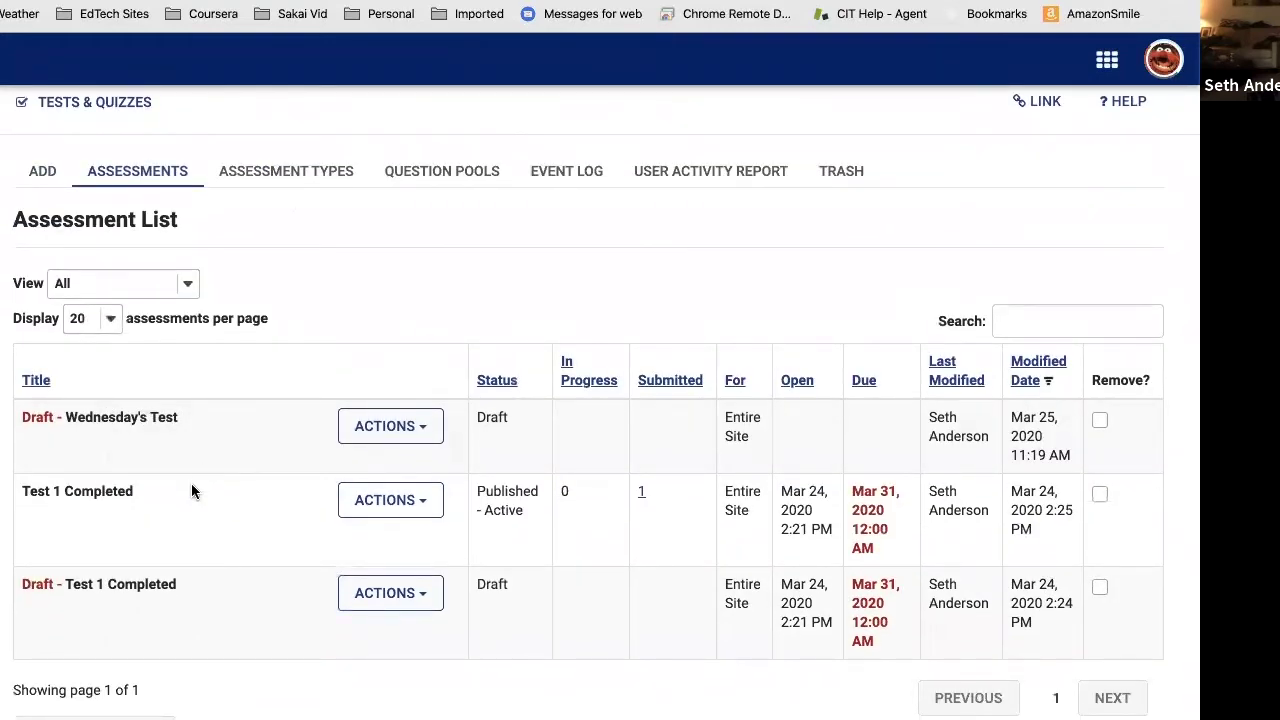
Step: Create a new assessment titled "Thursday's Test" using markup text
click(38, 176)
click(217, 417)
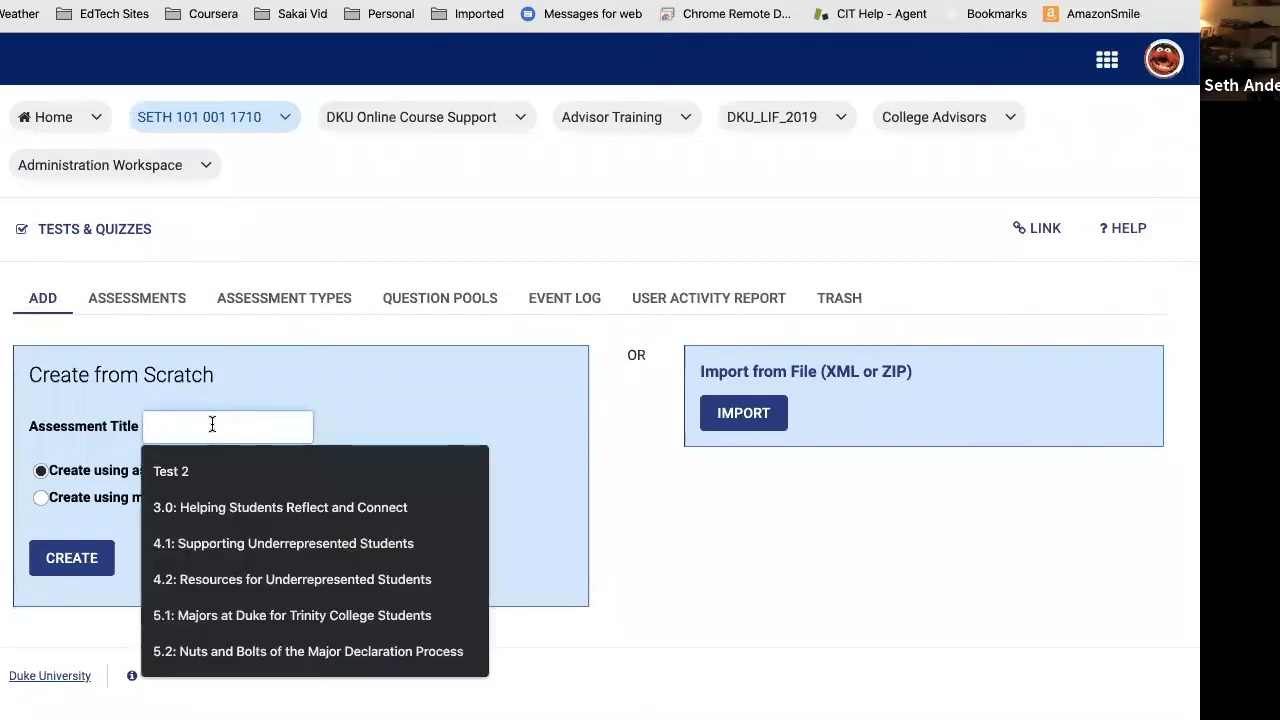
text(Thursday's )
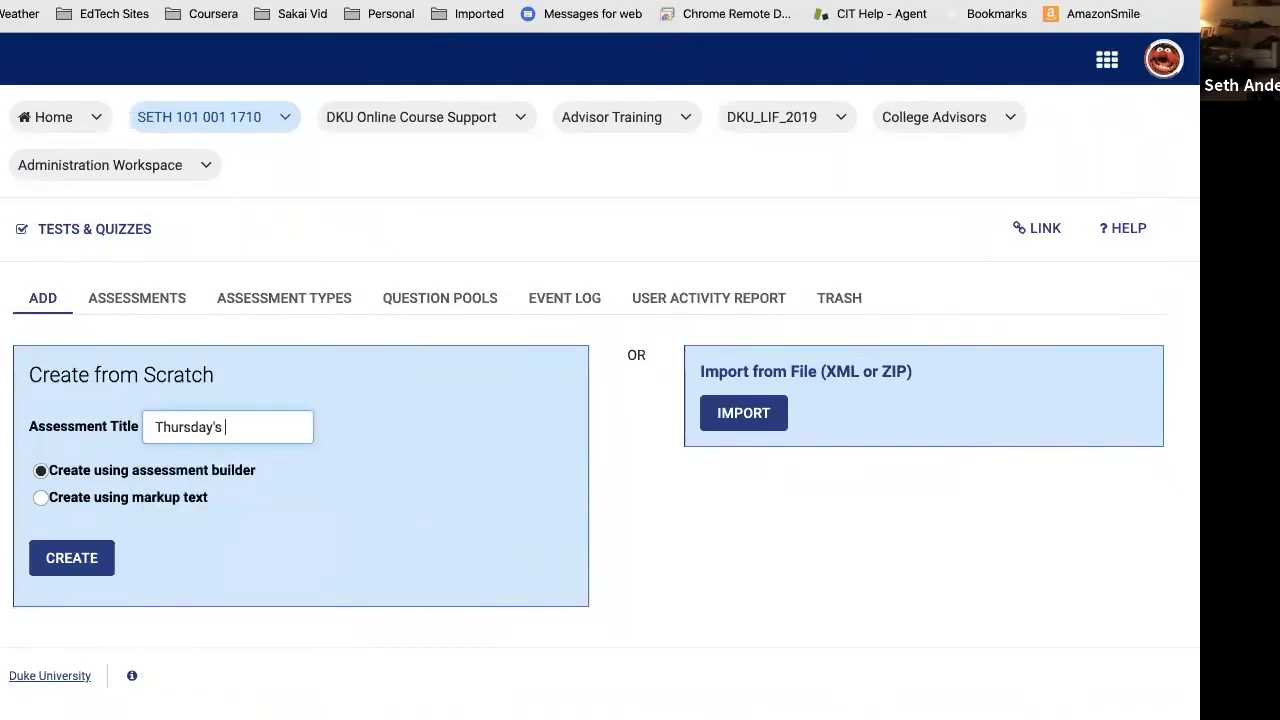
text(Test)
click(40, 496)
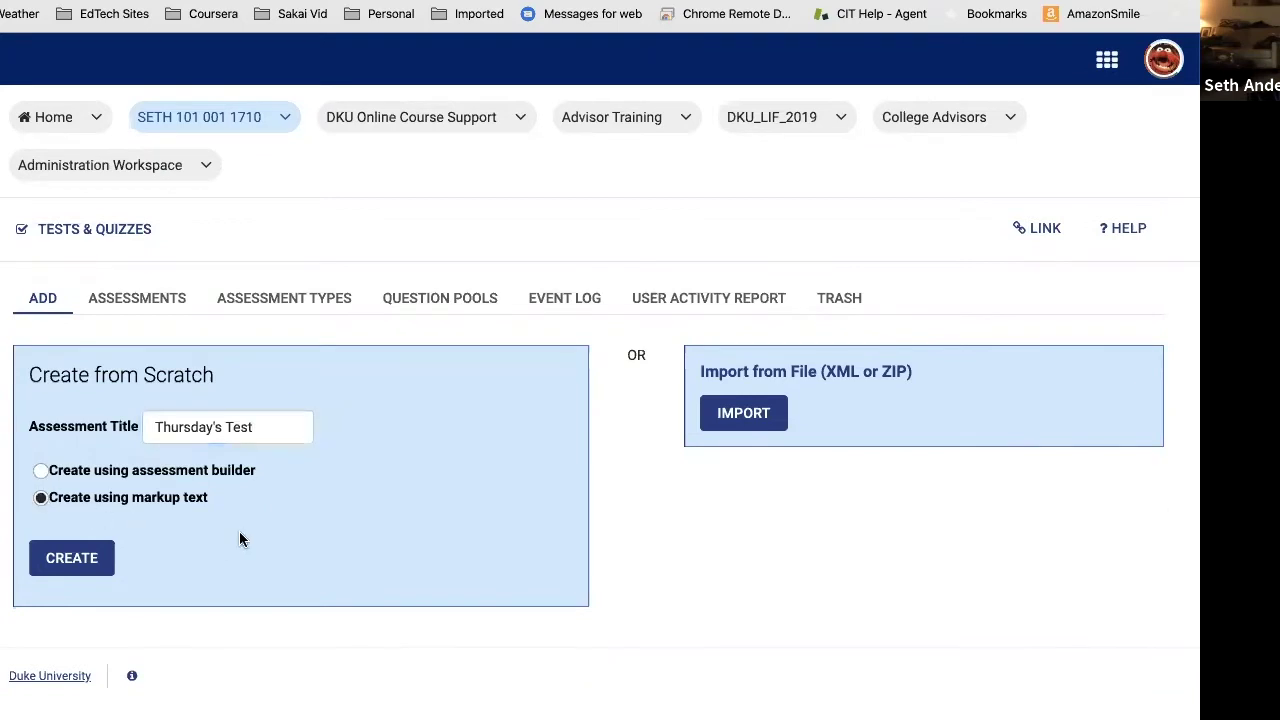
click(66, 568)
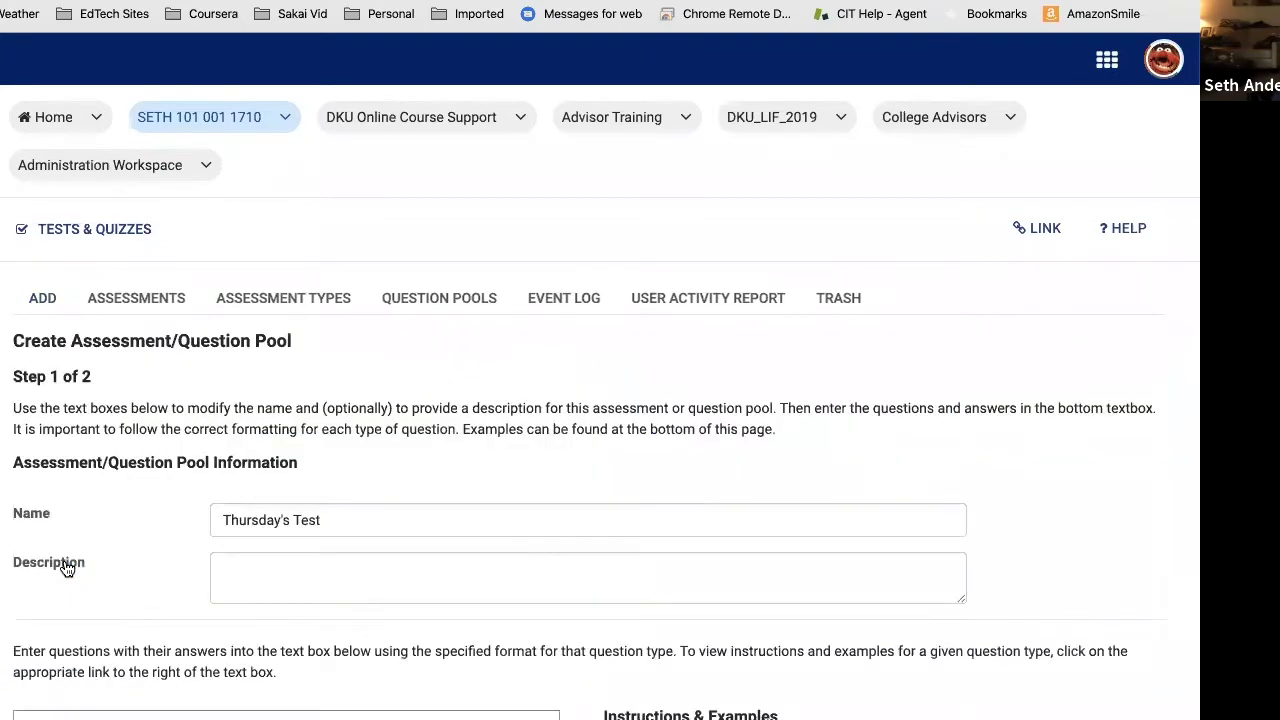
Step: Open the General Instructions for markup questions and read the required question and feedback format
scroll(129, 507, down, 2)
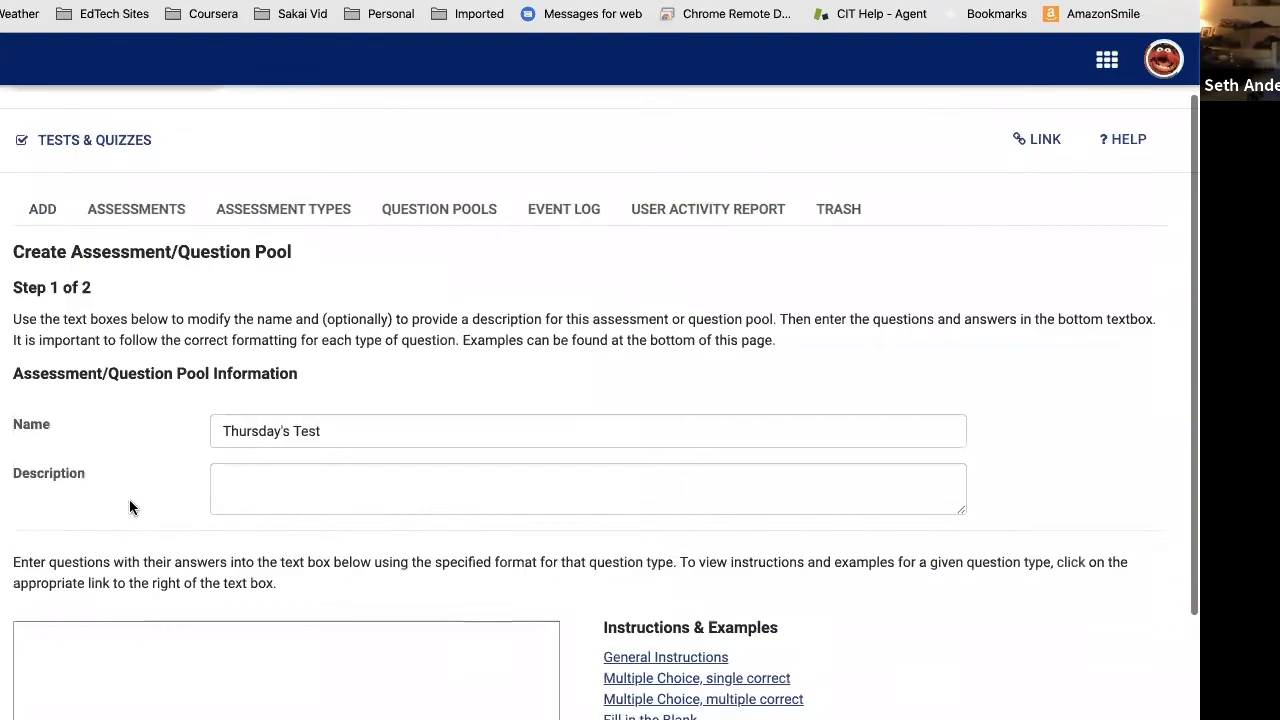
scroll(129, 506, down, 3)
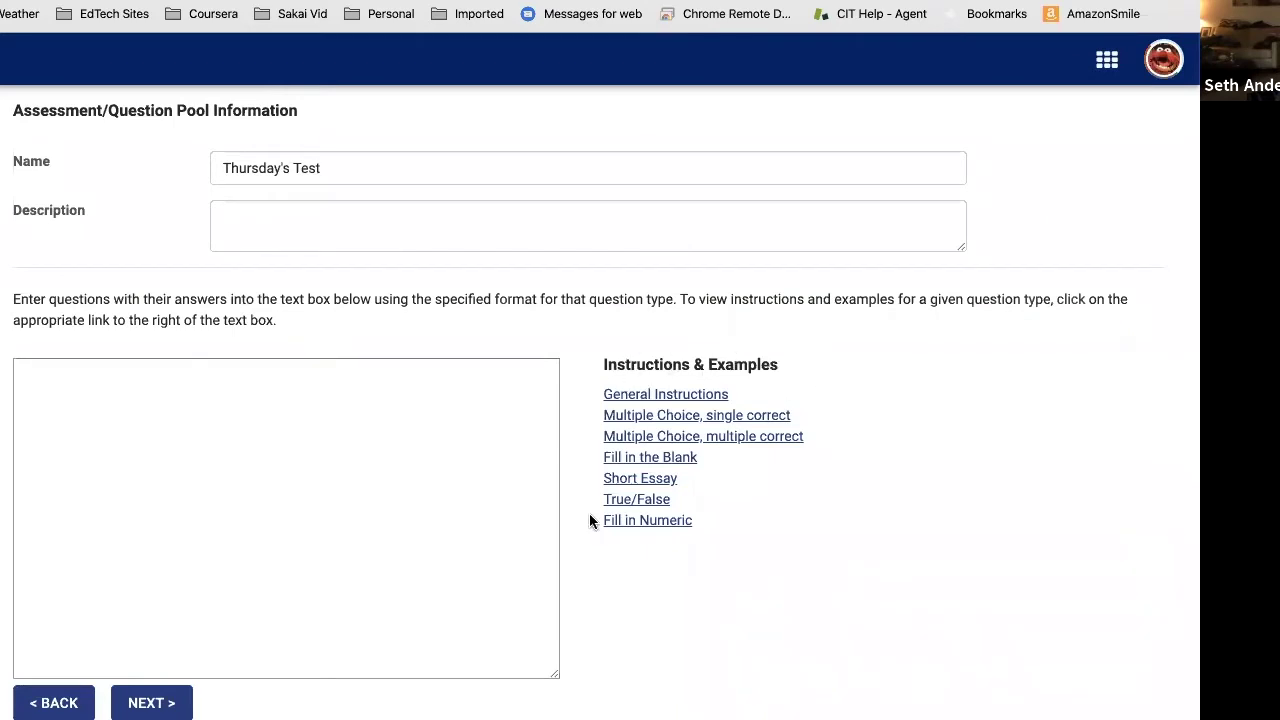
click(671, 394)
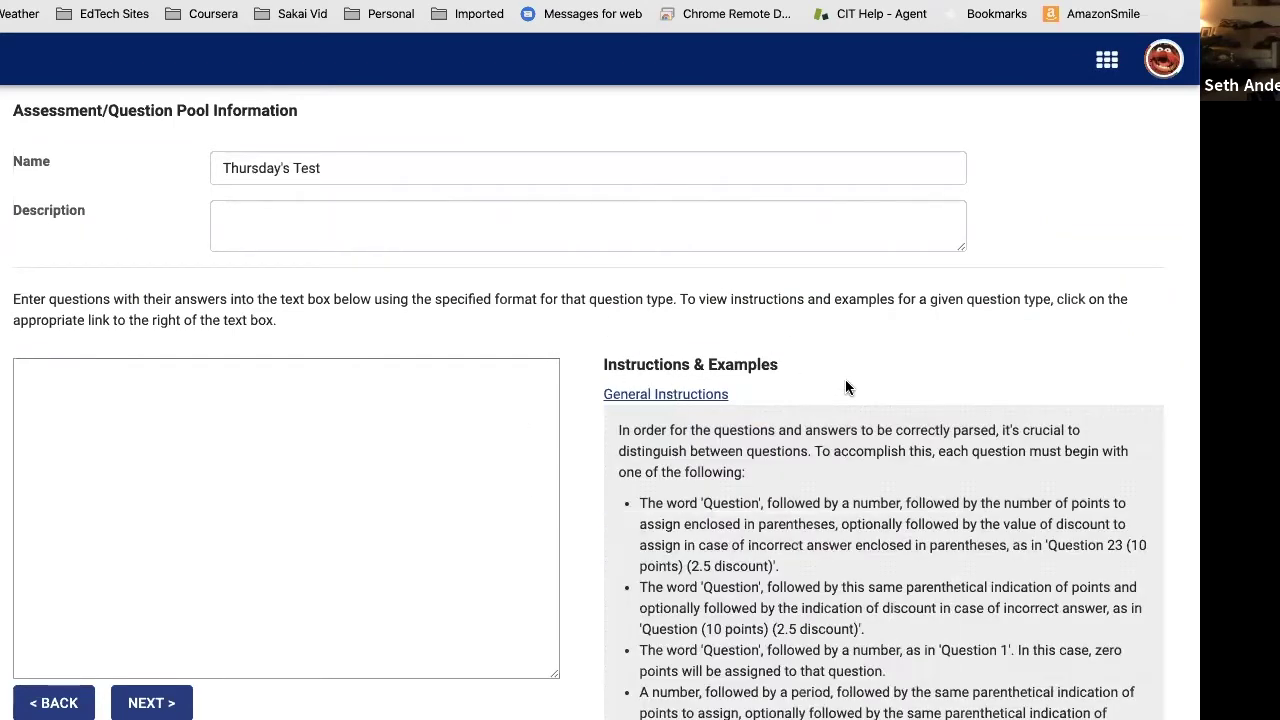
scroll(845, 388, down, 5)
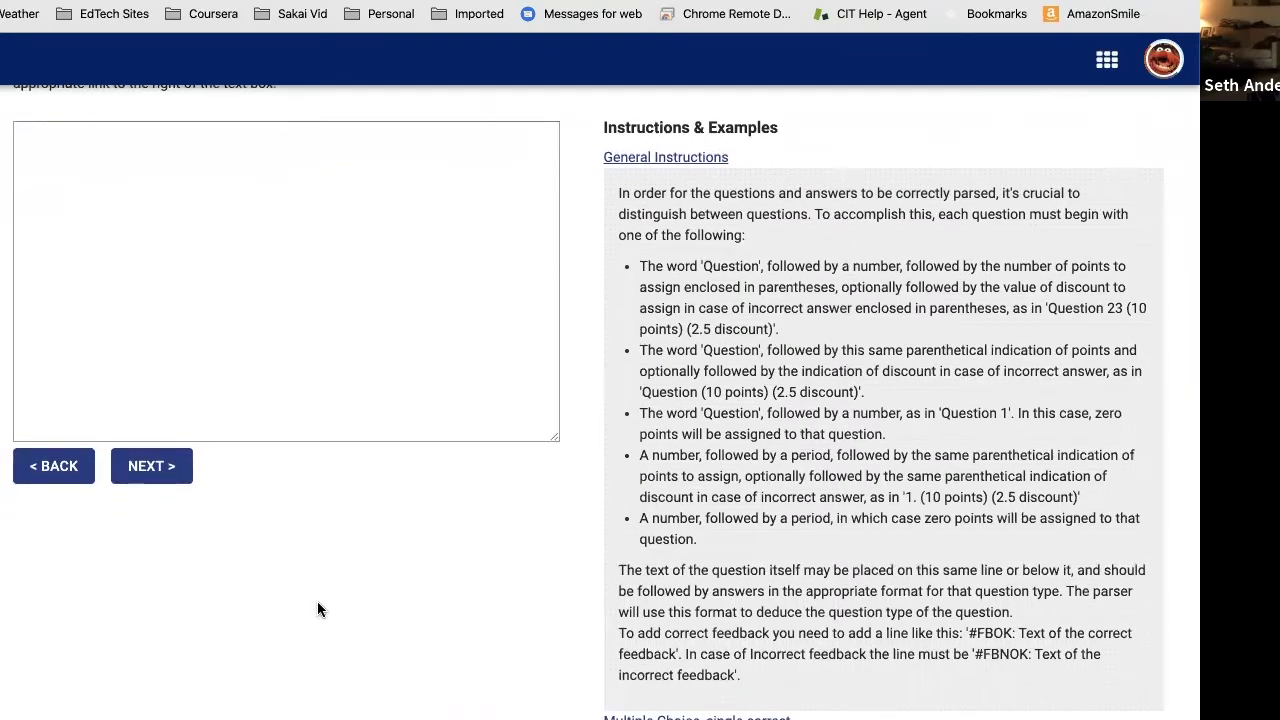
Step: Paste the prepared markup text with questions, point values and starred correct answers into the question box of Thursday's Test
scroll(349, 545, up, 1)
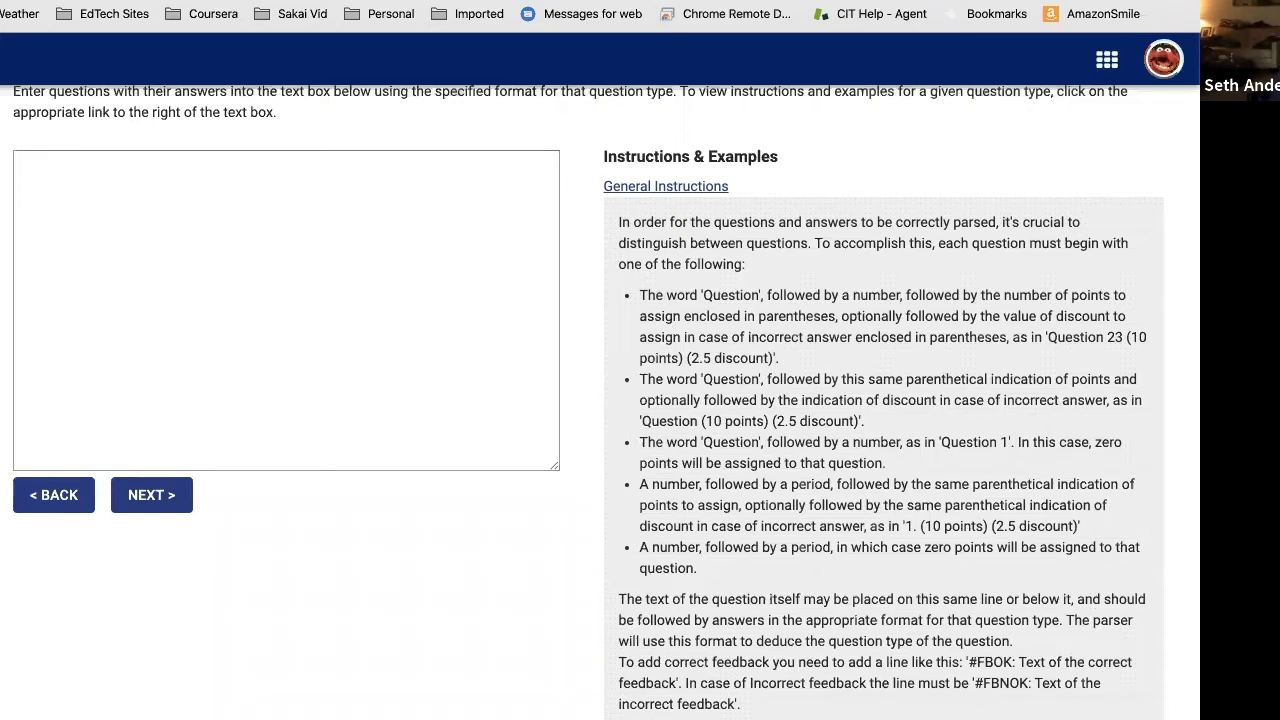
click(178, 176)
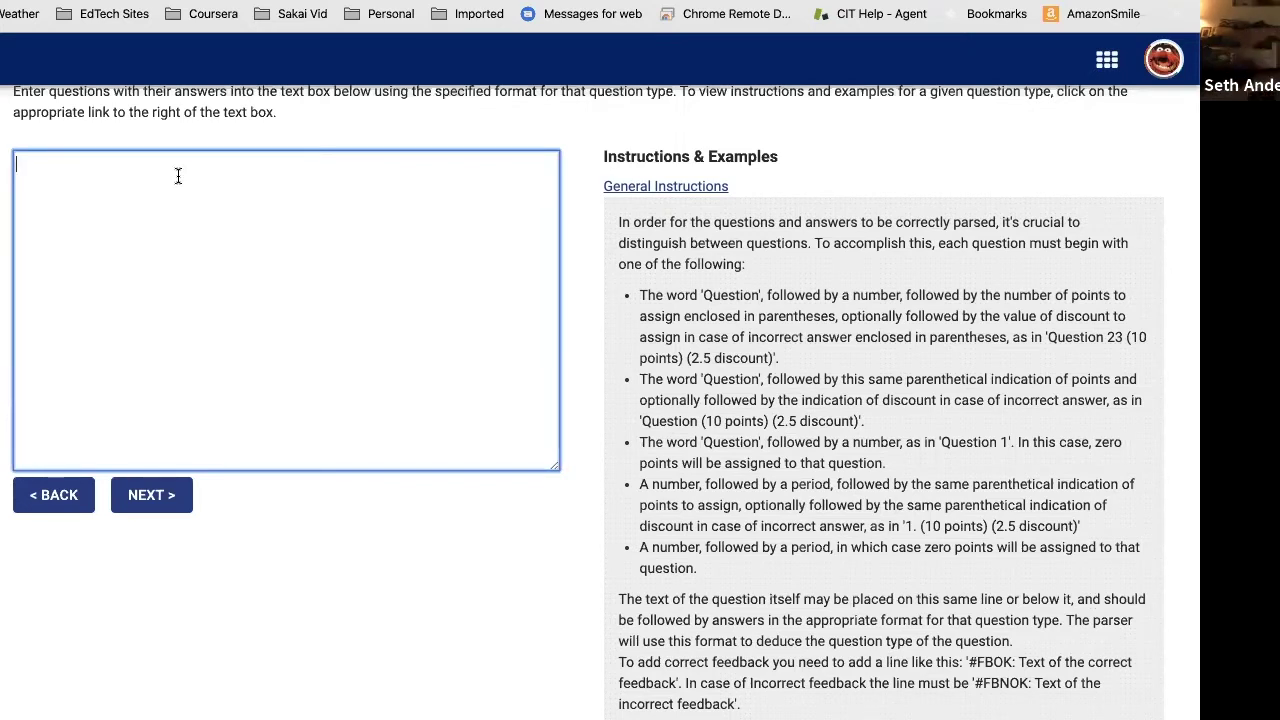
key(super+v)
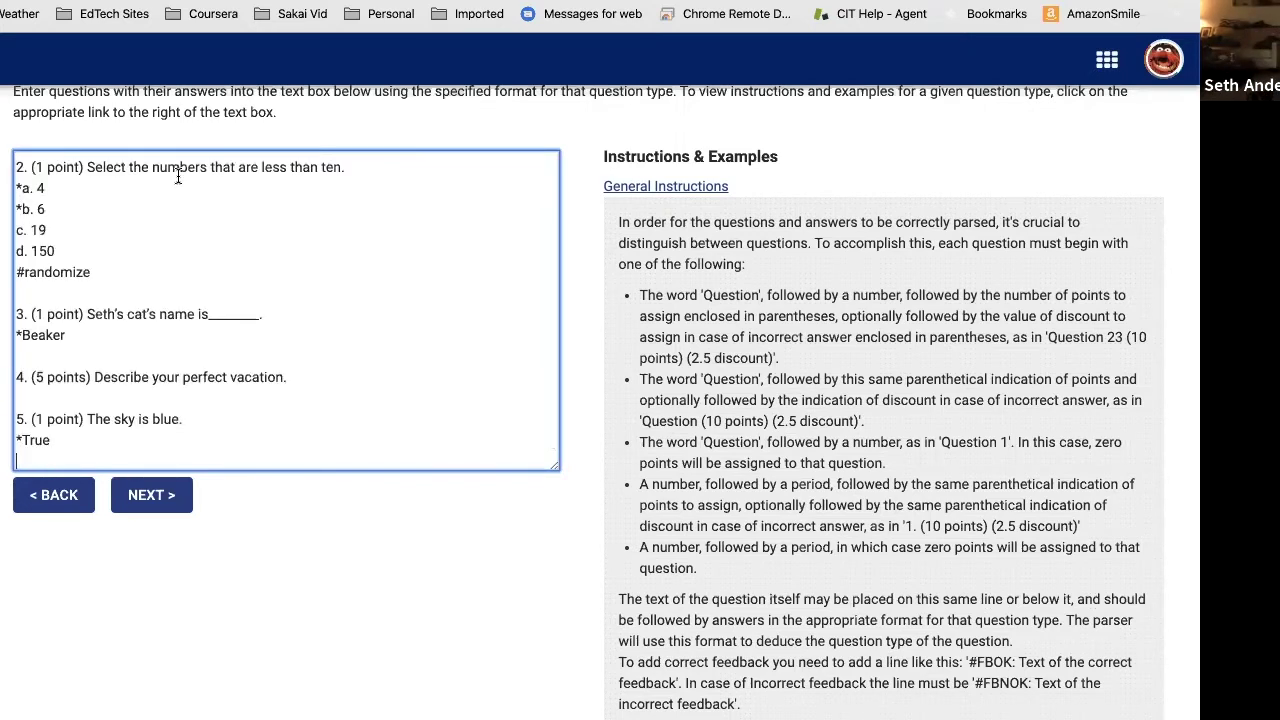
Step: Review the pasted markup questions, verify their types on the validation page and create the Thursday's Test assessment
scroll(292, 266, up, 5)
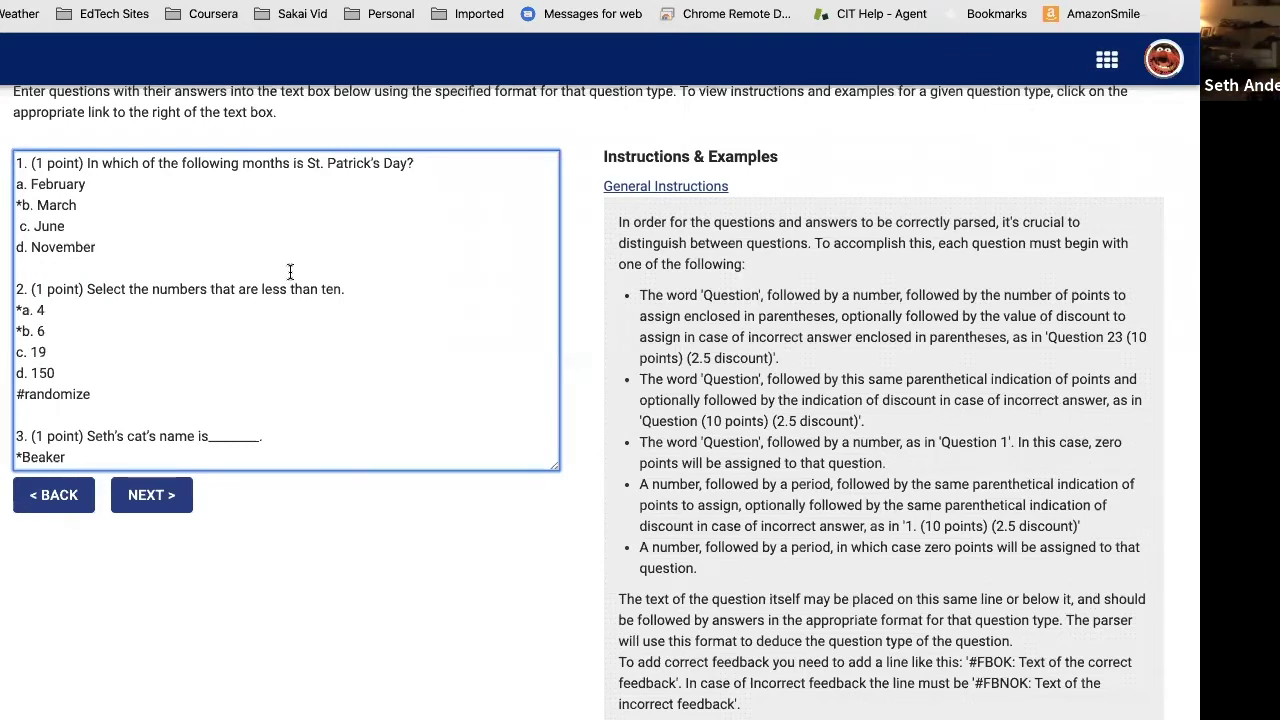
text(4. (5 points) Describe your perfect vacation.)
text(5. (1 point) The sky is blue. *True)
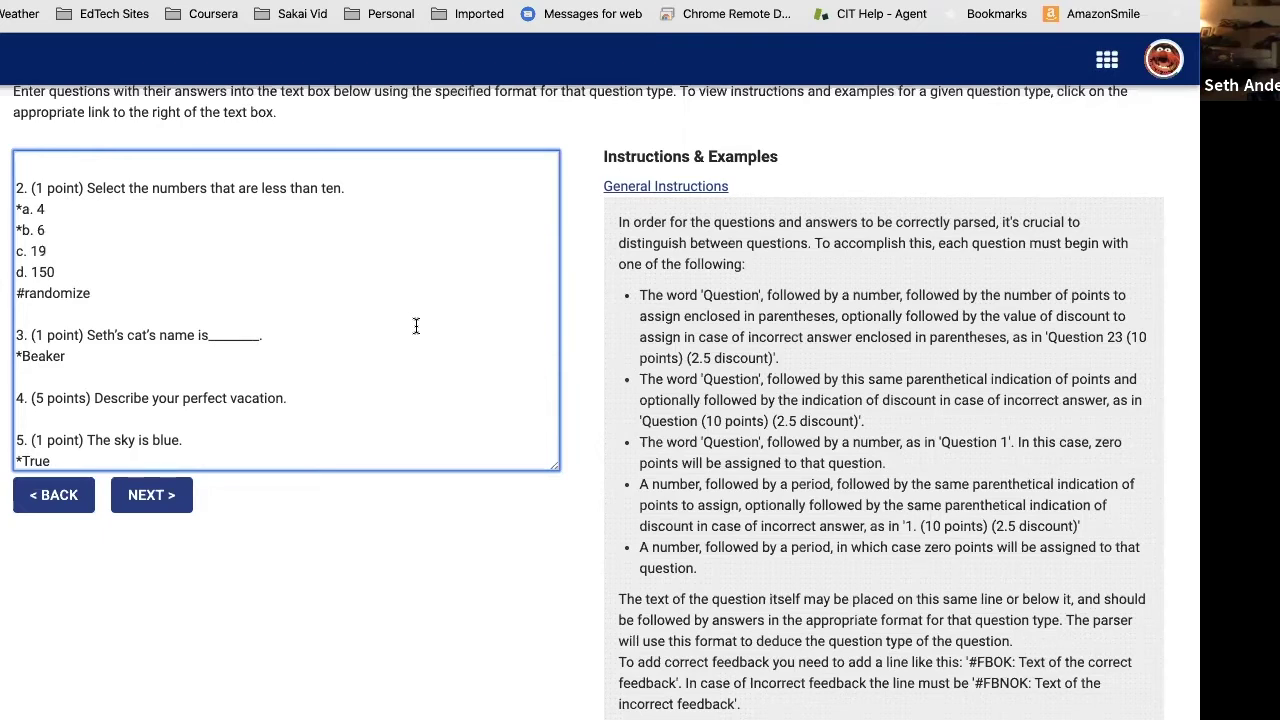
scroll(416, 325, down, 1)
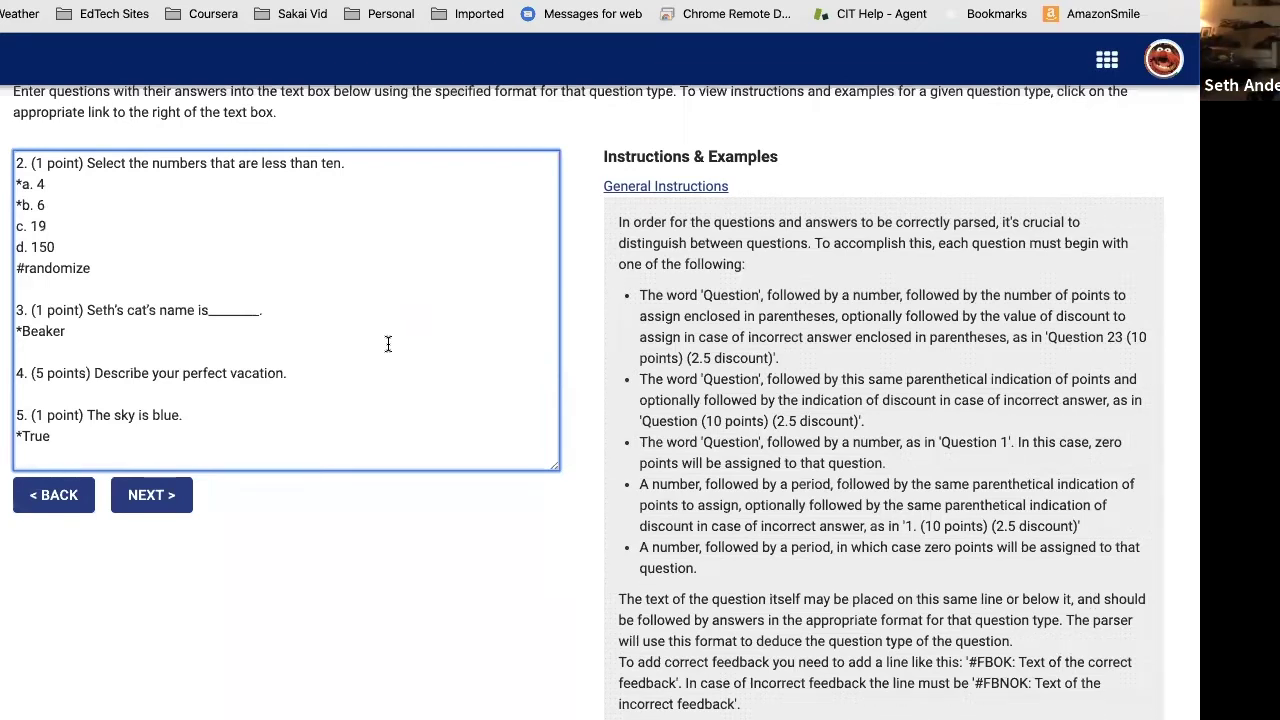
scroll(374, 371, up, 3)
scroll(451, 614, up, 1)
scroll(447, 627, up, 3)
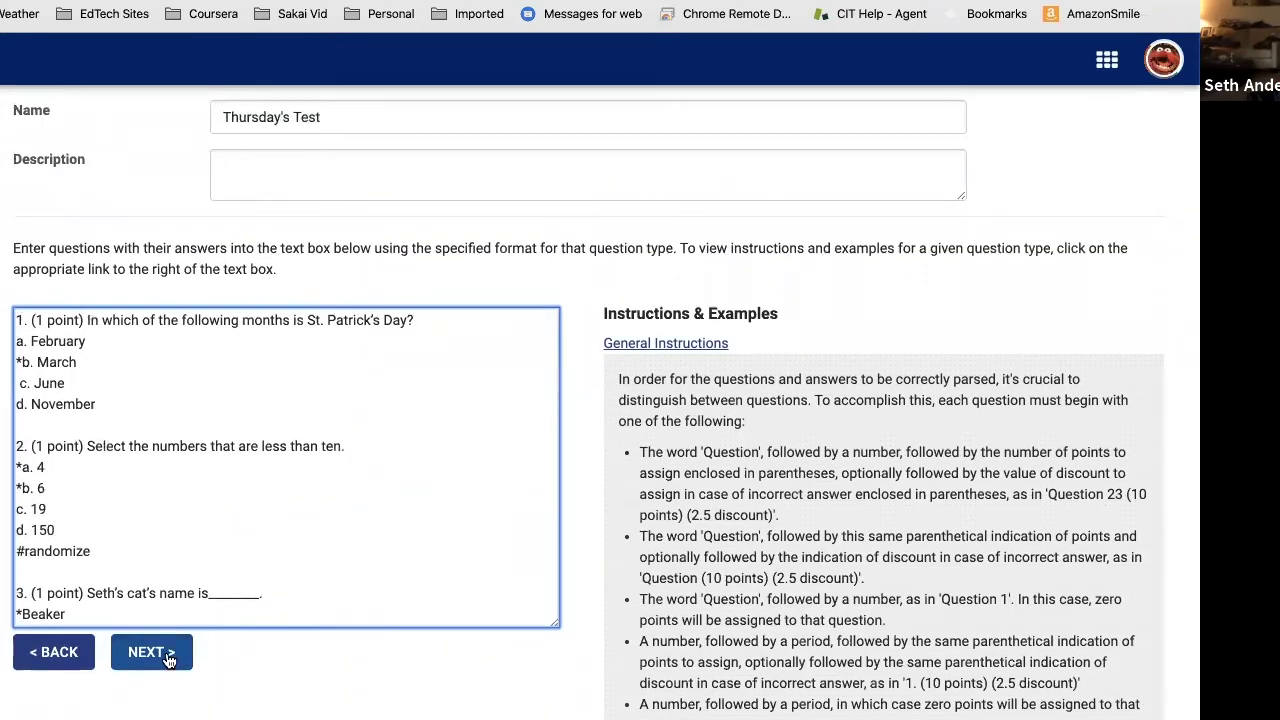
click(150, 652)
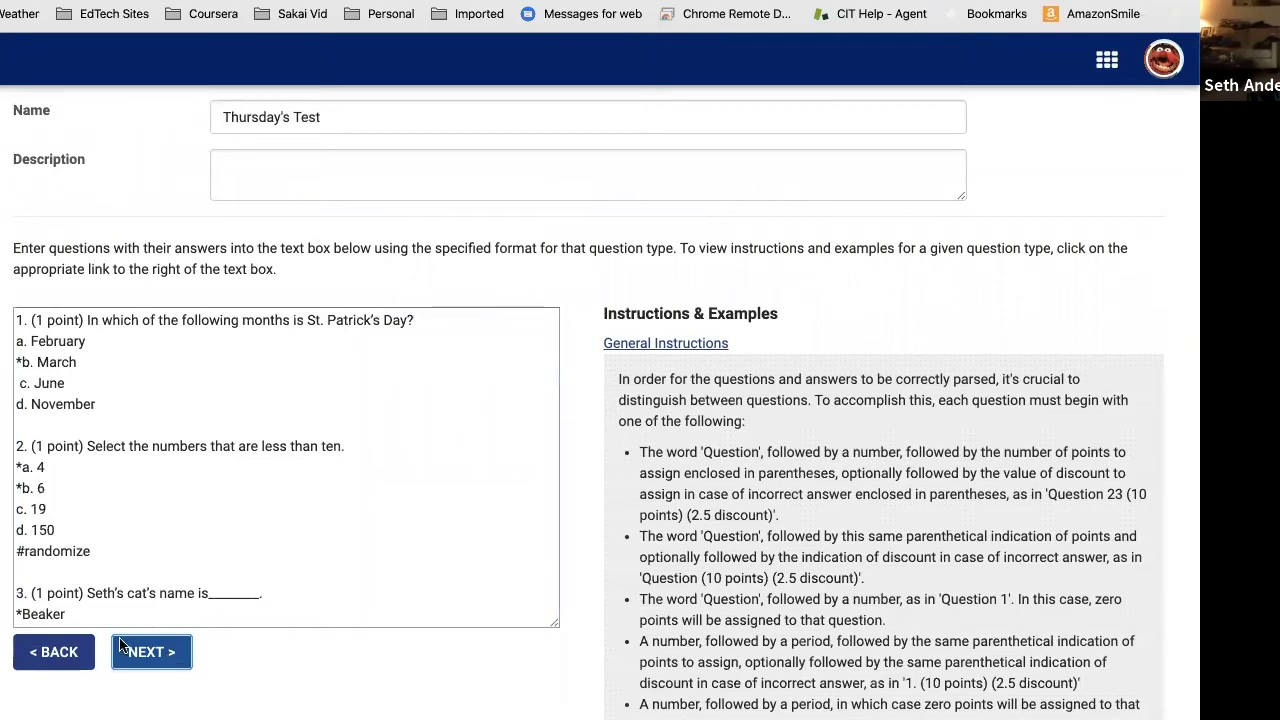
scroll(600, 400, down, 2)
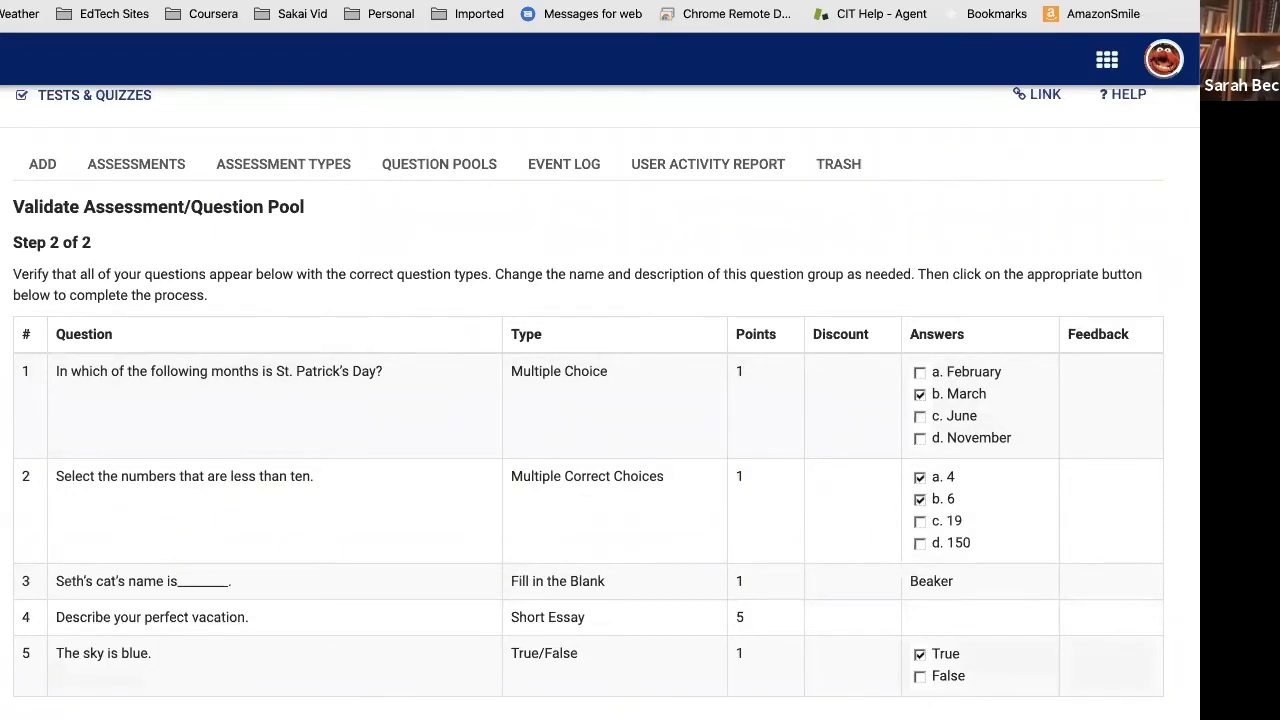
scroll(600, 400, down, 1)
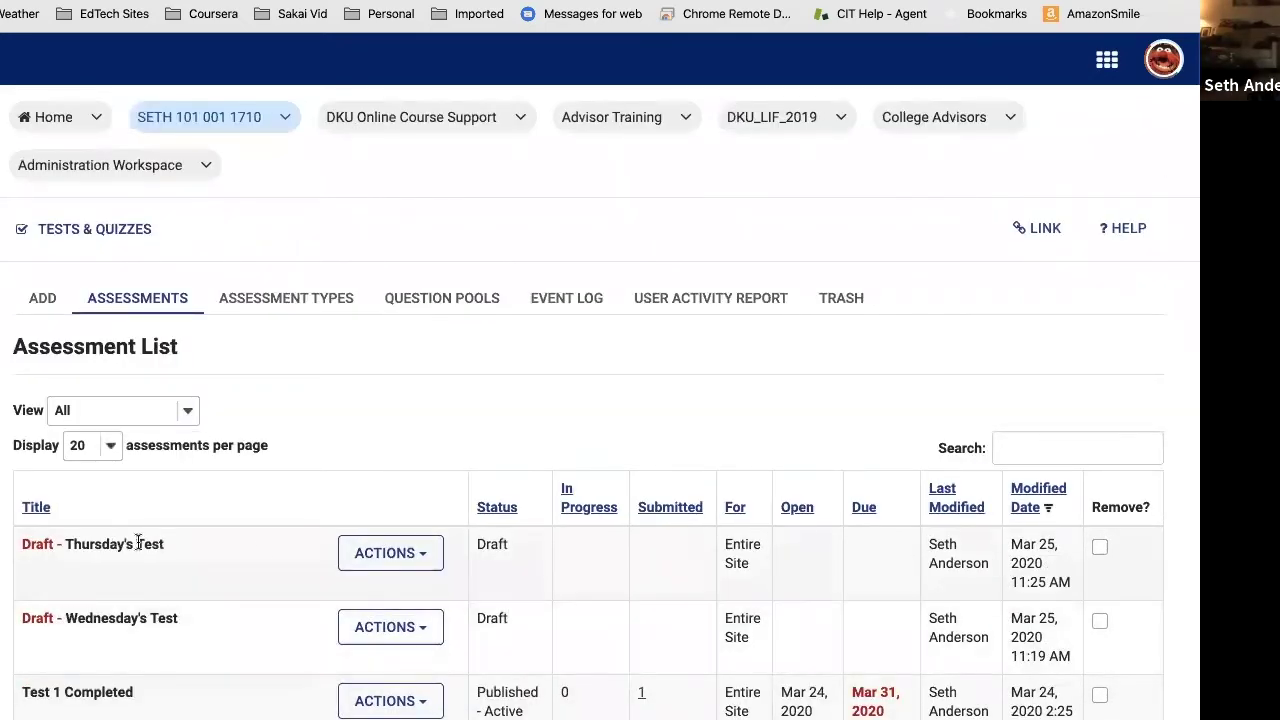
Step: Open Thursday's Test for editing from the assessment list and review all of its questions and answer keys
click(386, 553)
click(334, 591)
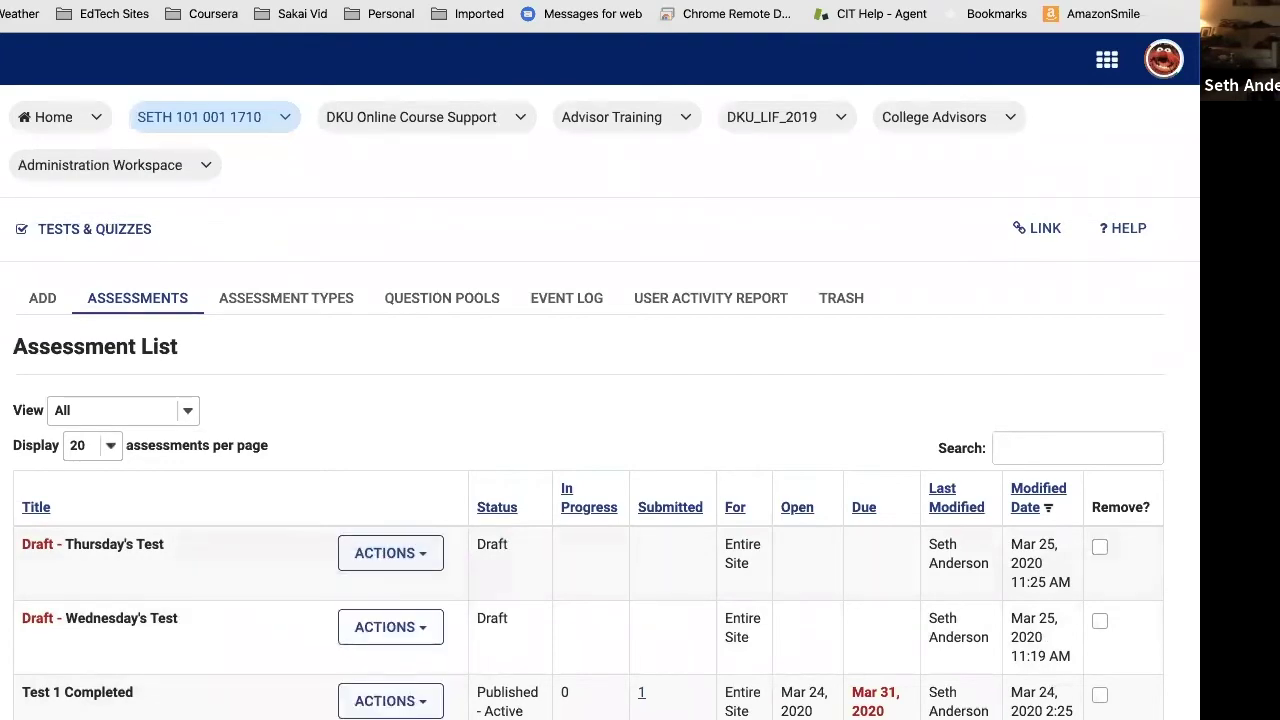
scroll(600, 400, down, 7)
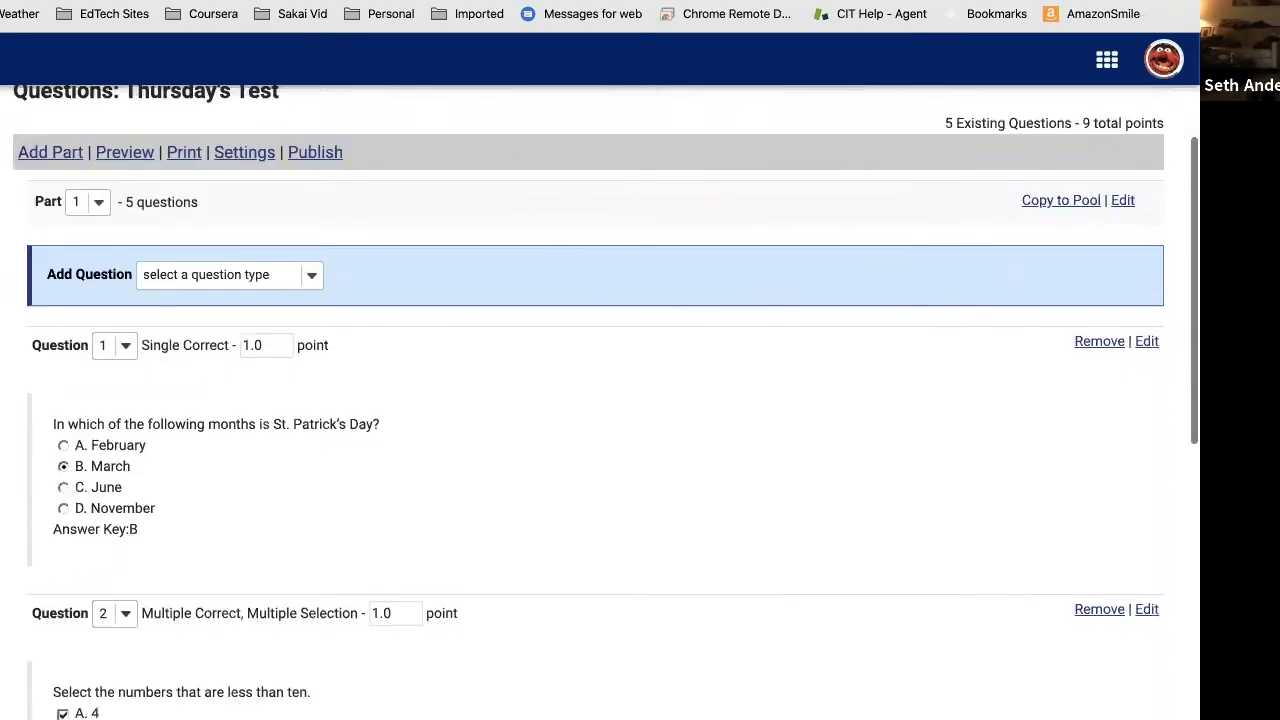
scroll(600, 400, down, 5)
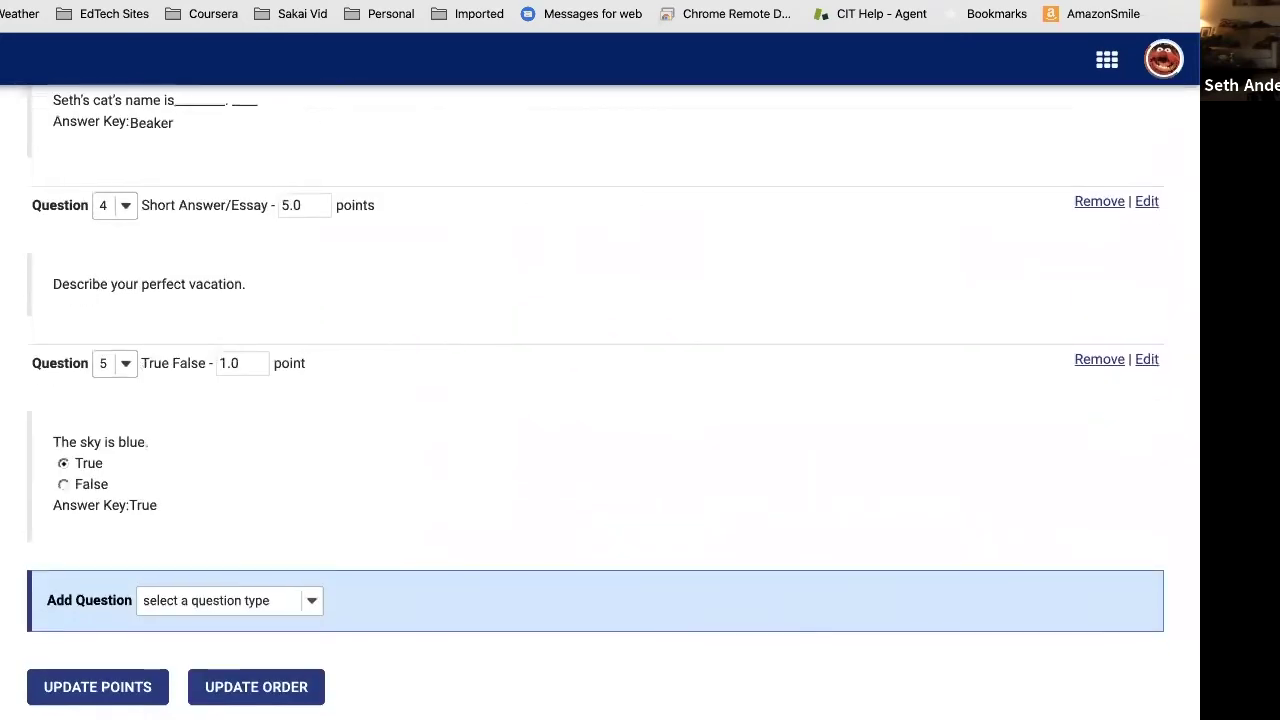
scroll(600, 400, up, 12)
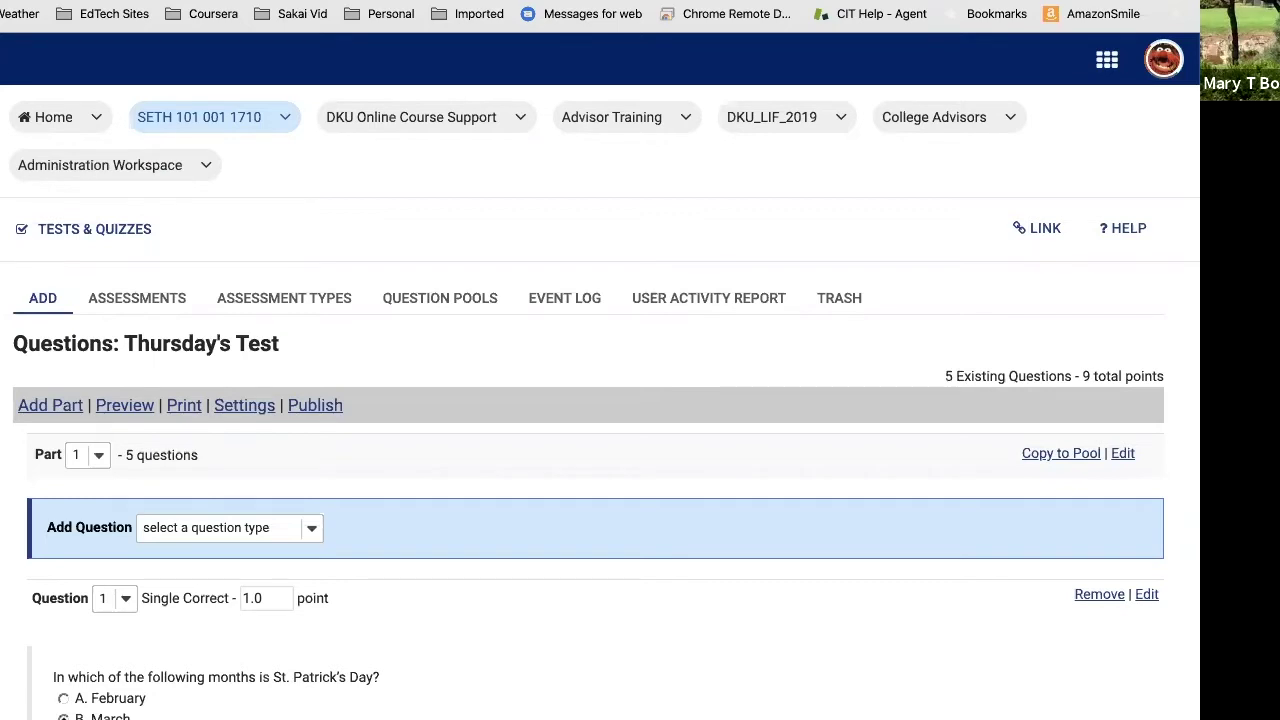
Step: Open the published Test 1 Completed for editing, accepting its retraction from student view, and review its questions
click(142, 301)
scroll(505, 485, down, 3)
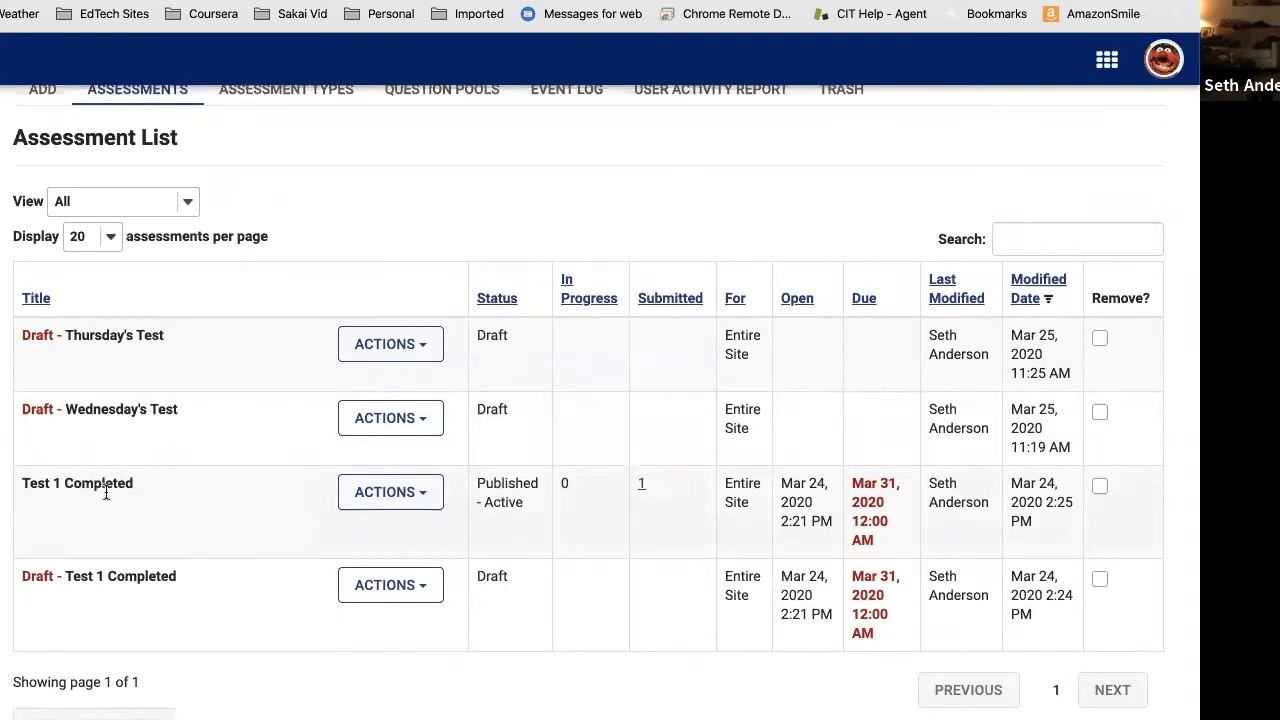
click(386, 500)
click(333, 550)
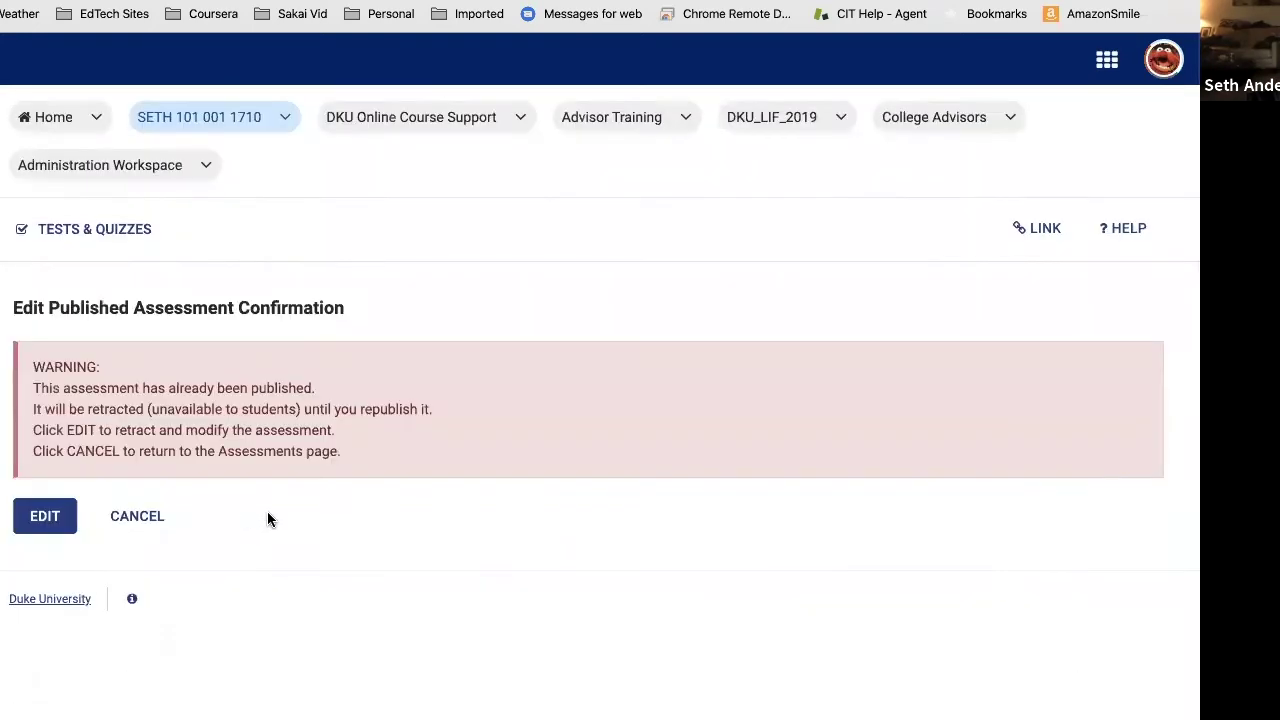
click(62, 520)
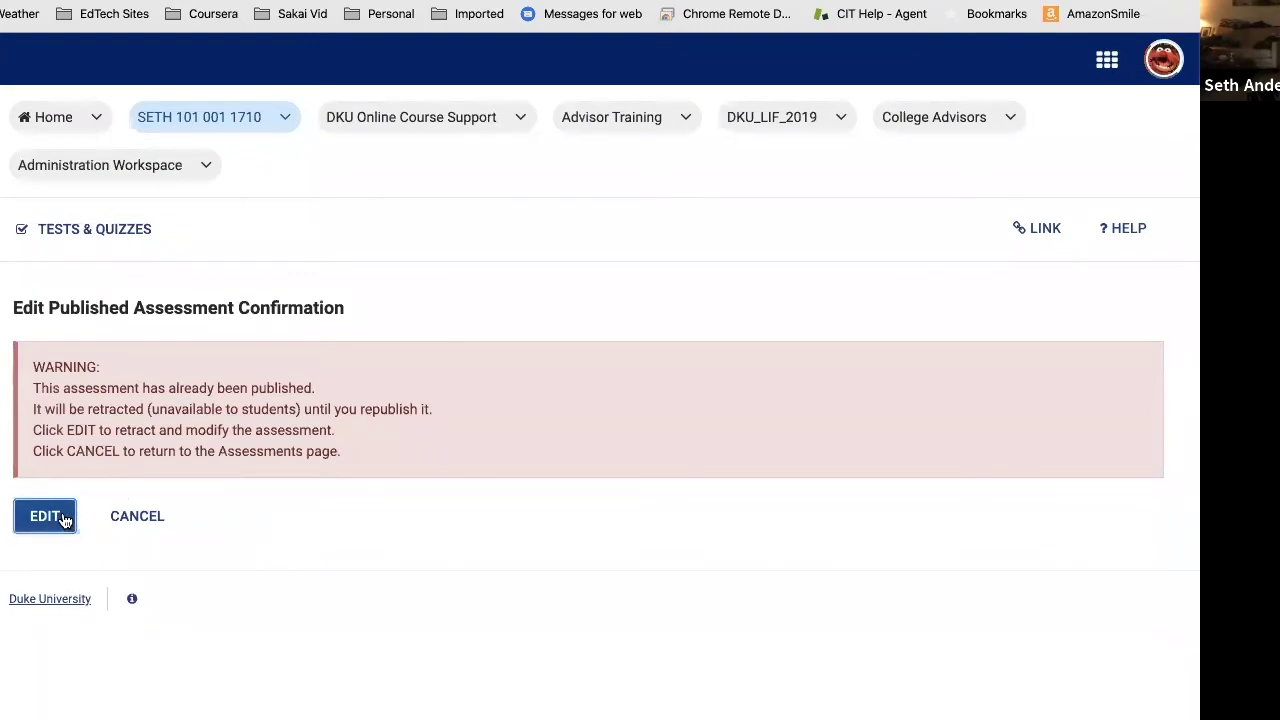
scroll(509, 465, down, 5)
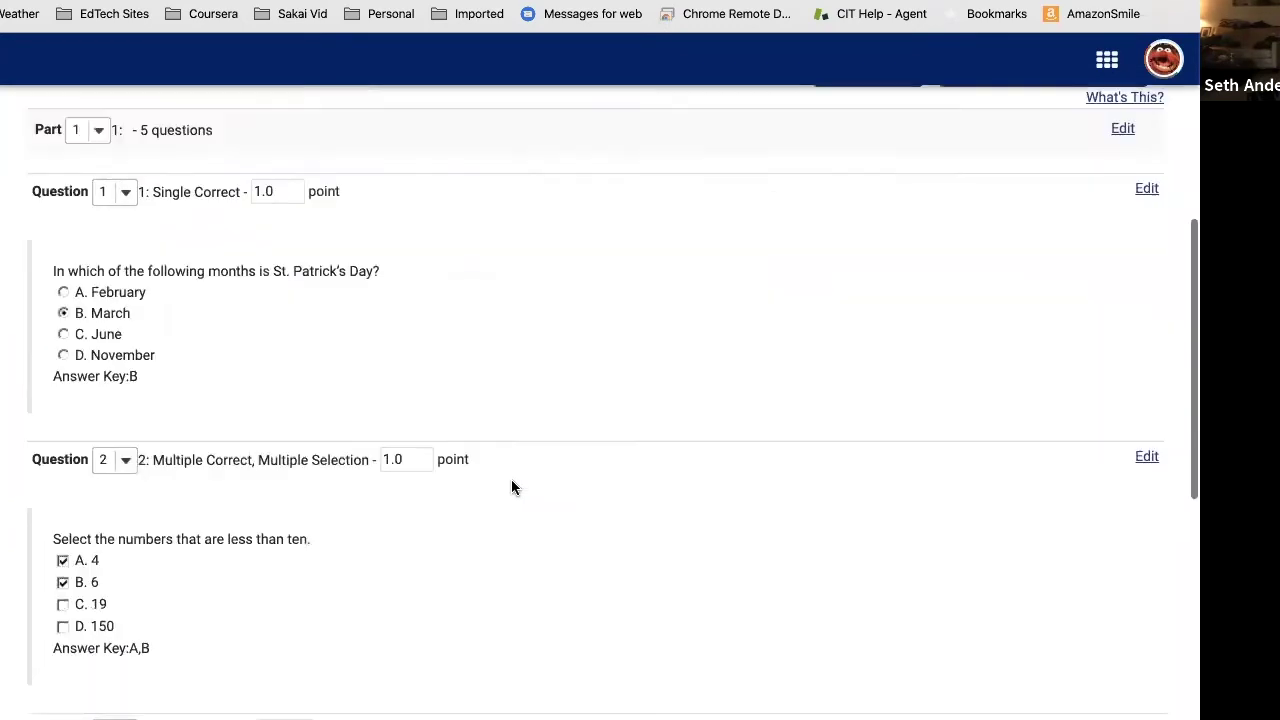
scroll(511, 487, down, 7)
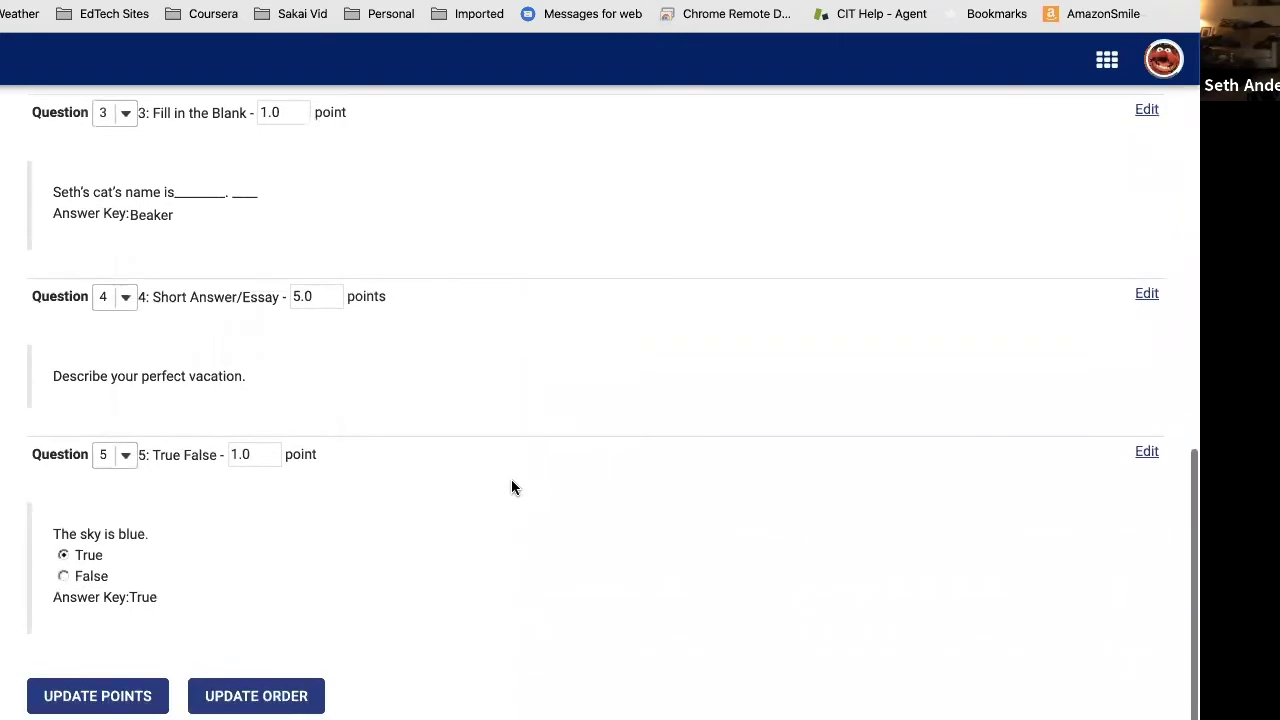
scroll(511, 487, up, 10)
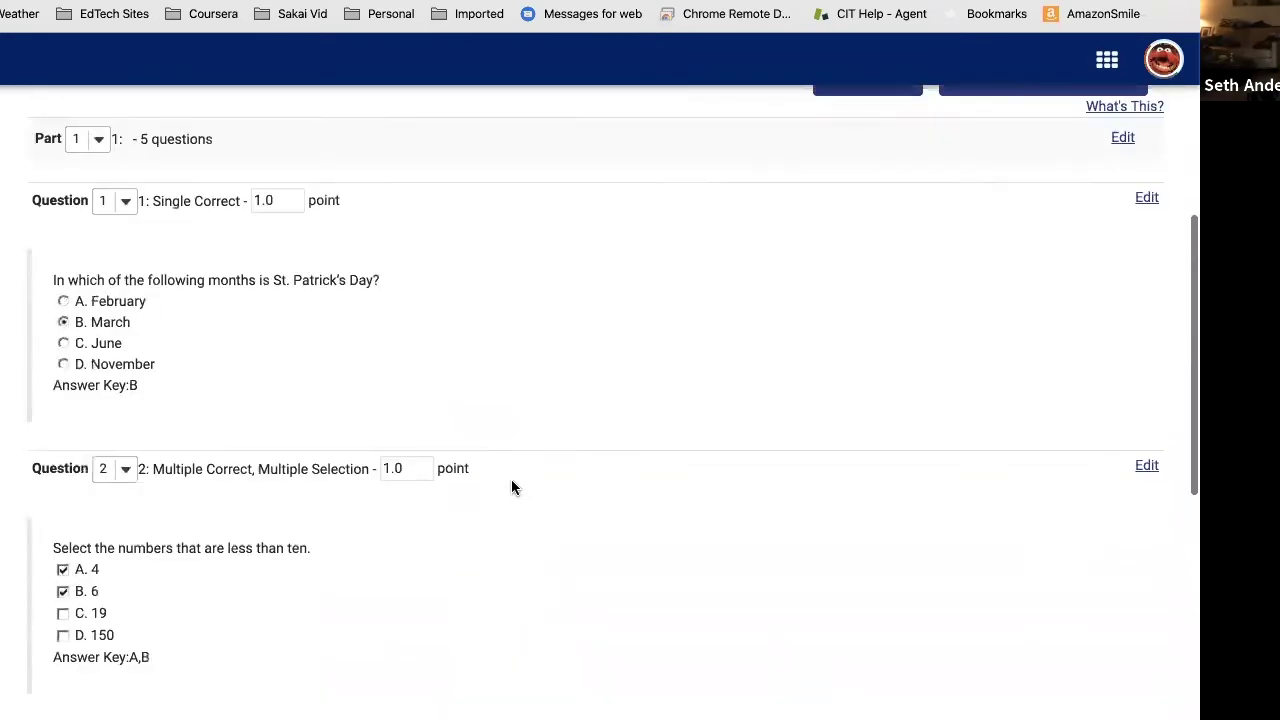
scroll(511, 487, down, 1)
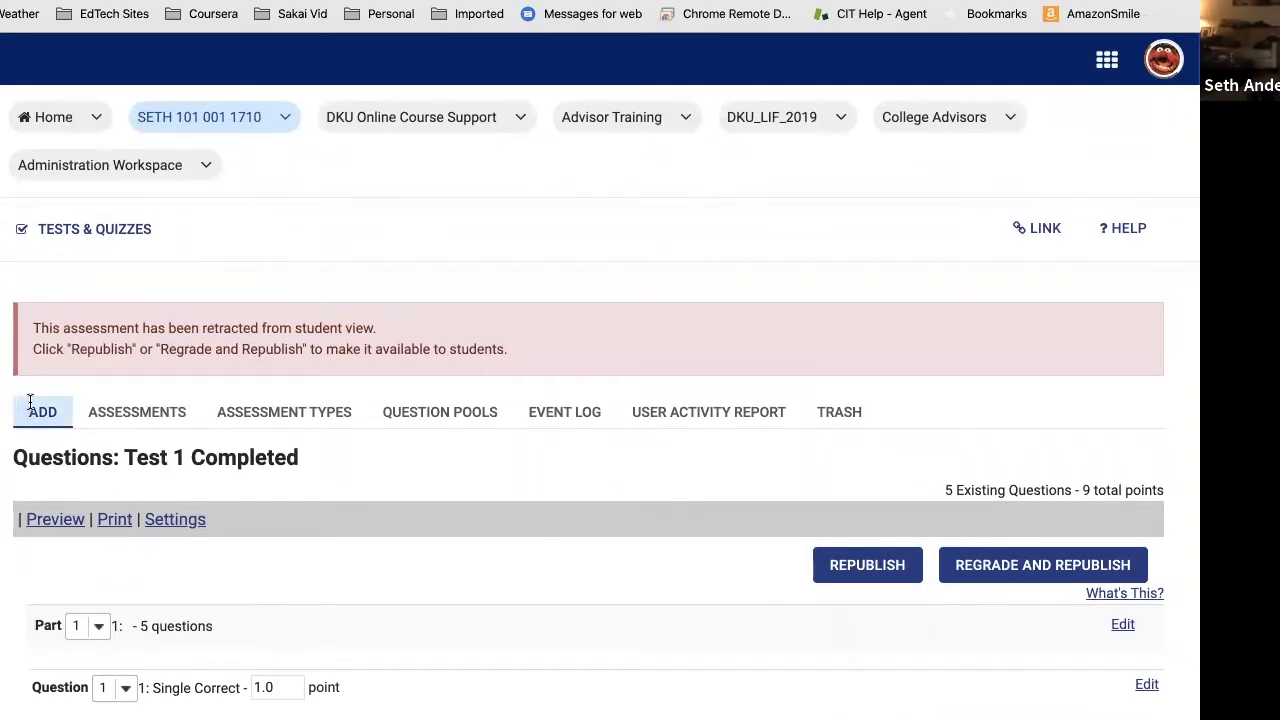
Step: Return to the assessment list and open the submissions of Test 1 Completed
click(127, 411)
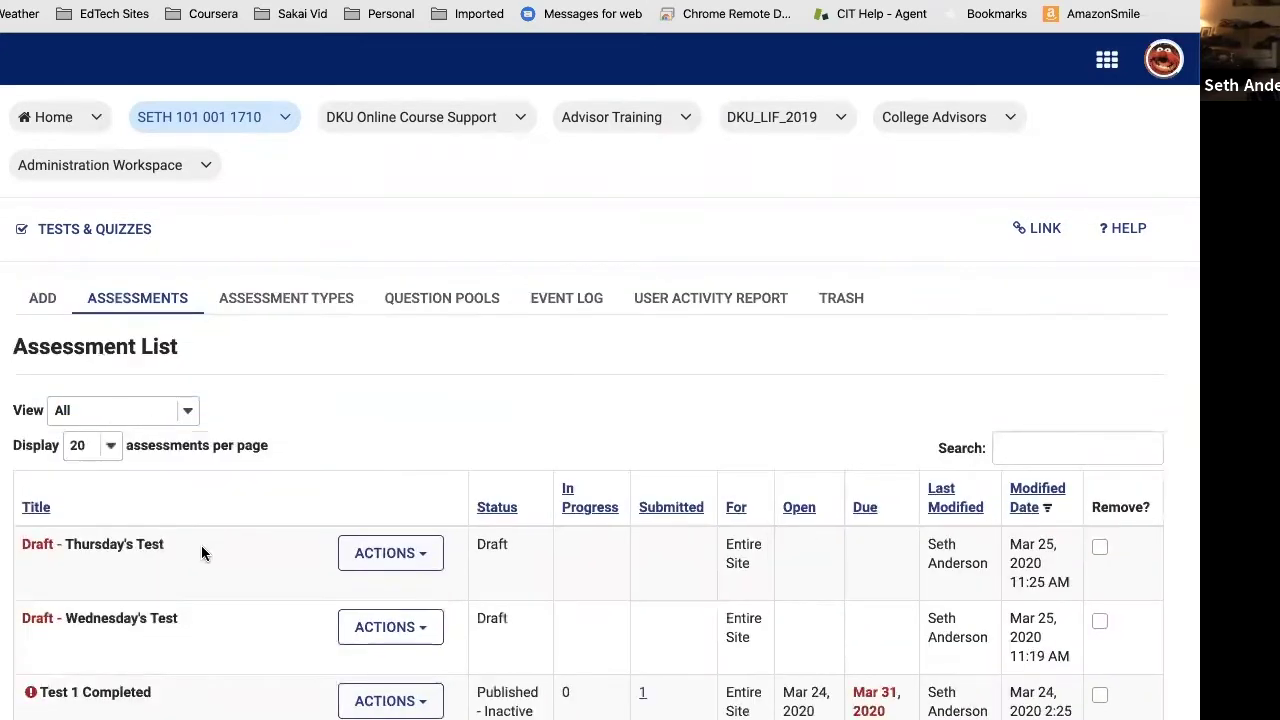
scroll(203, 545, down, 1)
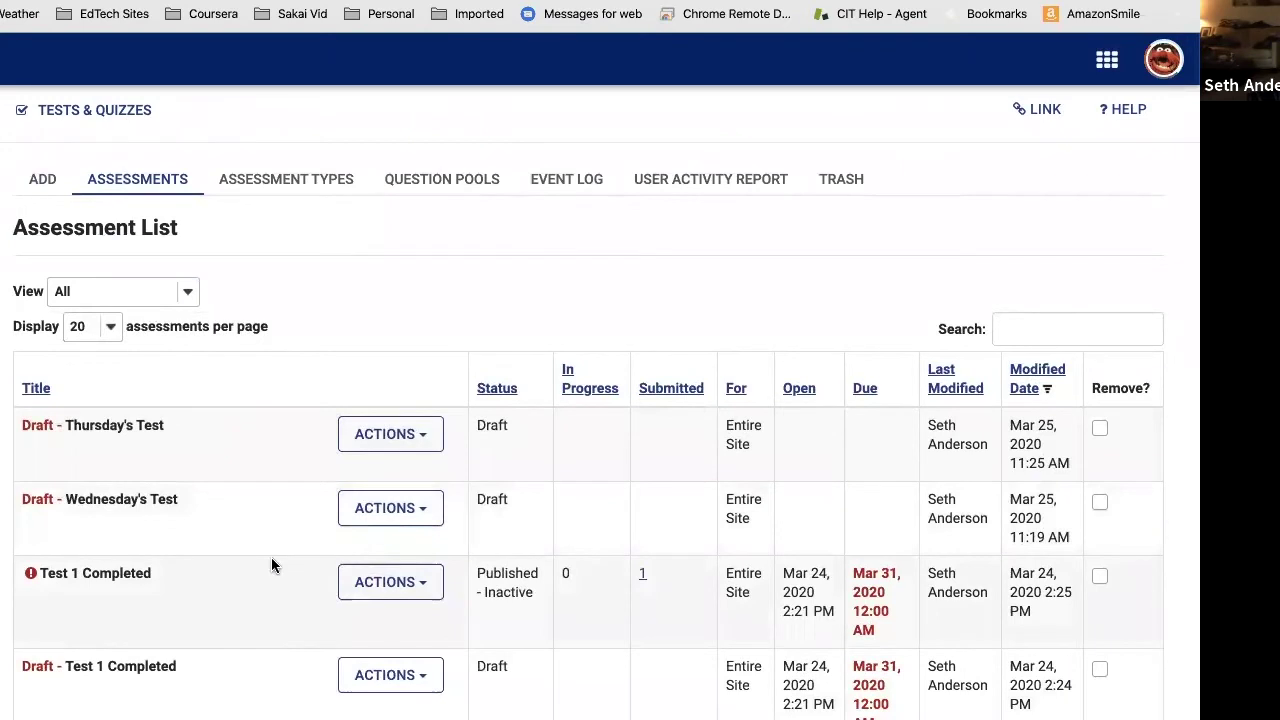
scroll(271, 557, down, 1)
scroll(271, 557, down, 1)
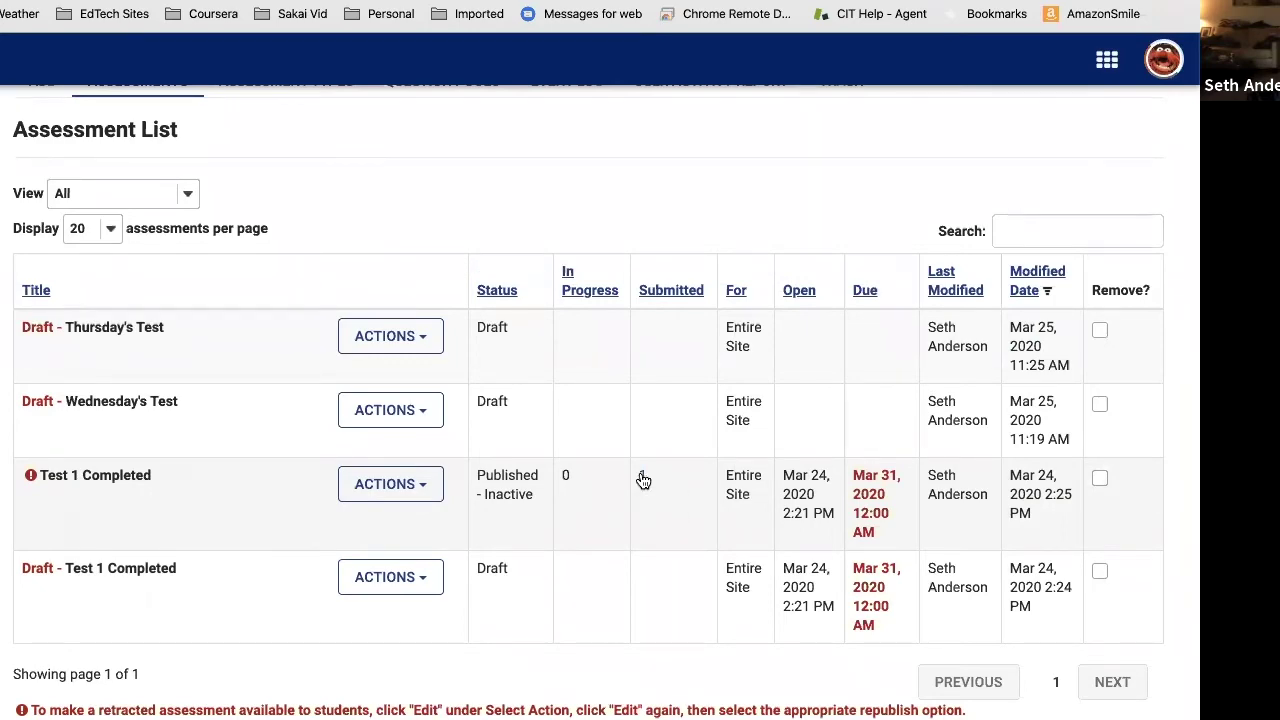
click(643, 481)
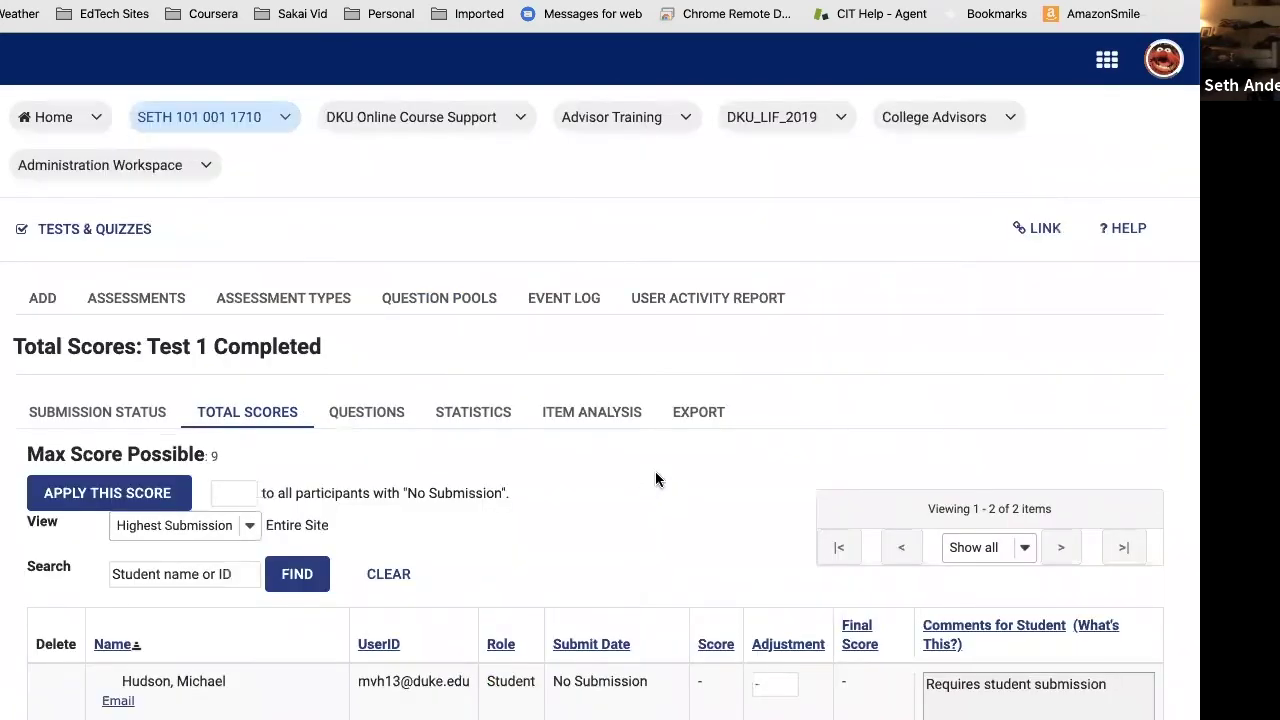
Step: Examine the Total Scores table of Test 1 Completed and open the attempt of the student who submitted
scroll(655, 471, down, 3)
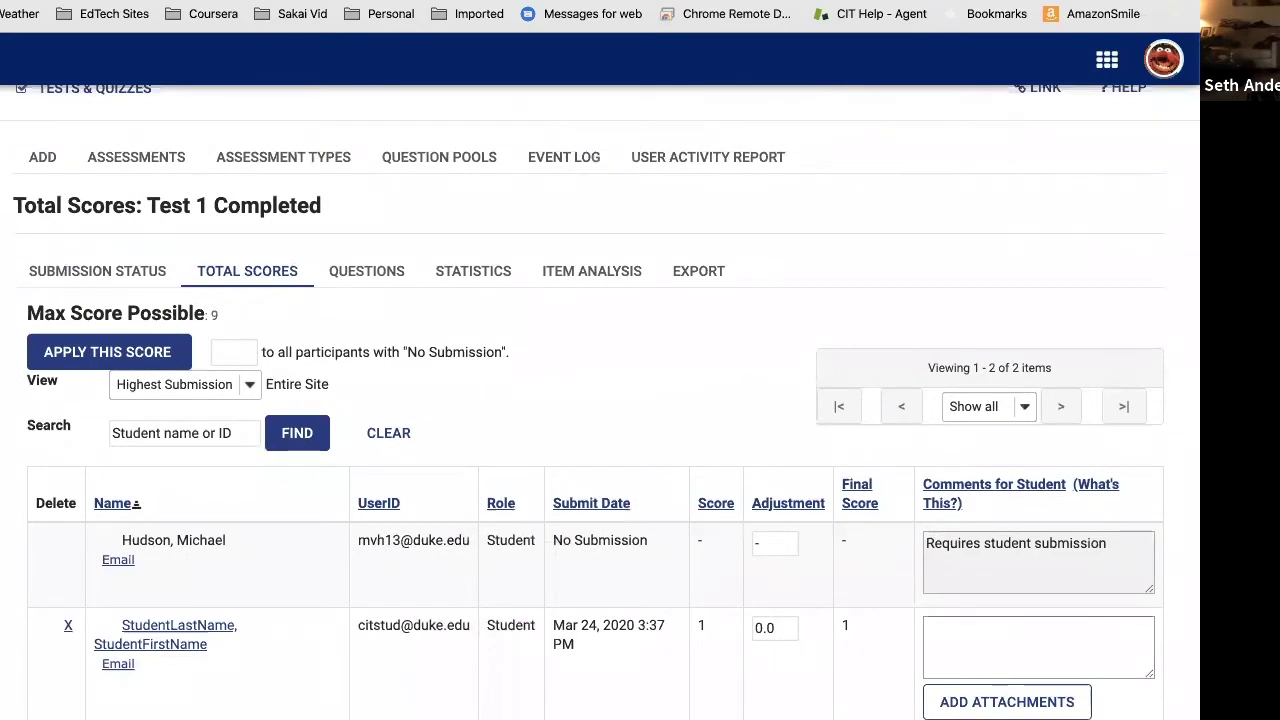
scroll(600, 400, down, 1)
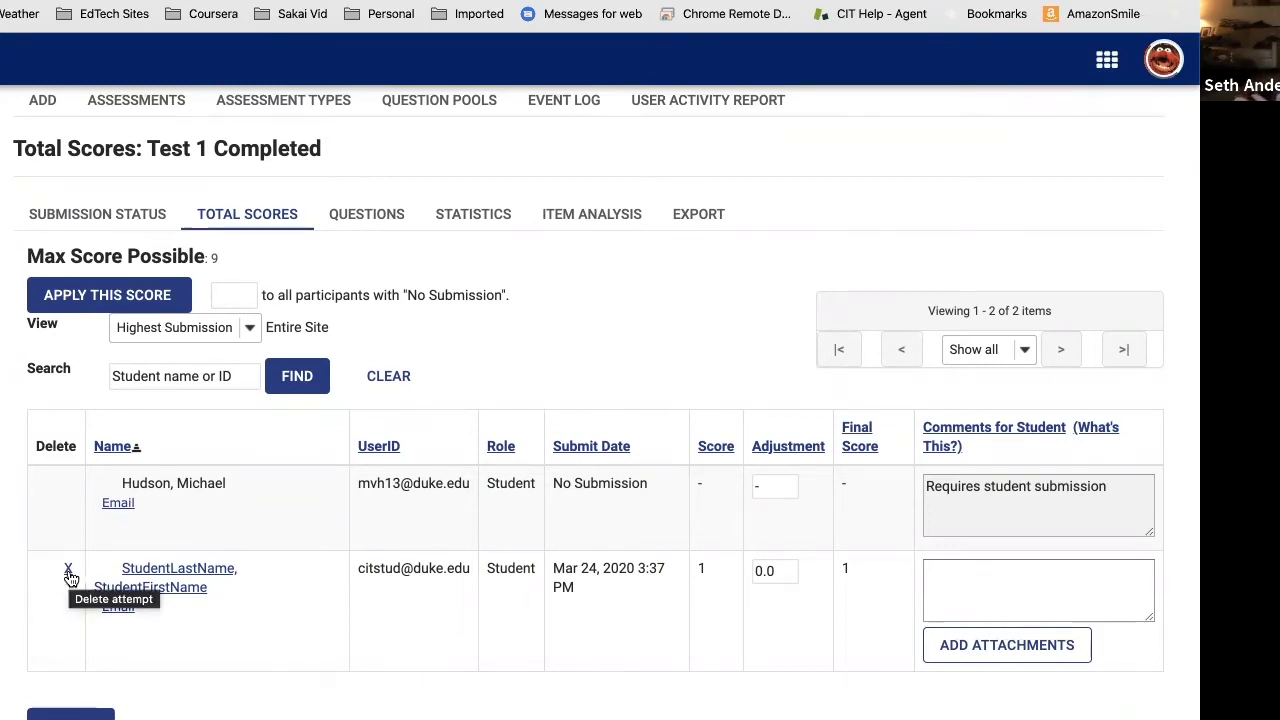
scroll(341, 601, right, 2)
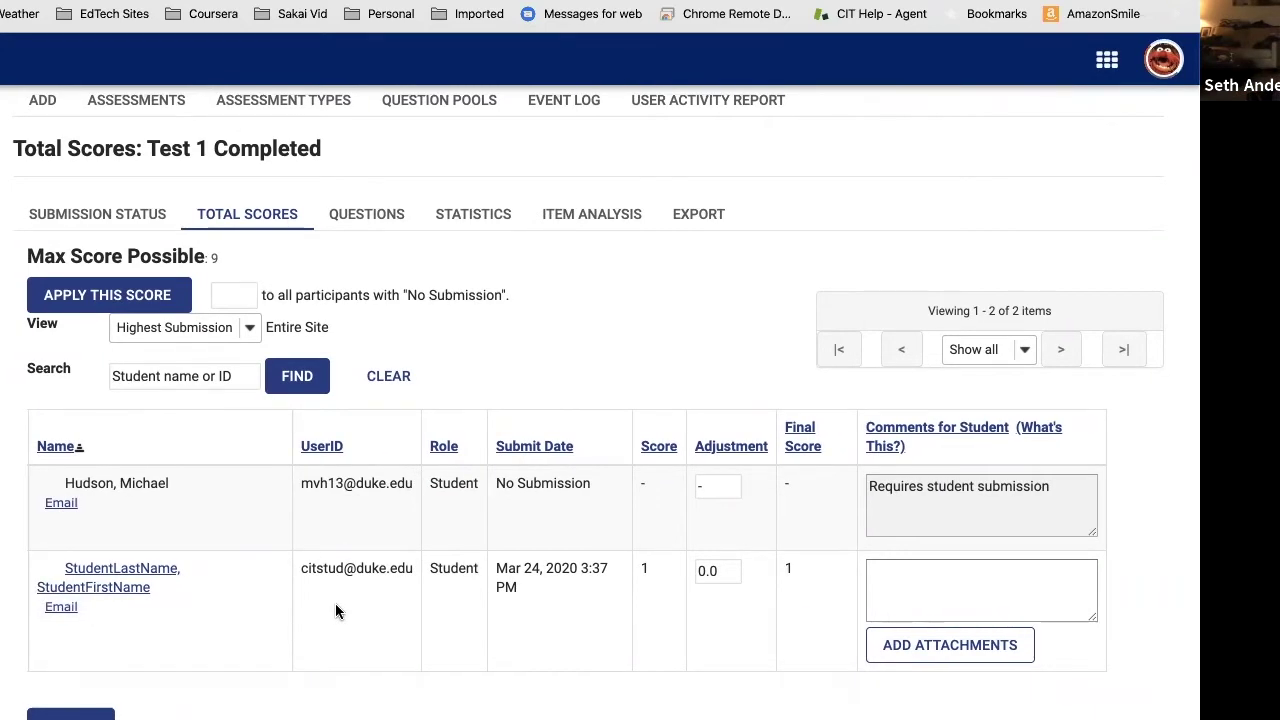
scroll(336, 605, left, 2)
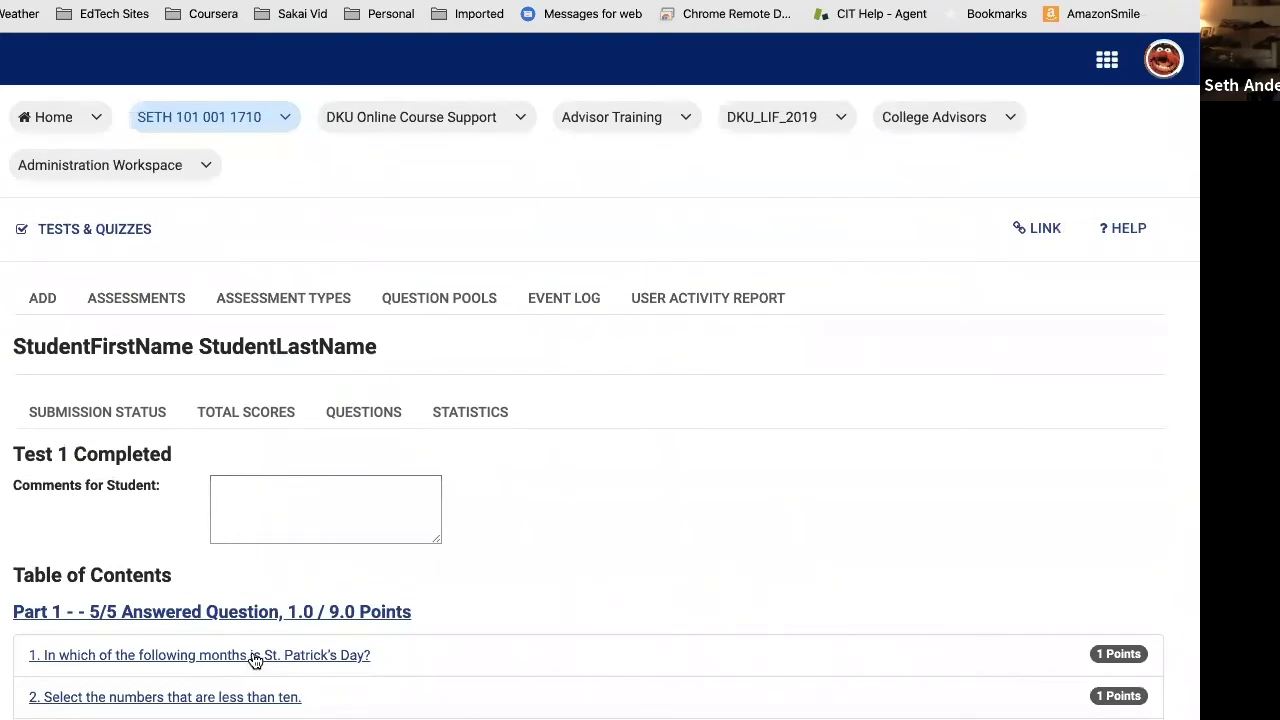
Step: Look over the student's submission and enter "You did a great job." as the overall comment for the student
scroll(248, 650, down, 5)
scroll(241, 650, down, 2)
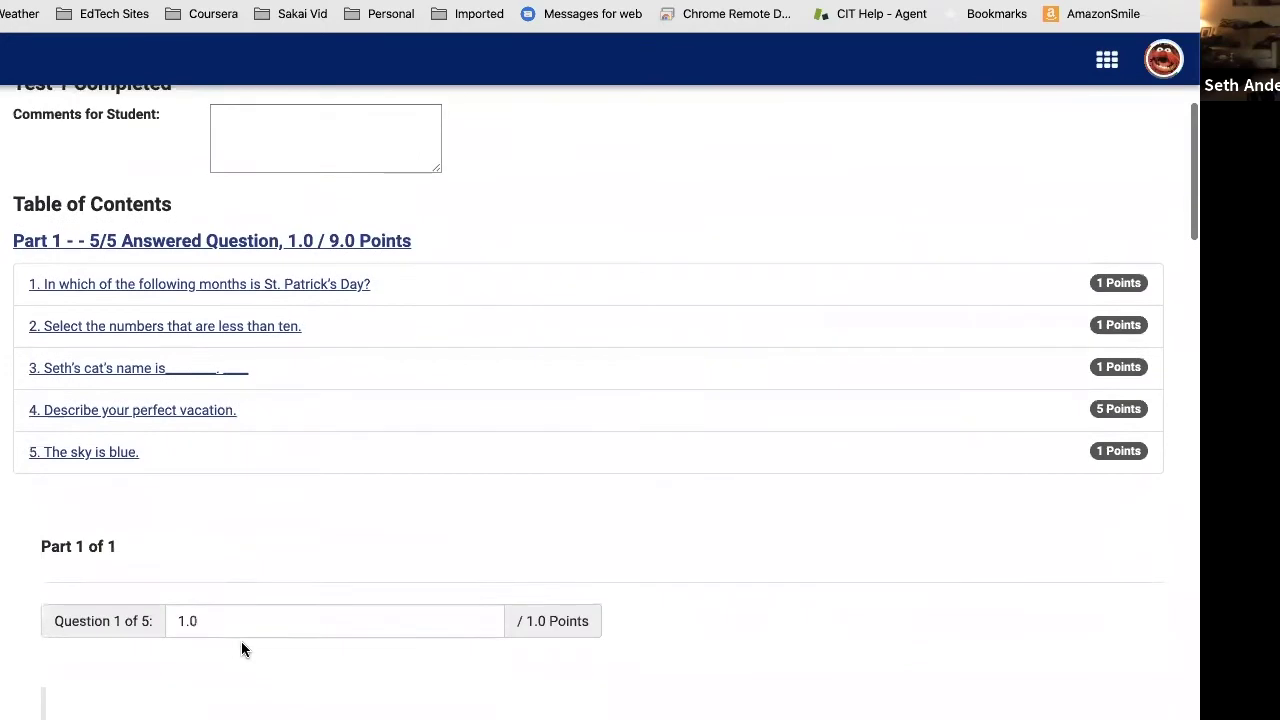
scroll(217, 643, up, 4)
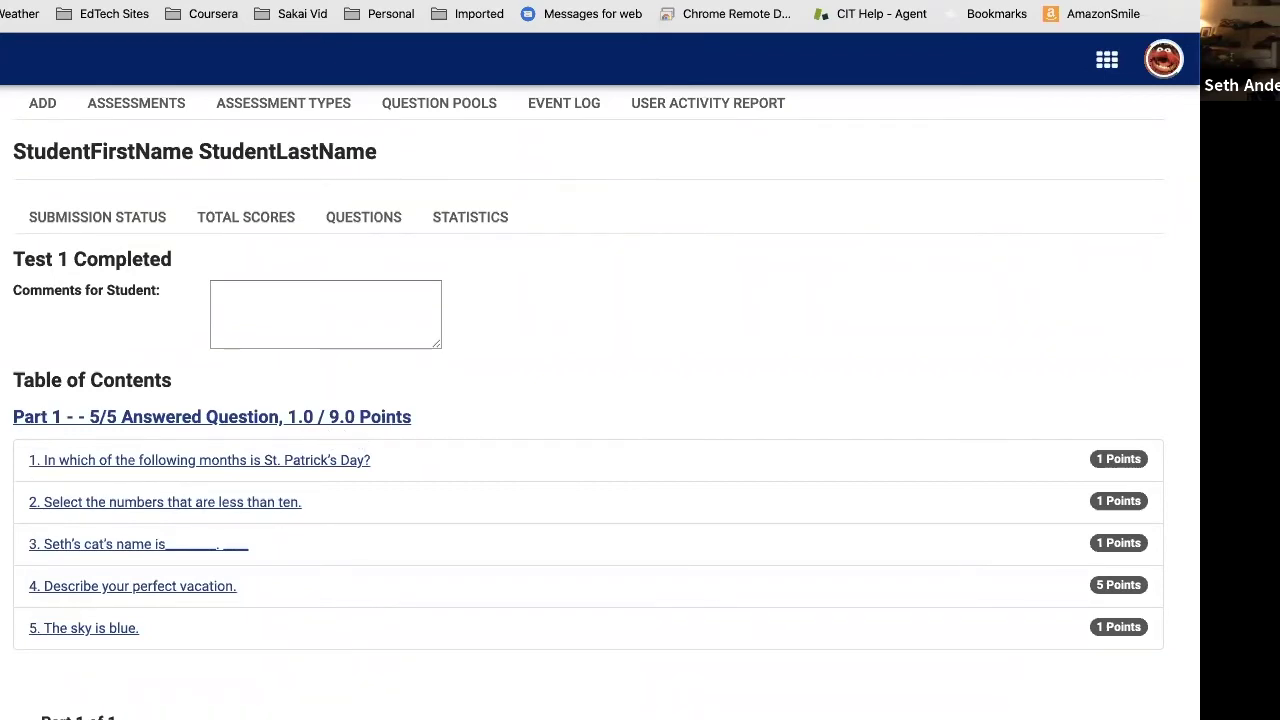
scroll(600, 400, down, 1)
scroll(444, 277, down, 2)
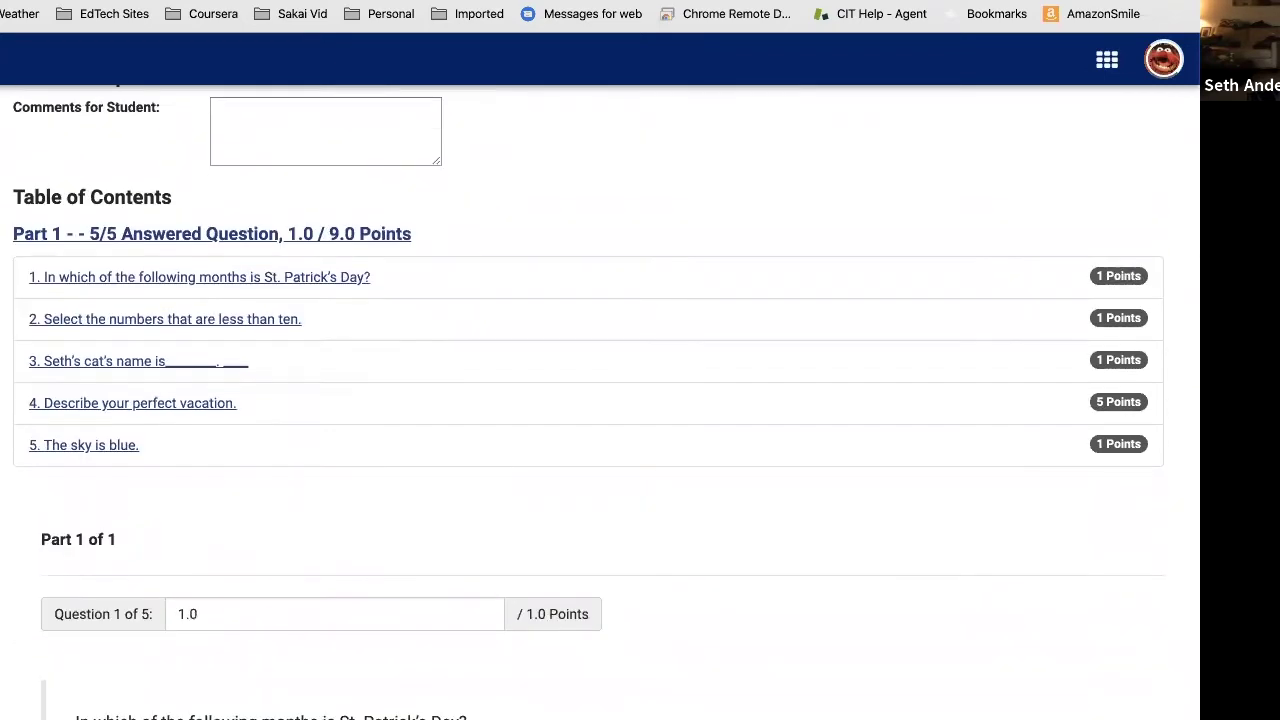
scroll(444, 277, up, 3)
click(268, 314)
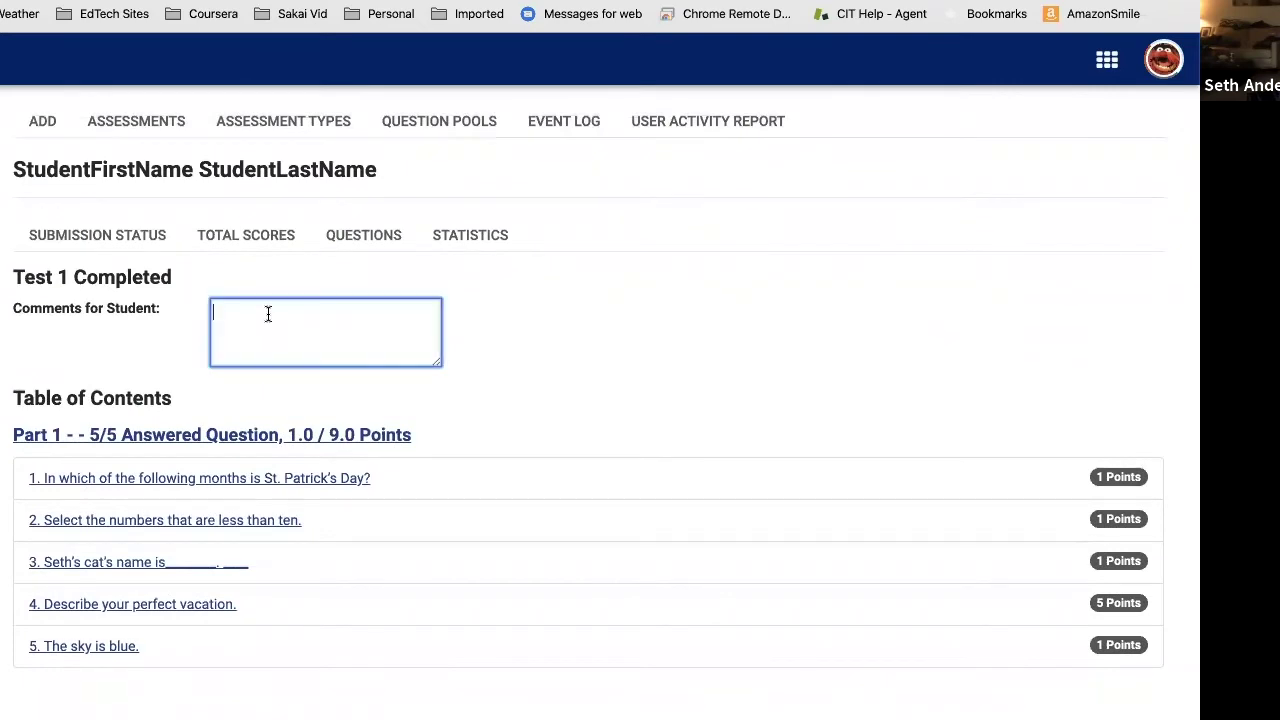
text(You did a great job.)
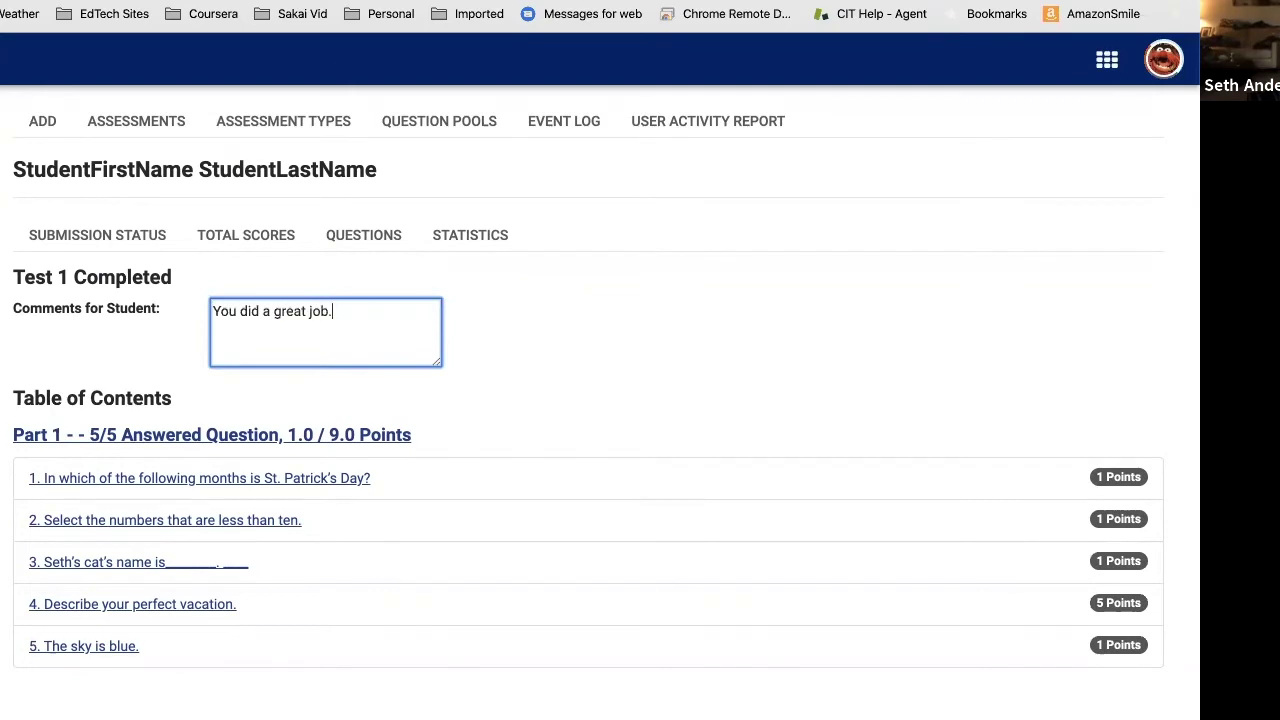
Step: Enter "Good work" as the student comment under question 1 about St. Patrick's Day
scroll(560, 387, down, 3)
scroll(560, 387, down, 5)
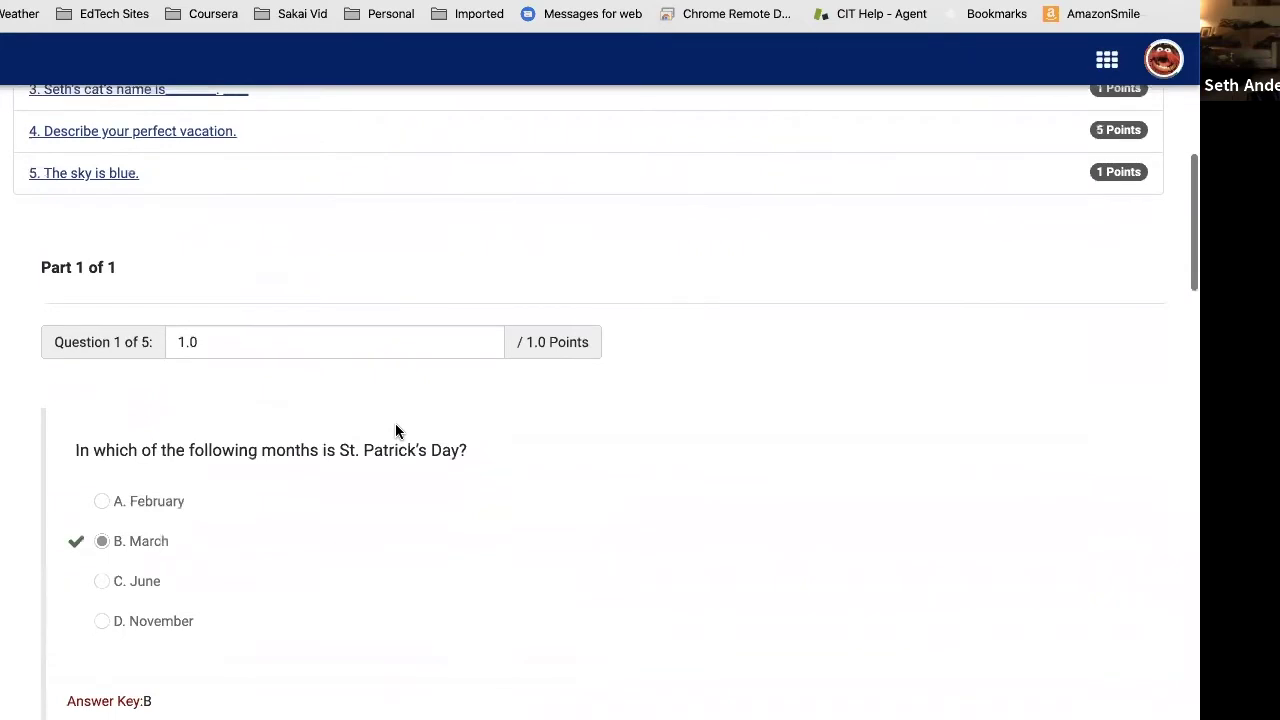
scroll(395, 431, down, 1)
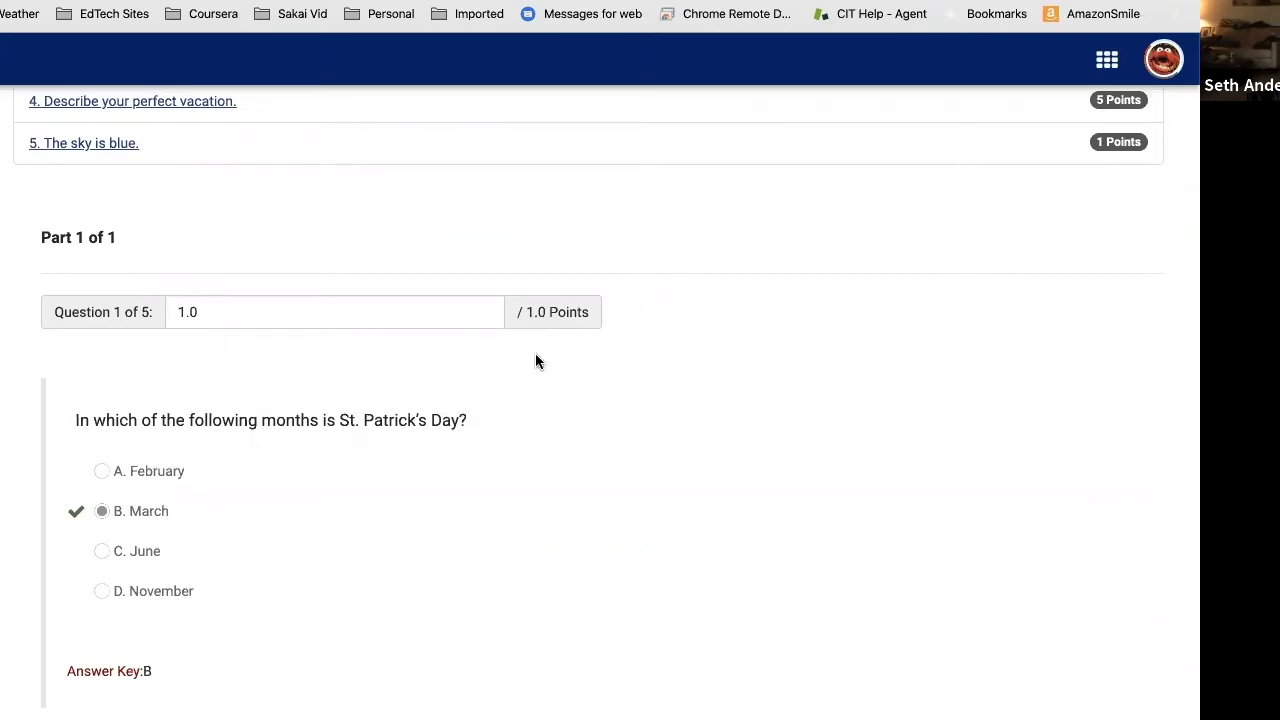
scroll(570, 385, down, 1)
click(180, 715)
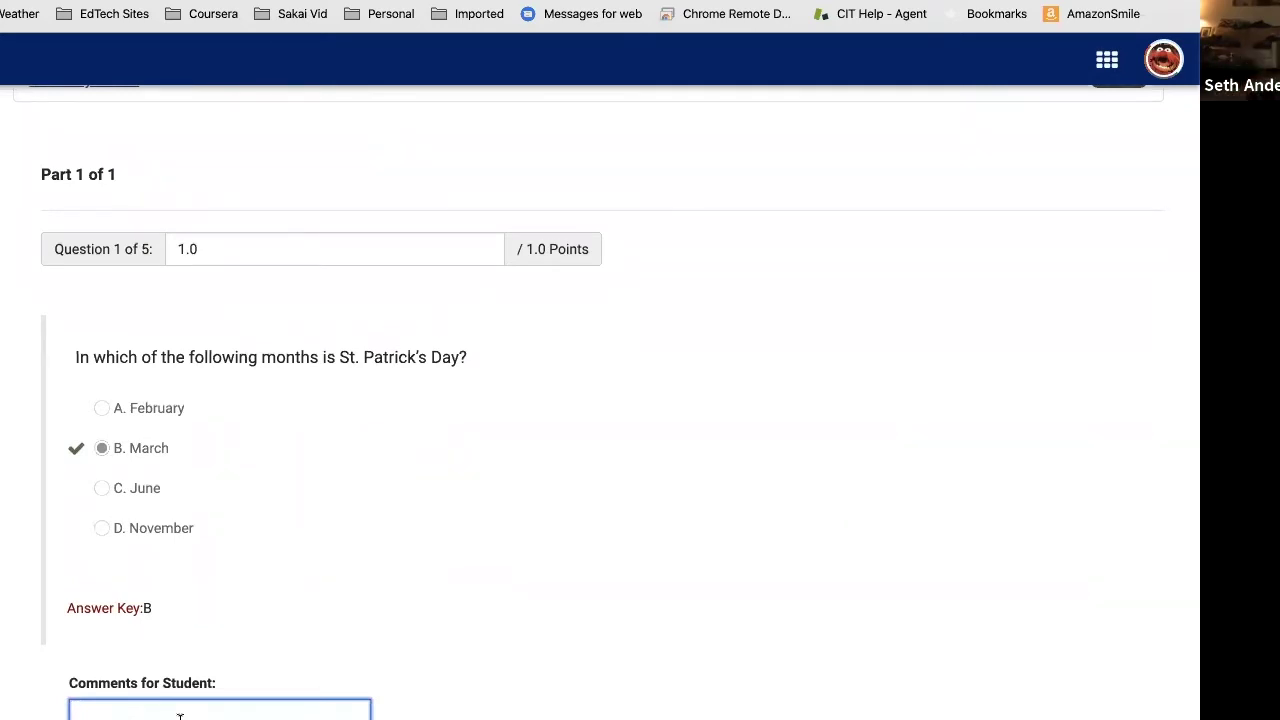
text(Good work)
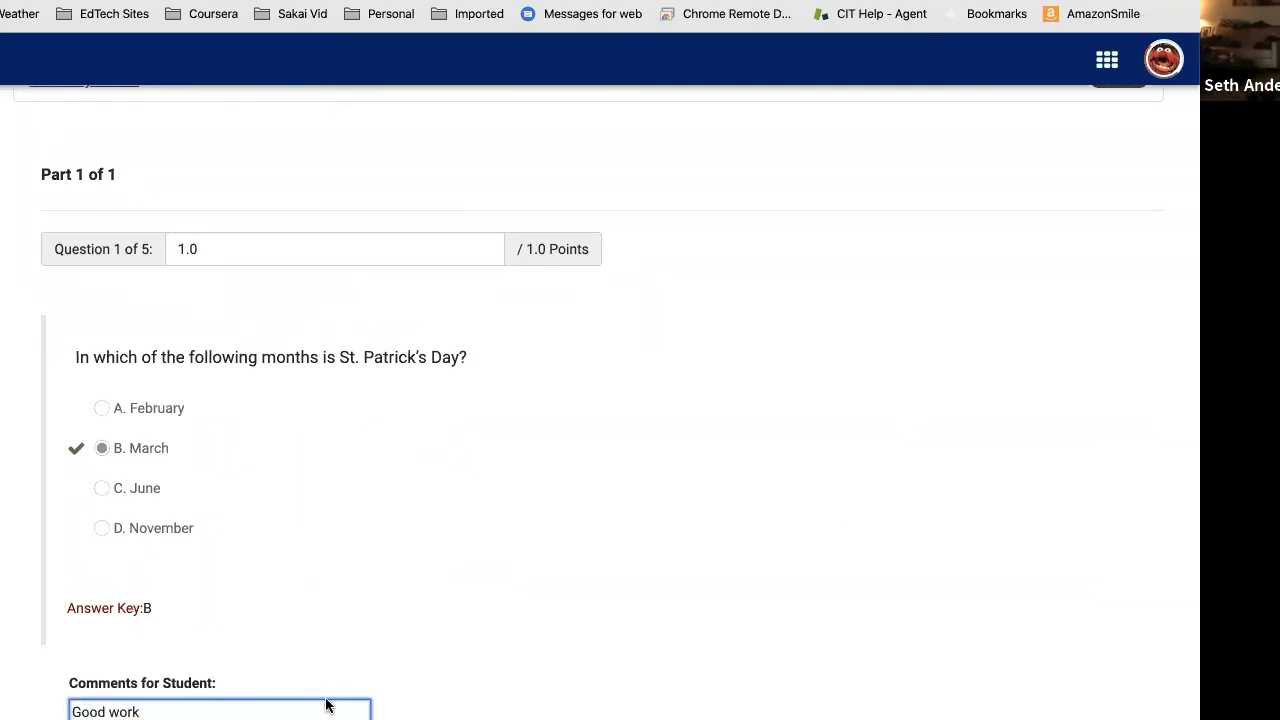
Step: Give question 2 about numbers less than ten a score of .5 and enter the student comment "I'll give ya half."
scroll(383, 655, down, 3)
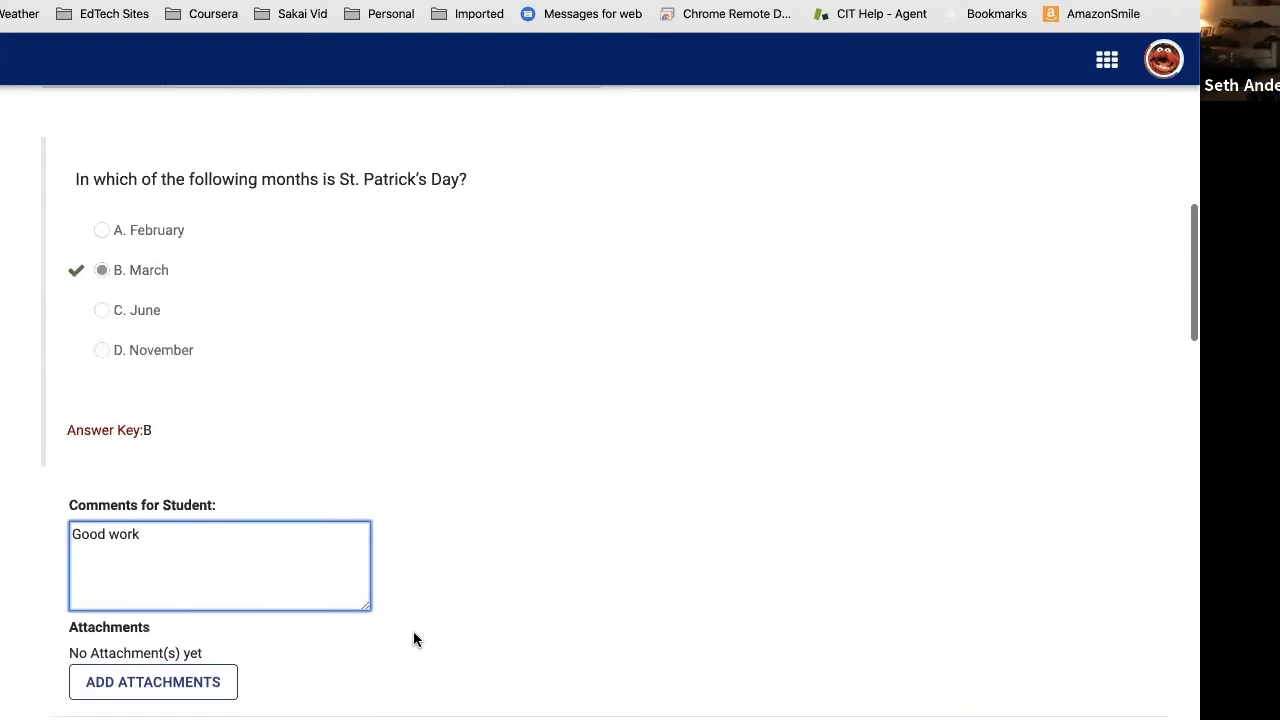
scroll(449, 608, down, 5)
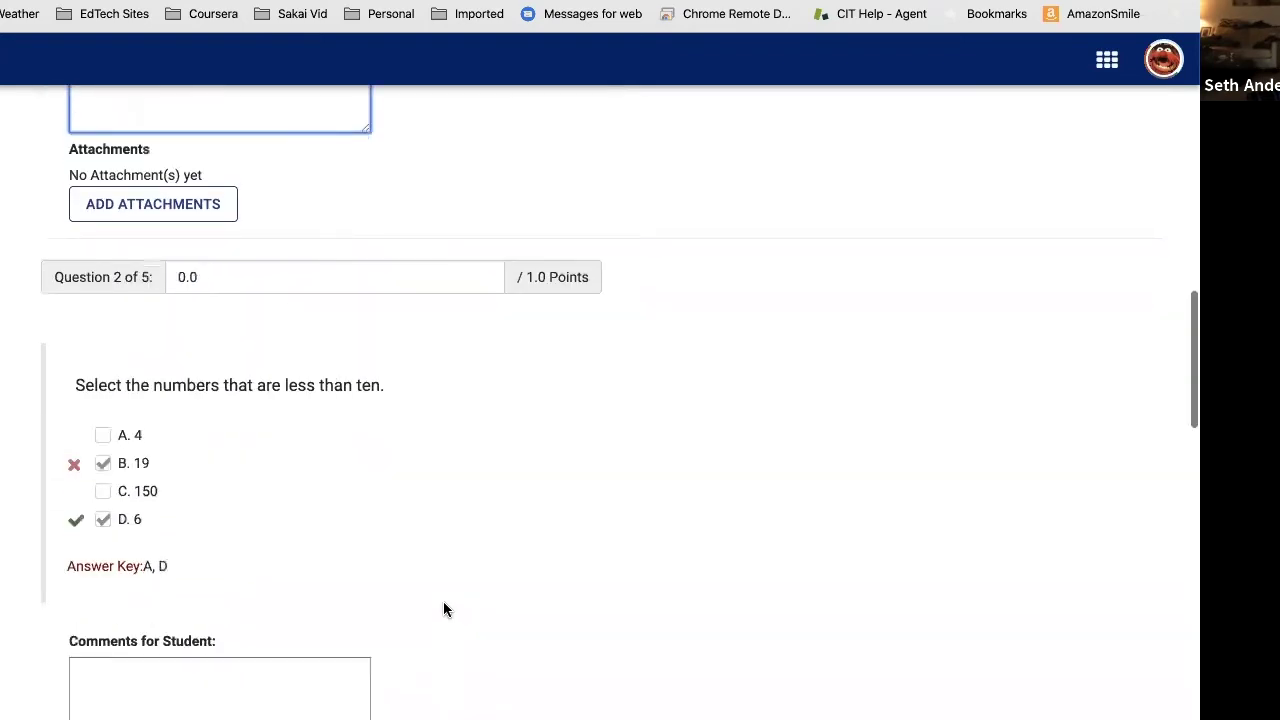
scroll(449, 605, down, 1)
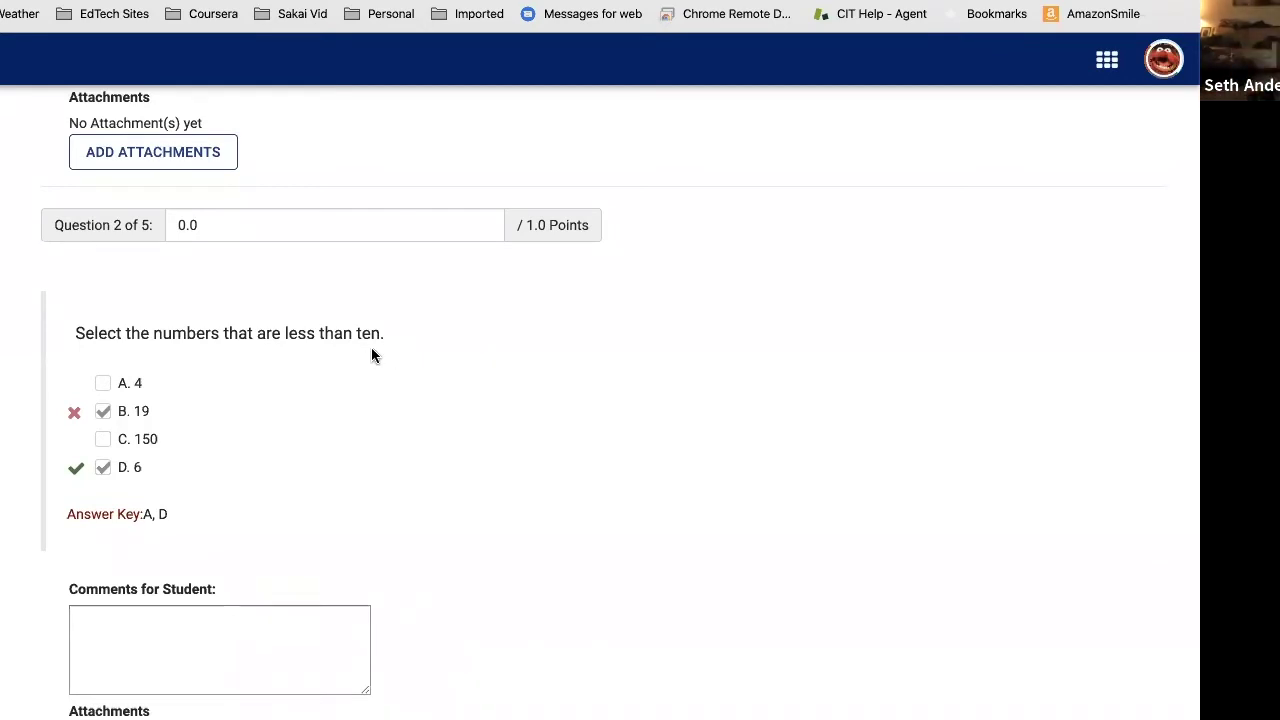
click(130, 224)
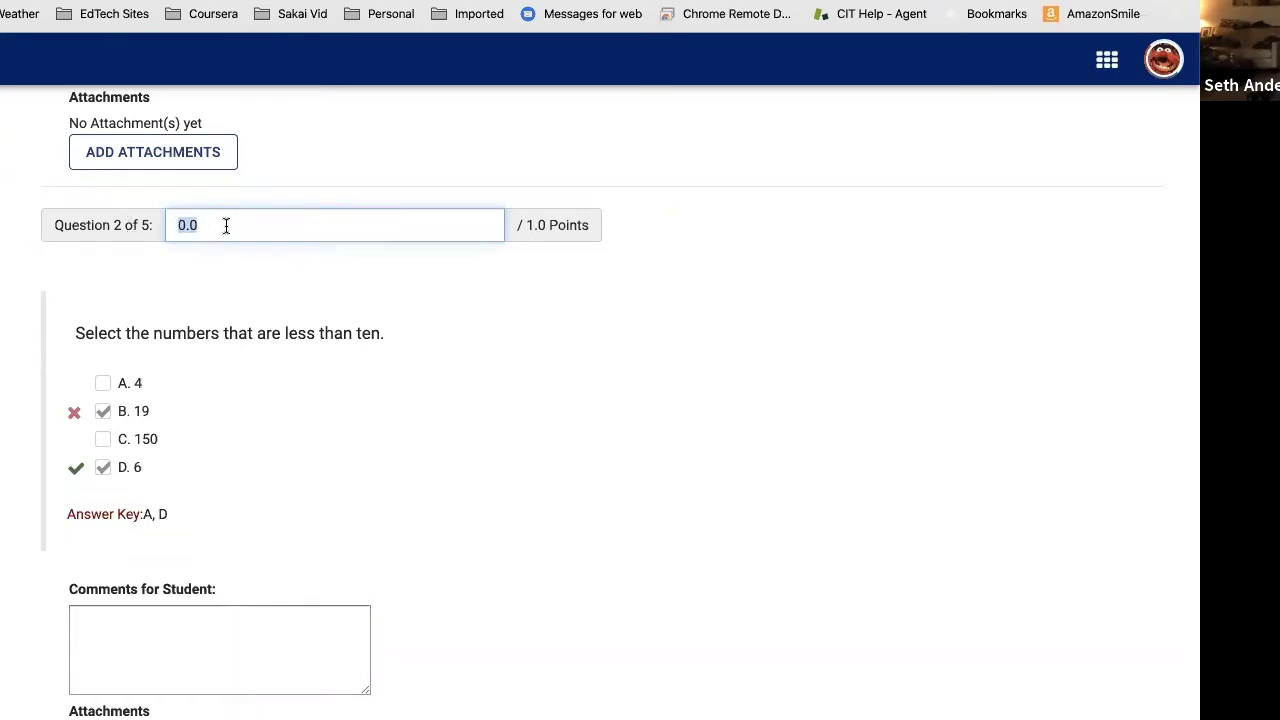
text(.5)
click(702, 401)
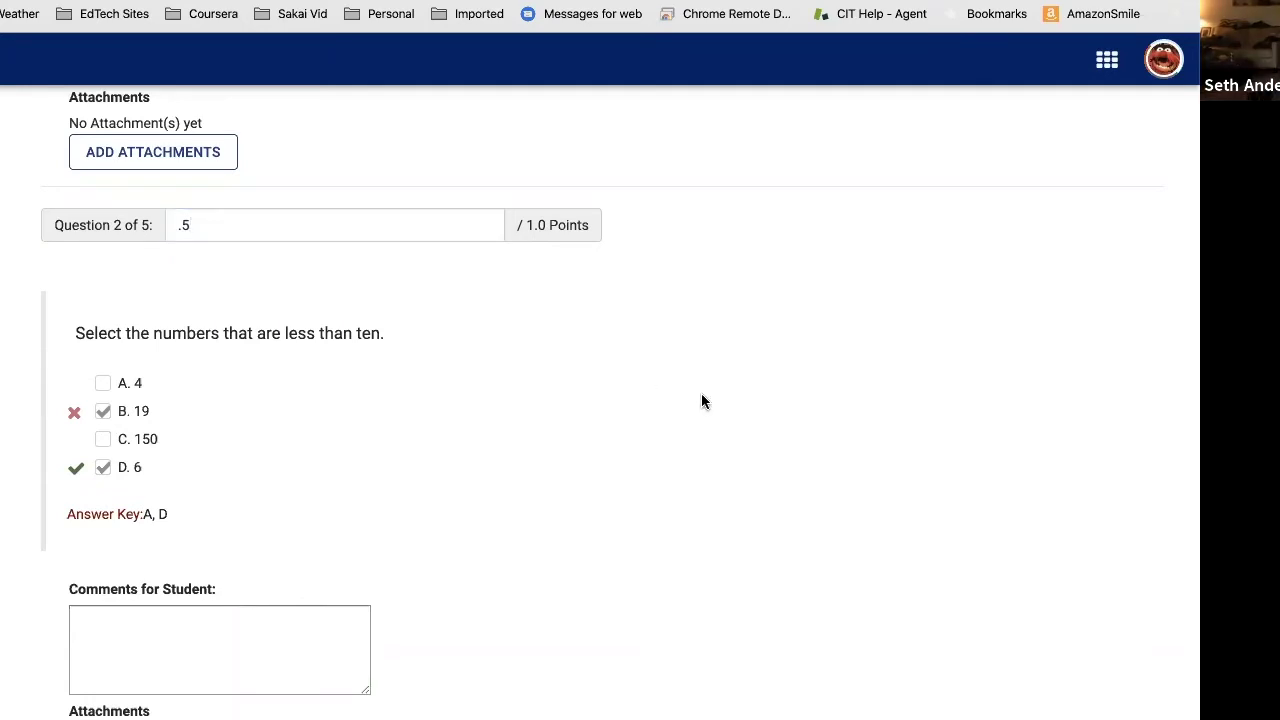
click(222, 627)
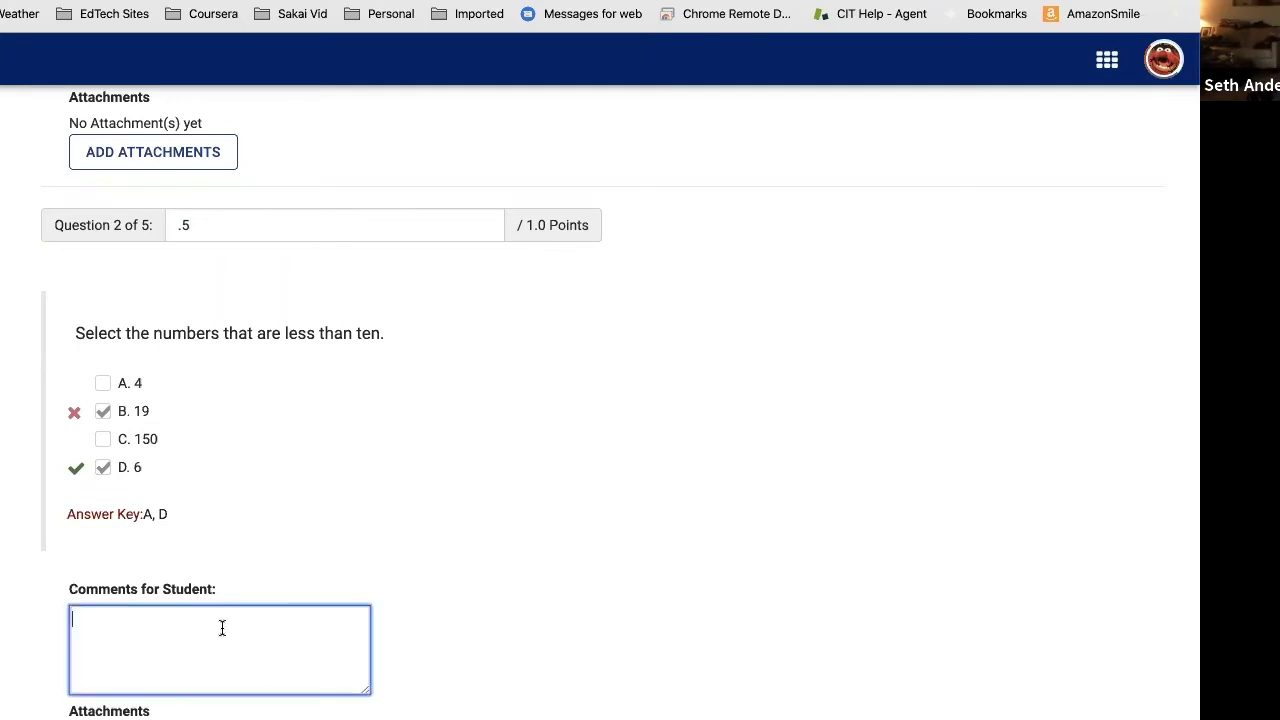
text(I'll give ya half.)
Step: Give fill-in-the-blank question 3 about the cat's name a score of 1 and enter the student comment "Yes!"
scroll(637, 554, down, 2)
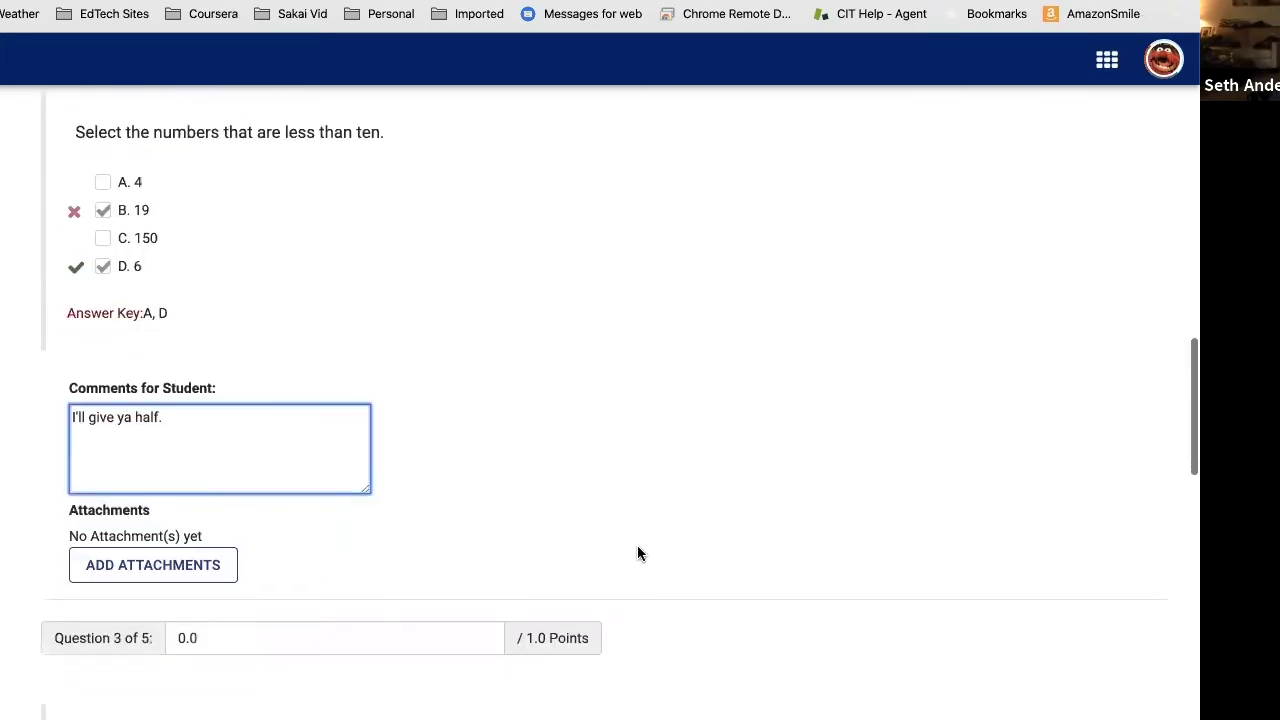
scroll(659, 532, down, 2)
scroll(659, 532, down, 3)
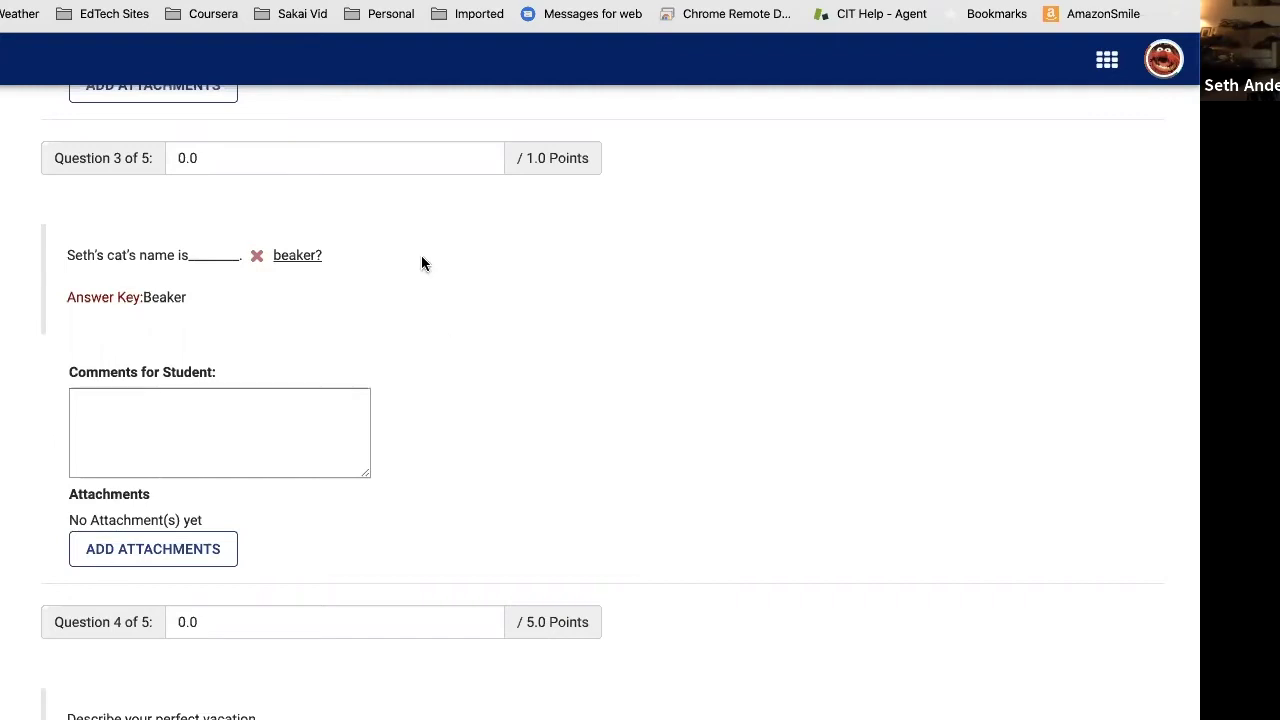
click(234, 155)
text(1)
click(668, 345)
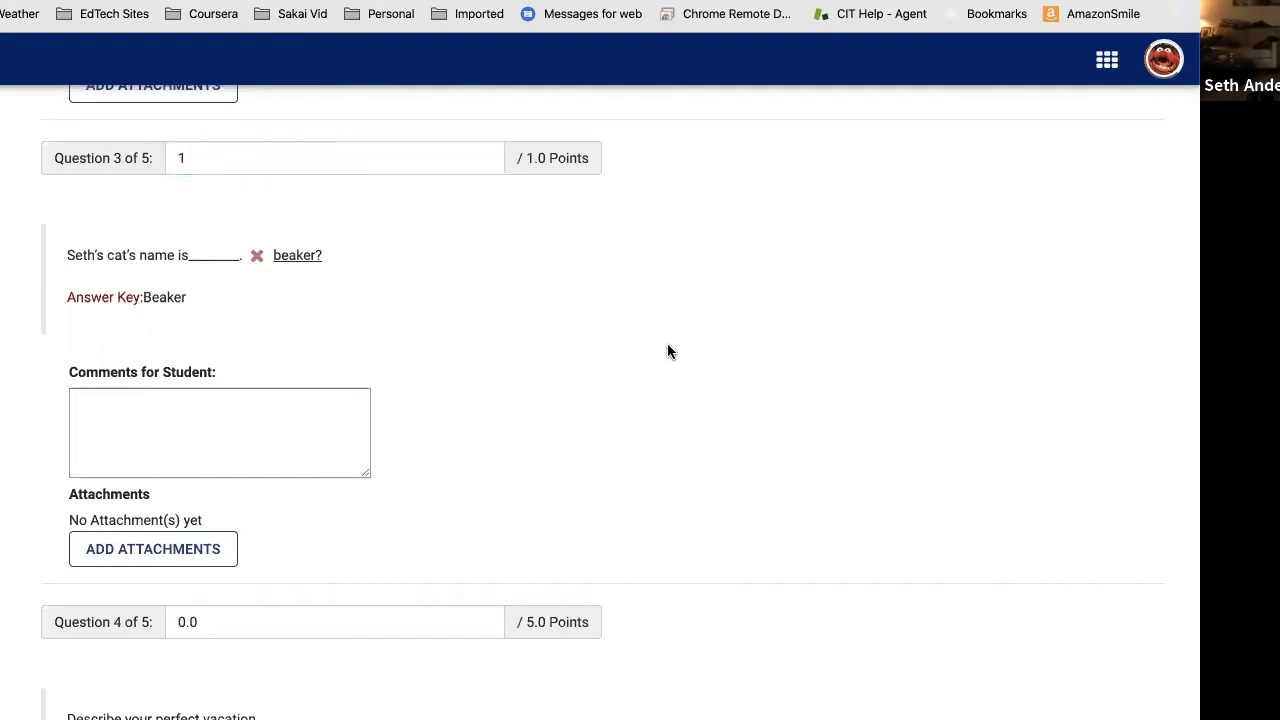
click(232, 390)
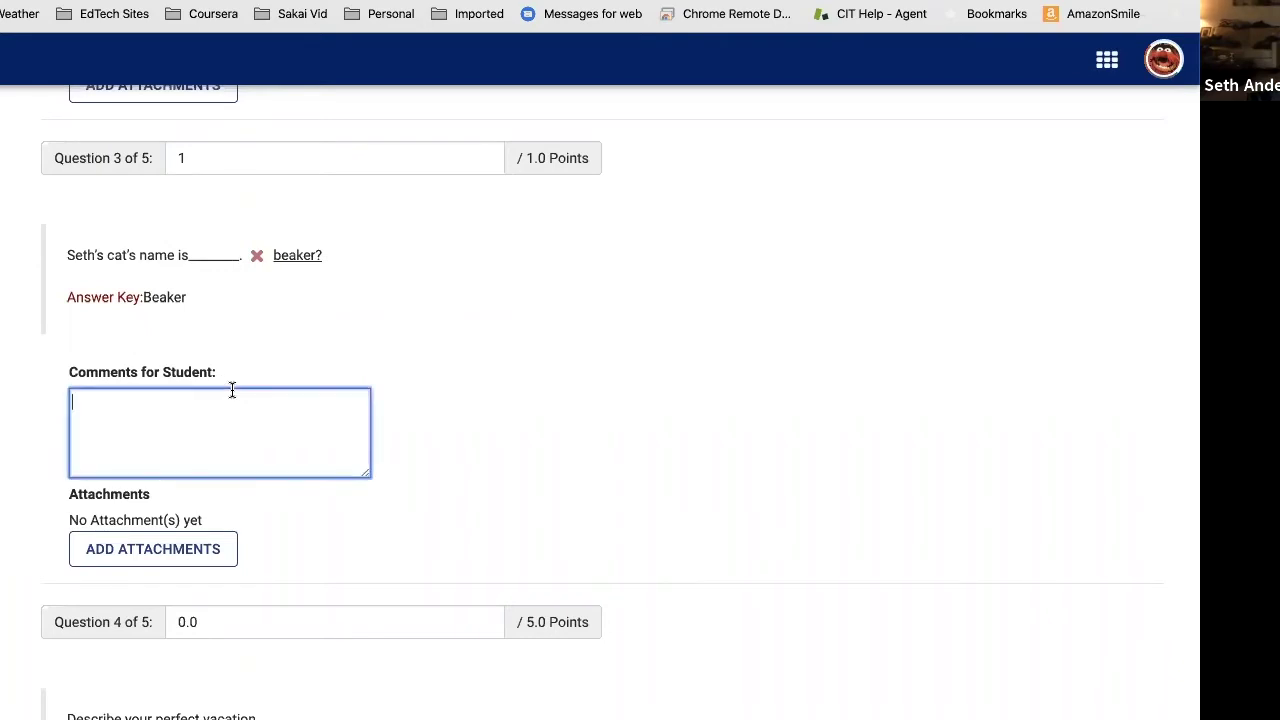
text(Yes!)
Step: Give essay question 4 about the perfect vacation a score of 5 and enter the student comment "Walt Whitman is fab."
scroll(715, 413, down, 2)
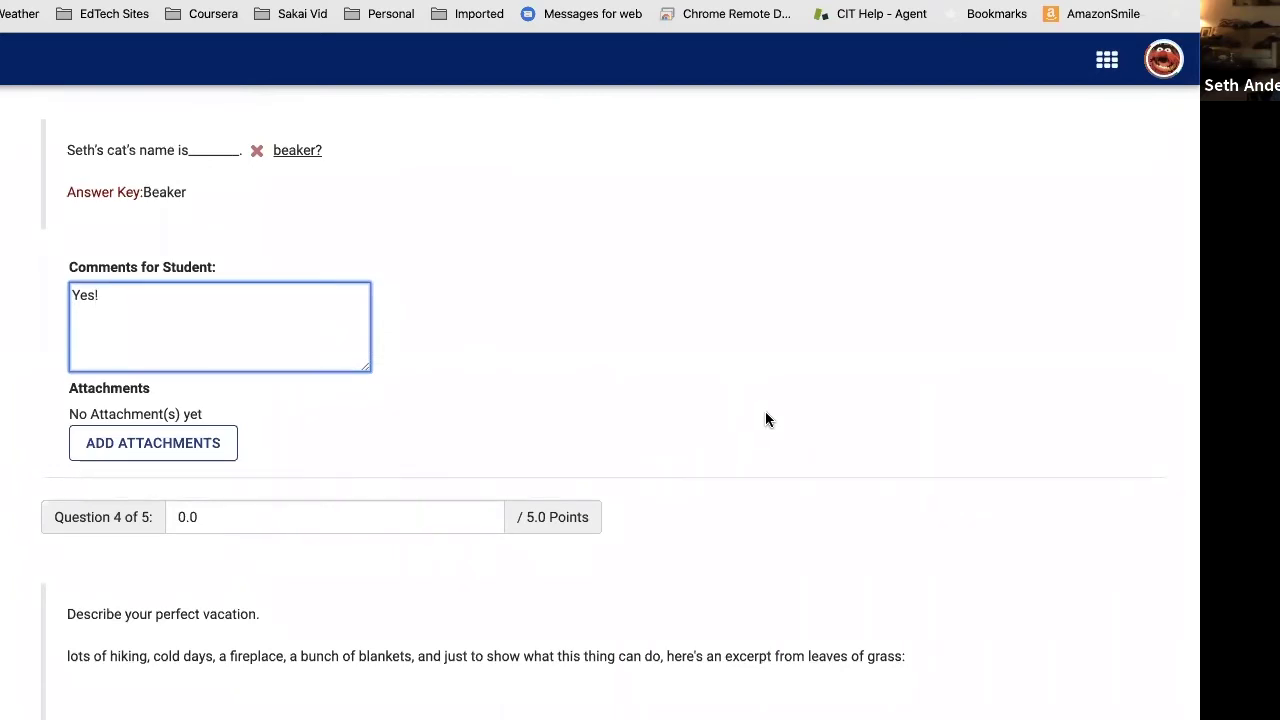
scroll(765, 418, down, 2)
scroll(765, 418, down, 1)
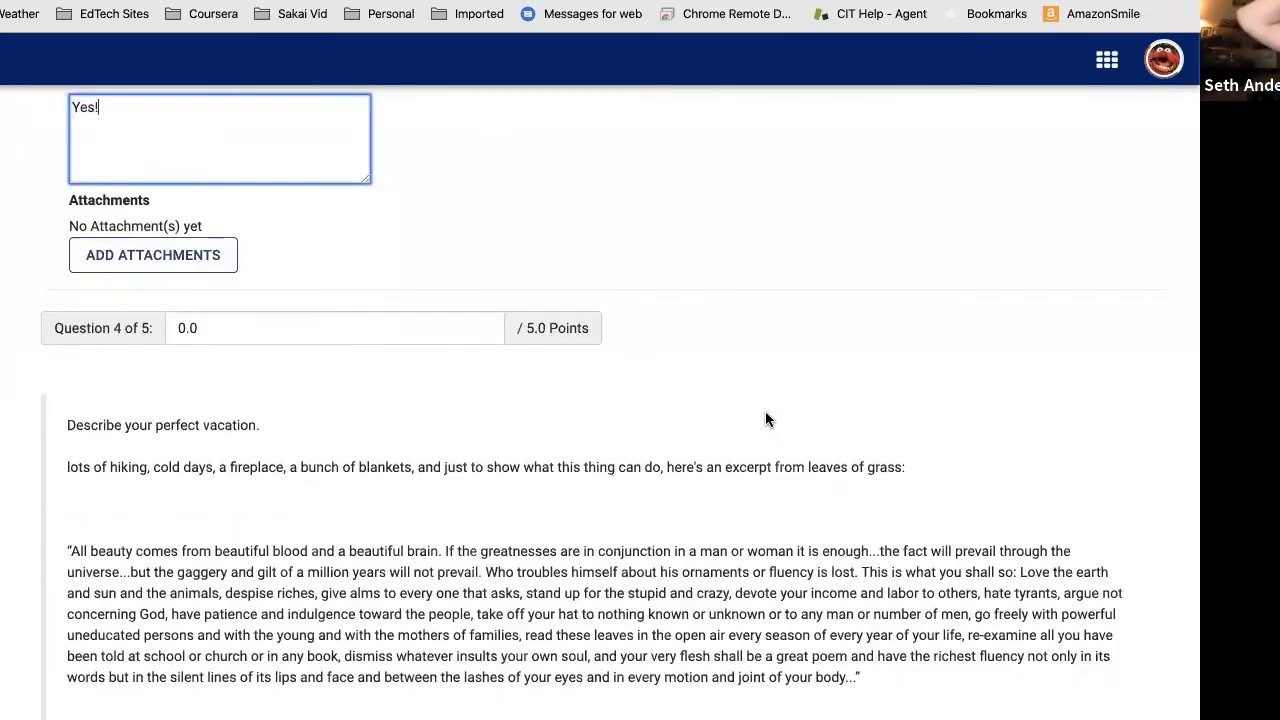
scroll(767, 419, down, 1)
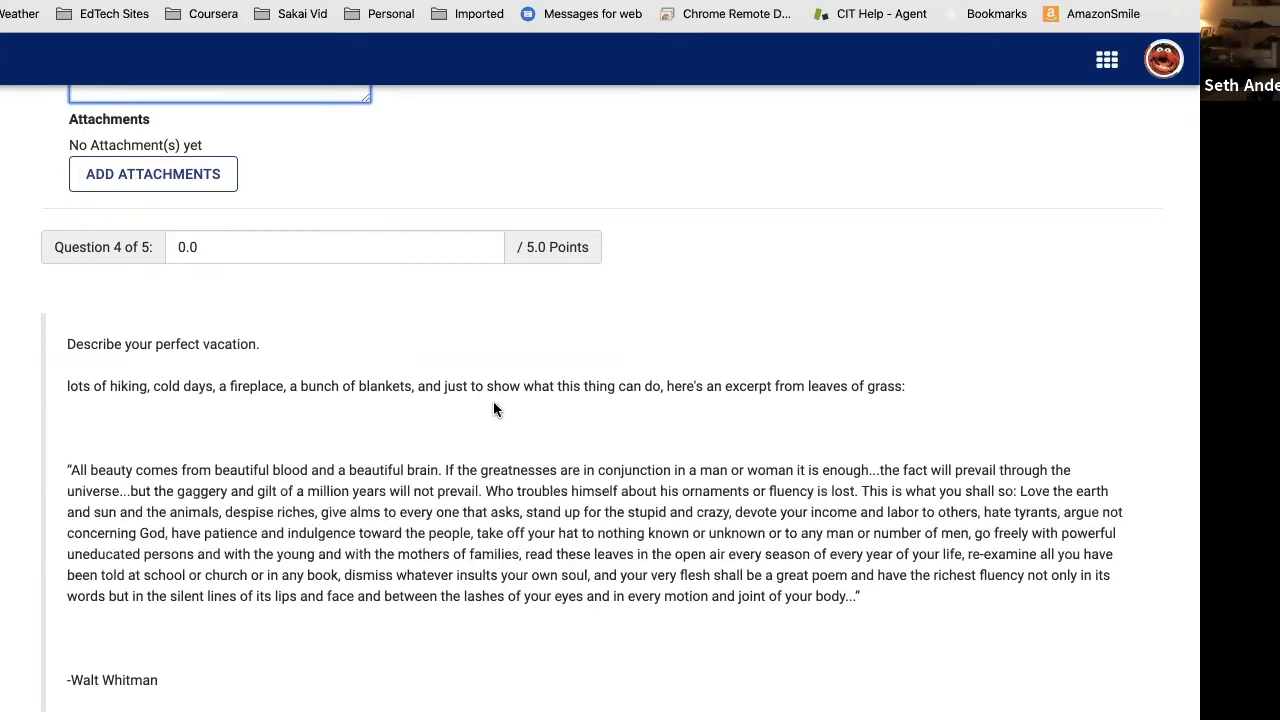
click(146, 238)
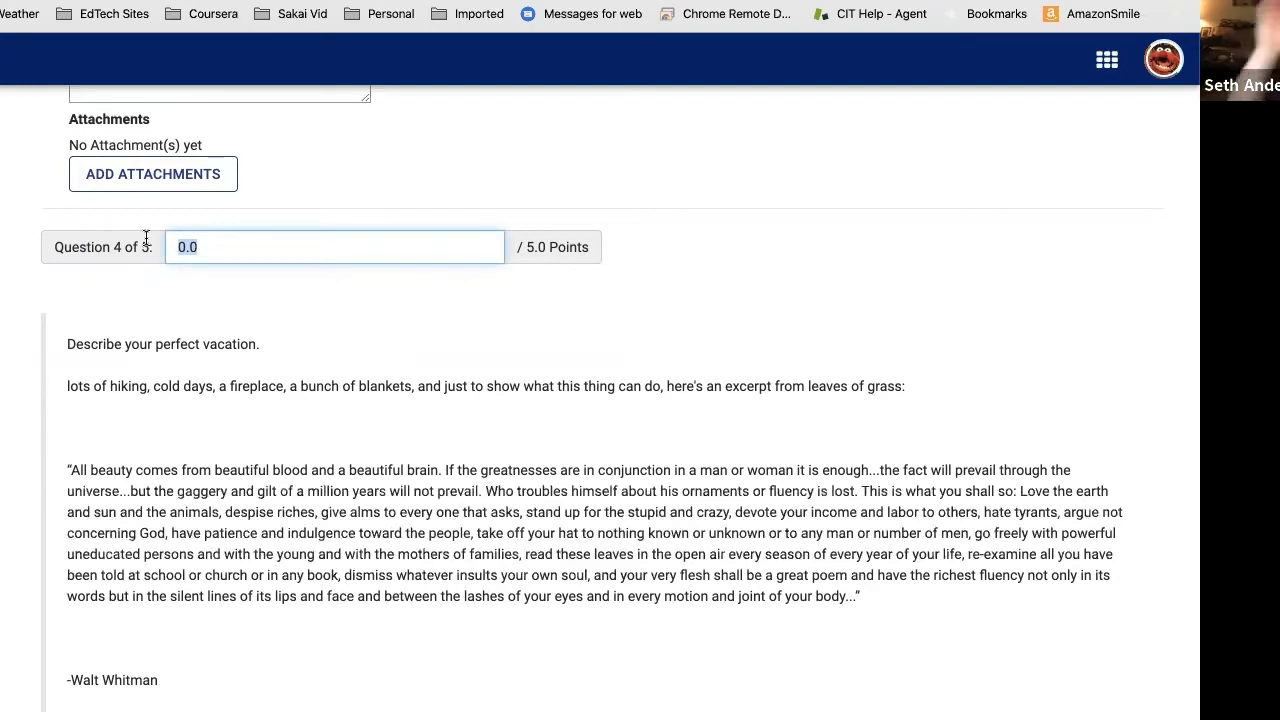
text(5)
key(Tab)
scroll(150, 650, down, 3)
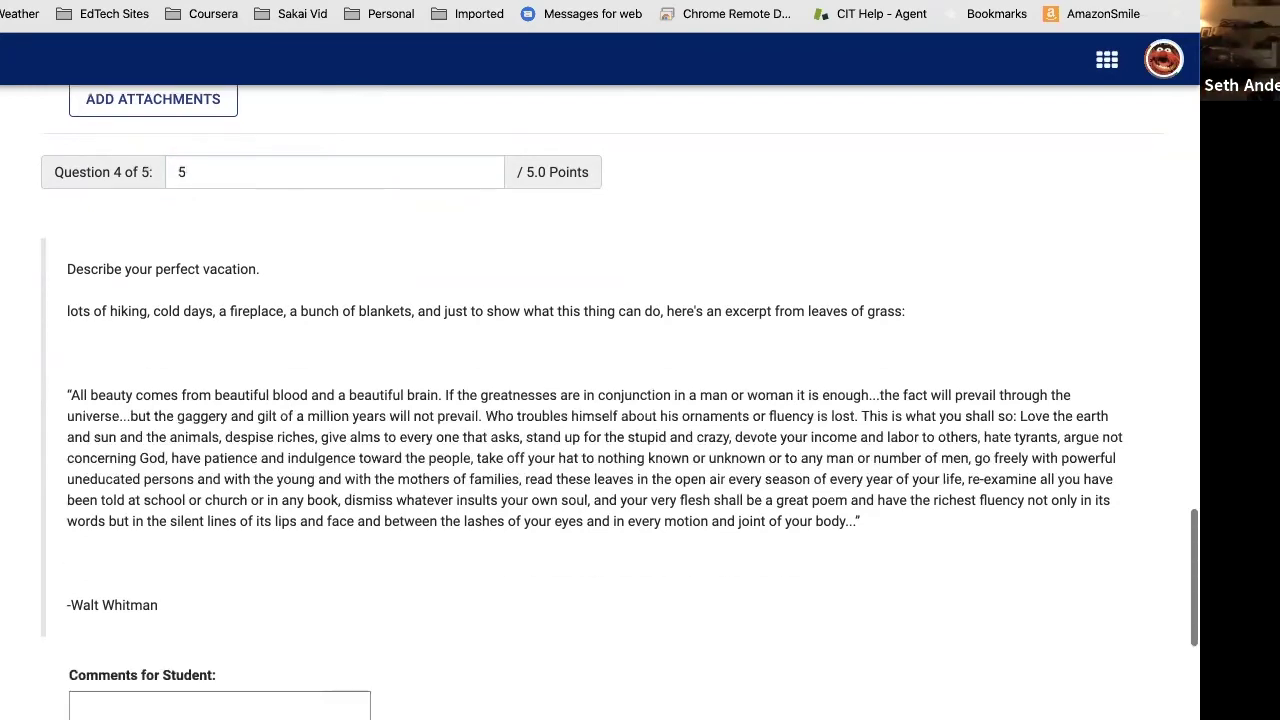
click(150, 650)
text(Walt Whitman is fab.)
Step: Check the answer to question 5 about the sky and save the updated grades and comments for the submission
scroll(616, 539, down, 5)
scroll(615, 539, down, 3)
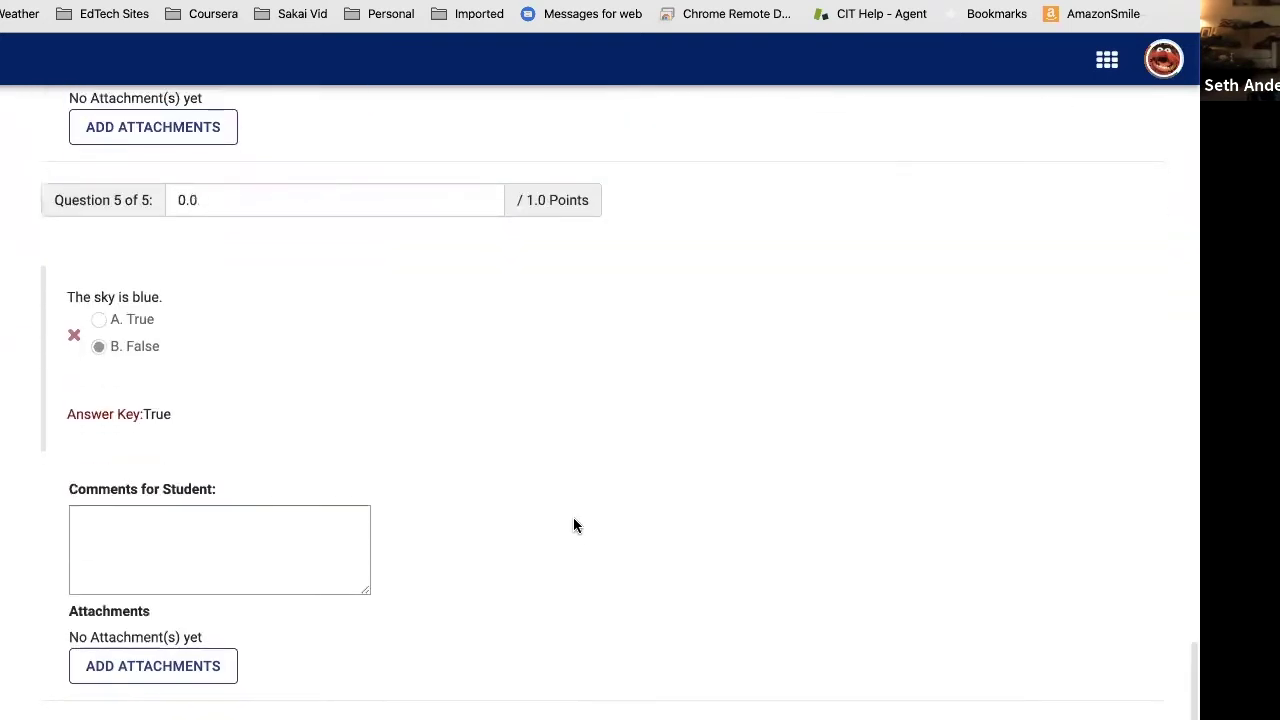
click(150, 345)
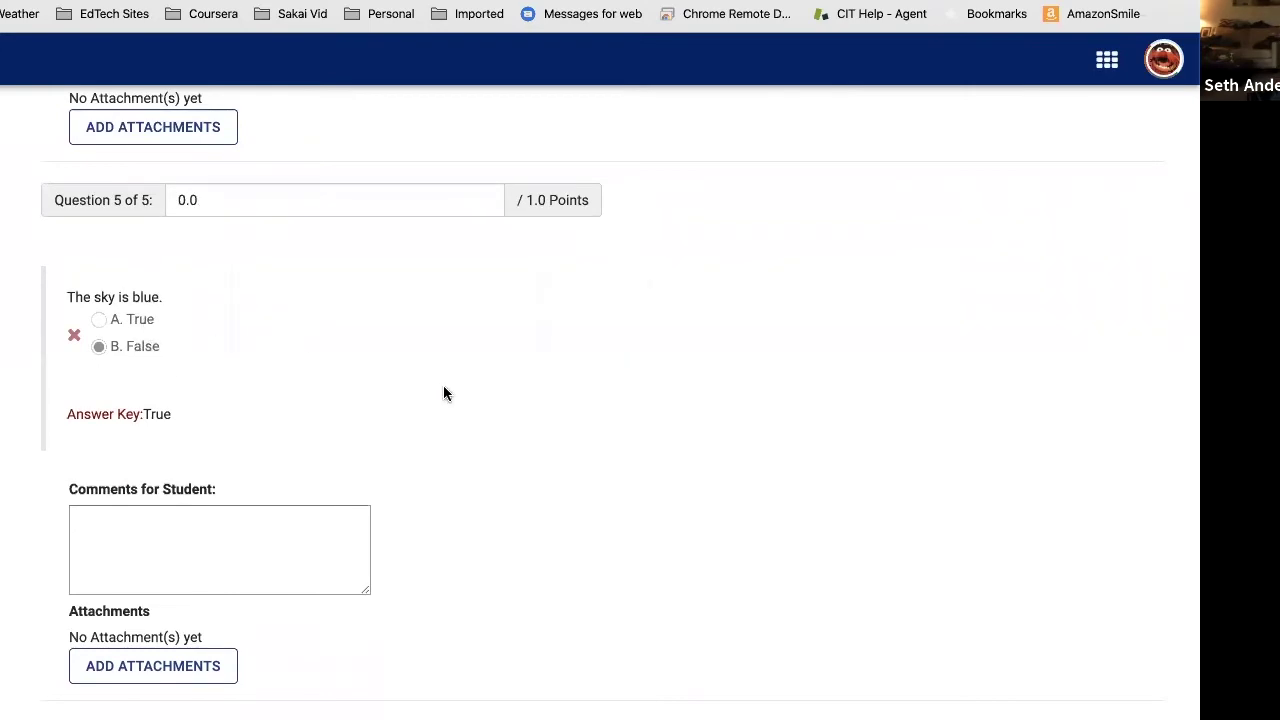
scroll(452, 390, down, 2)
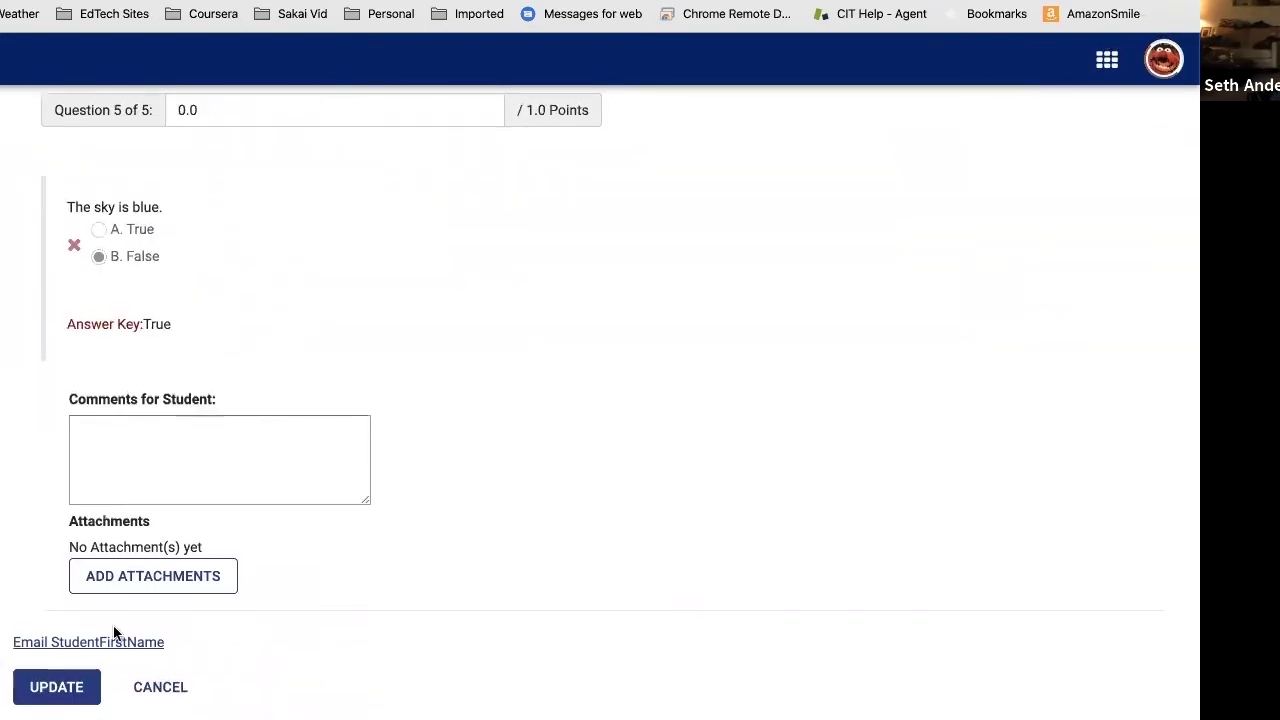
click(55, 690)
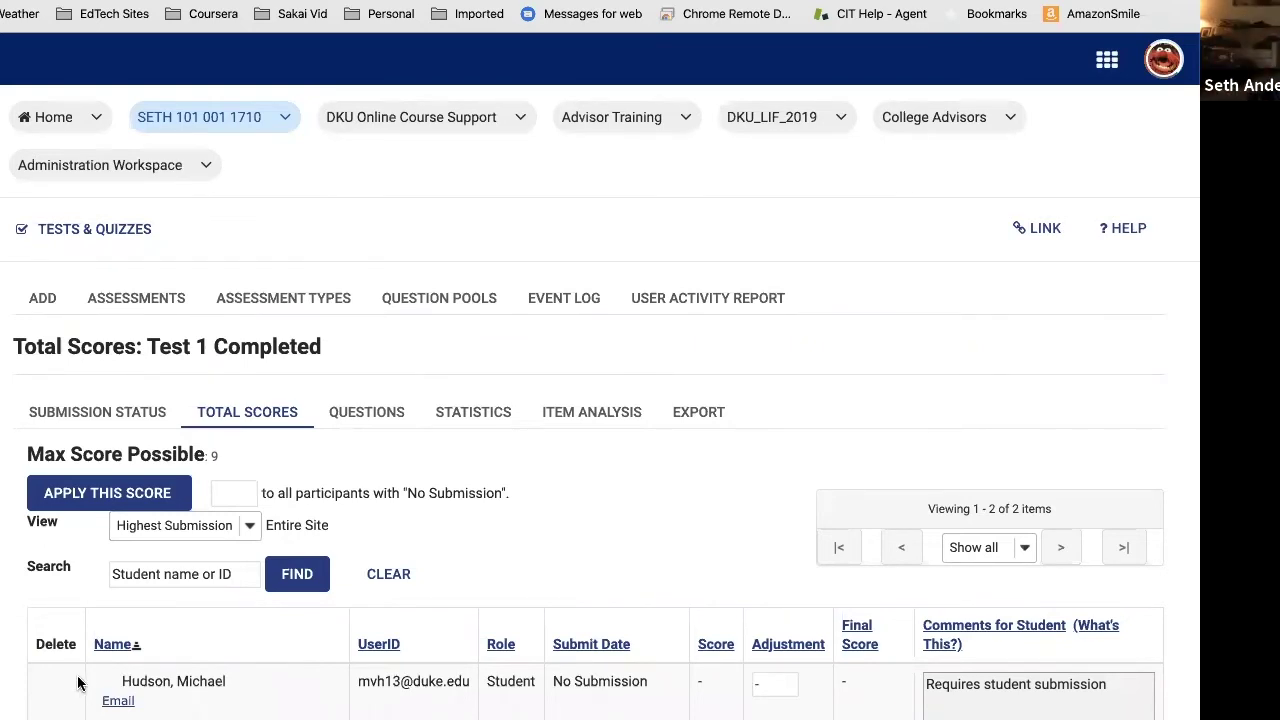
Step: Enter 8 as the adjustment for the submitted attempt in the Total Scores table, and return to the assessment list without updating
scroll(143, 677, down, 5)
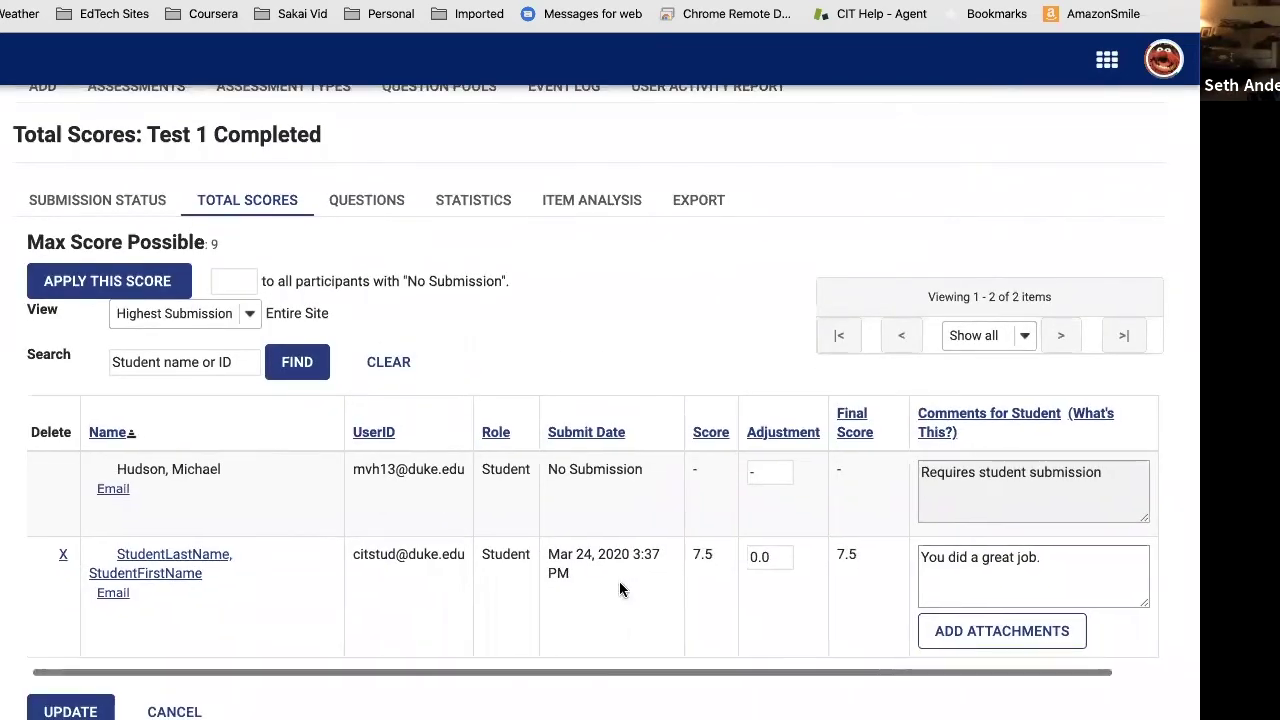
scroll(619, 581, right, 2)
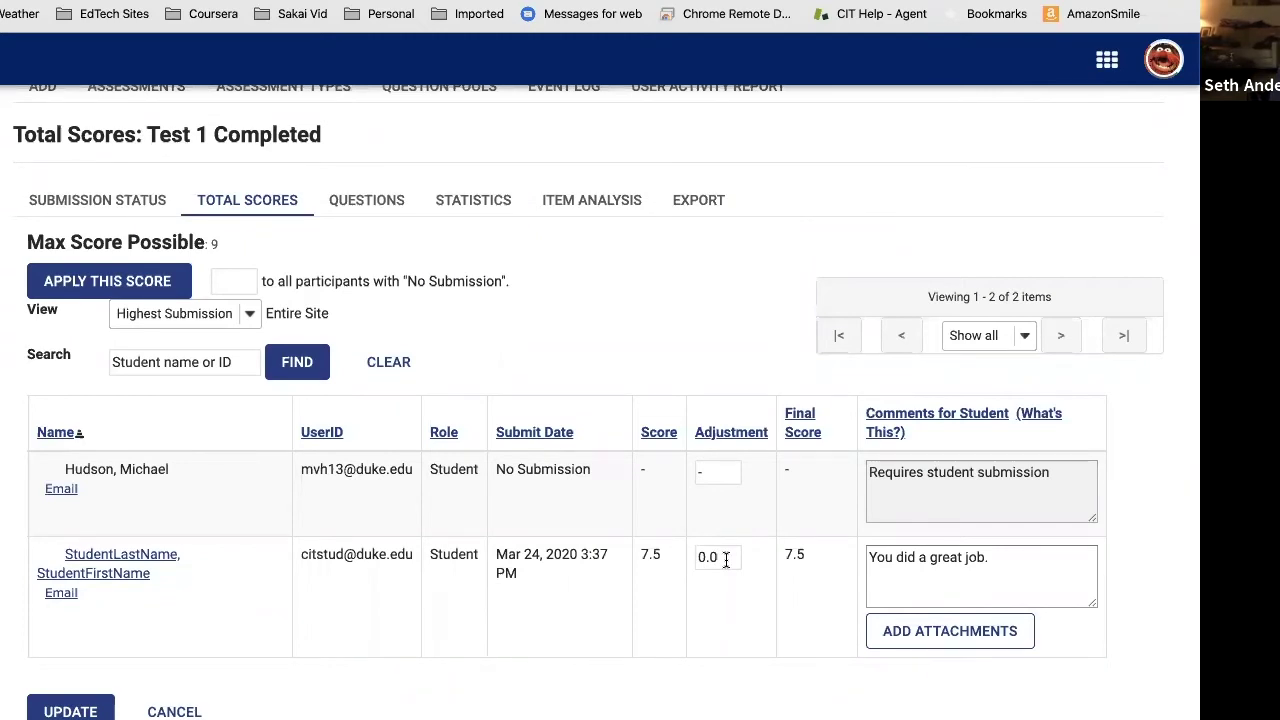
drag(726, 560, 680, 560)
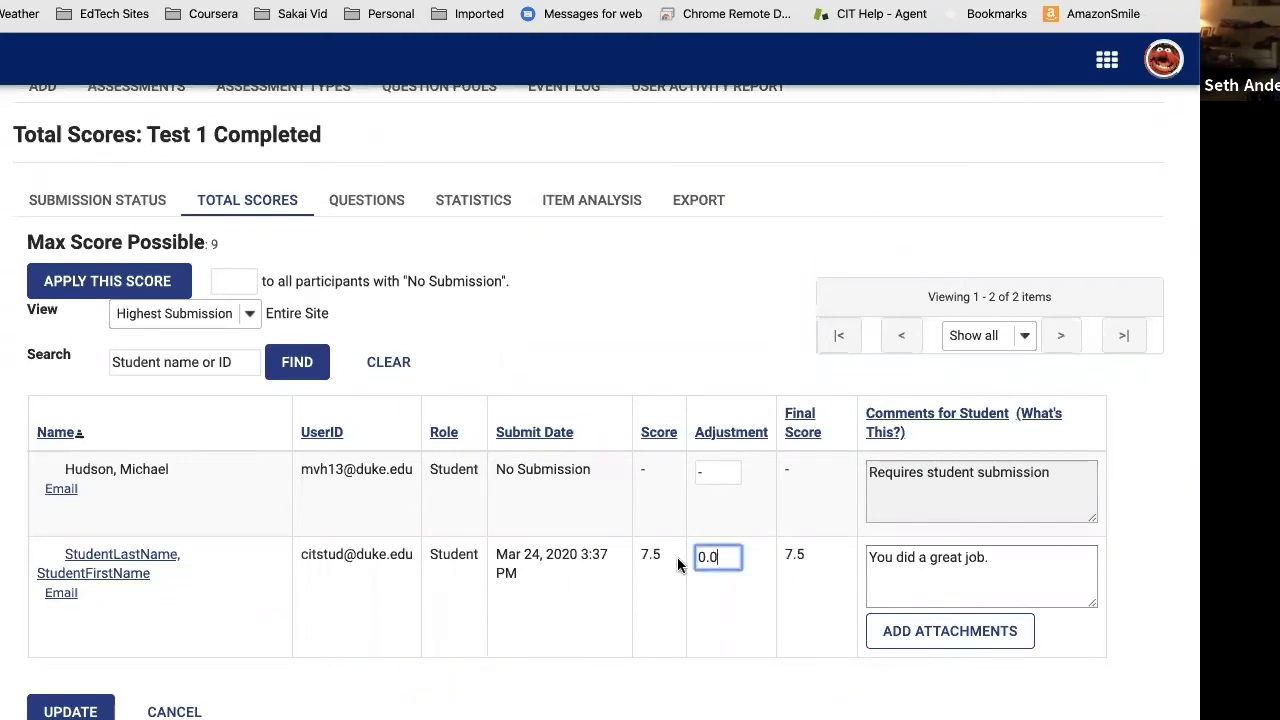
text(8)
scroll(605, 402, up, 1)
scroll(600, 400, up, 1)
scroll(600, 400, down, 2)
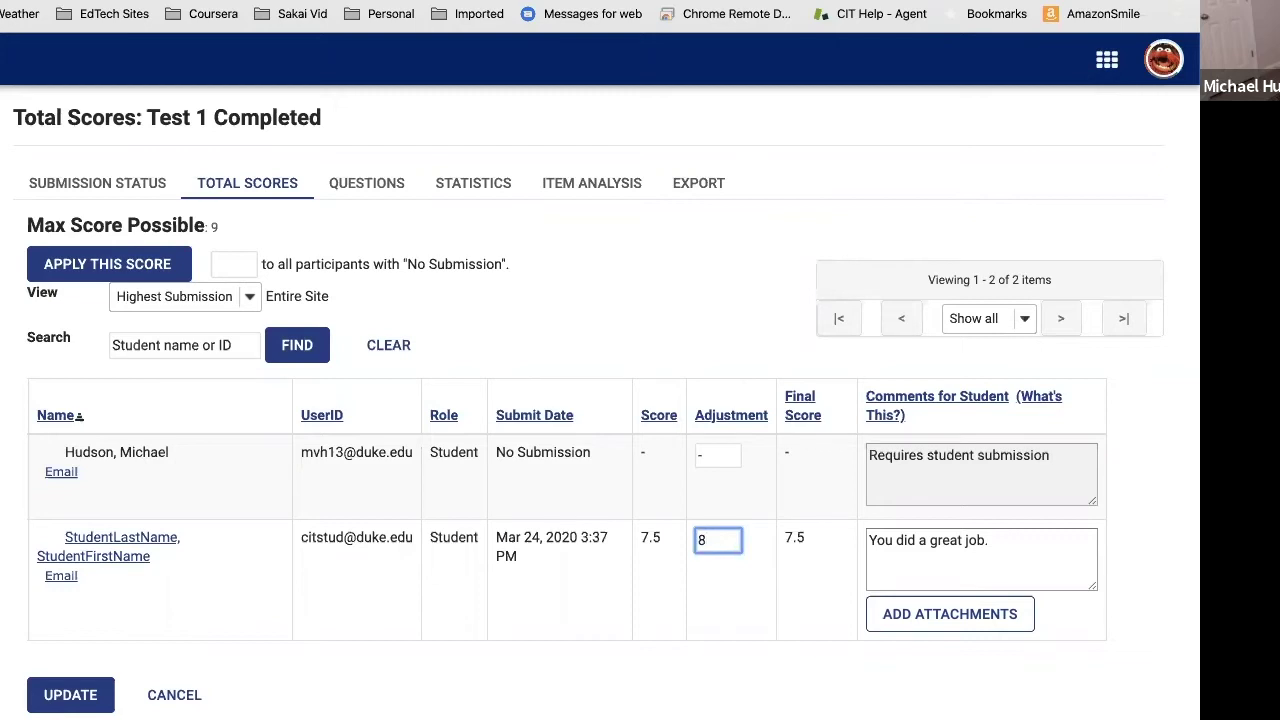
scroll(22, 505, up, 5)
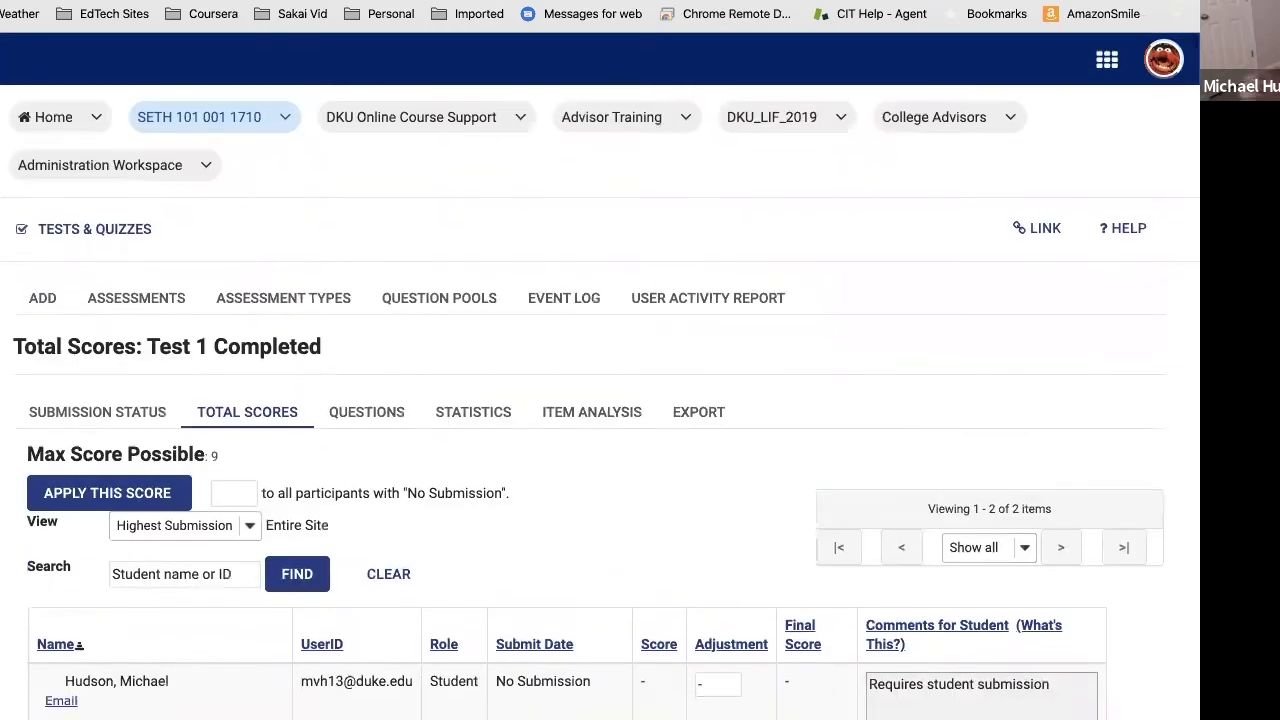
click(165, 304)
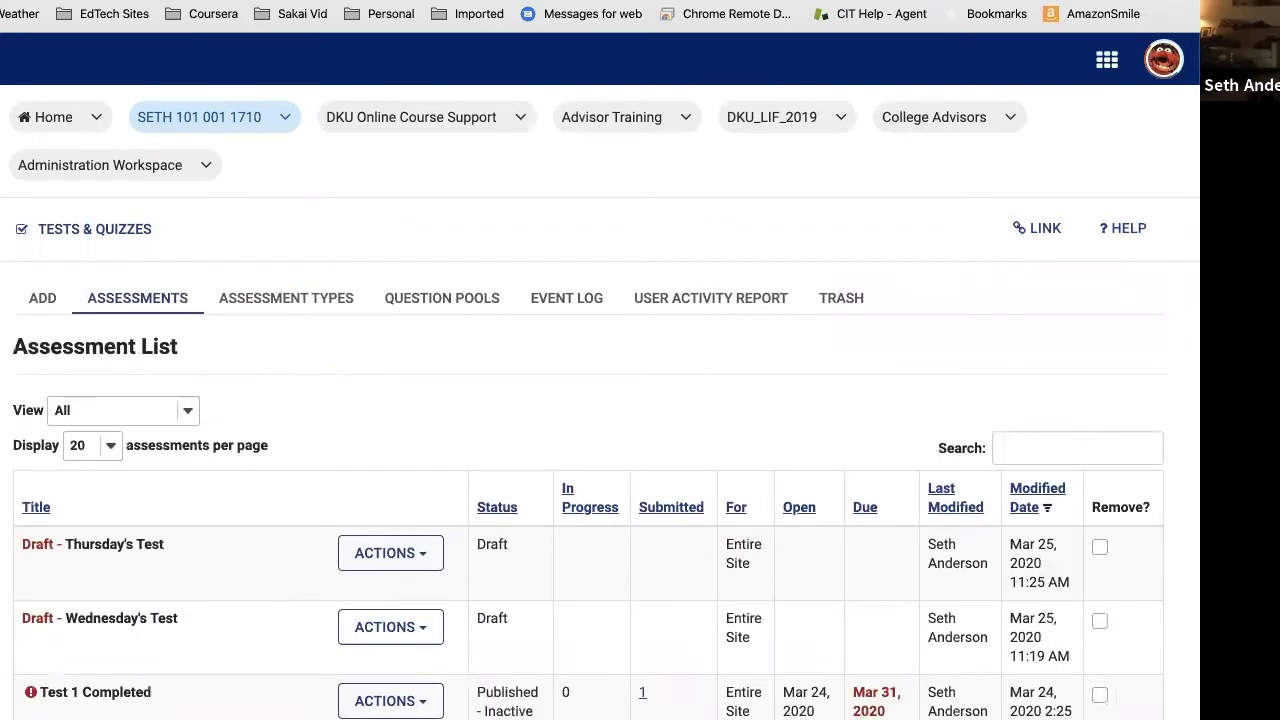
Step: Start a new assessment titled "Test 4" that is created using markup text
scroll(150, 350, down, 1)
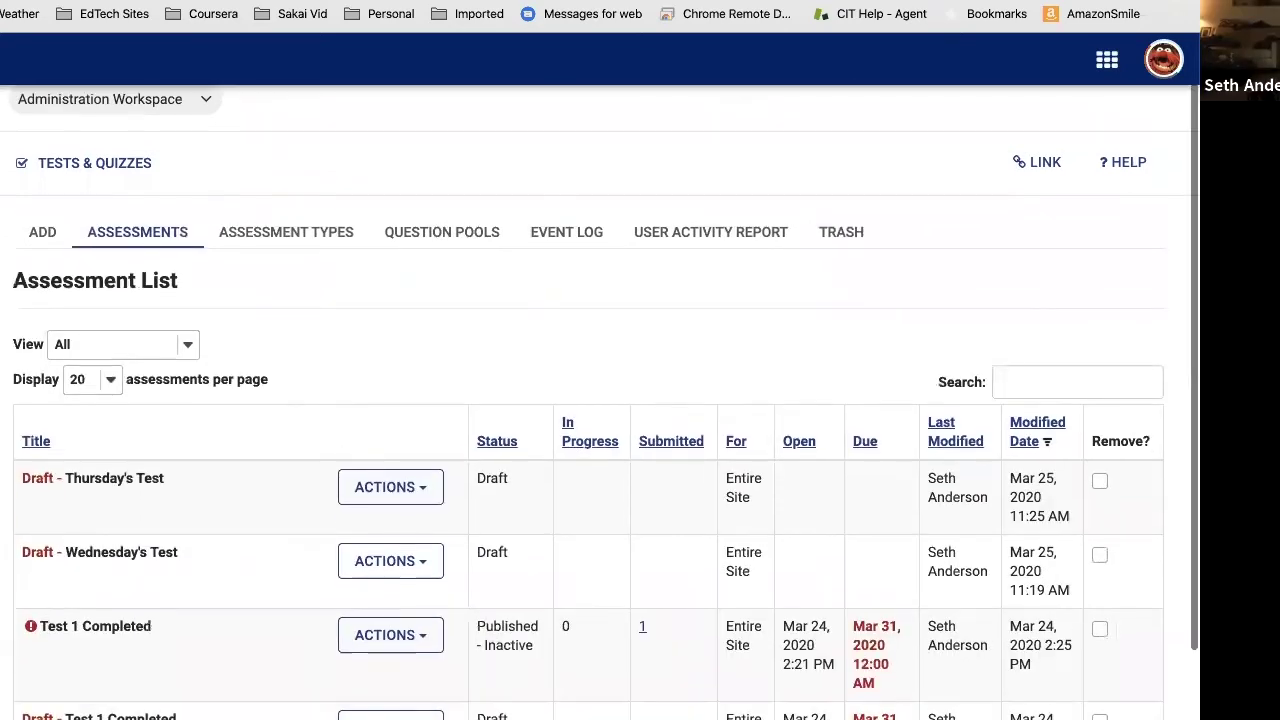
click(43, 248)
click(93, 497)
click(276, 422)
text(Test 4)
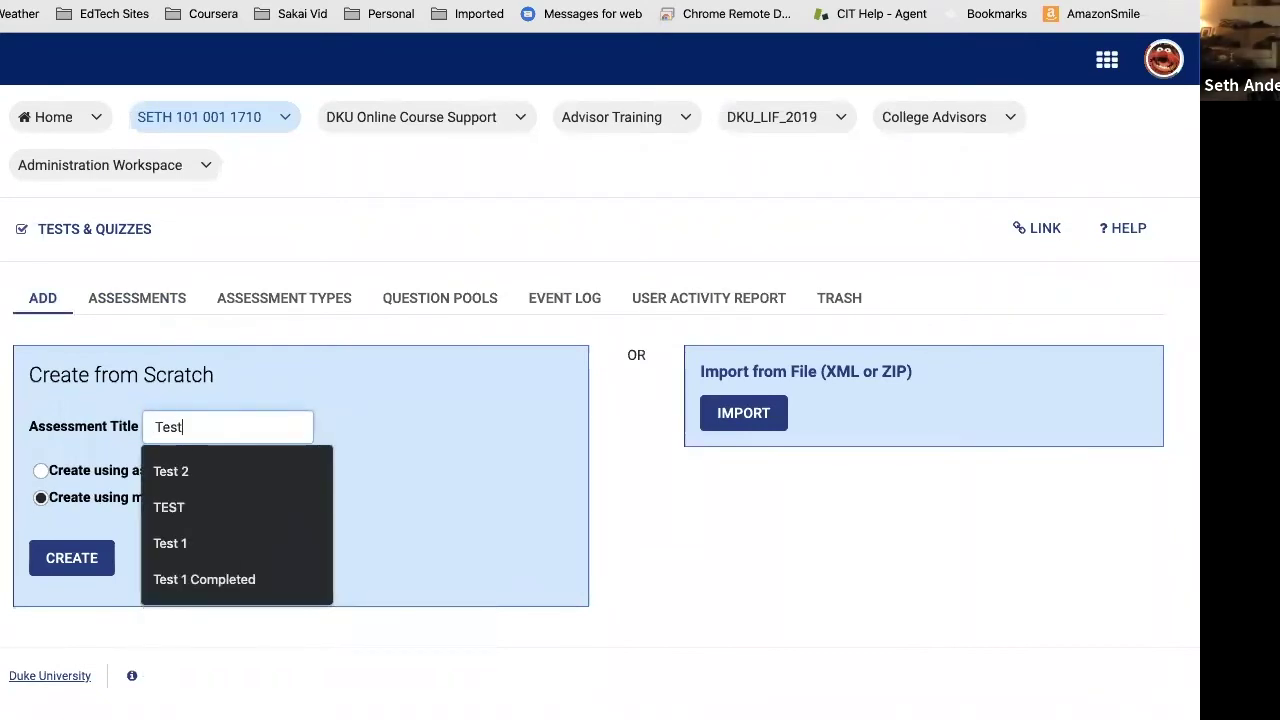
click(73, 568)
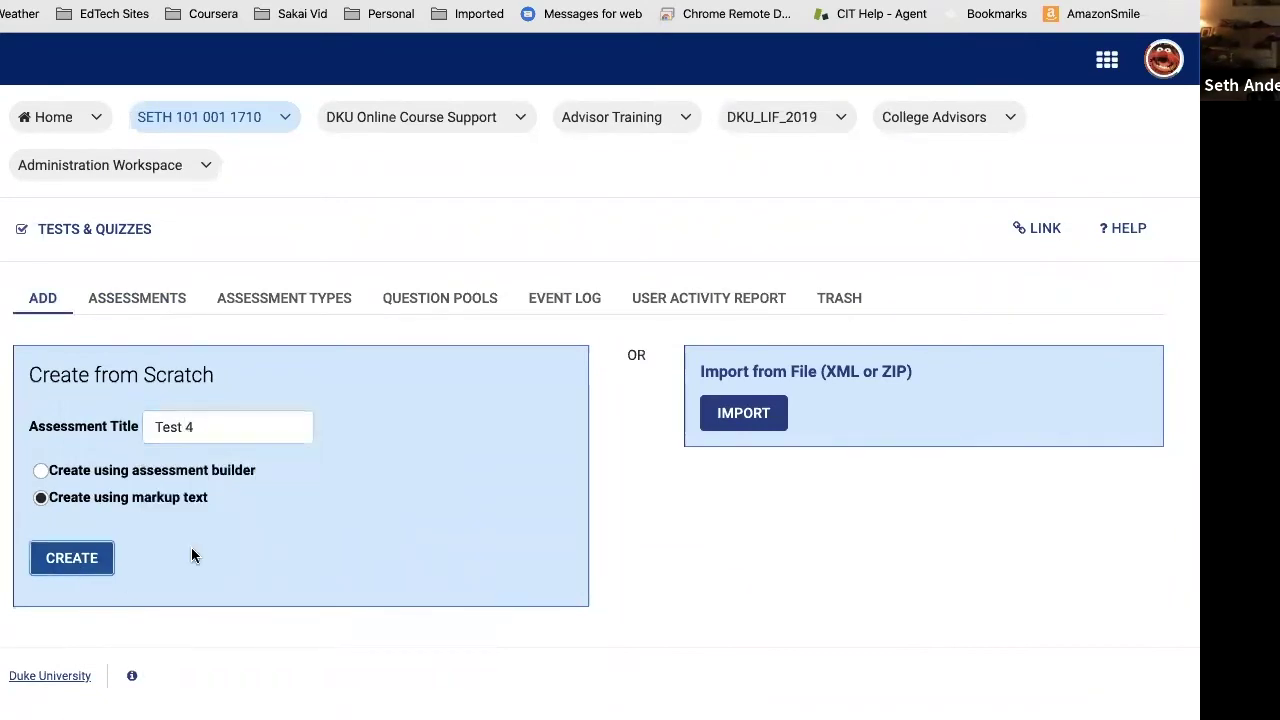
Step: Examine the markup instructions and examples for fill-in-the-blank and single-correct multiple choice questions
scroll(527, 543, down, 5)
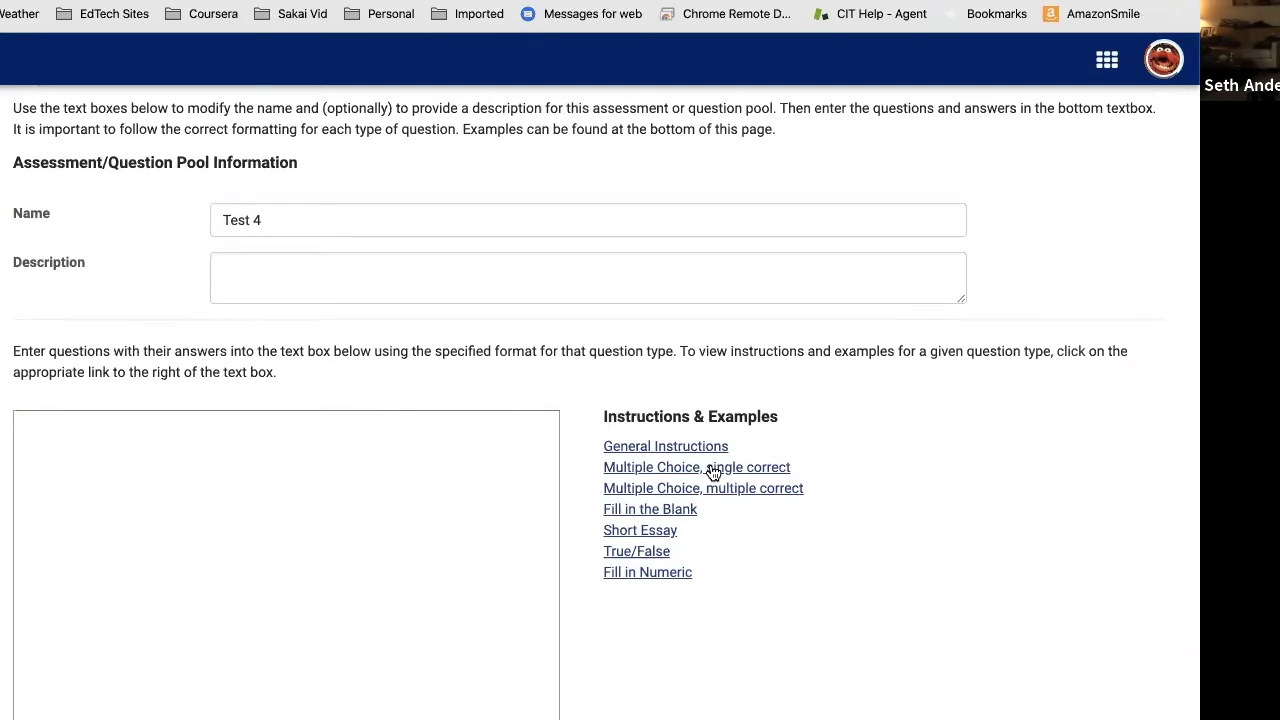
click(667, 510)
scroll(759, 545, down, 1)
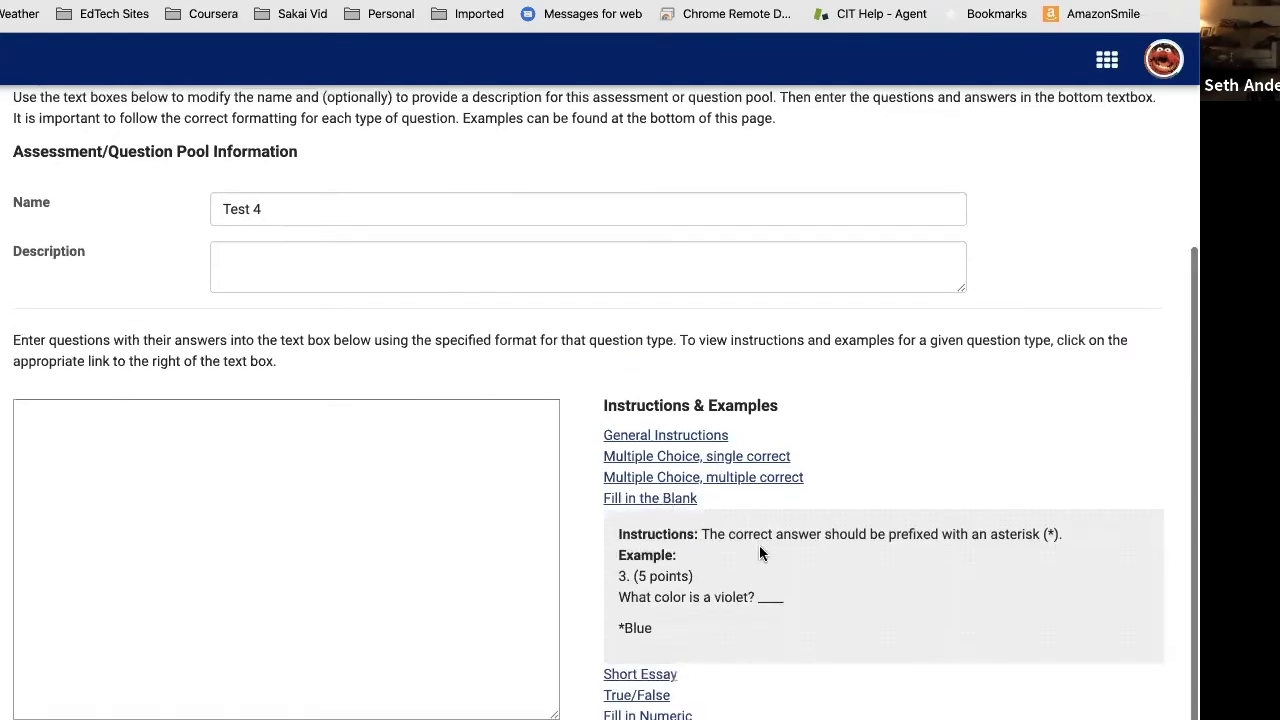
scroll(762, 548, left, 1)
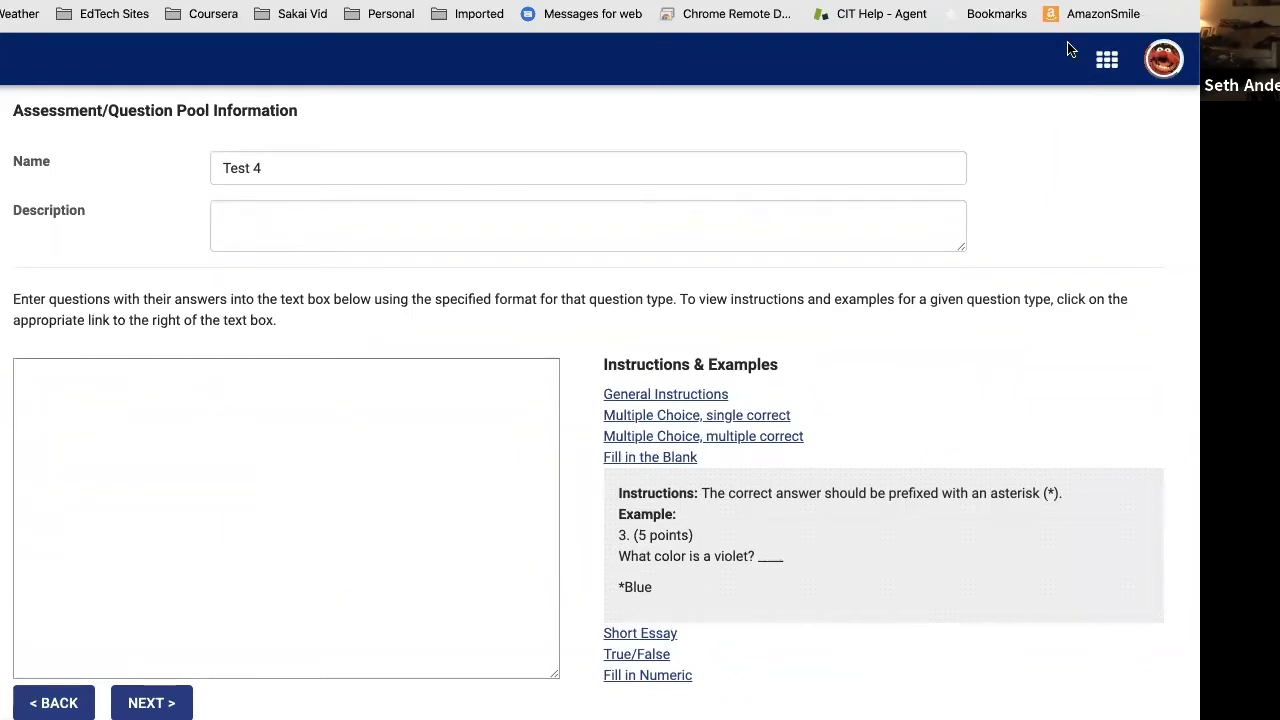
click(667, 419)
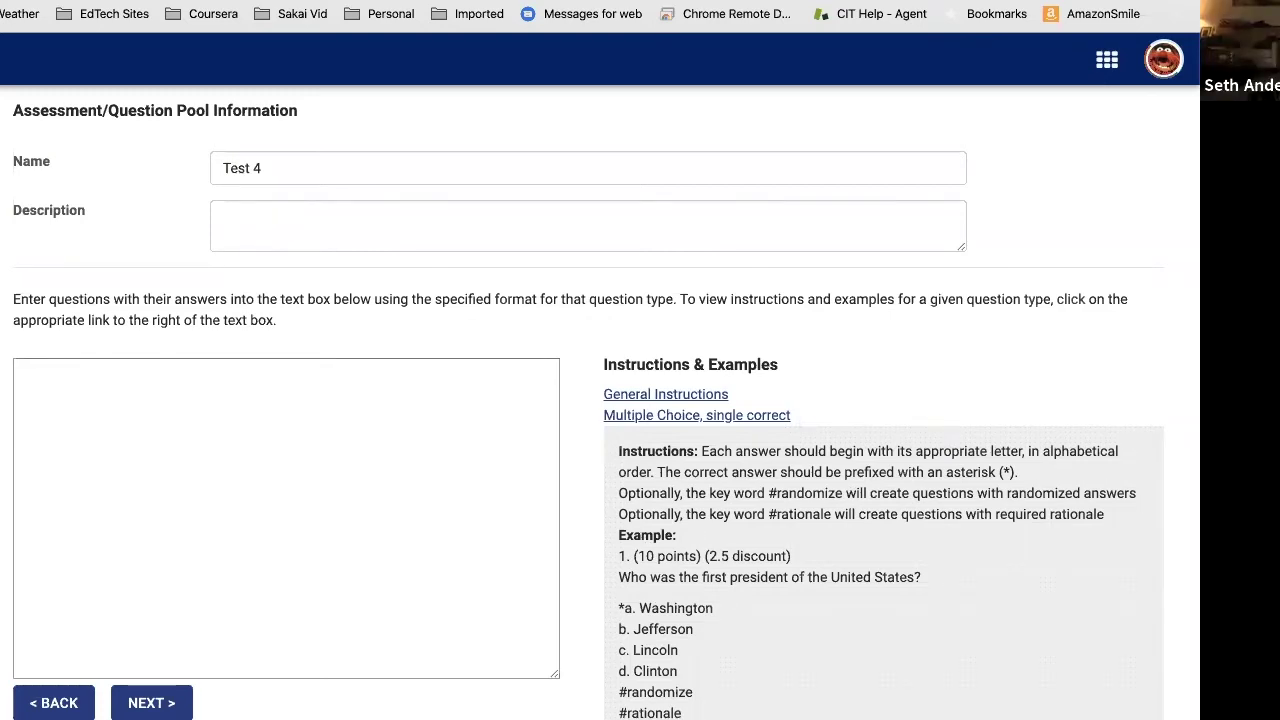
Step: Leave the Test 4 markup form for the assessment list and look at the actions for the published Test 1 Completed
scroll(600, 400, up, 5)
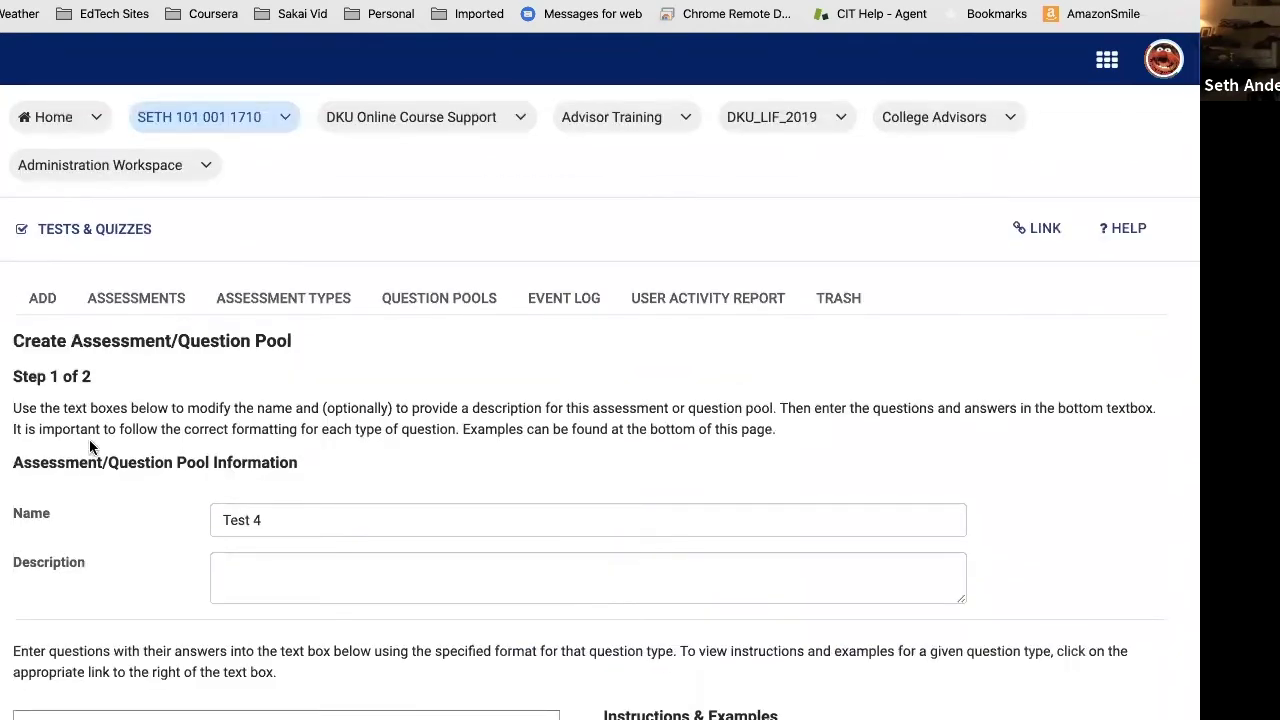
click(136, 300)
scroll(91, 366, down, 5)
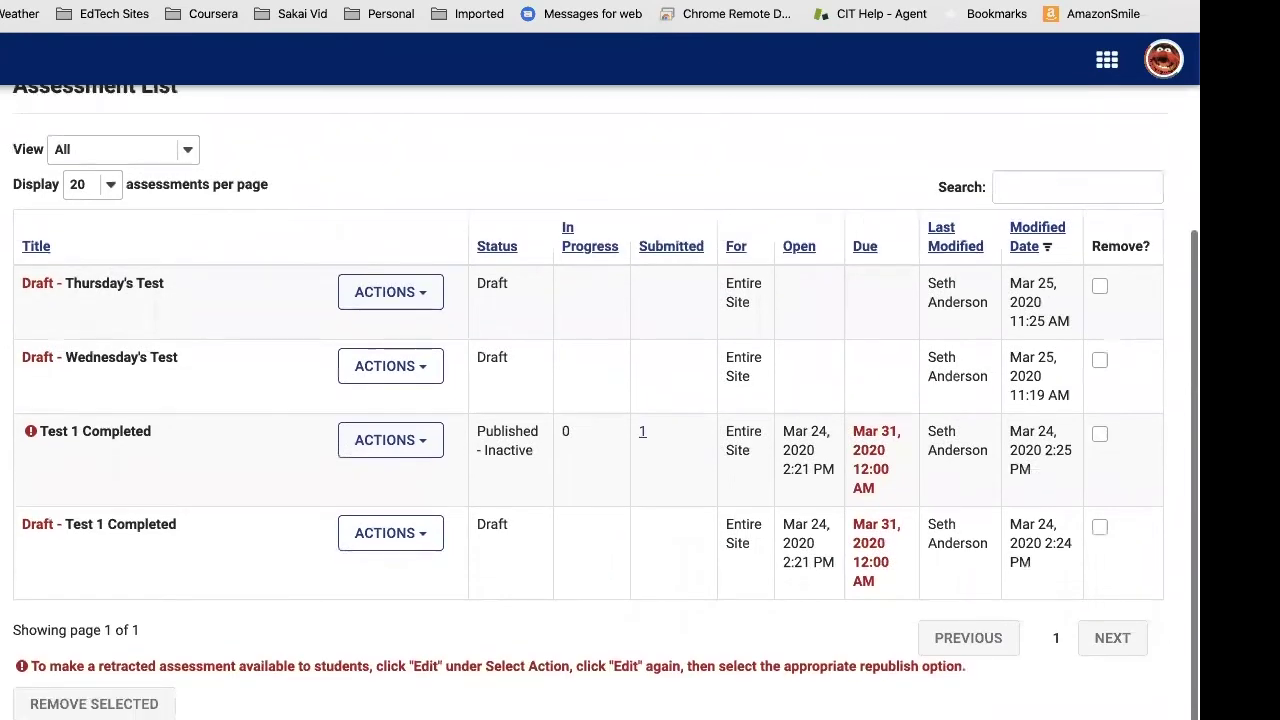
click(423, 447)
click(440, 448)
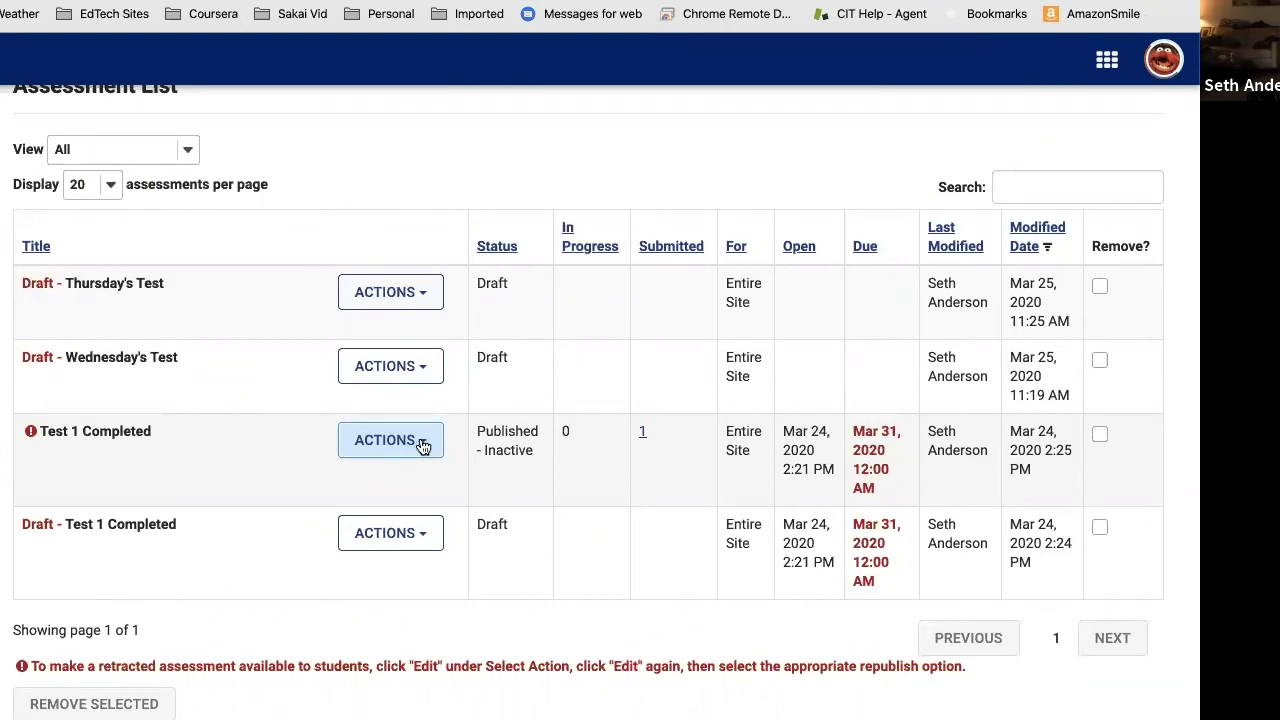
Step: Open the draft Test 1 Completed for editing and look through its questions
click(412, 532)
click(351, 577)
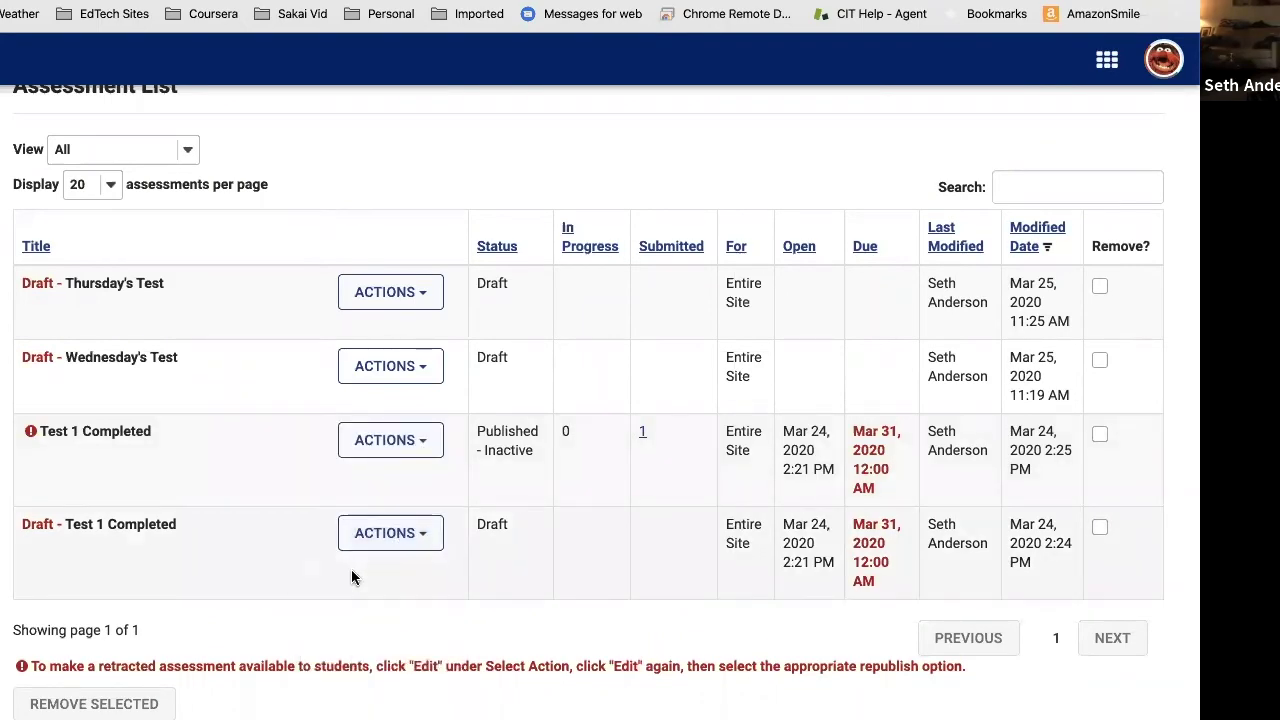
scroll(183, 557, down, 5)
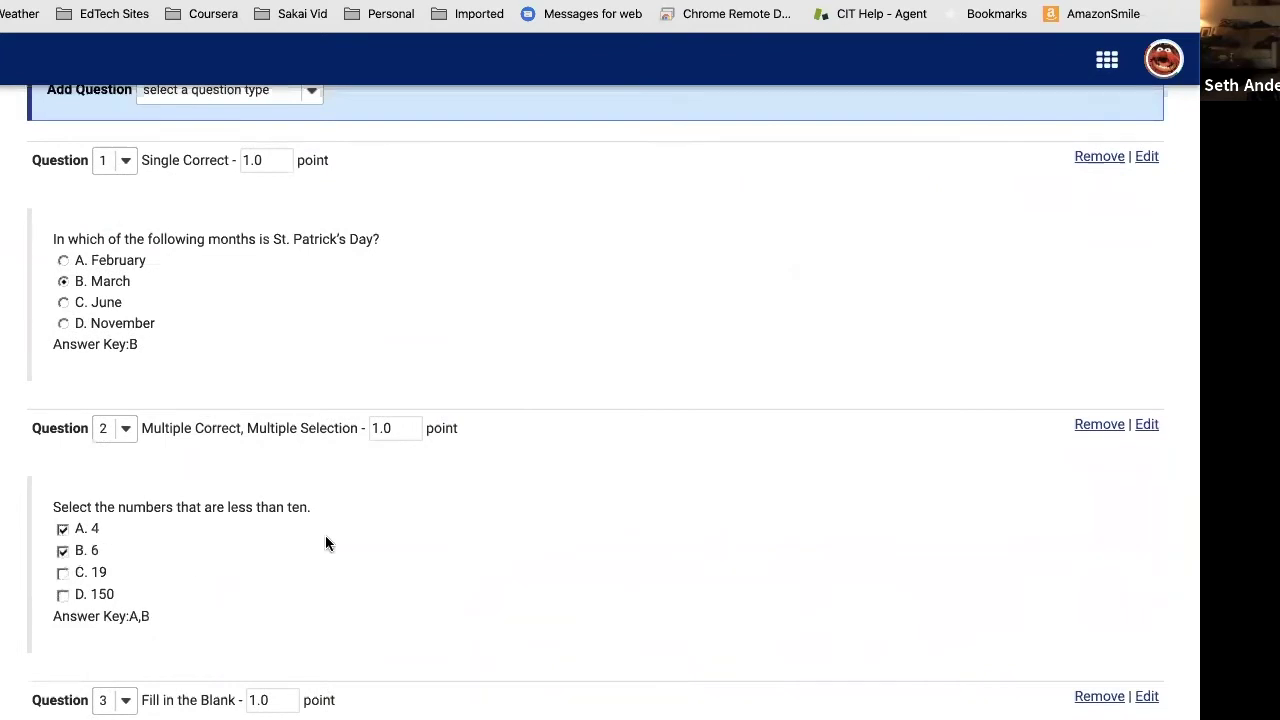
scroll(325, 537, up, 5)
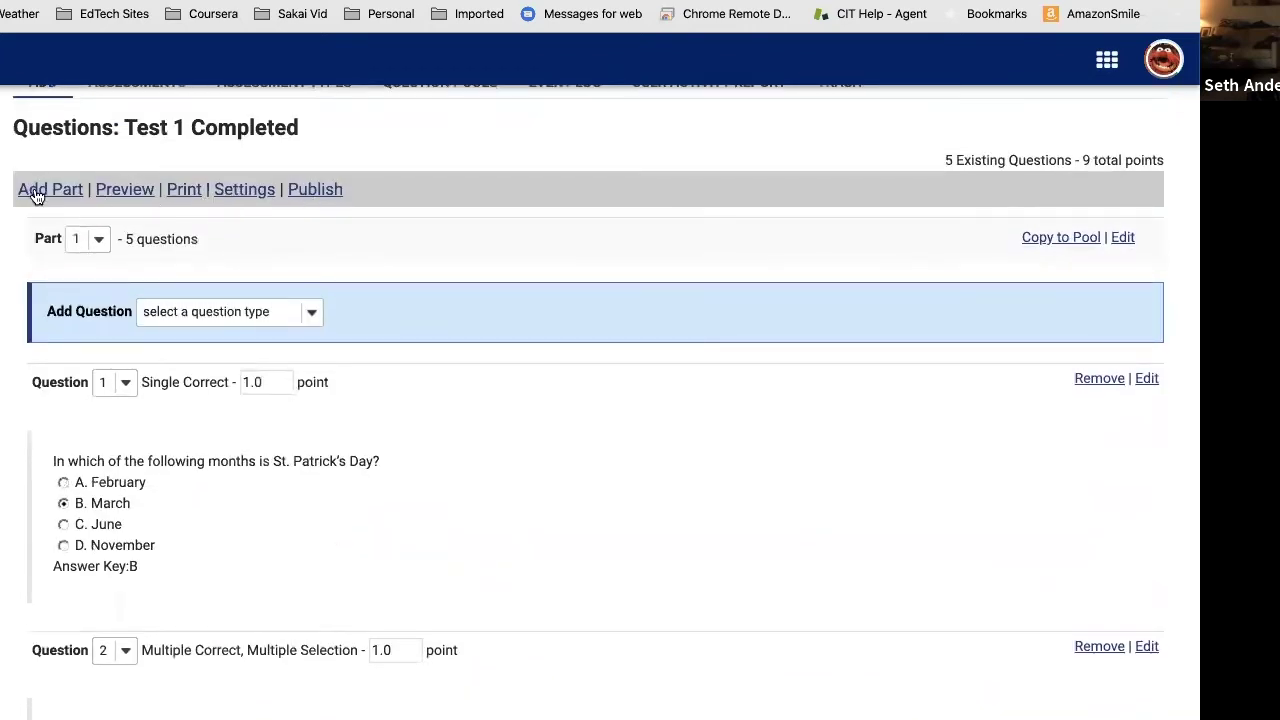
scroll(14, 214, up, 5)
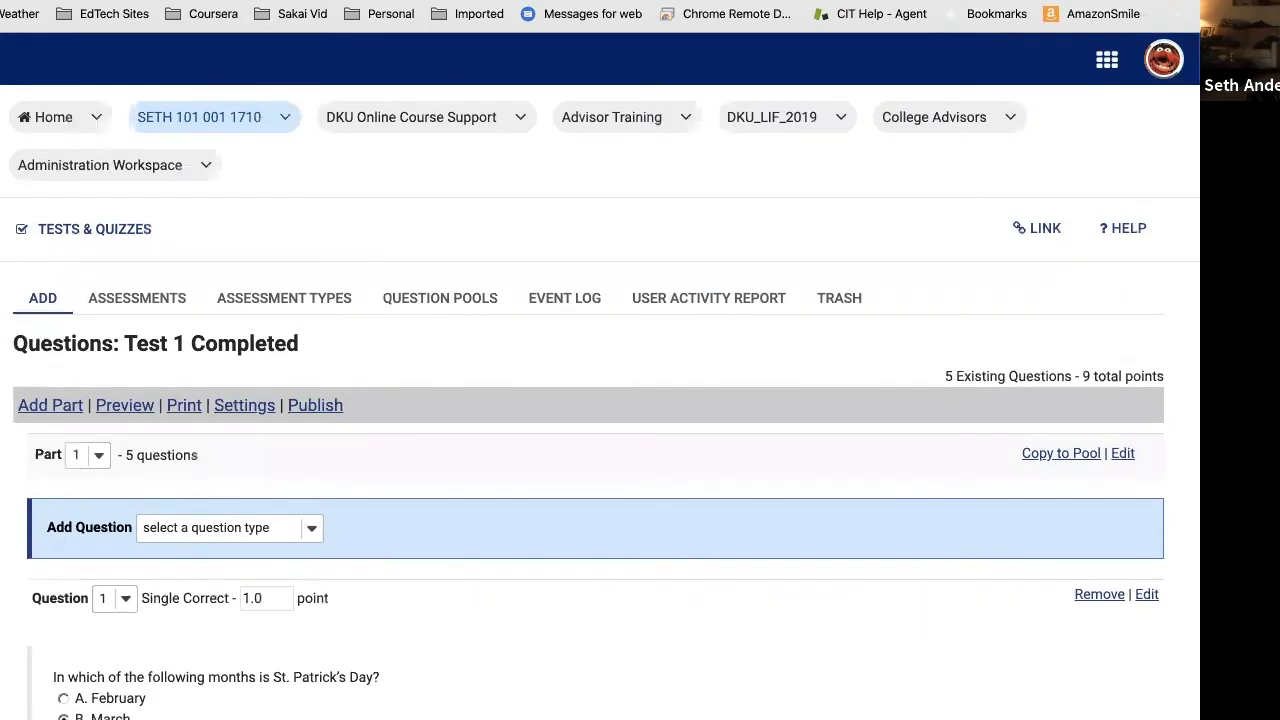
key(alt+Left)
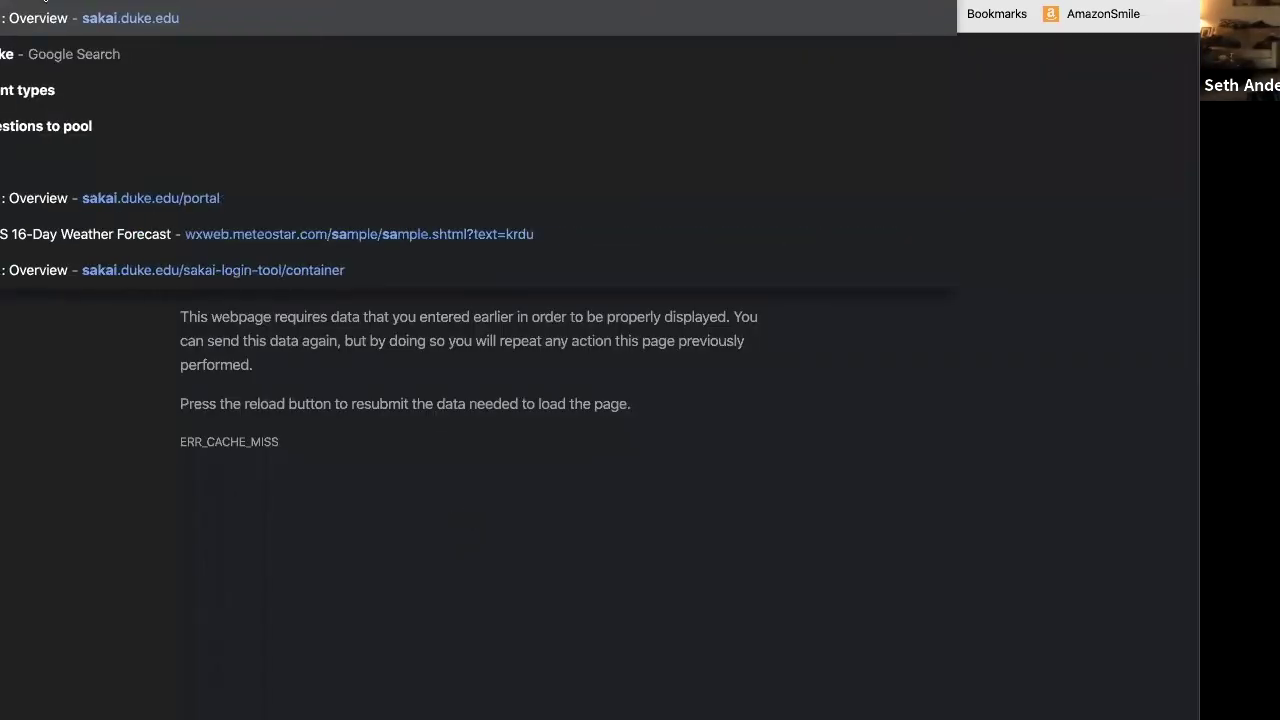
click(40, 14)
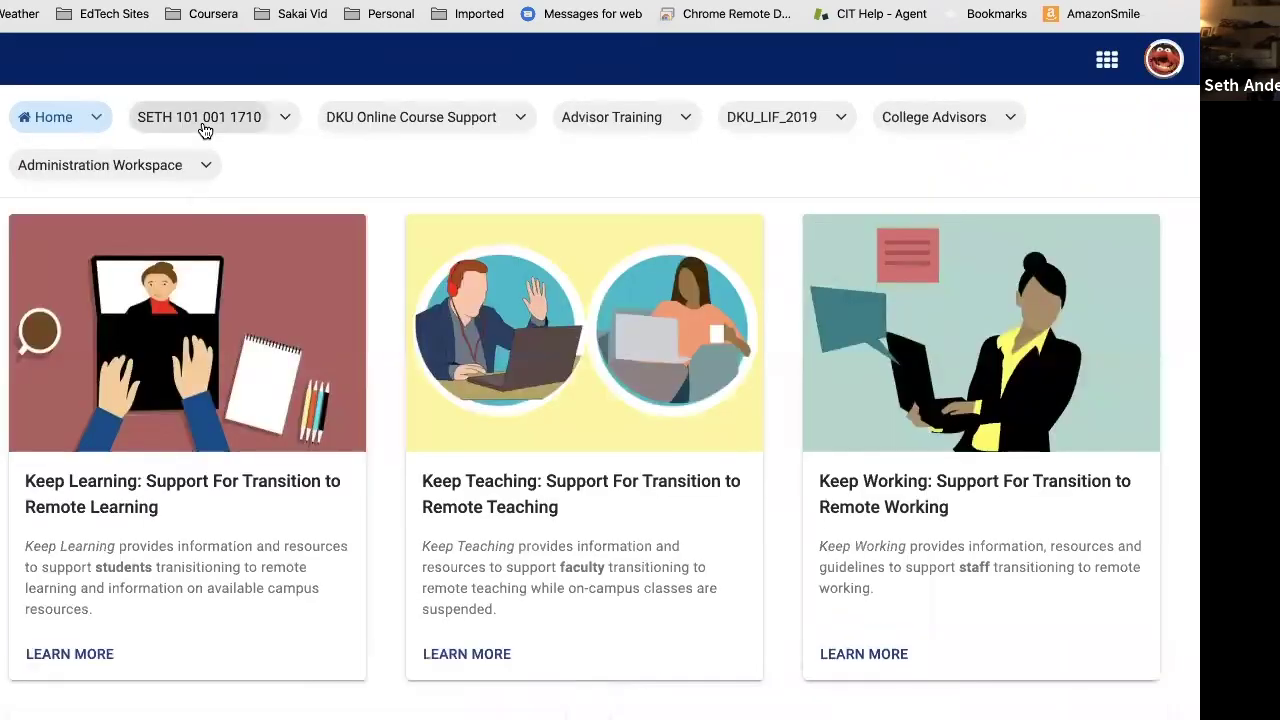
click(204, 130)
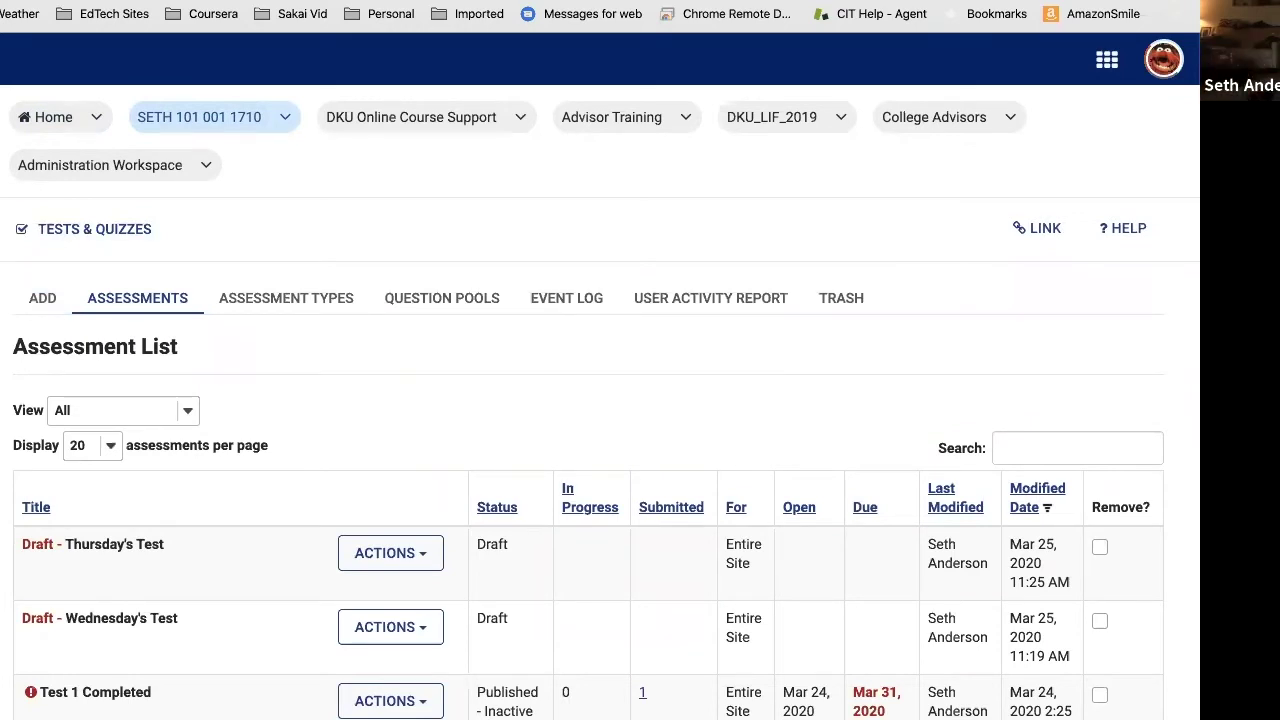
click(91, 232)
Step: Reopen the draft Test 1 Completed for editing and go through its questions down to the last one
scroll(235, 427, down, 2)
click(398, 608)
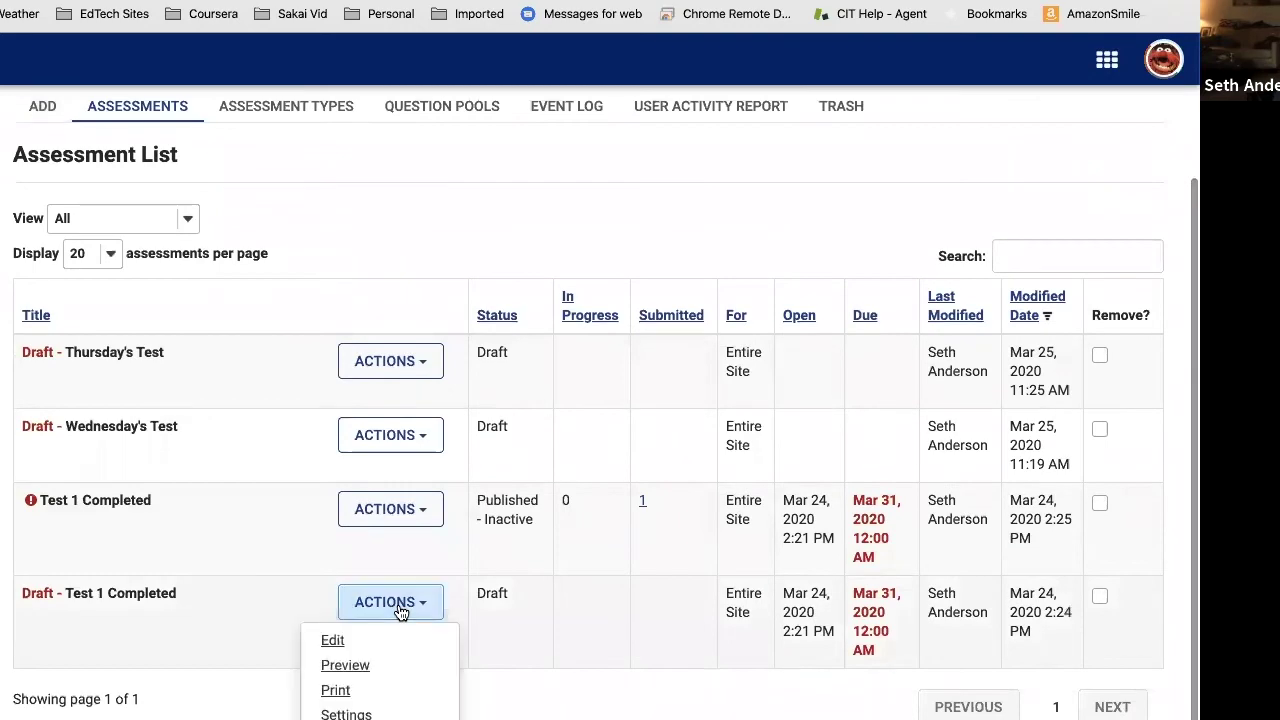
click(332, 640)
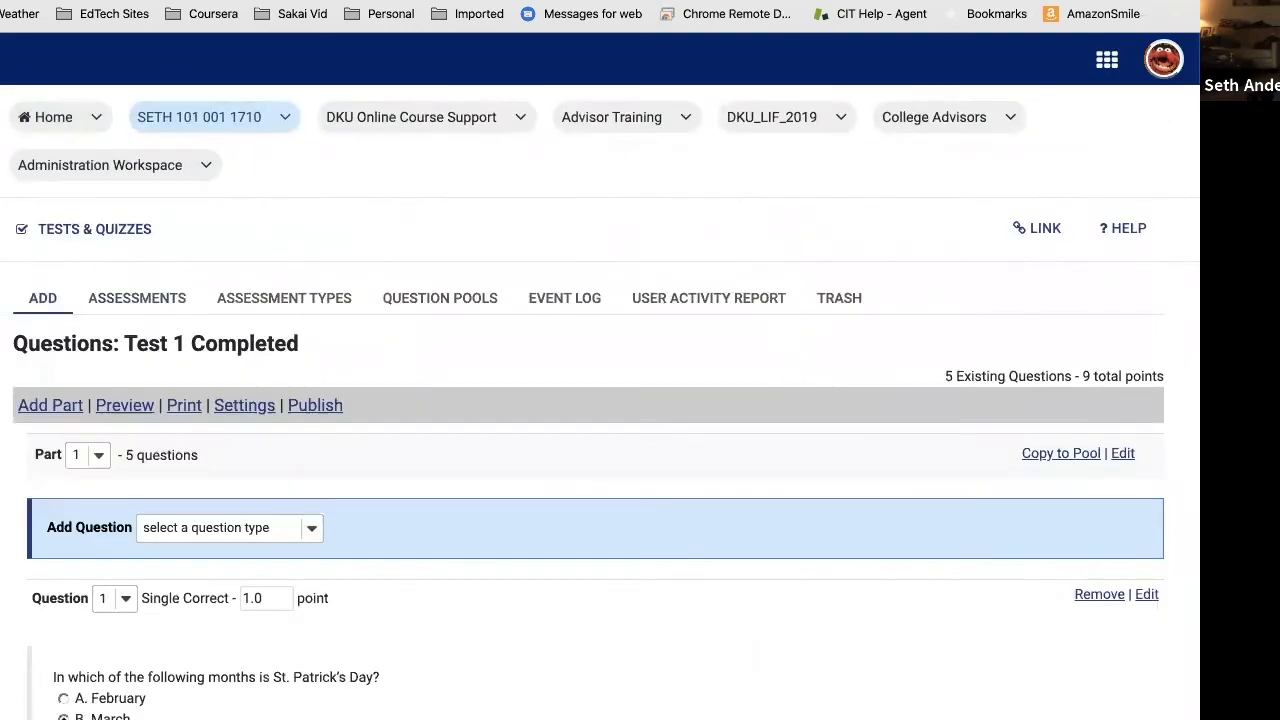
scroll(600, 409, down, 5)
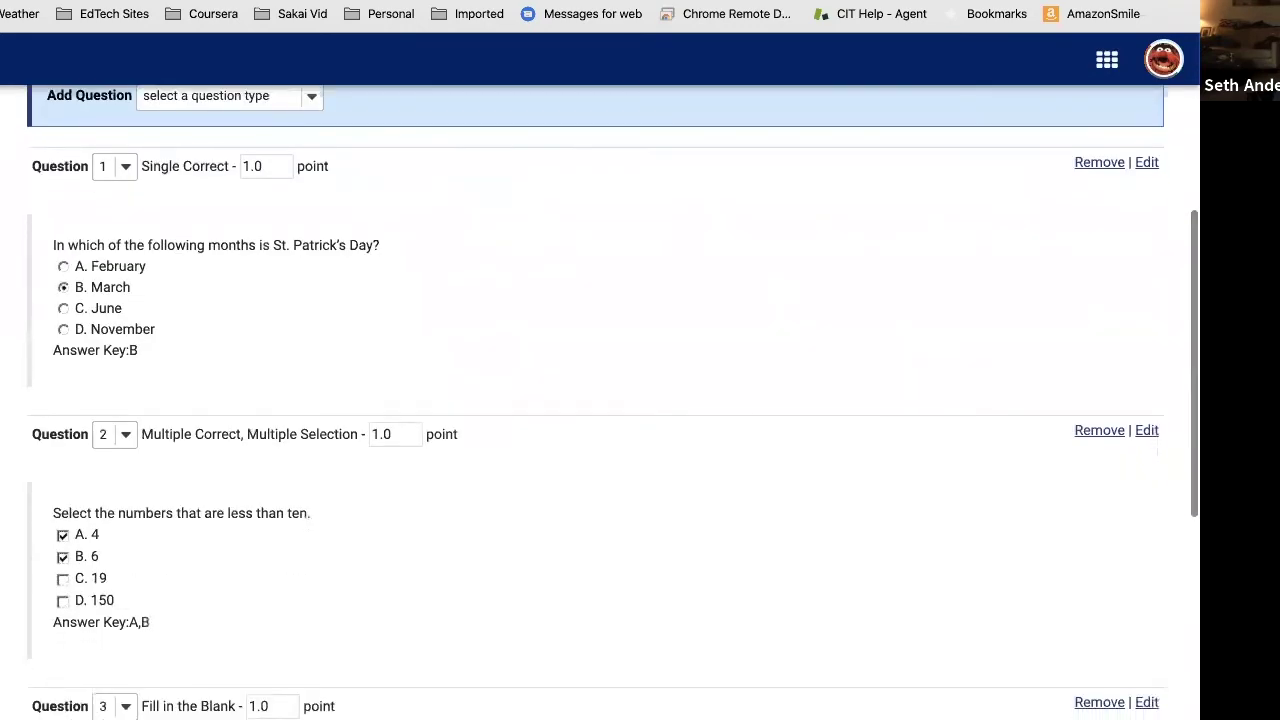
scroll(141, 489, up, 3)
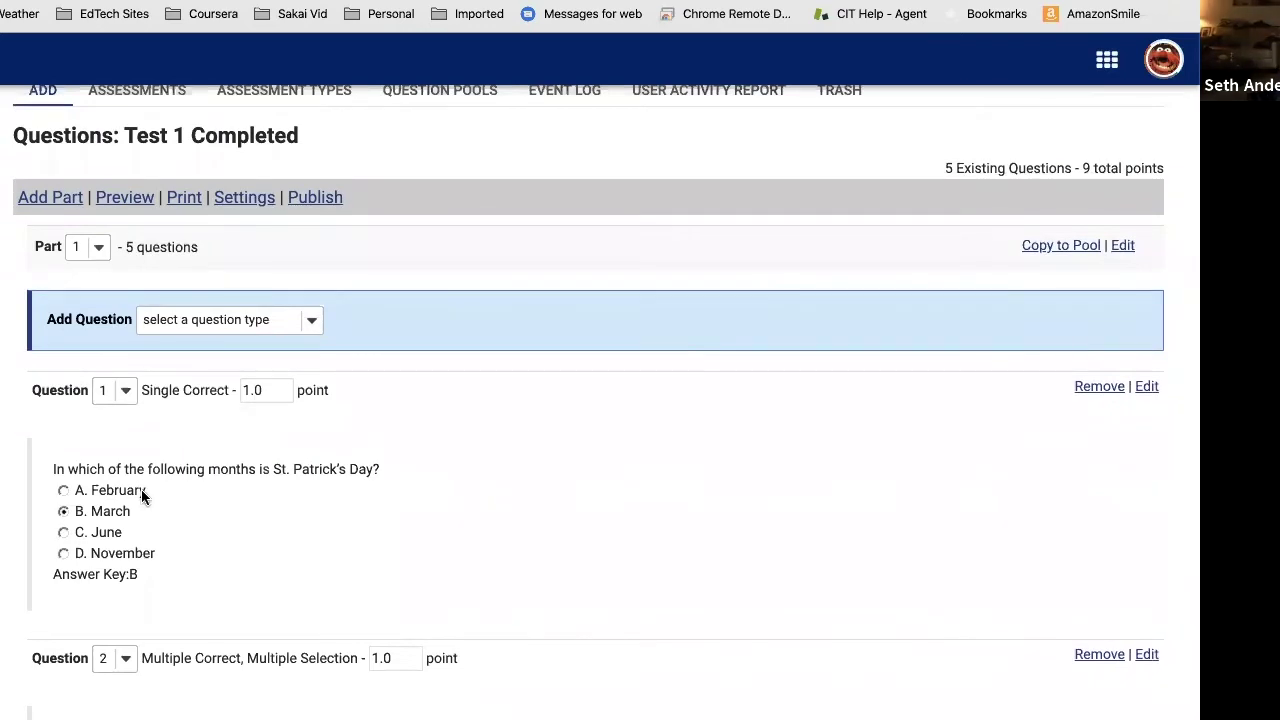
scroll(141, 489, down, 10)
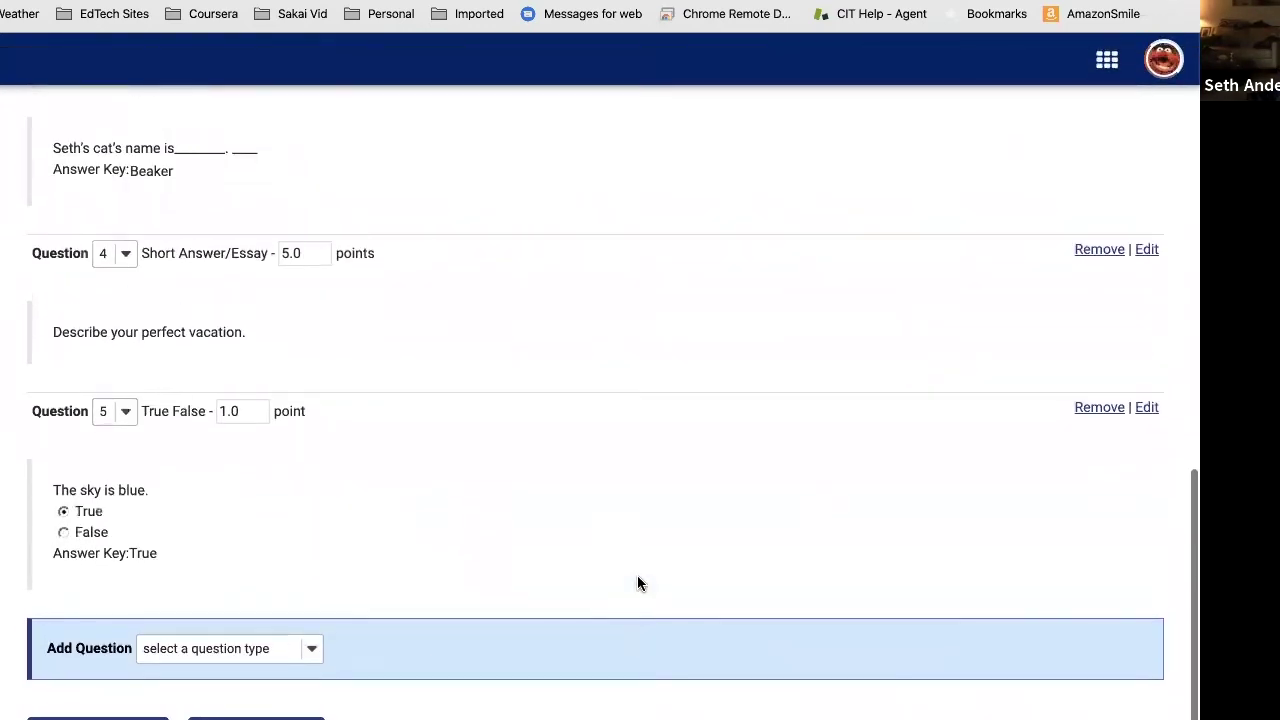
Step: Add a Multiple Choice question at the end of the test with the Multiple Correct, Single Selection answer type
click(303, 676)
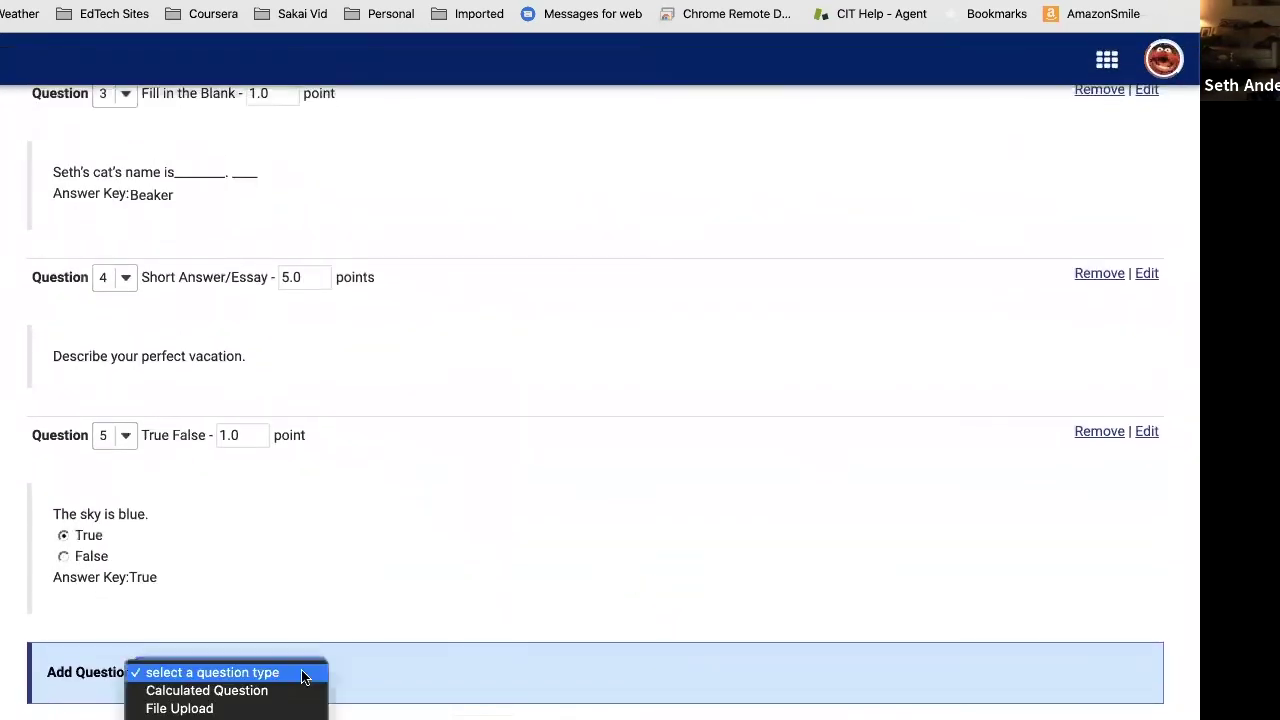
scroll(225, 680, down, 3)
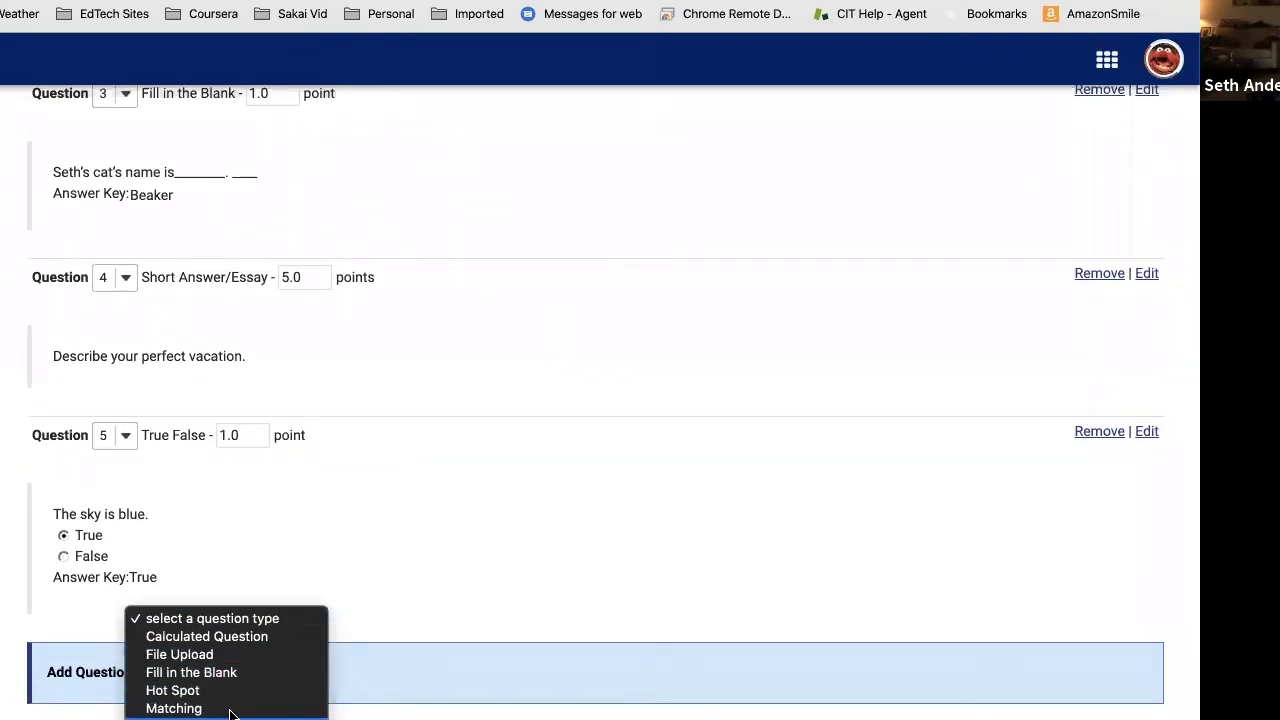
scroll(200, 690, down, 2)
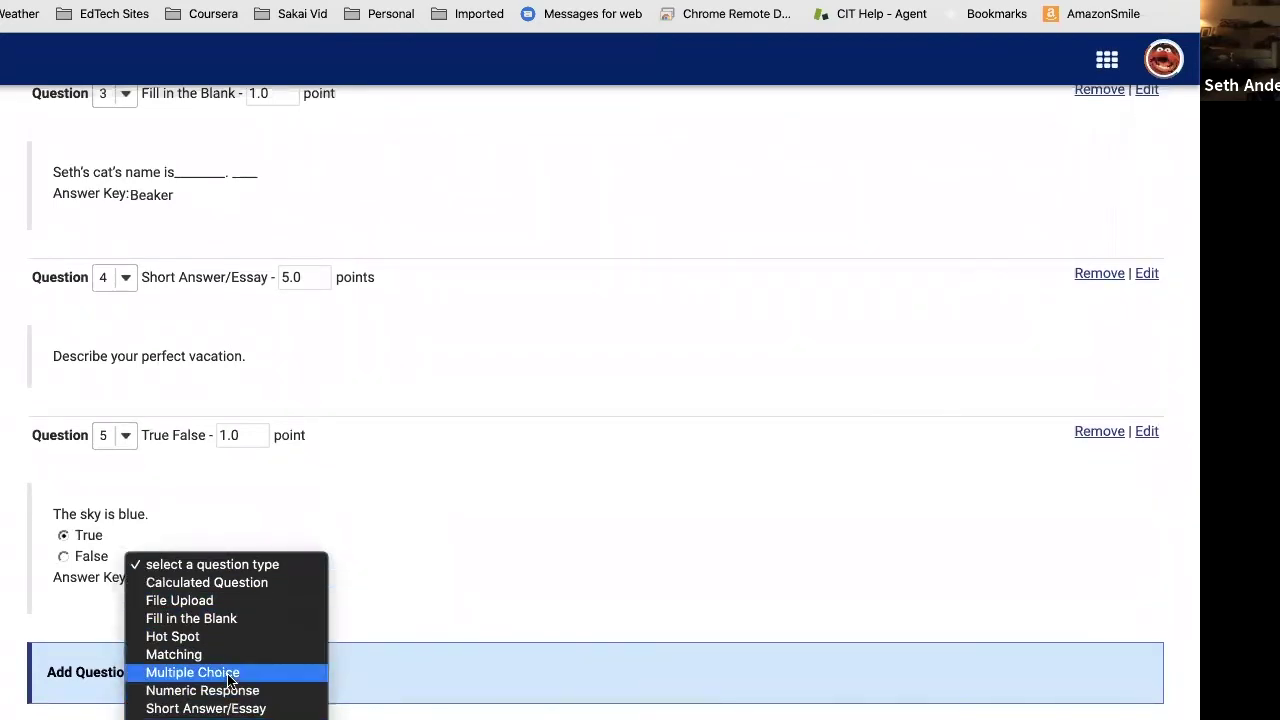
click(200, 671)
scroll(569, 467, down, 5)
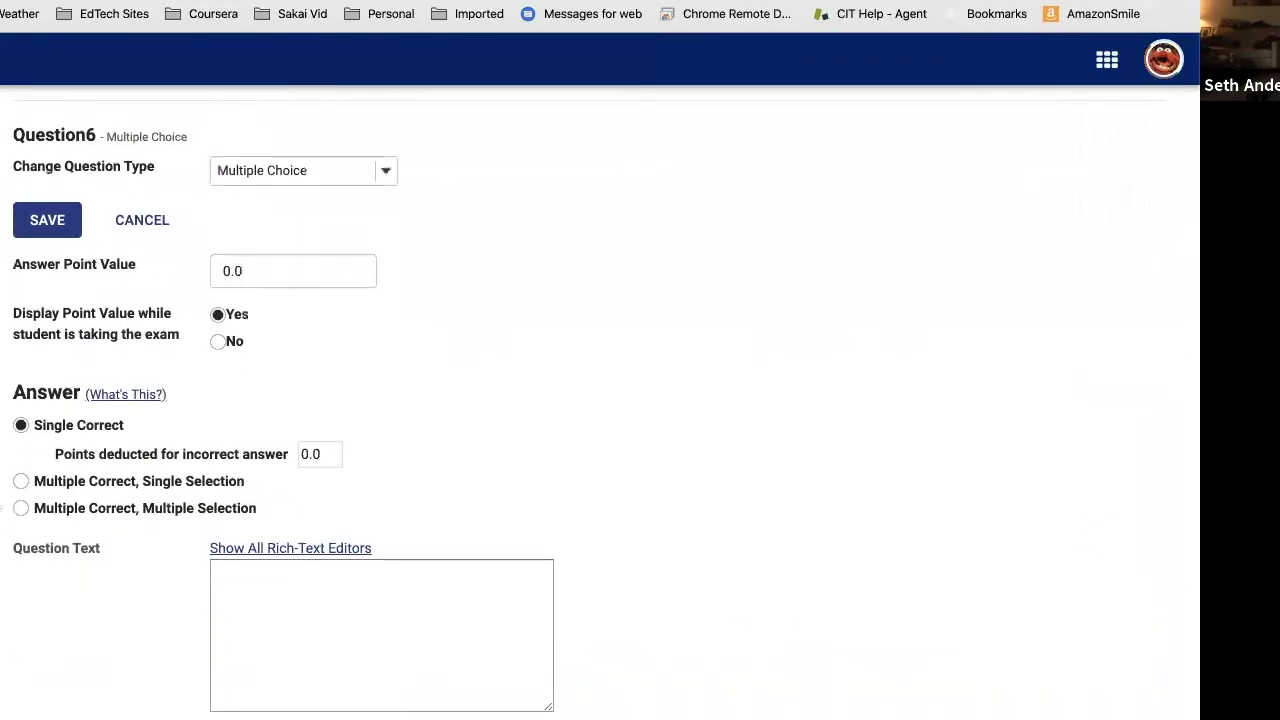
click(21, 481)
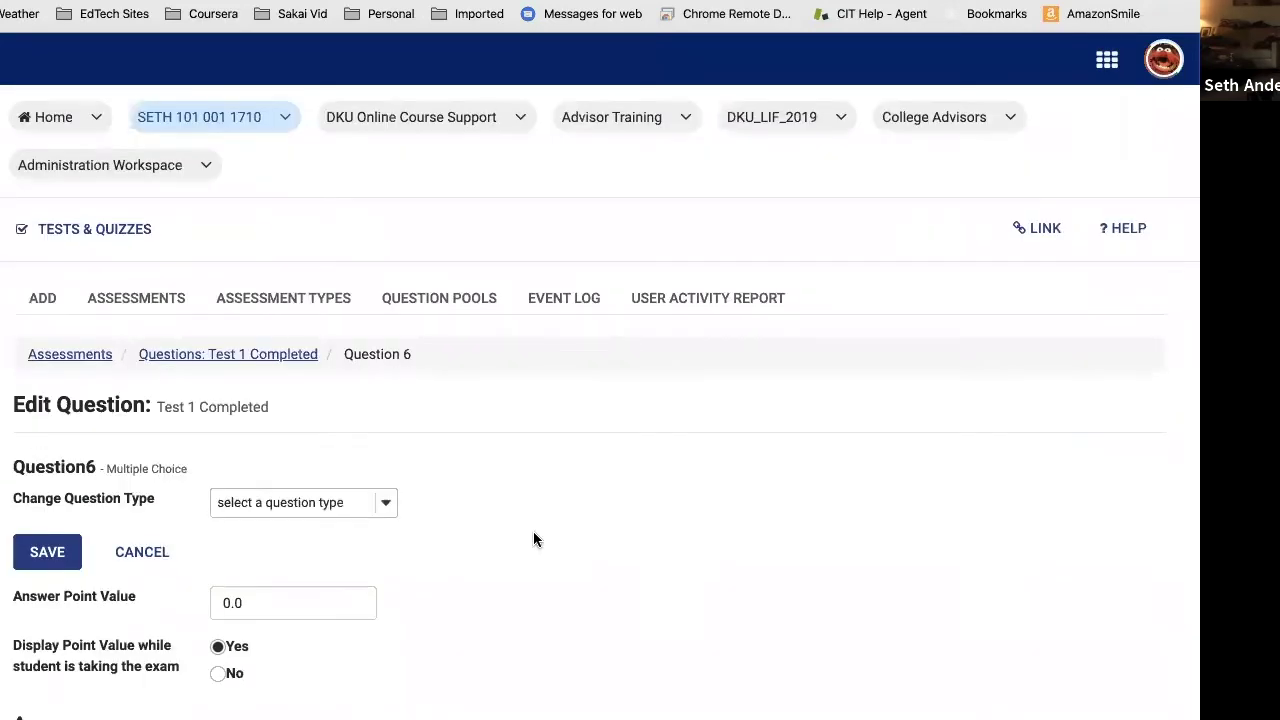
Step: Enter "What numbers are less than 10?" as the text of the new question
scroll(531, 535, down, 5)
click(229, 434)
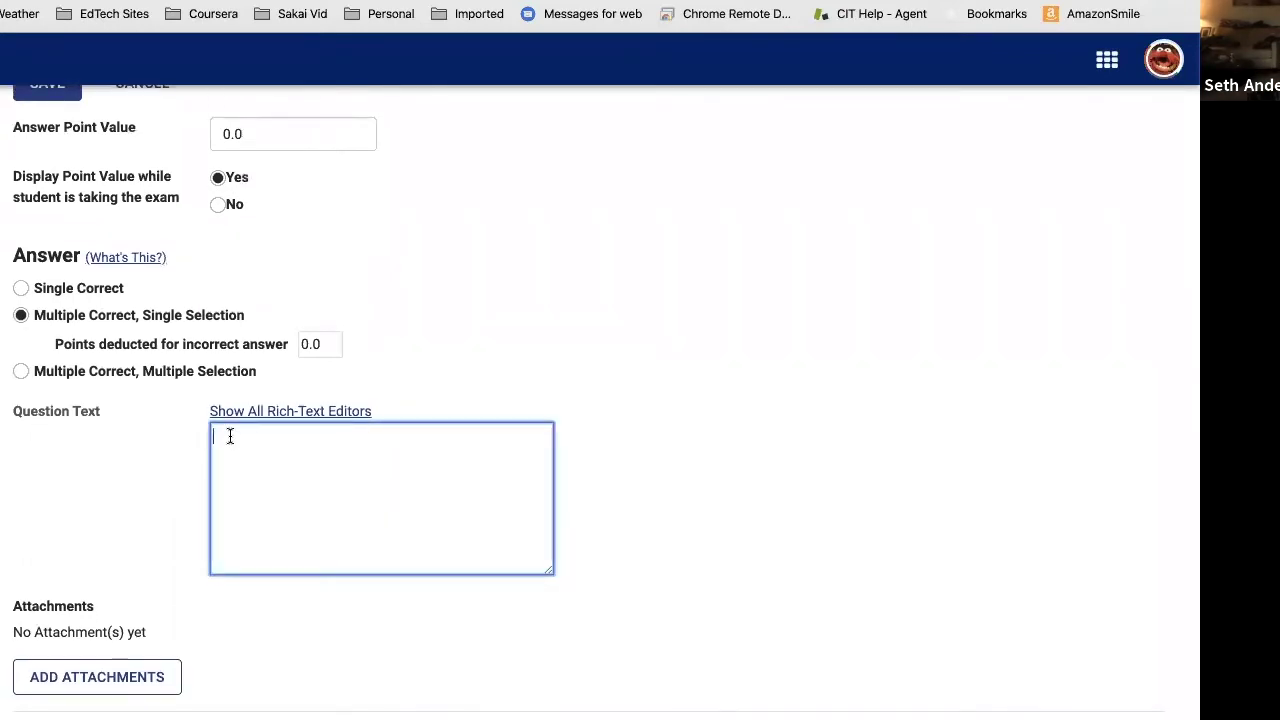
text(What nu)
text(mber is)
key(BackSpace)
key(BackSpace)
key(BackSpace)
key(BackSpace)
text(s are less t)
text(han 10)
text(.)
key(BackSpace)
text(?)
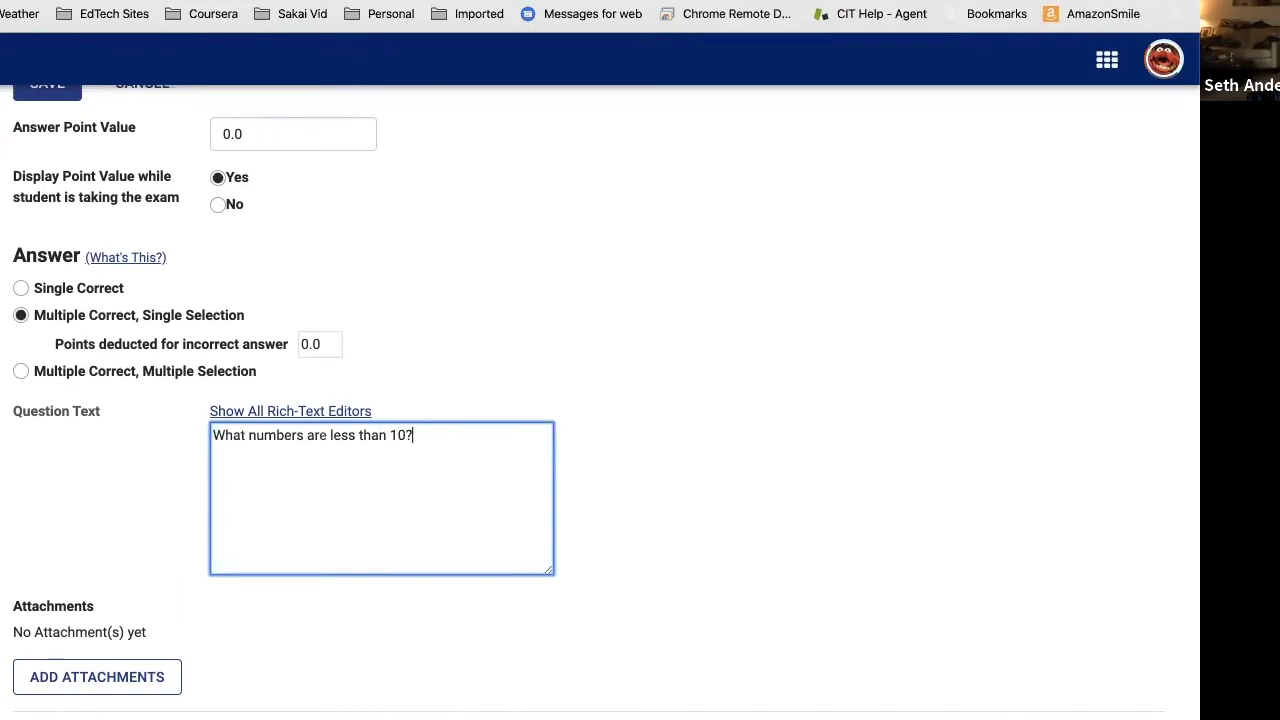
Step: Fill in answer choices A to D with four, six, 12 and 20
scroll(369, 528, down, 5)
click(232, 218)
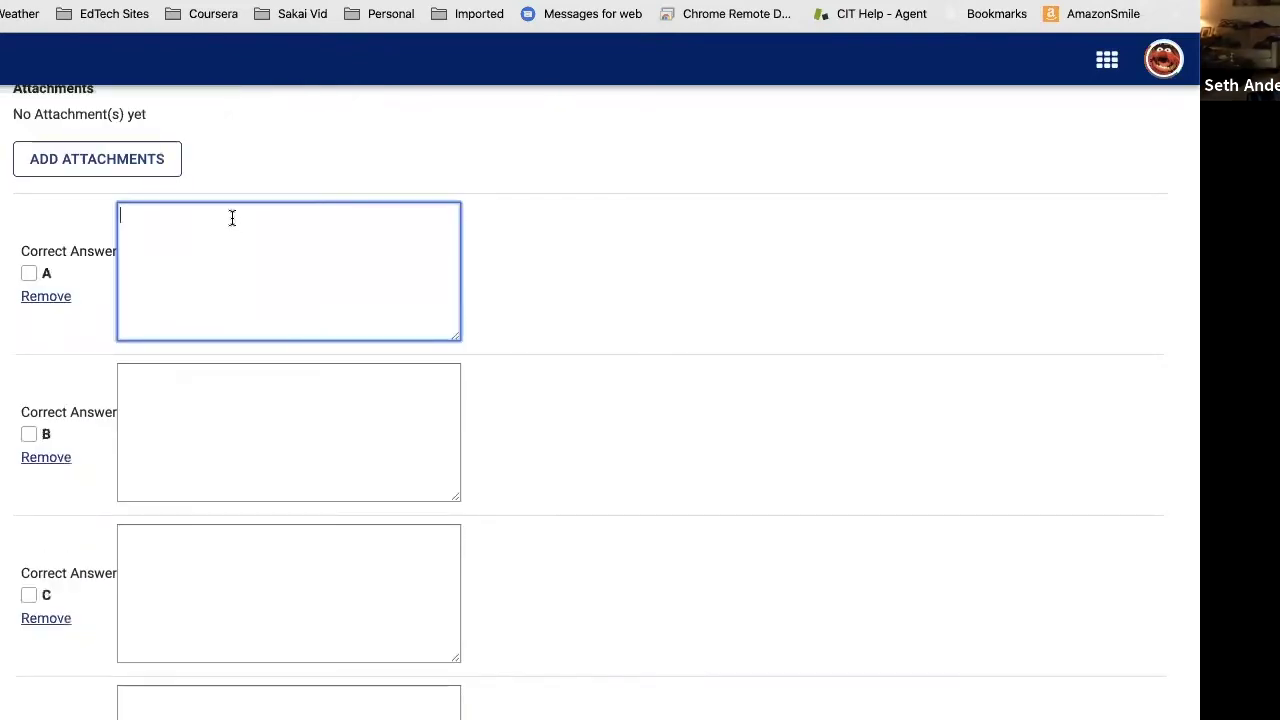
text(four)
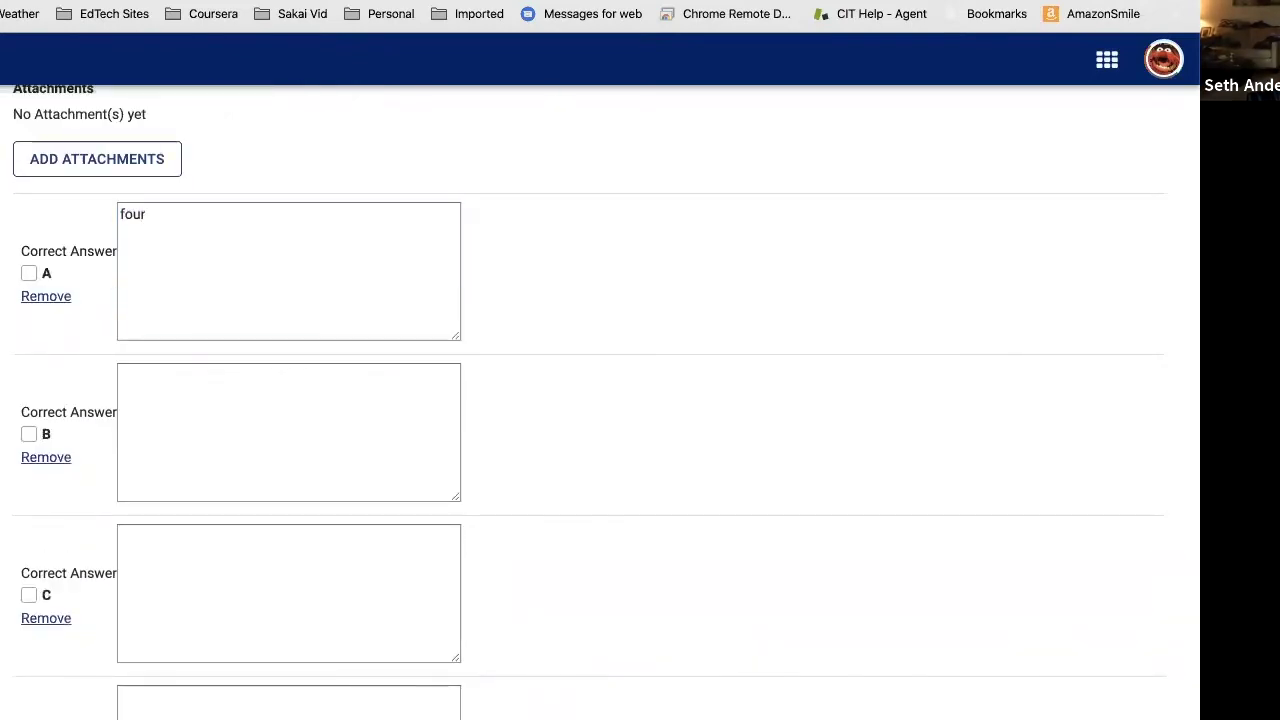
click(196, 367)
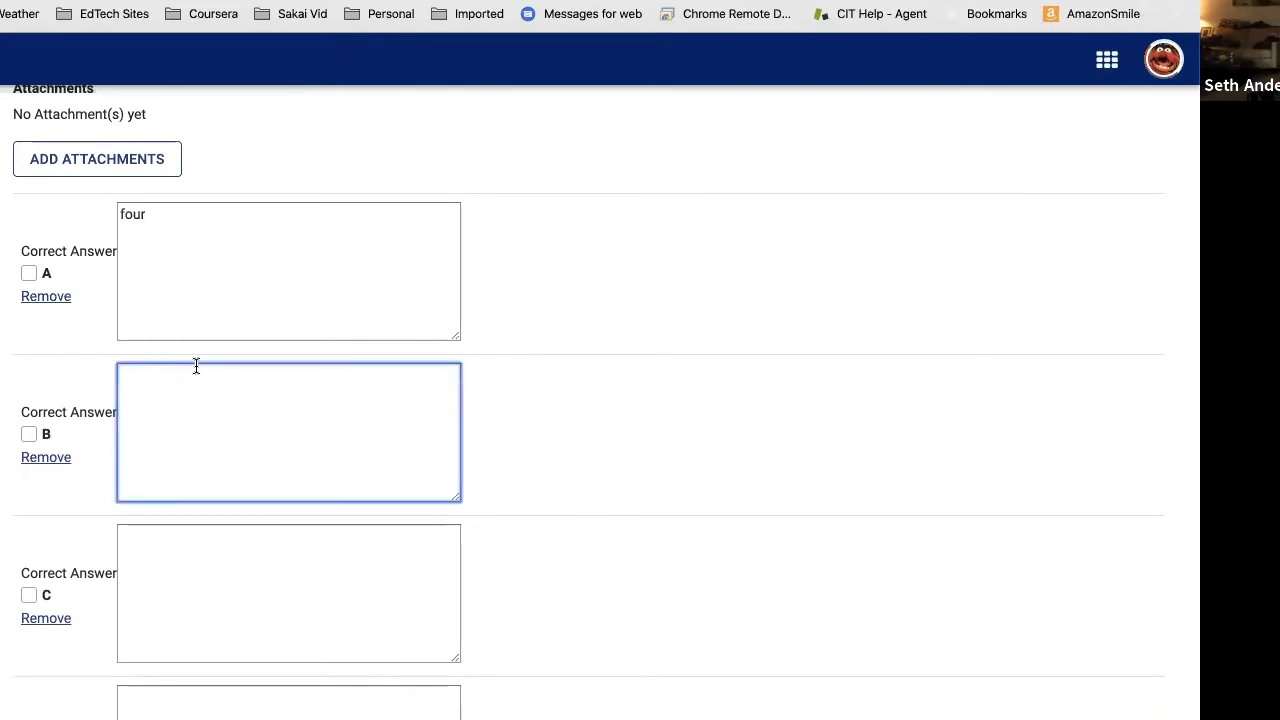
text(six)
click(184, 552)
text(12)
click(180, 708)
text(20)
Step: Mark answers A and B as correct and save the question
click(29, 273)
click(29, 434)
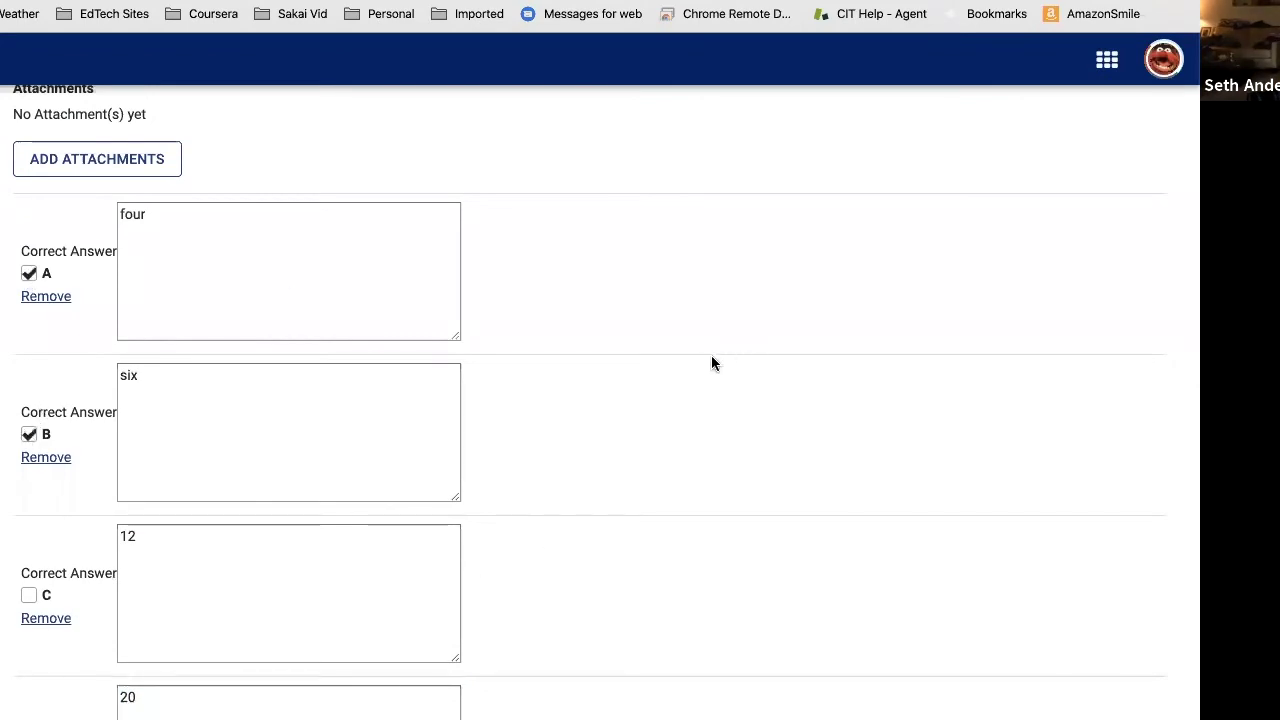
scroll(694, 366, up, 3)
scroll(695, 363, down, 7)
scroll(669, 354, down, 4)
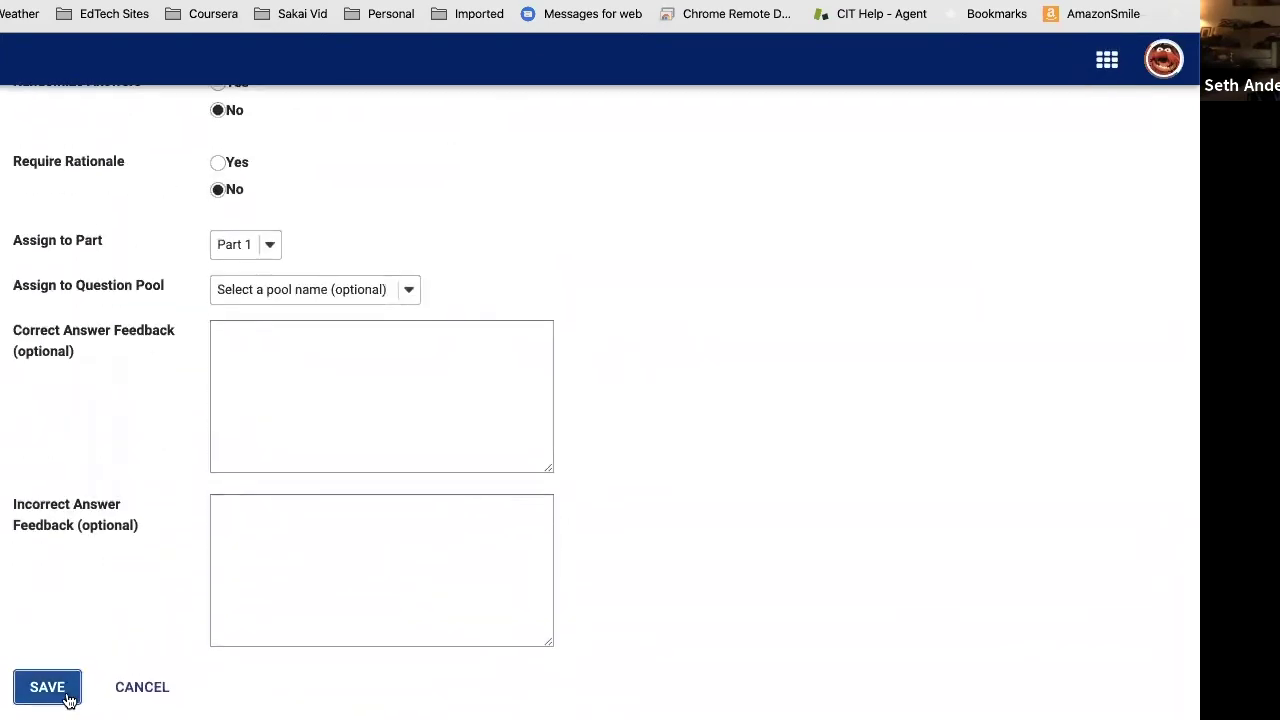
Step: Enter 1.0 as the point value of question 6 in the question list
scroll(607, 555, down, 9)
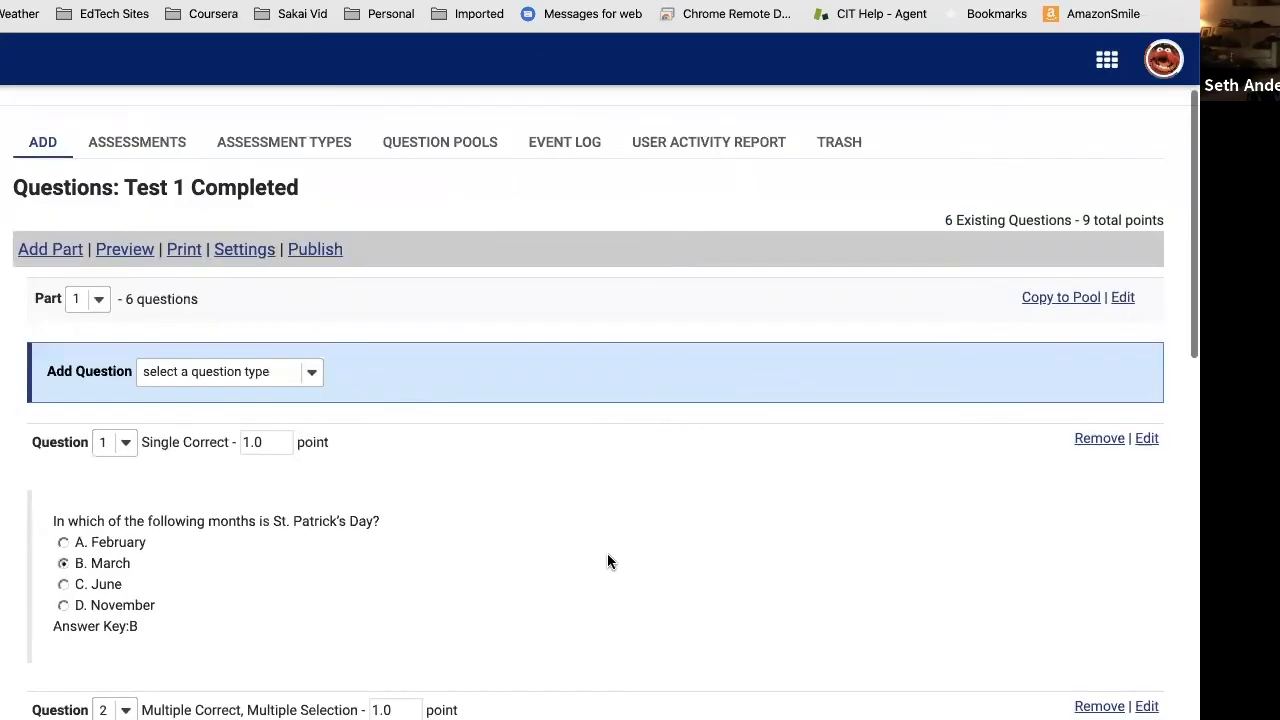
scroll(607, 564, down, 5)
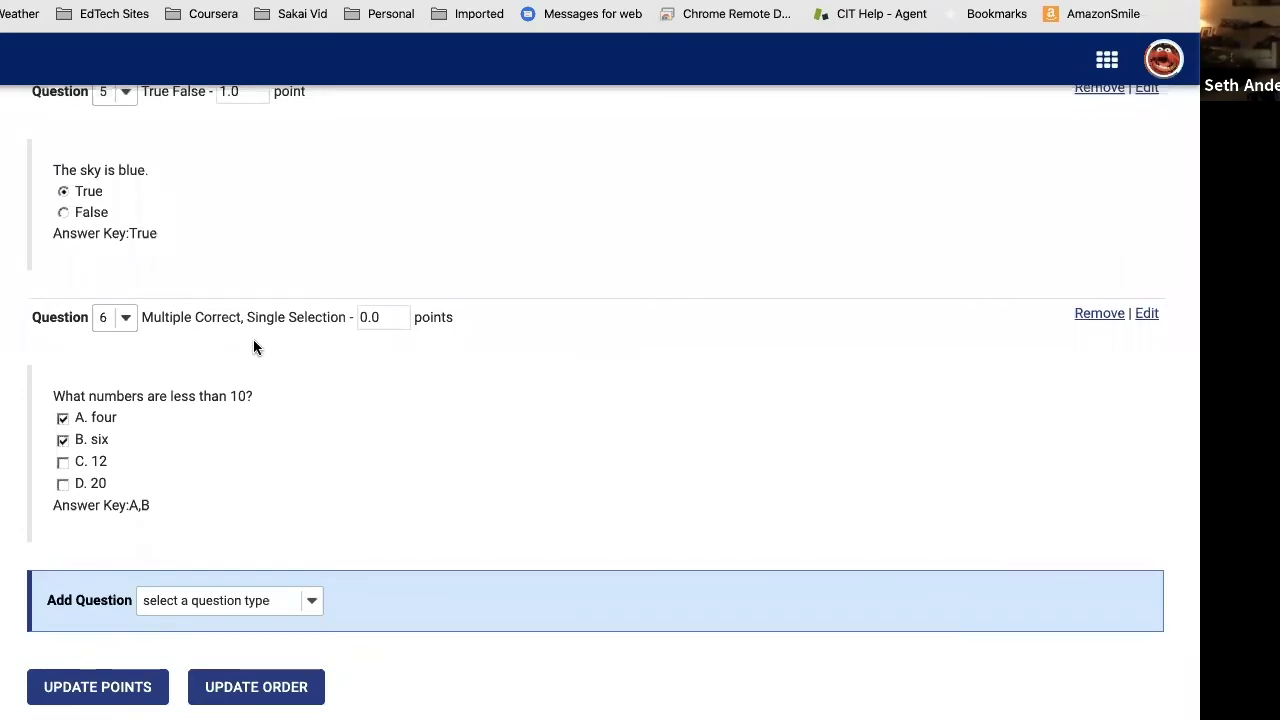
drag(383, 318, 340, 317)
text(130)
key(BackSpace)
key(BackSpace)
text(.0)
click(470, 369)
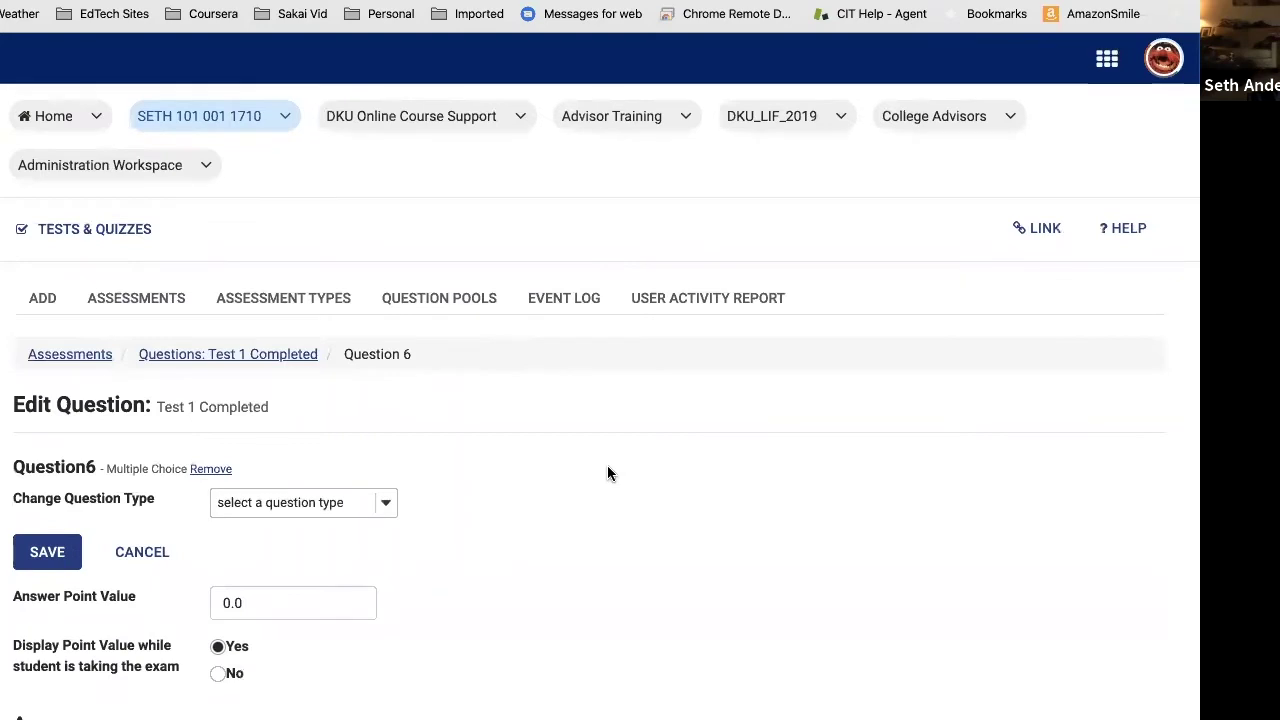
Step: Open question 6 for editing and switch its answer type to Multiple Correct, Multiple Selection
scroll(607, 465, down, 6)
scroll(625, 463, up, 3)
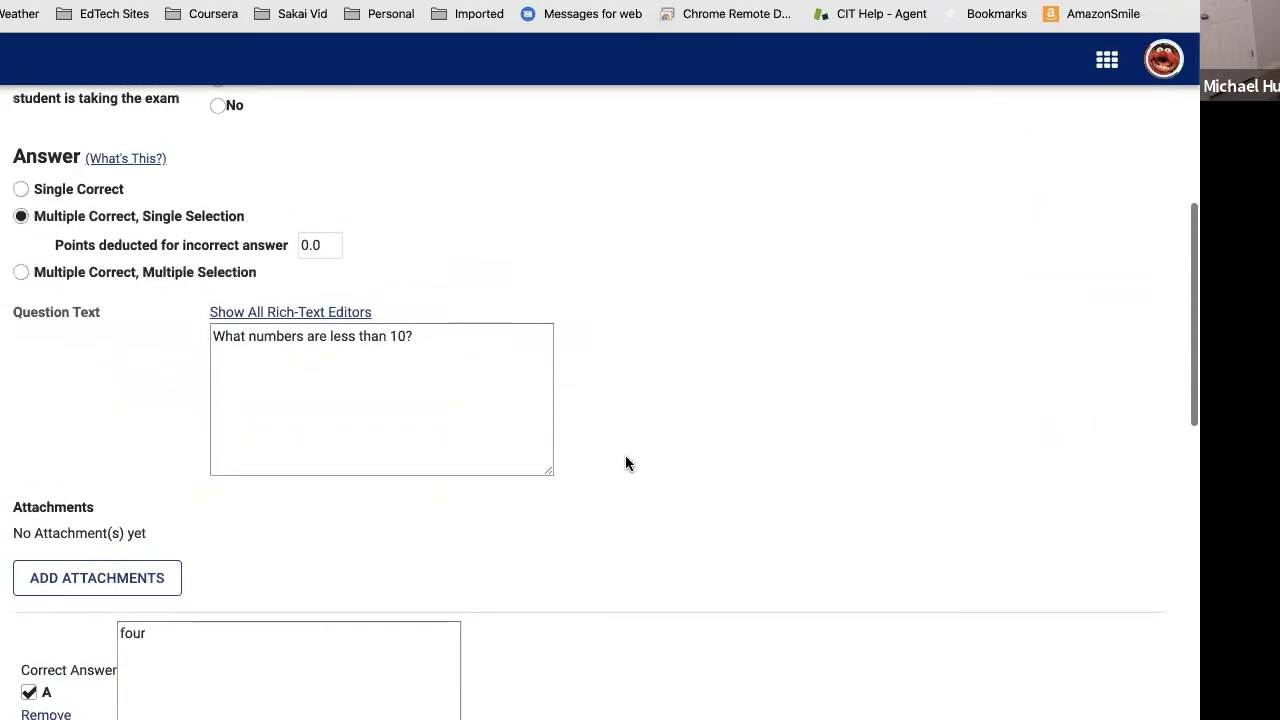
double_click(321, 245)
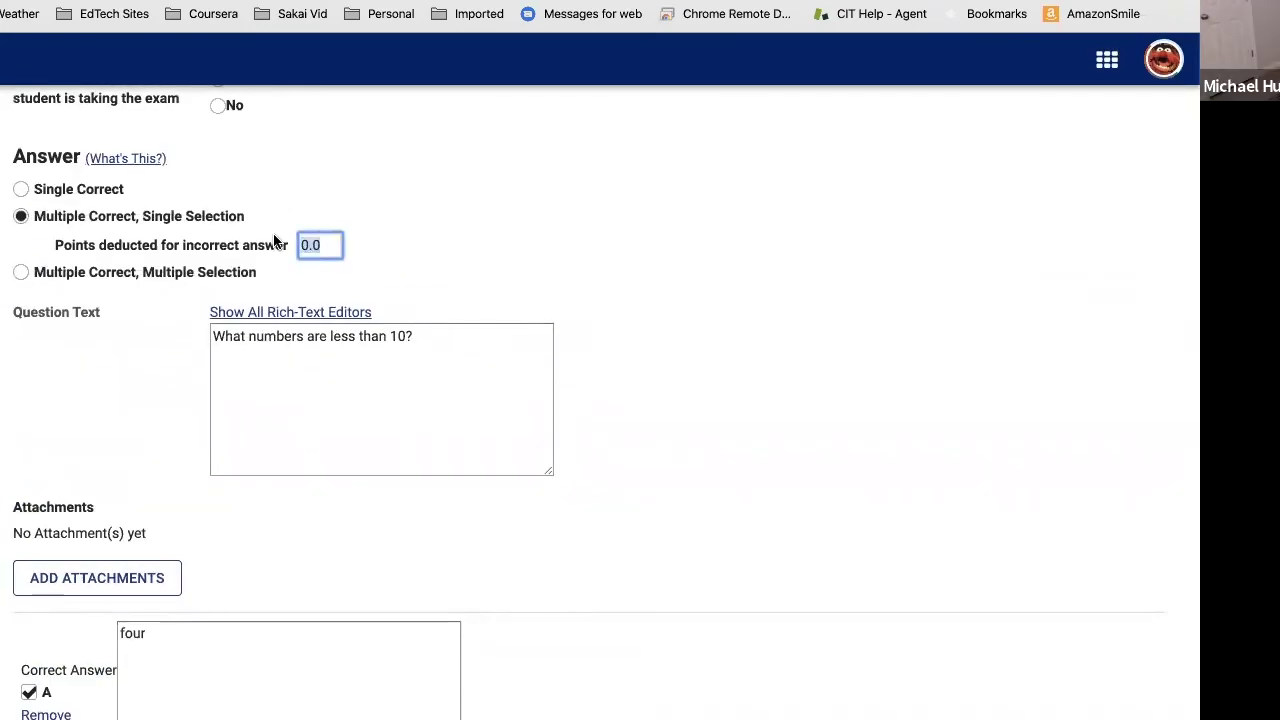
click(21, 272)
scroll(523, 360, down, 5)
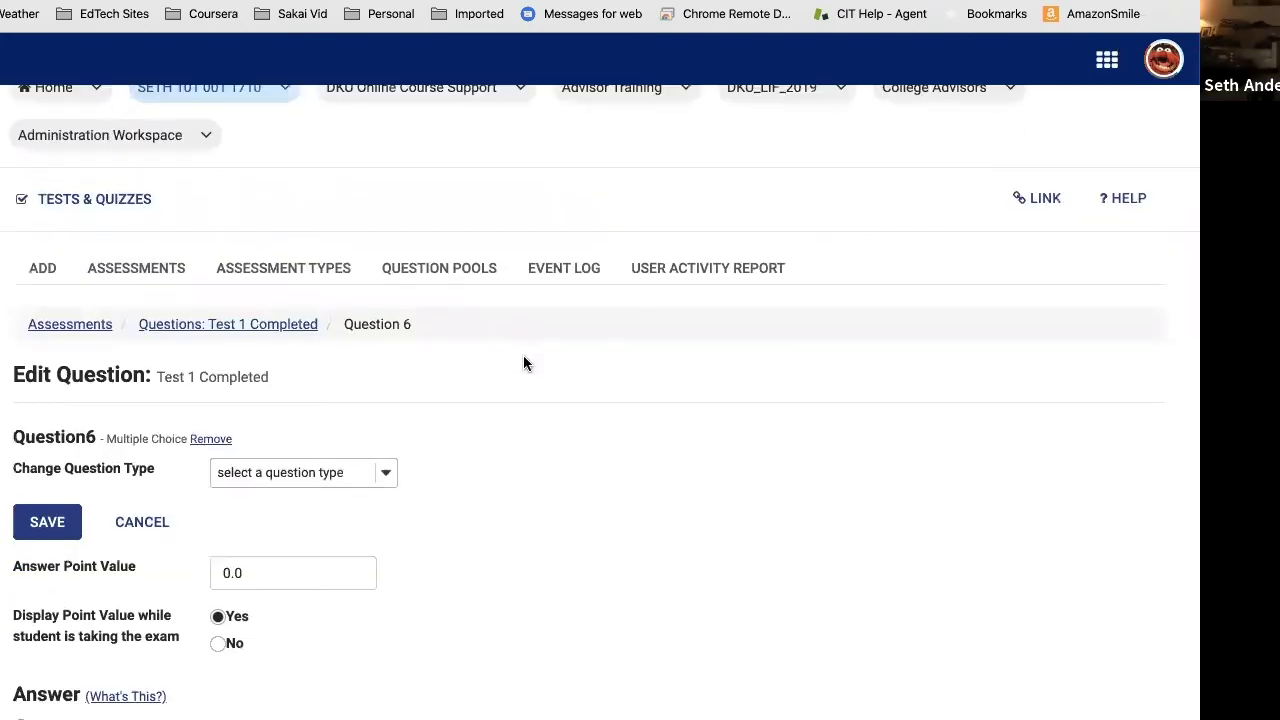
Step: Try the All or Nothing and Correct minus Incorrect scoring options for question 6, and return to the assessment list without saving
scroll(523, 363, down, 2)
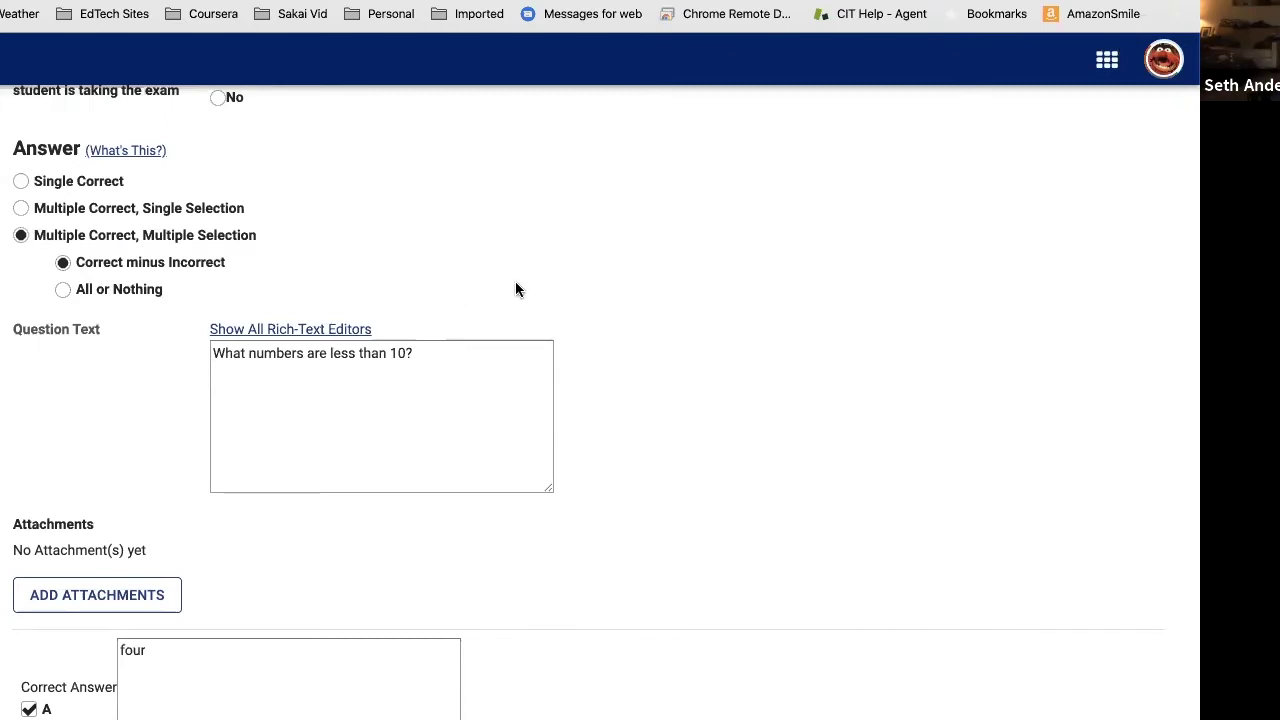
click(62, 289)
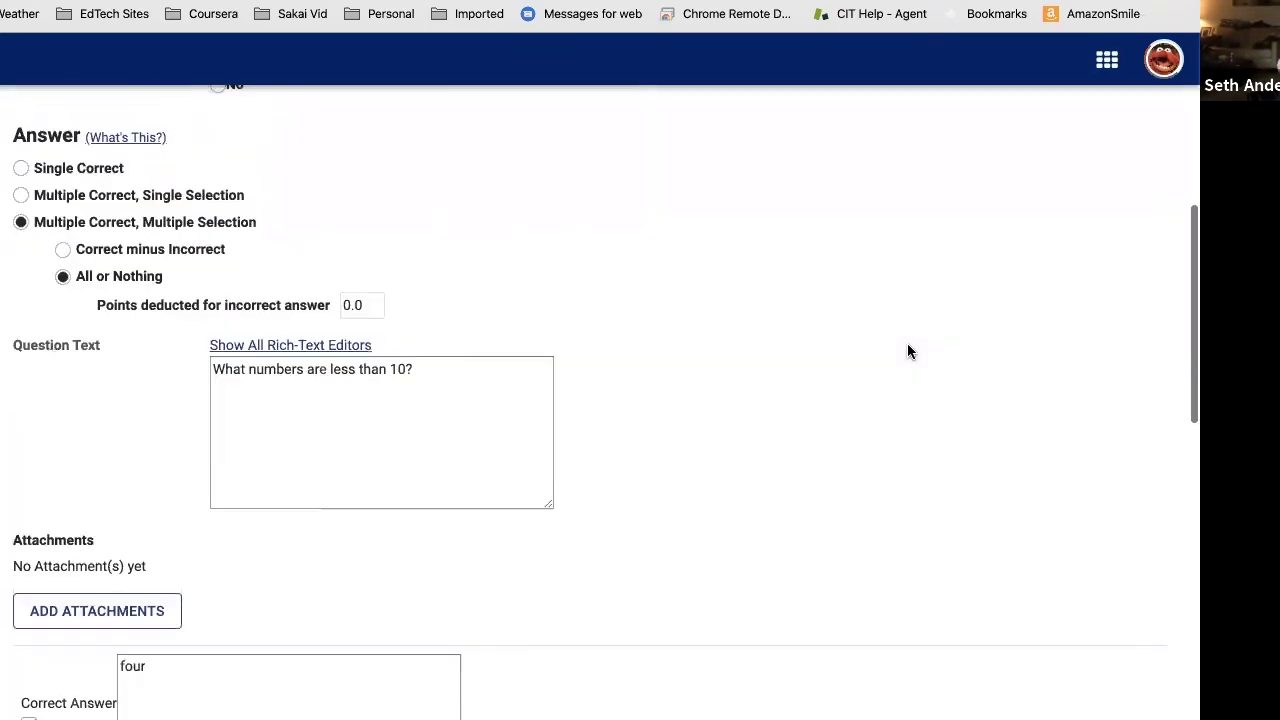
click(63, 234)
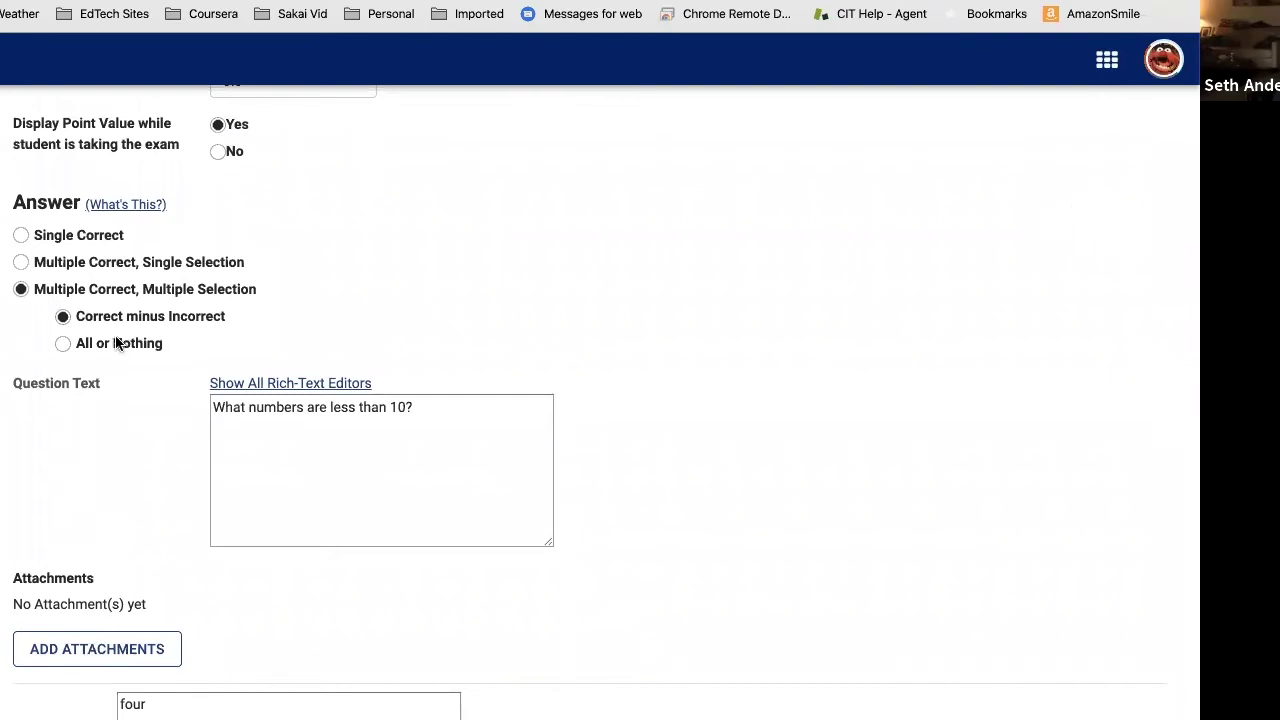
scroll(303, 300, up, 10)
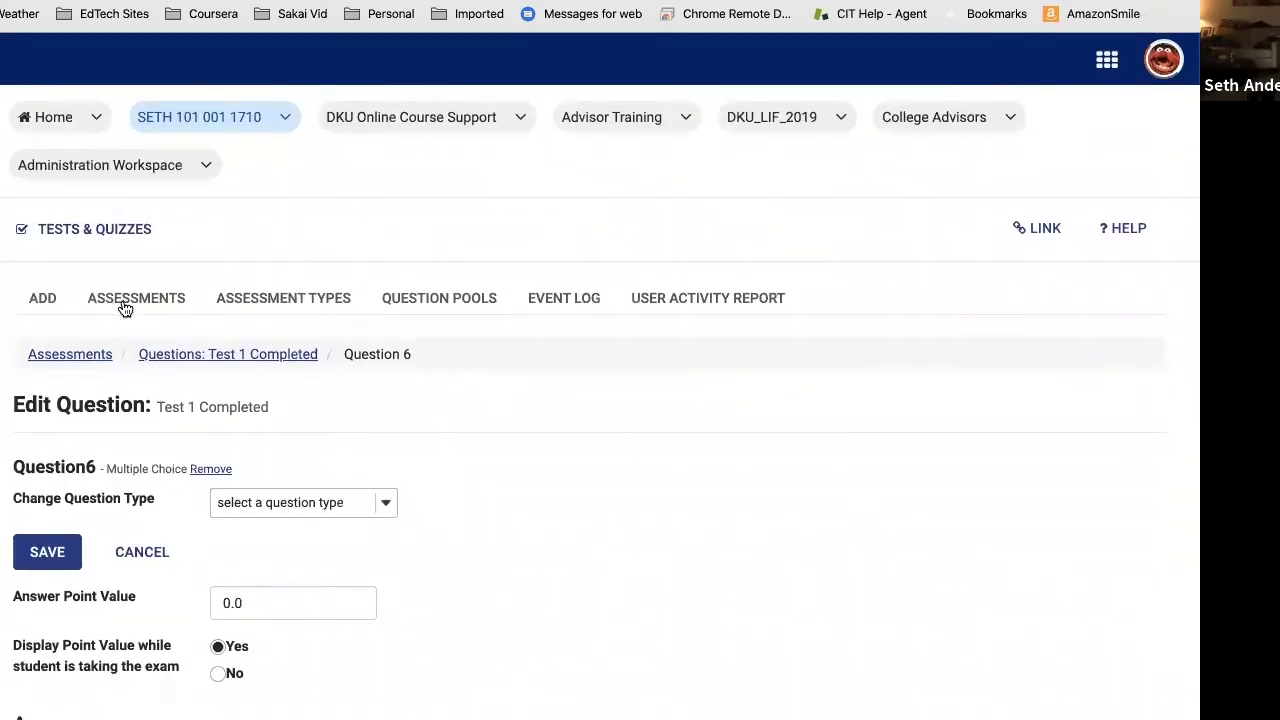
click(124, 308)
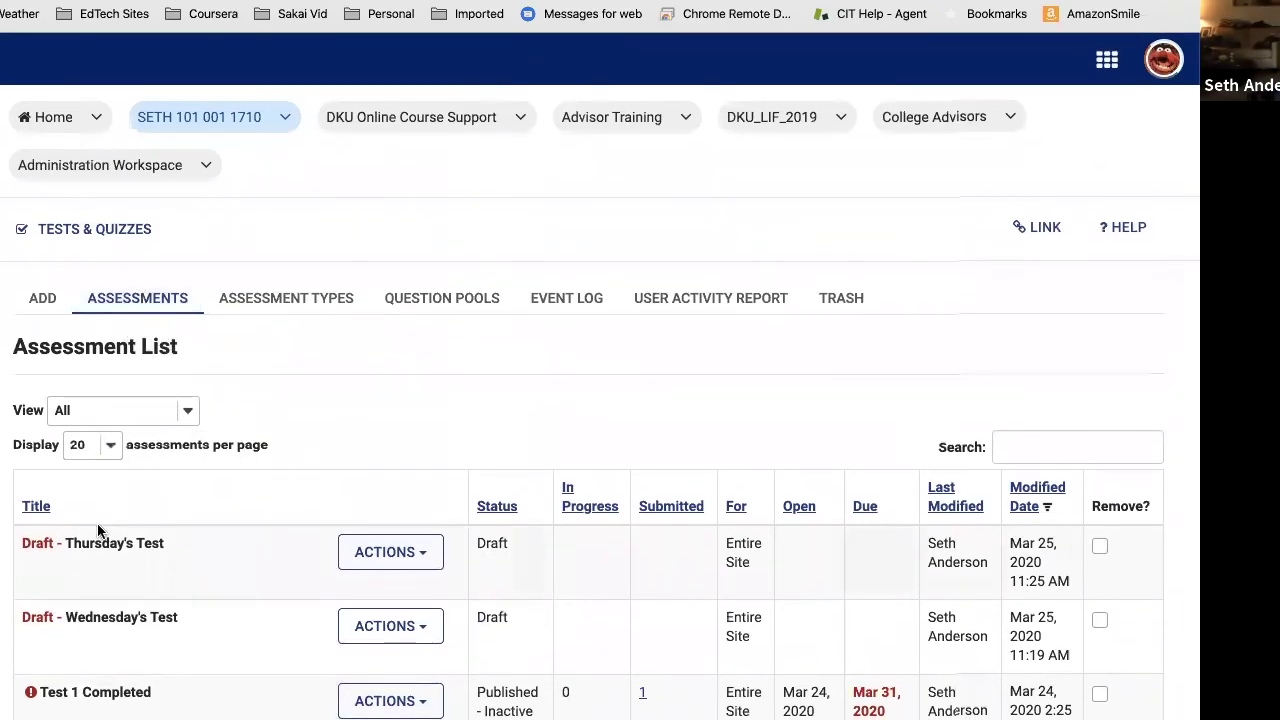
Step: Open the settings of the draft version of Test 1 Completed from the assessment list
scroll(104, 519, down, 2)
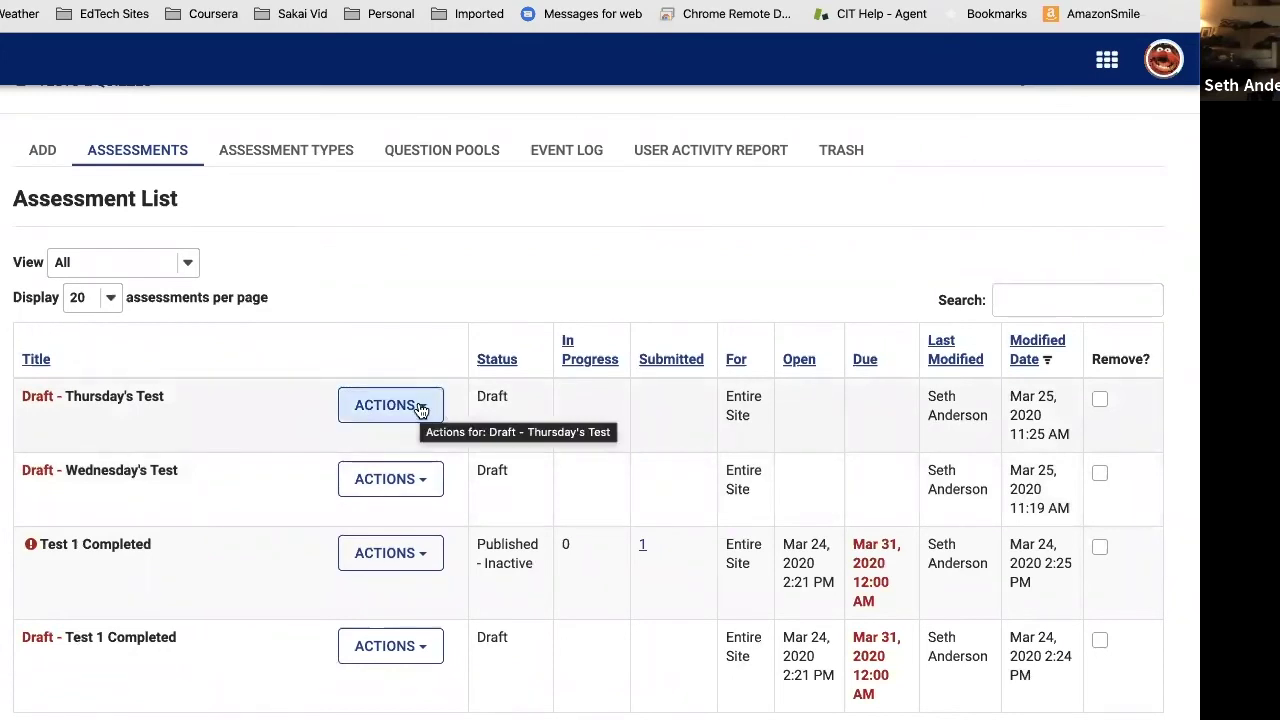
scroll(430, 400, down, 2)
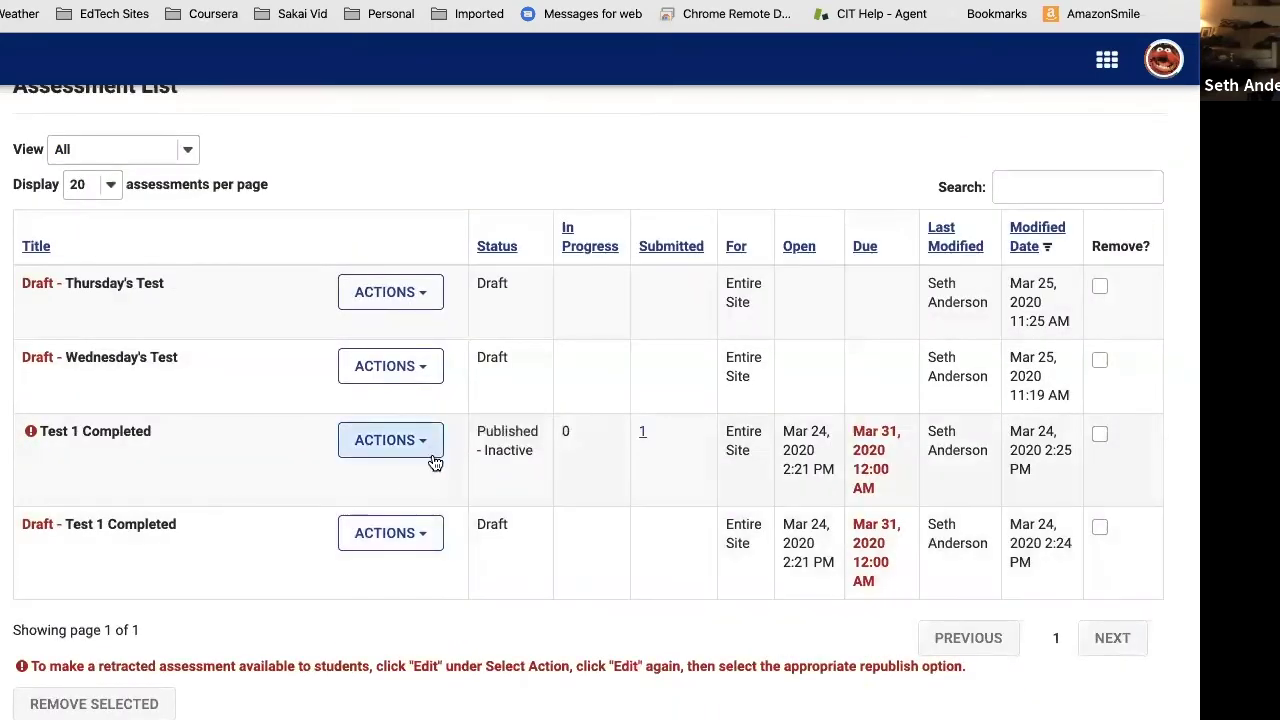
click(427, 538)
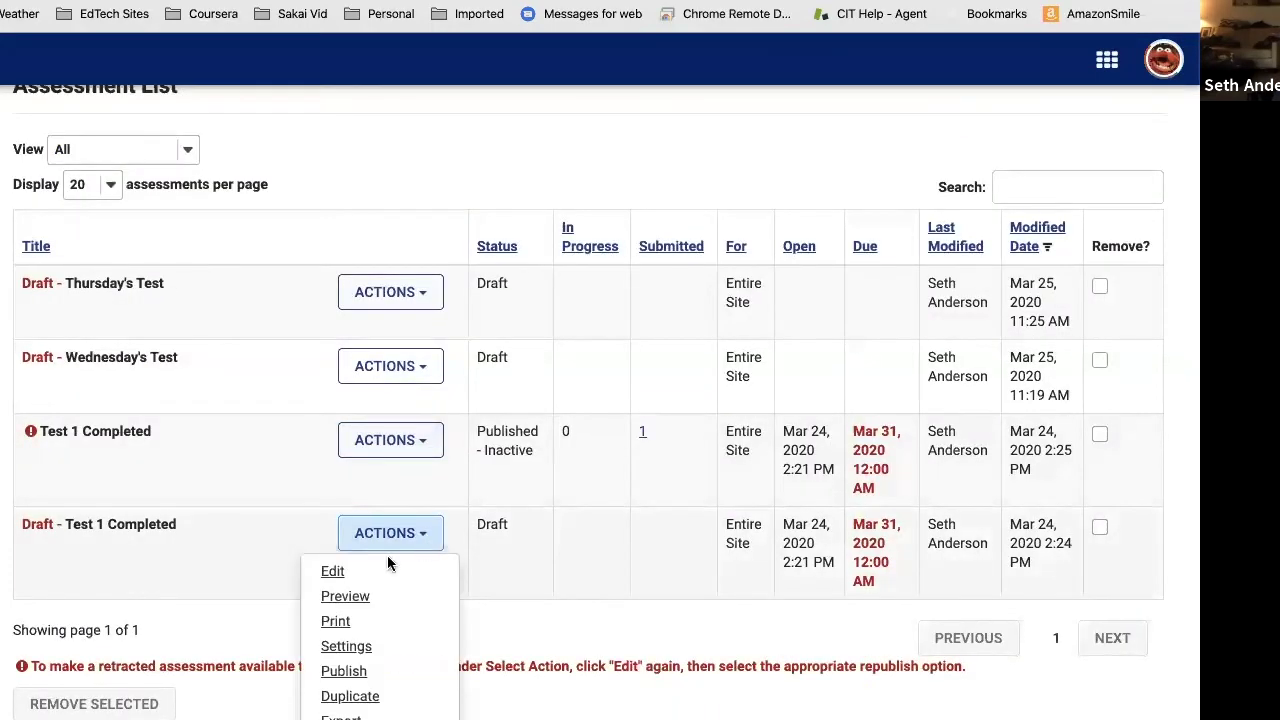
click(362, 648)
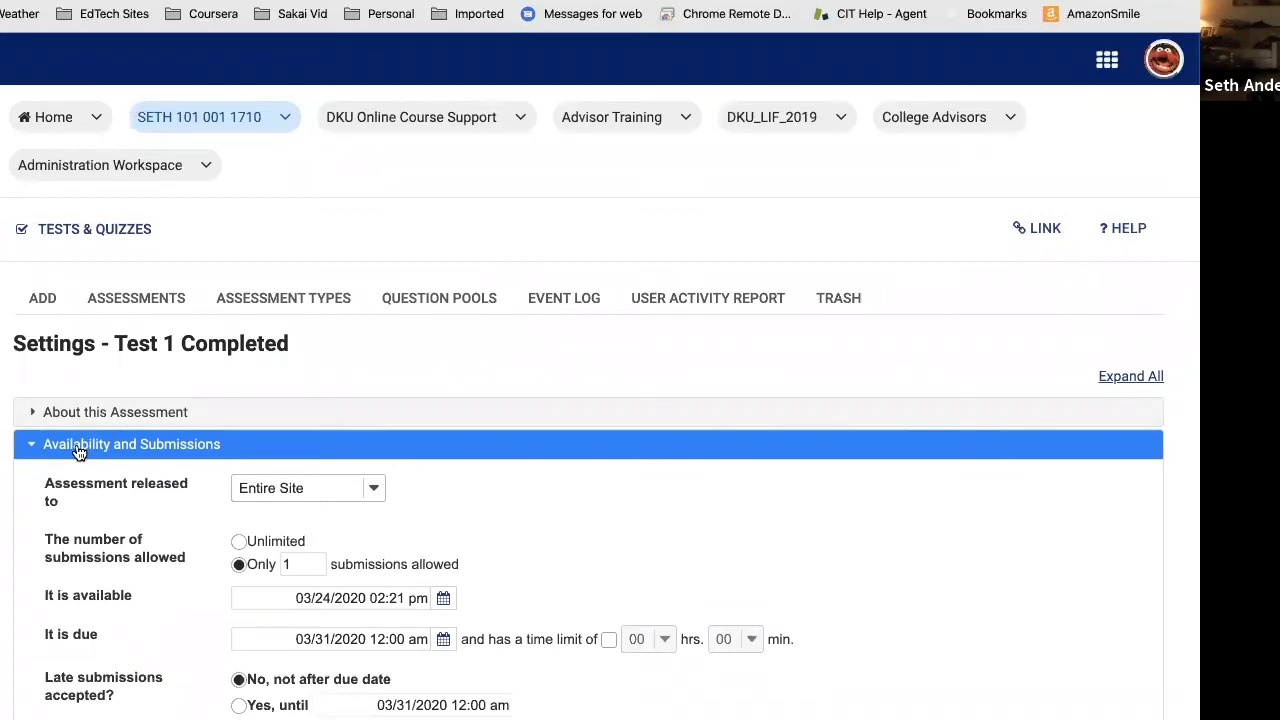
Step: Collapse Availability and Submissions and examine the title, description, honor pledge and attachment options under About this Assessment
click(78, 450)
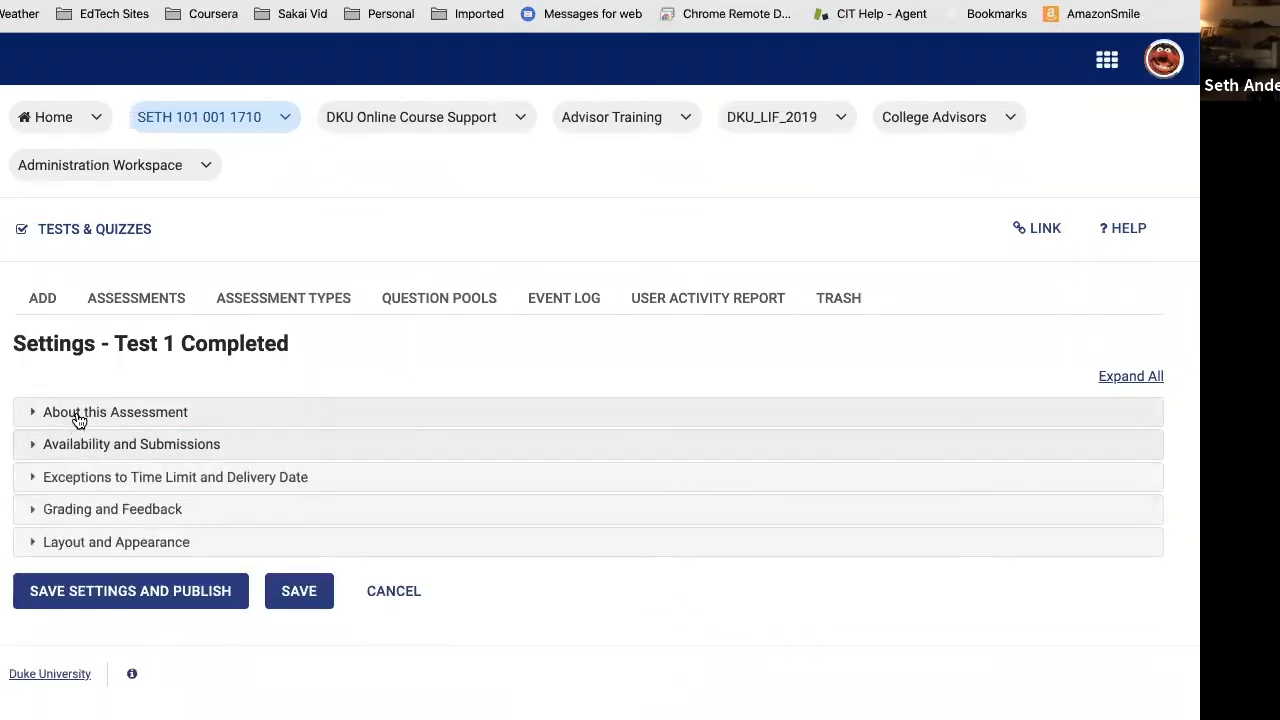
click(79, 418)
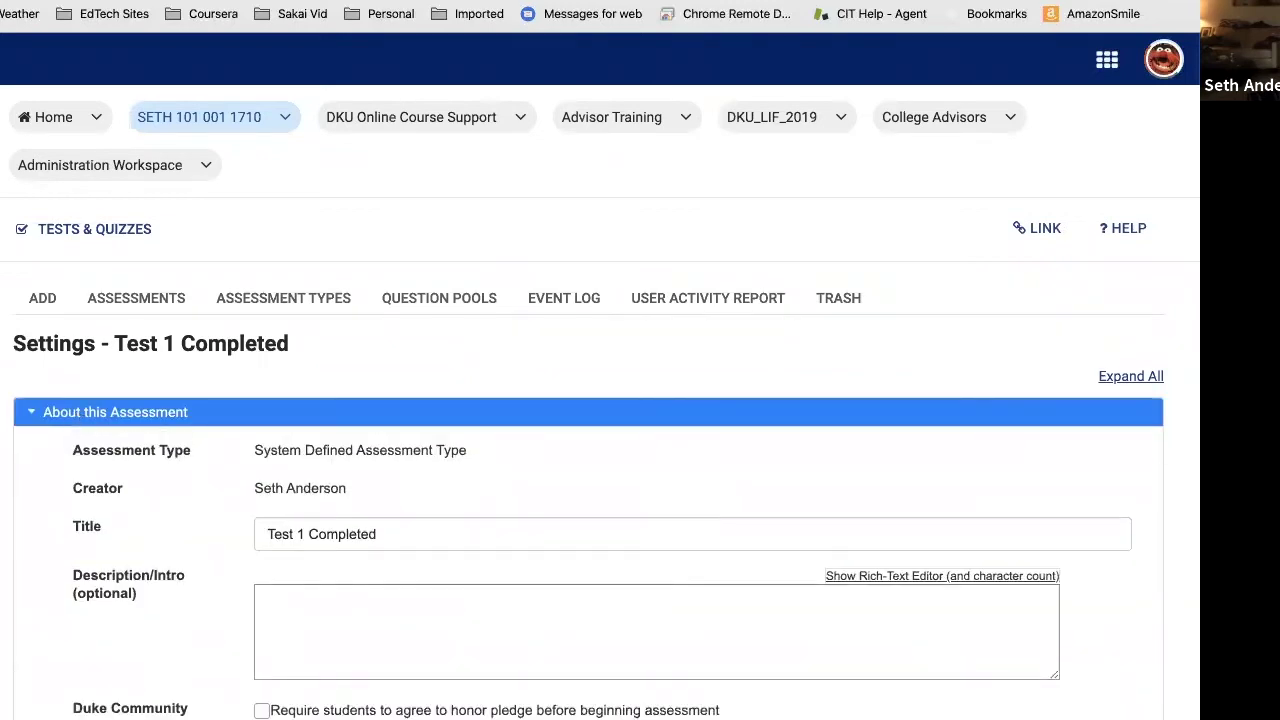
scroll(623, 326, down, 4)
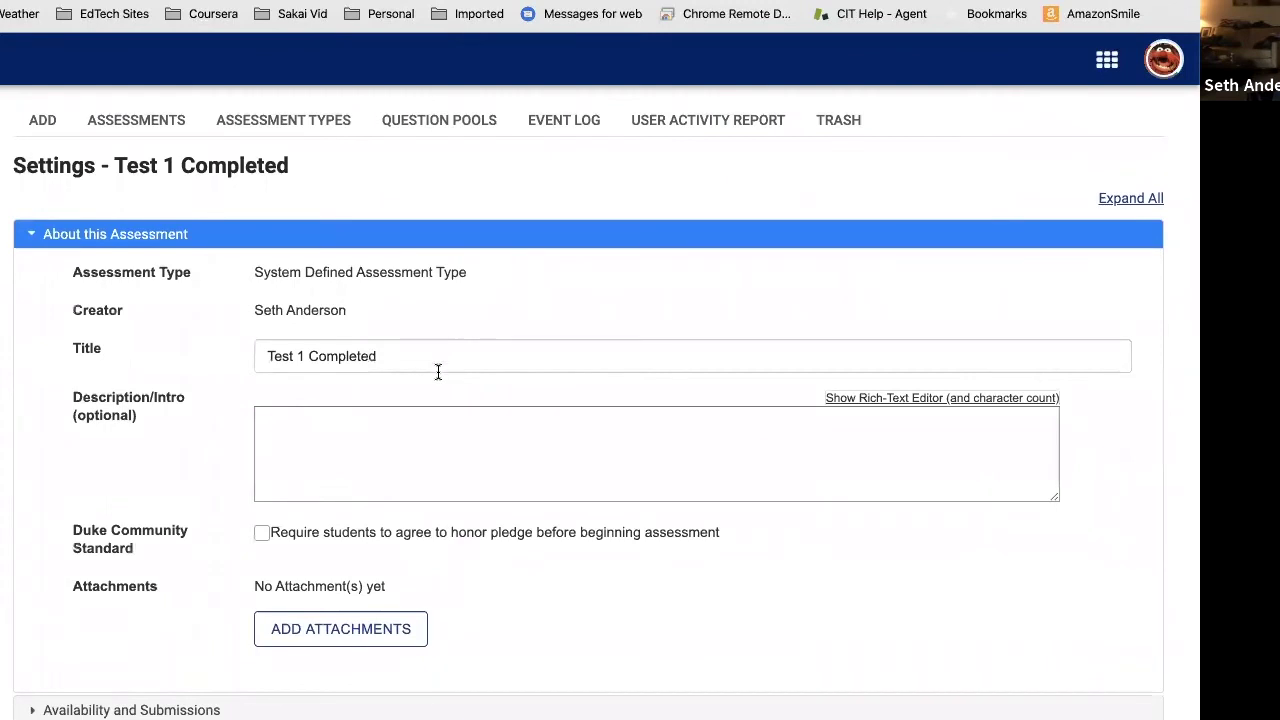
scroll(436, 438, down, 2)
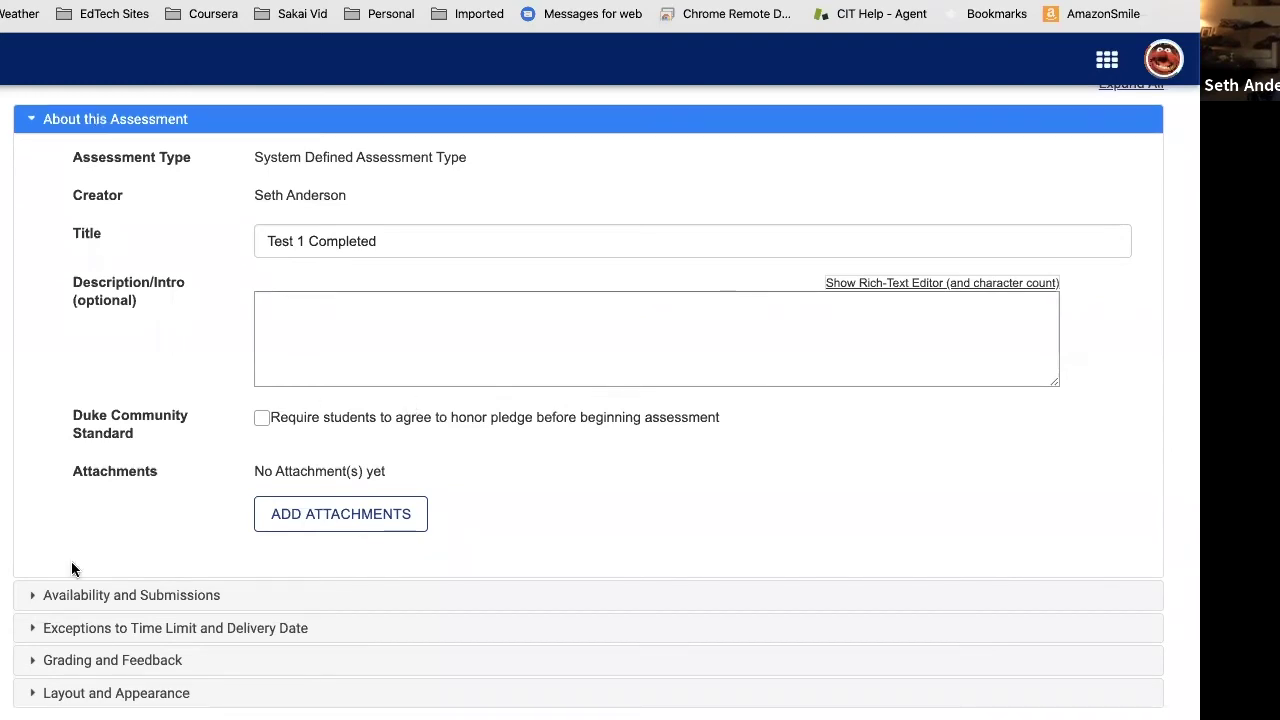
Step: Under About this Assessment, require students to agree to the honor pledge before beginning the assessment
click(70, 121)
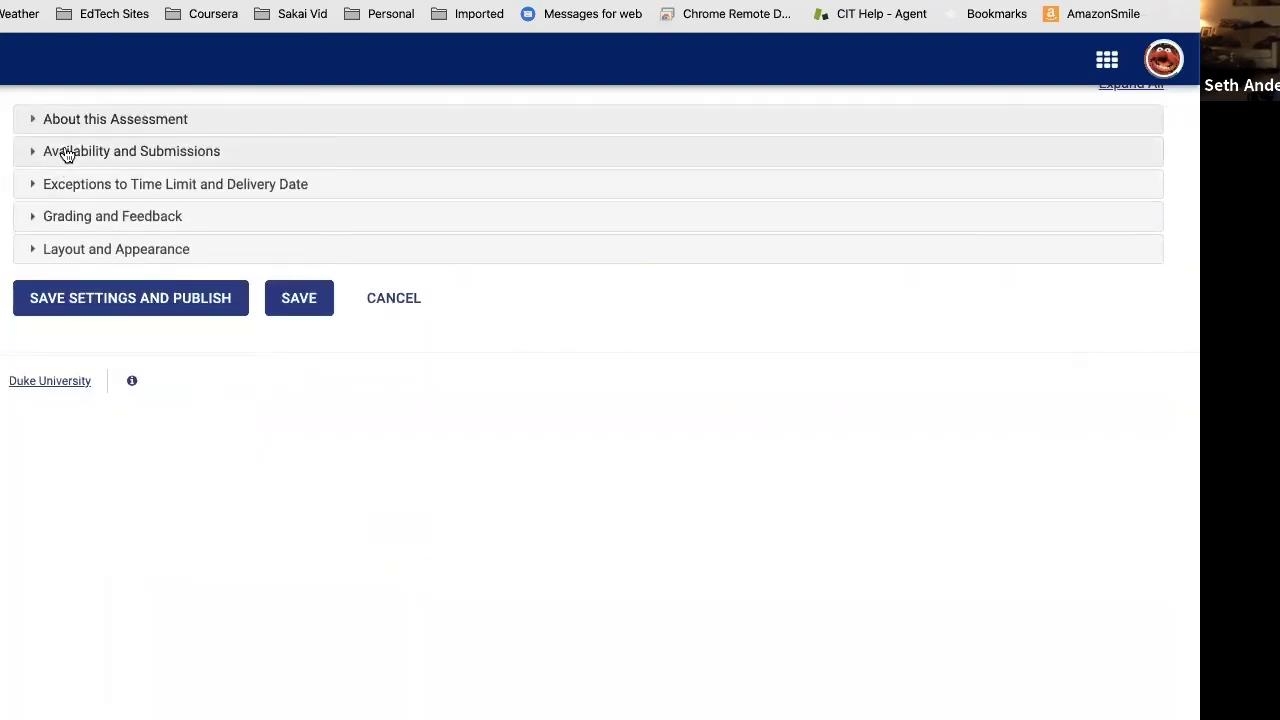
click(65, 154)
scroll(347, 395, up, 4)
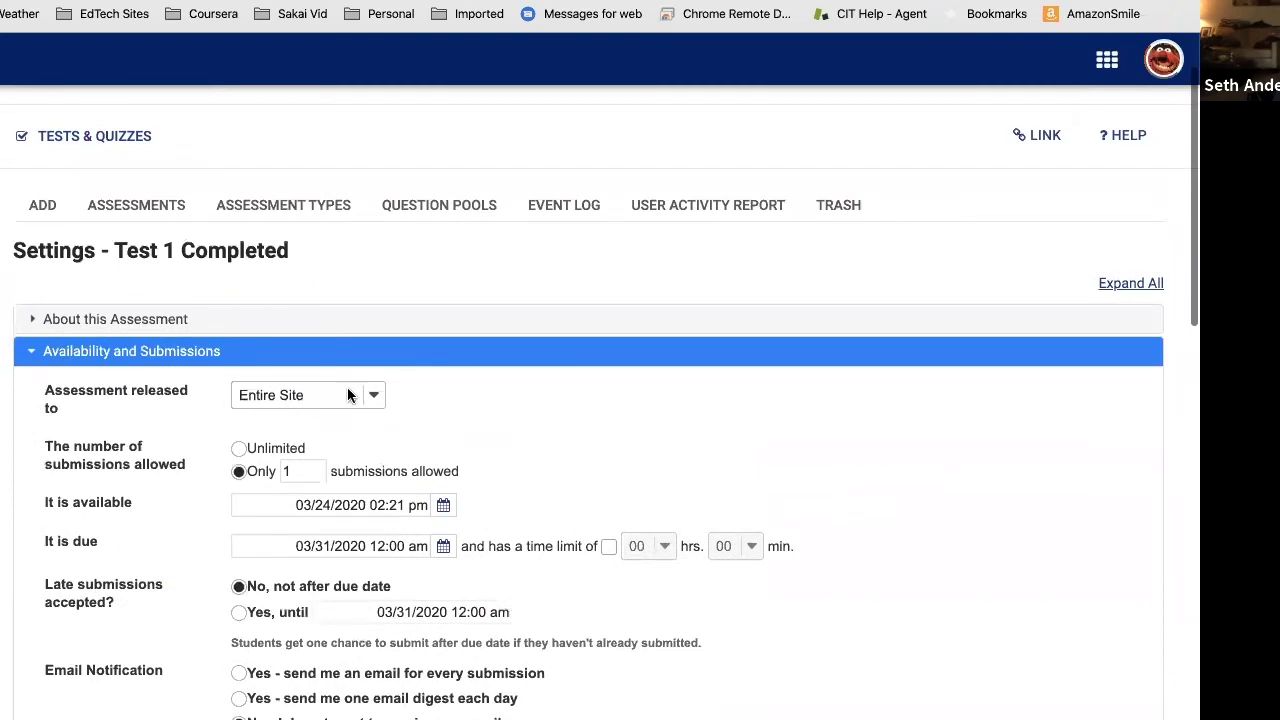
click(85, 318)
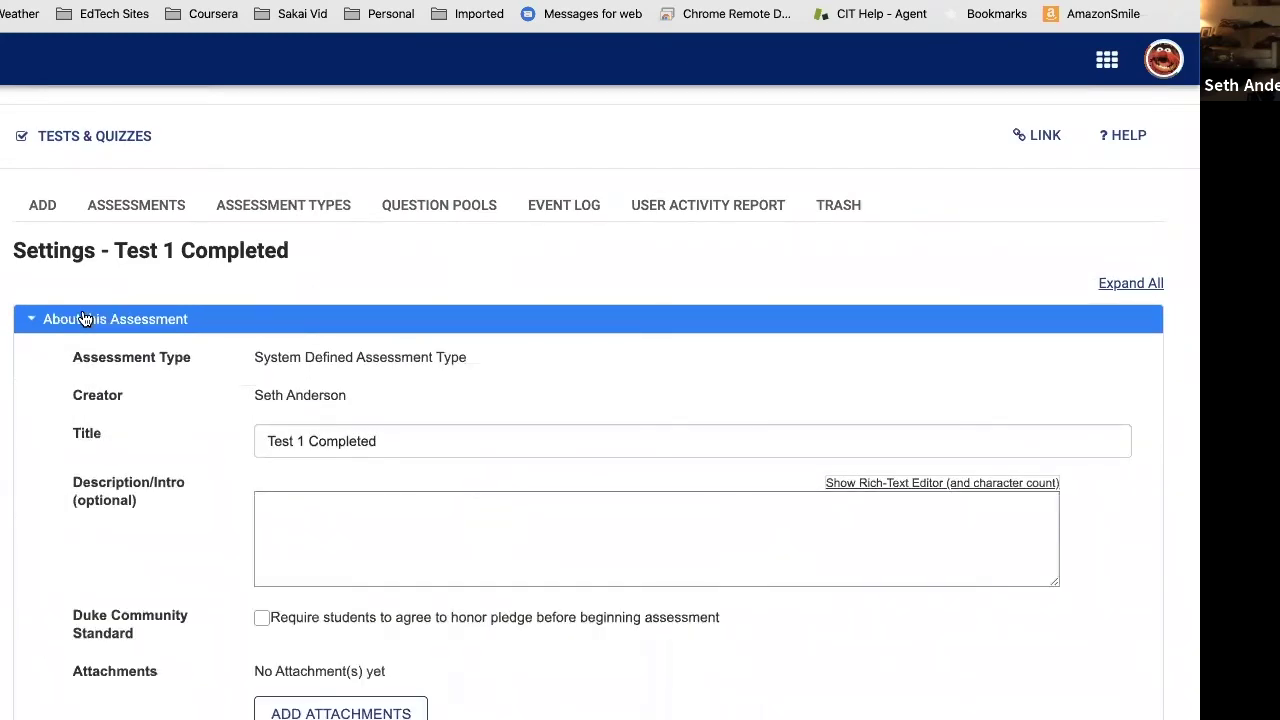
click(261, 618)
scroll(259, 619, down, 1)
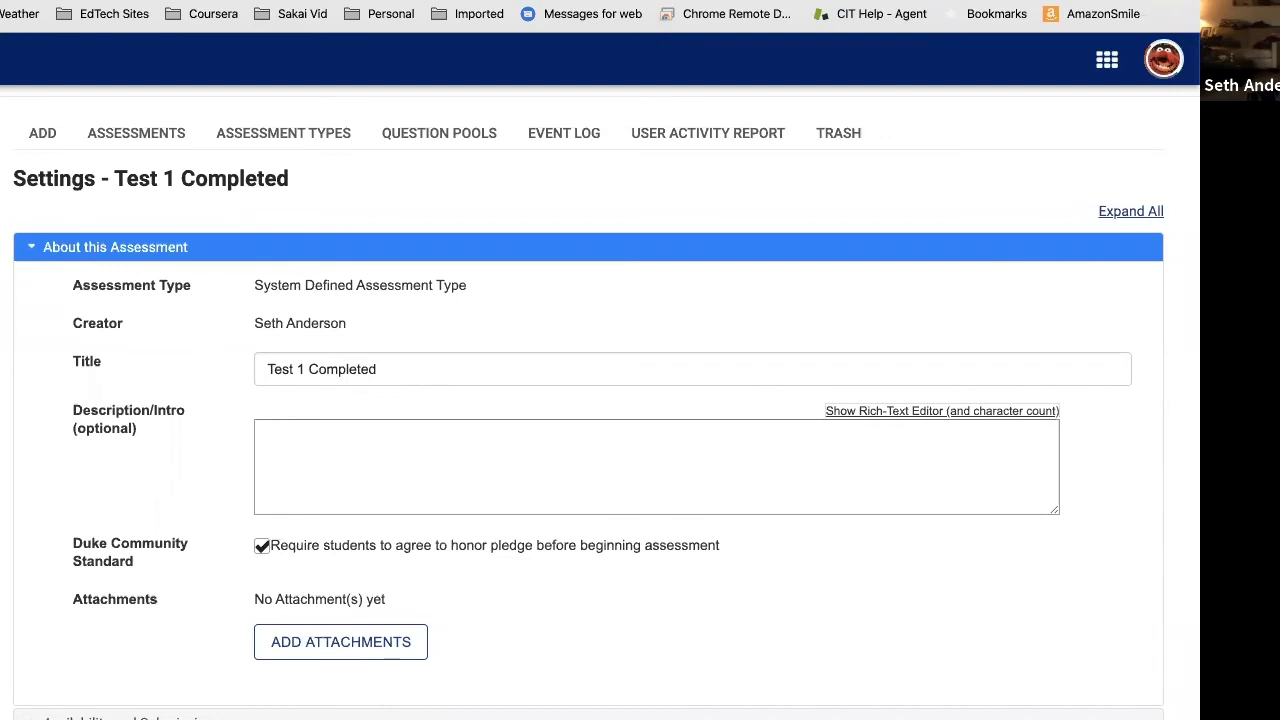
Step: In the Availability and Submissions settings, enable a time limit of 00 hours and 30 minutes
click(134, 255)
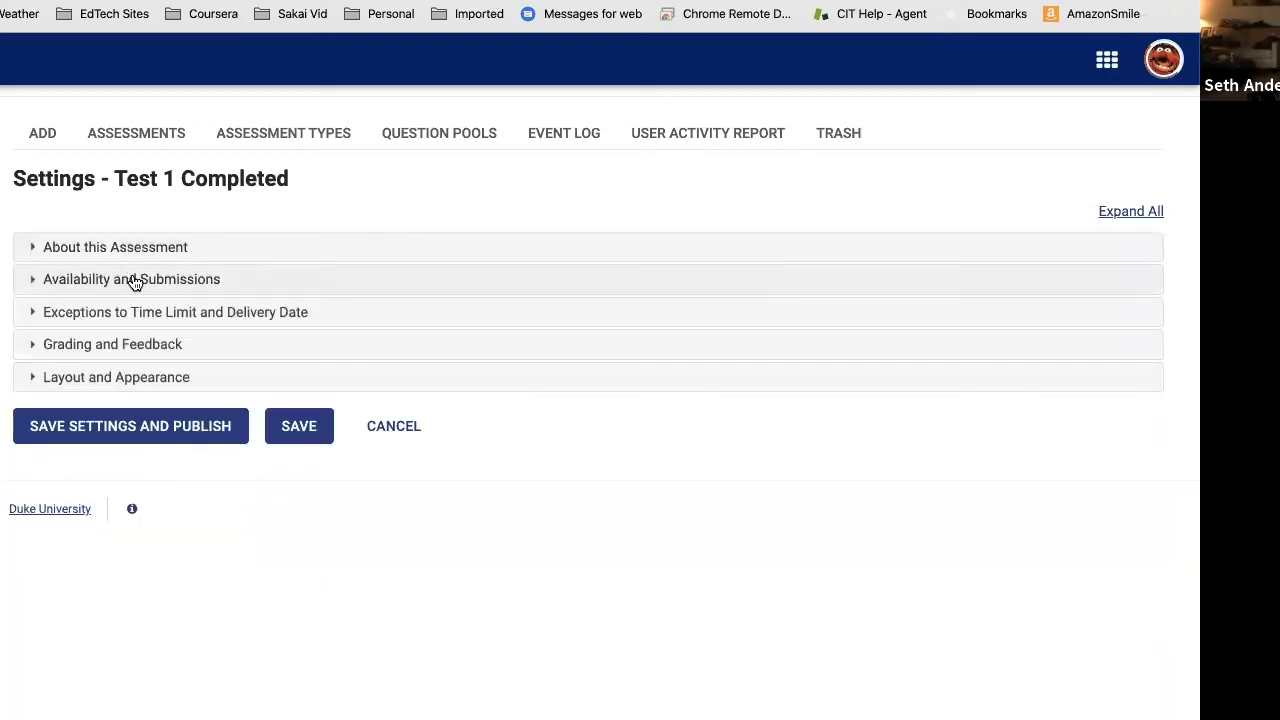
click(134, 280)
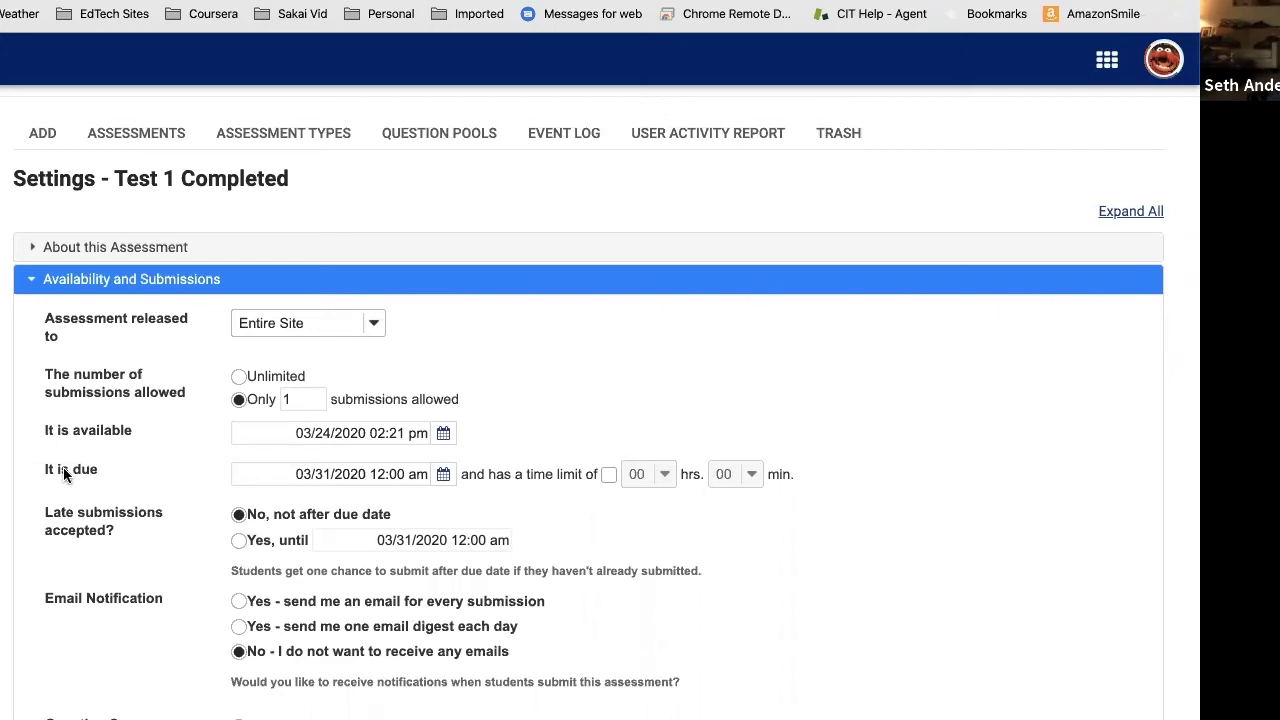
scroll(6, 484, down, 1)
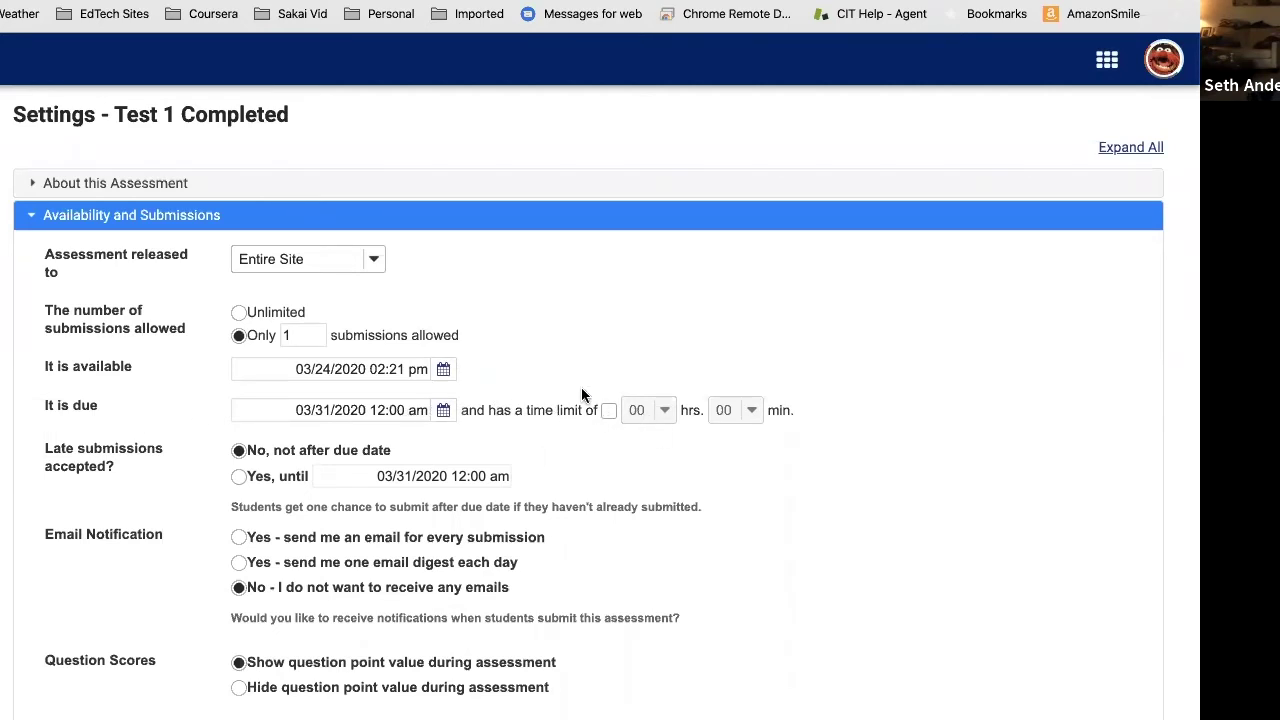
click(607, 411)
click(659, 407)
click(753, 409)
click(753, 409)
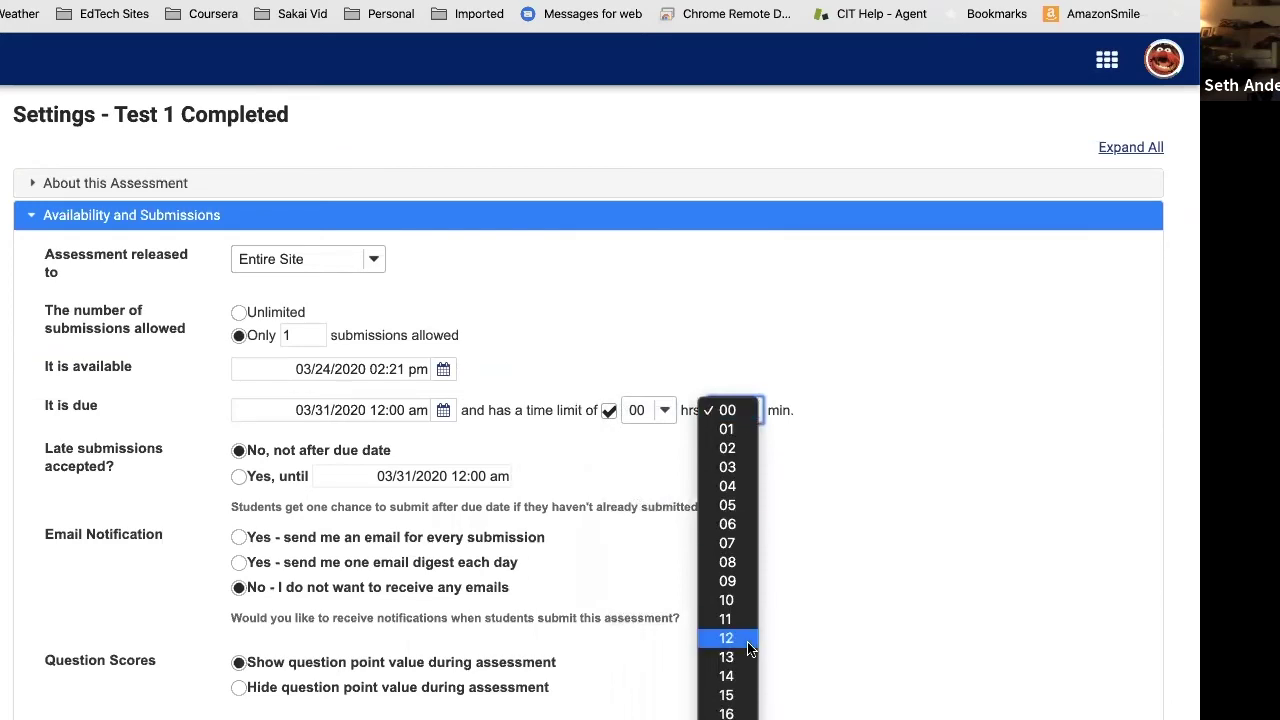
click(740, 677)
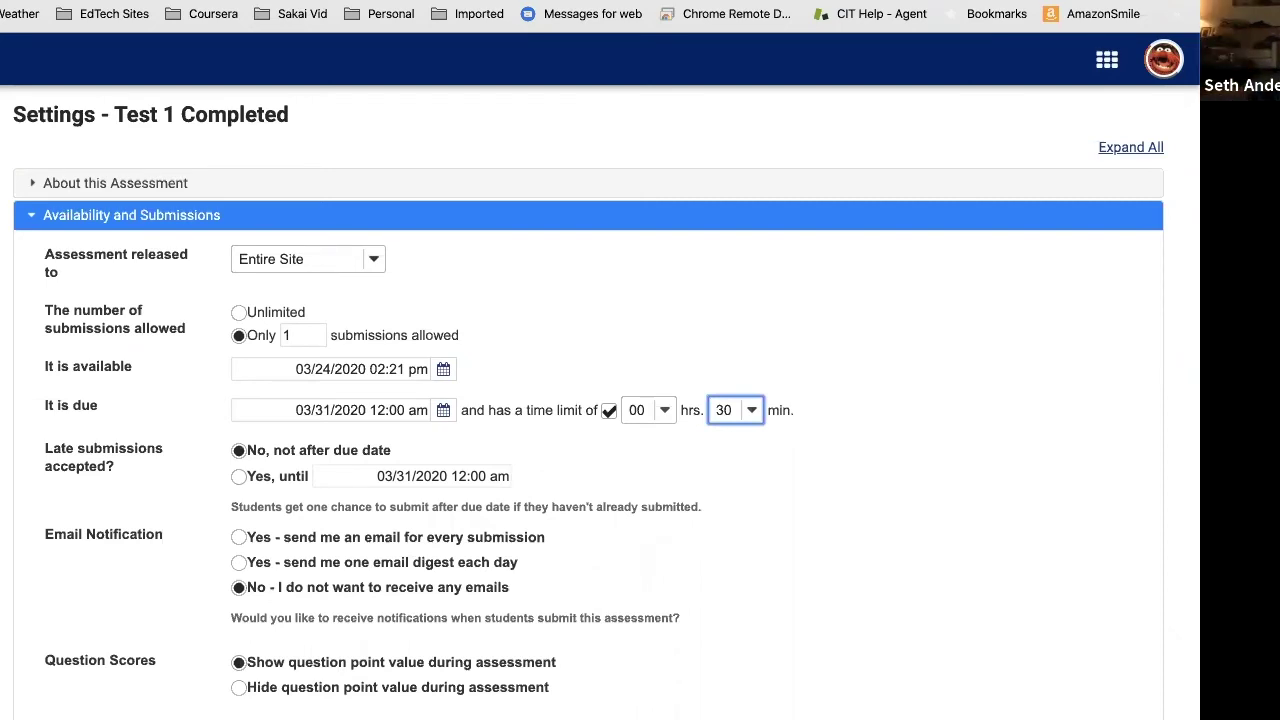
Step: Add the post-submission message "Thanks. Please read chapter 3 before we meet tomorrow, then do the follow"
scroll(600, 400, down, 1)
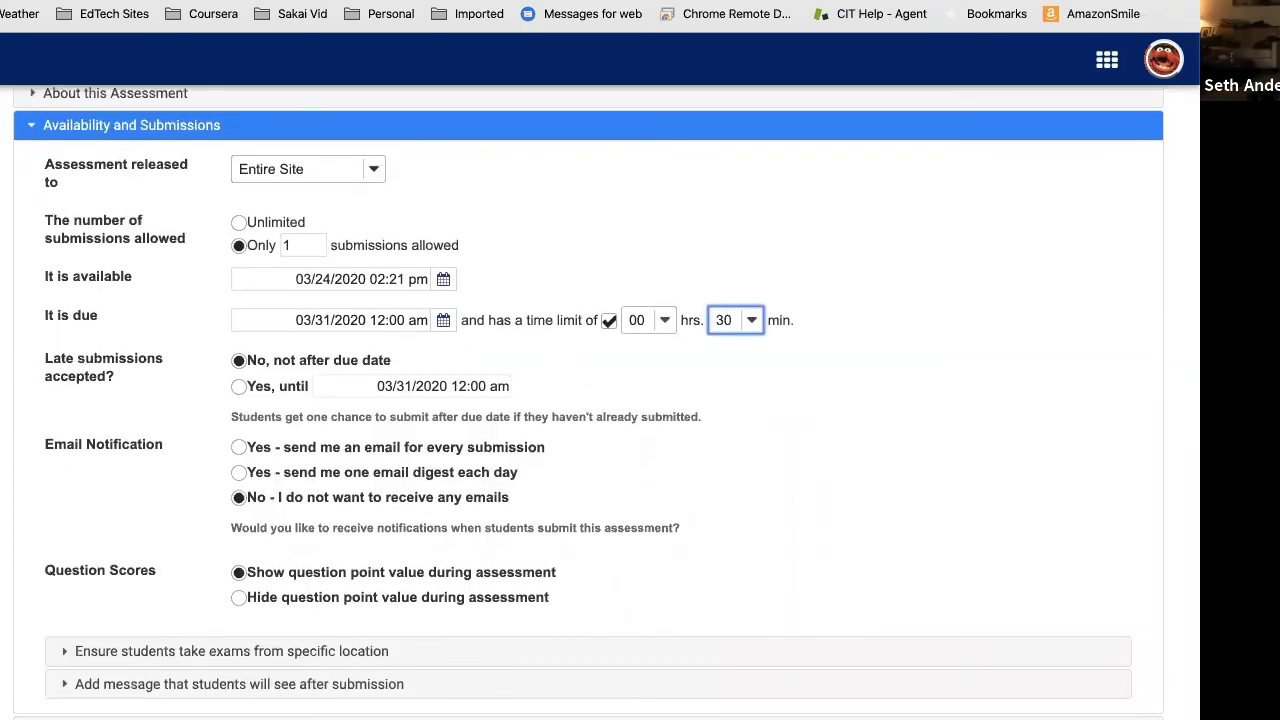
scroll(600, 400, down, 2)
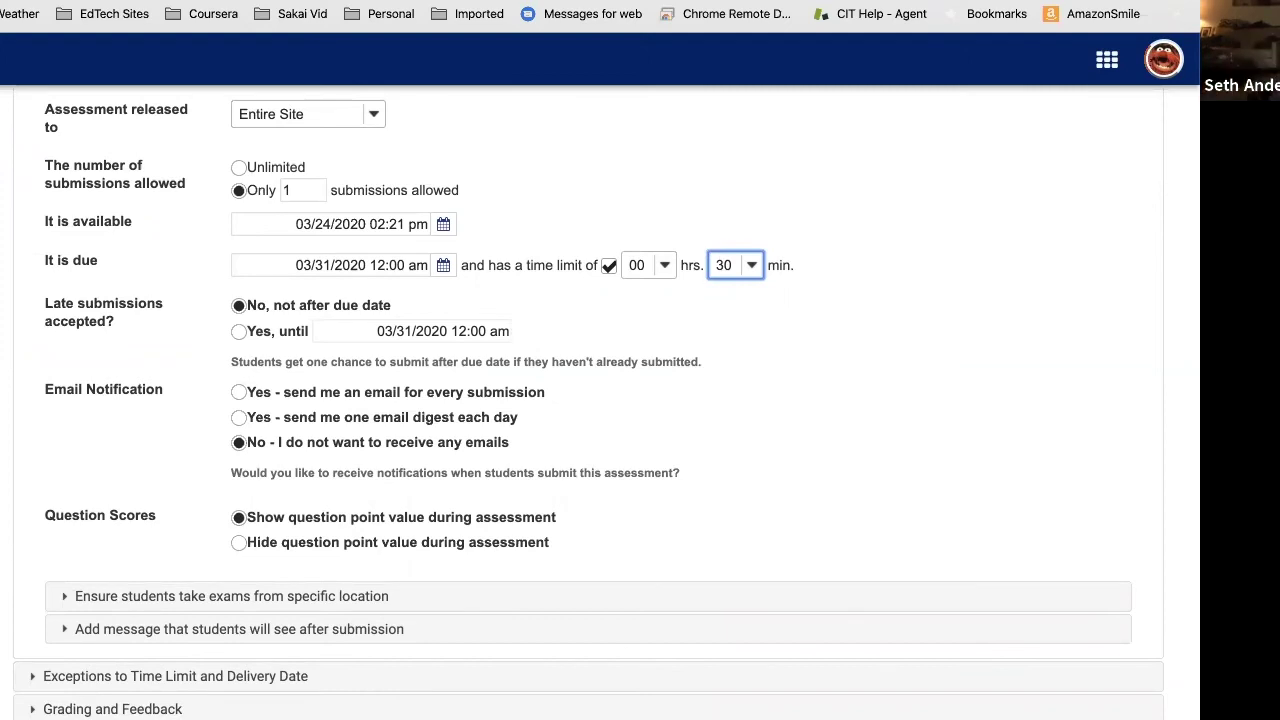
scroll(606, 402, down, 2)
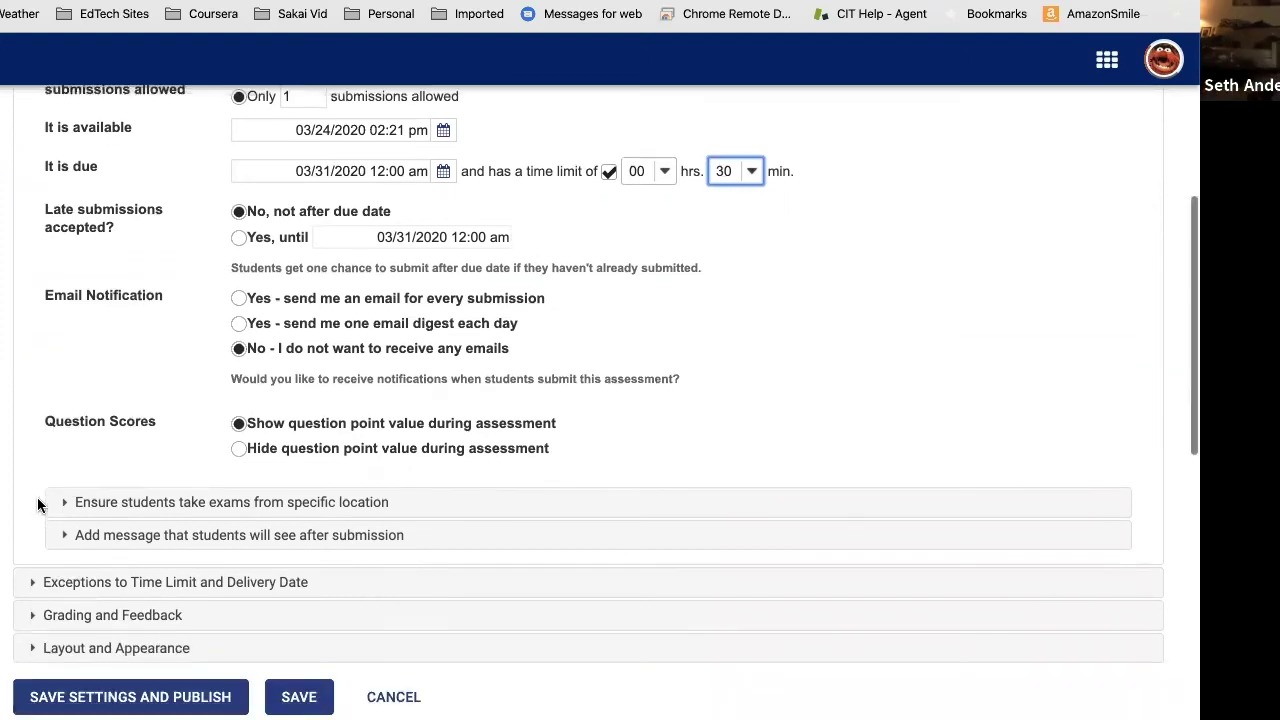
scroll(40, 503, down, 2)
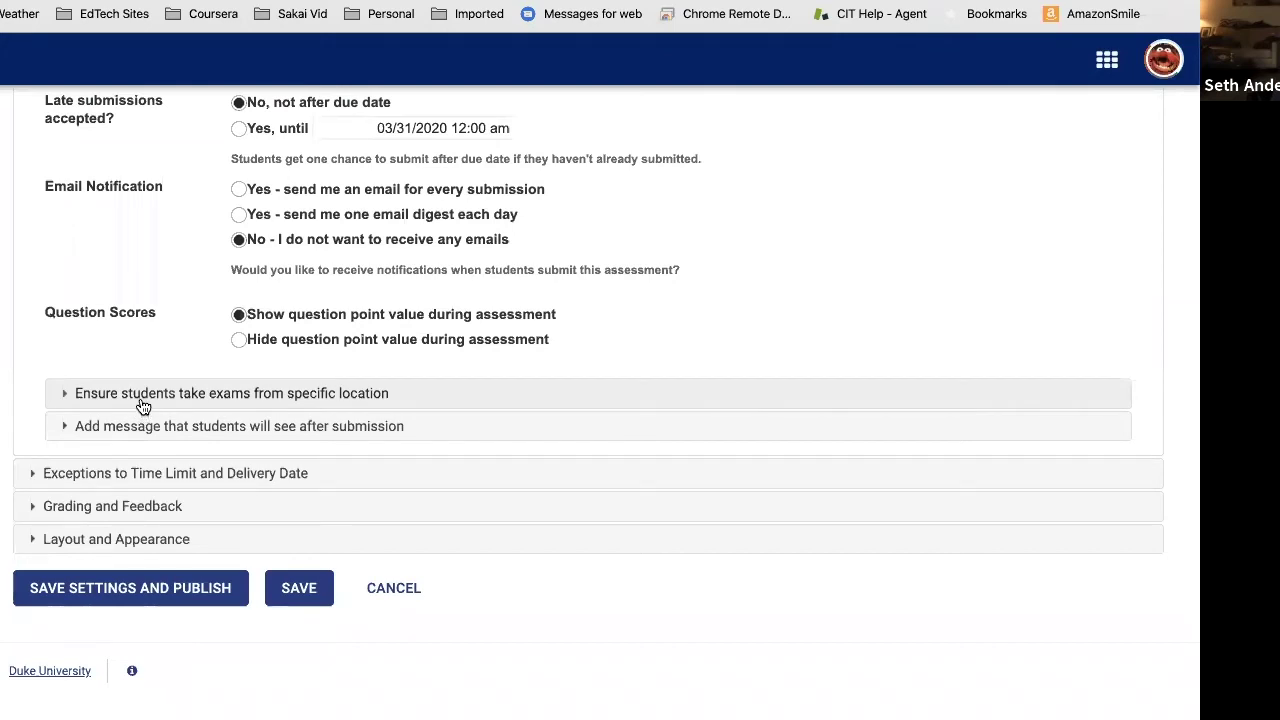
click(128, 432)
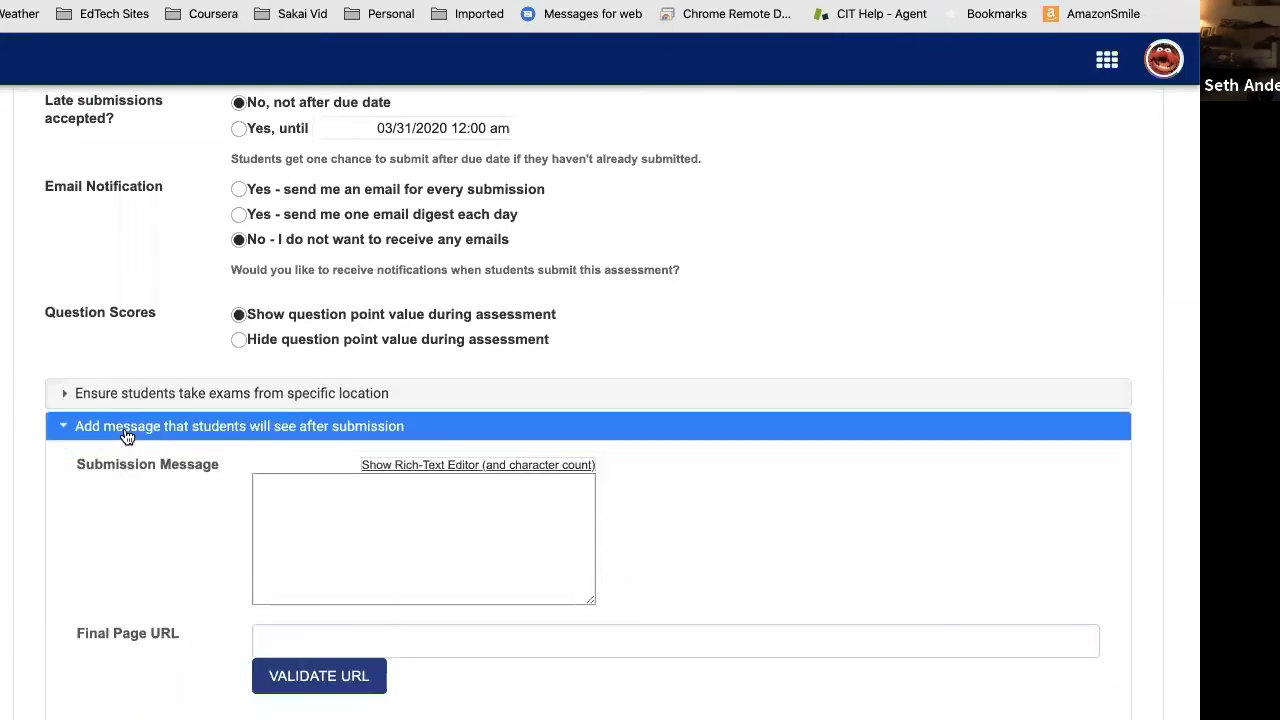
click(310, 481)
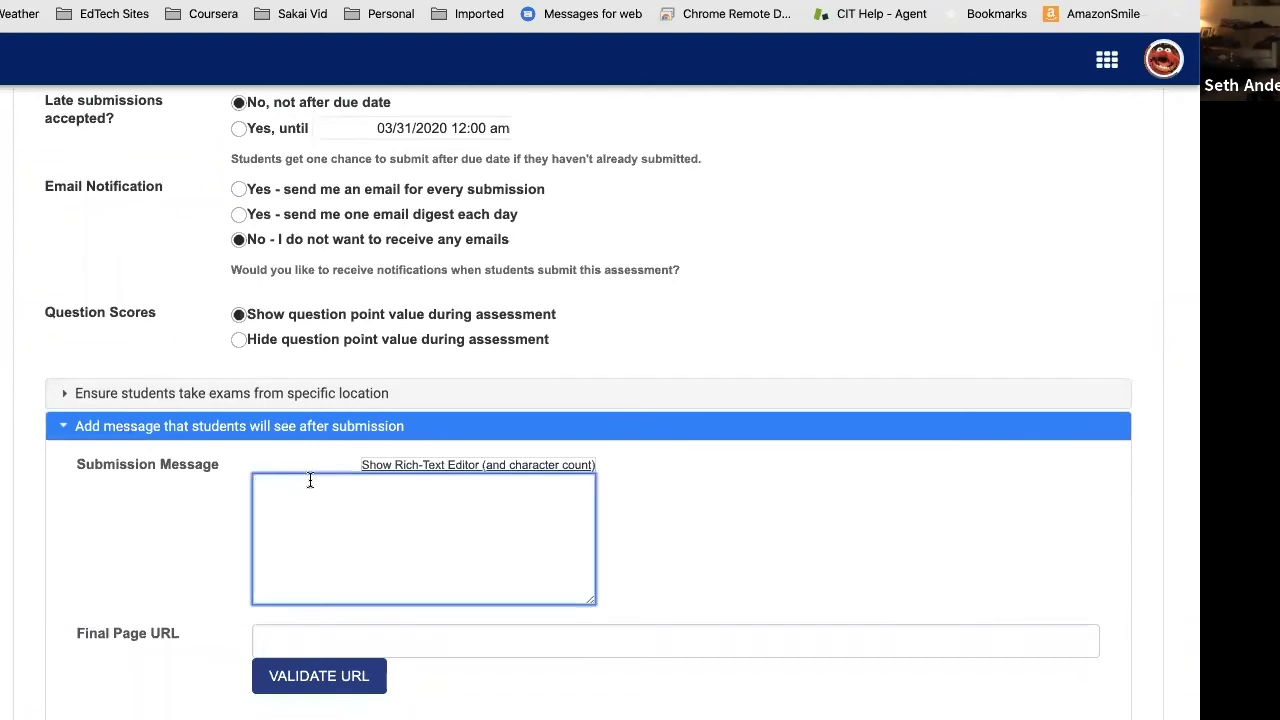
text(Thanks.  Please read cha)
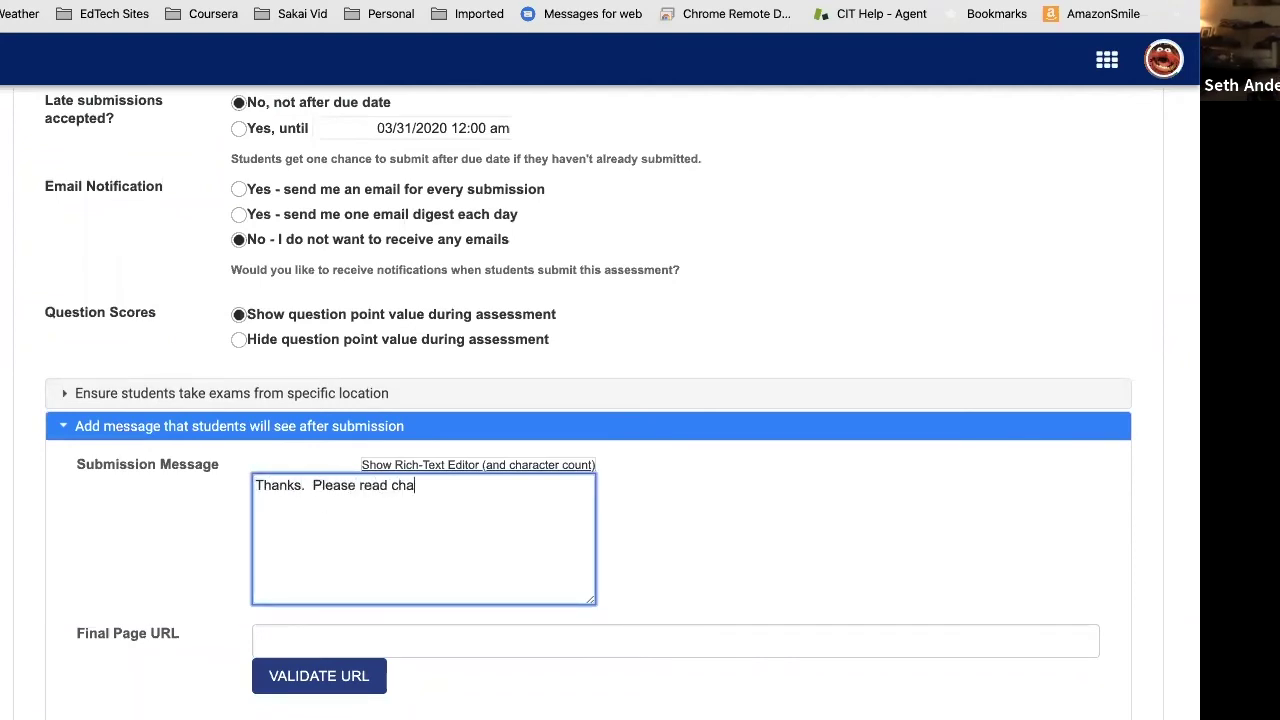
text(pter 3 before we meet tomorr)
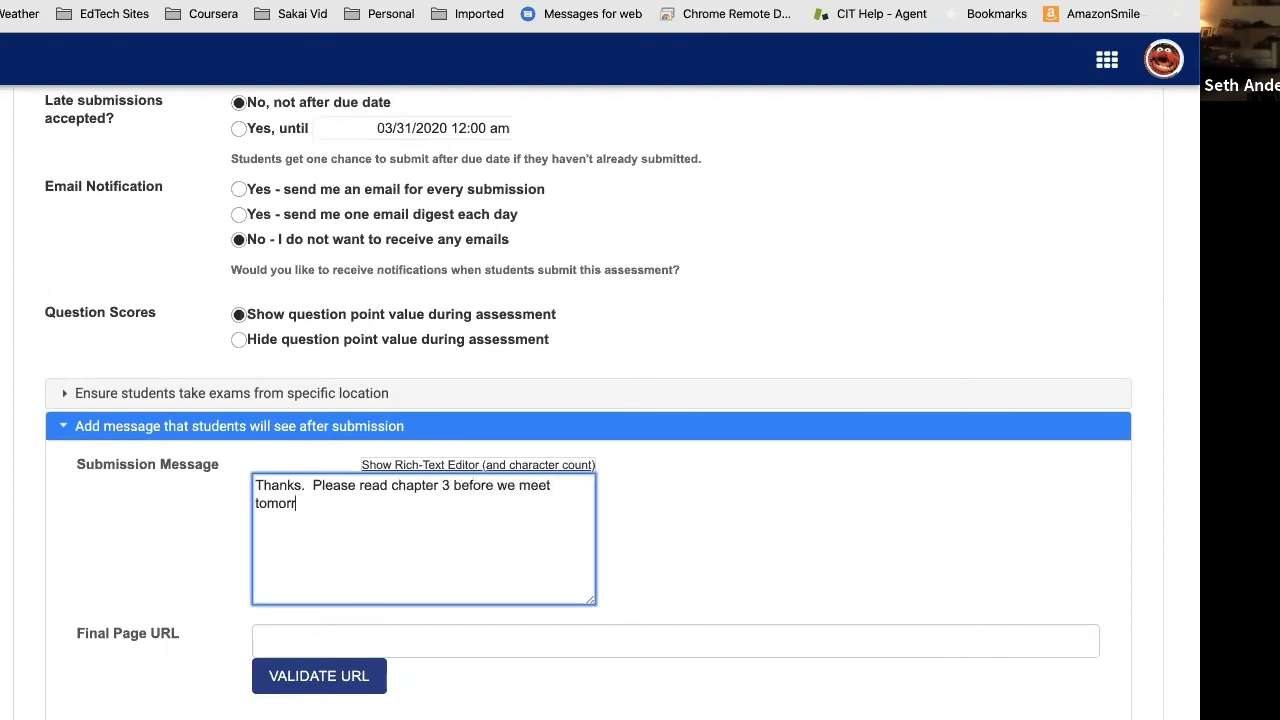
text(ow.)
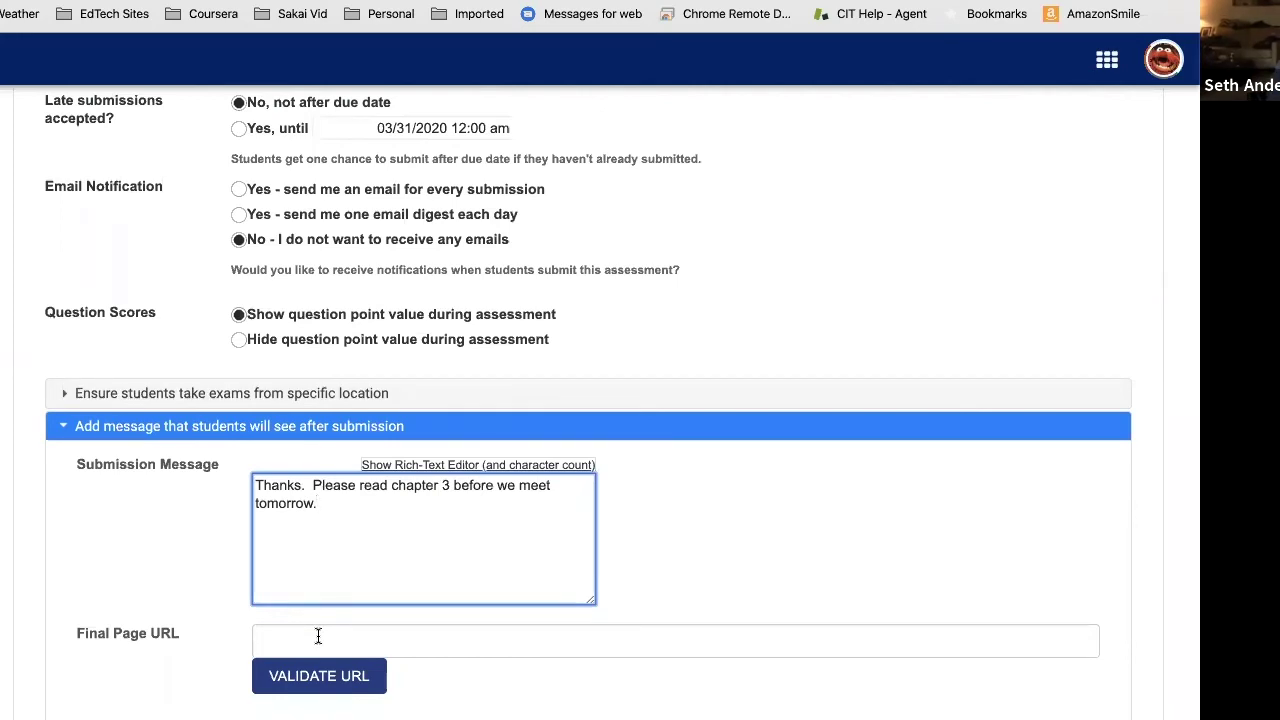
key(BackSpace)
text(, then do the )
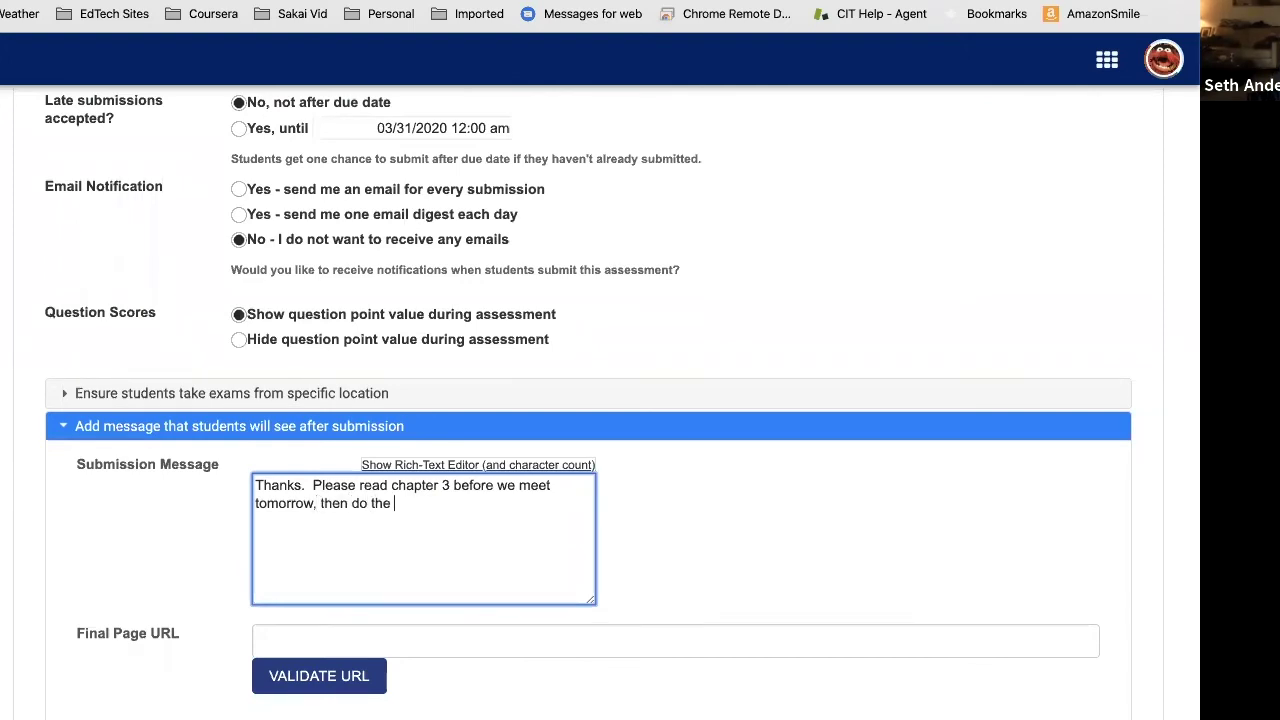
text(follow)
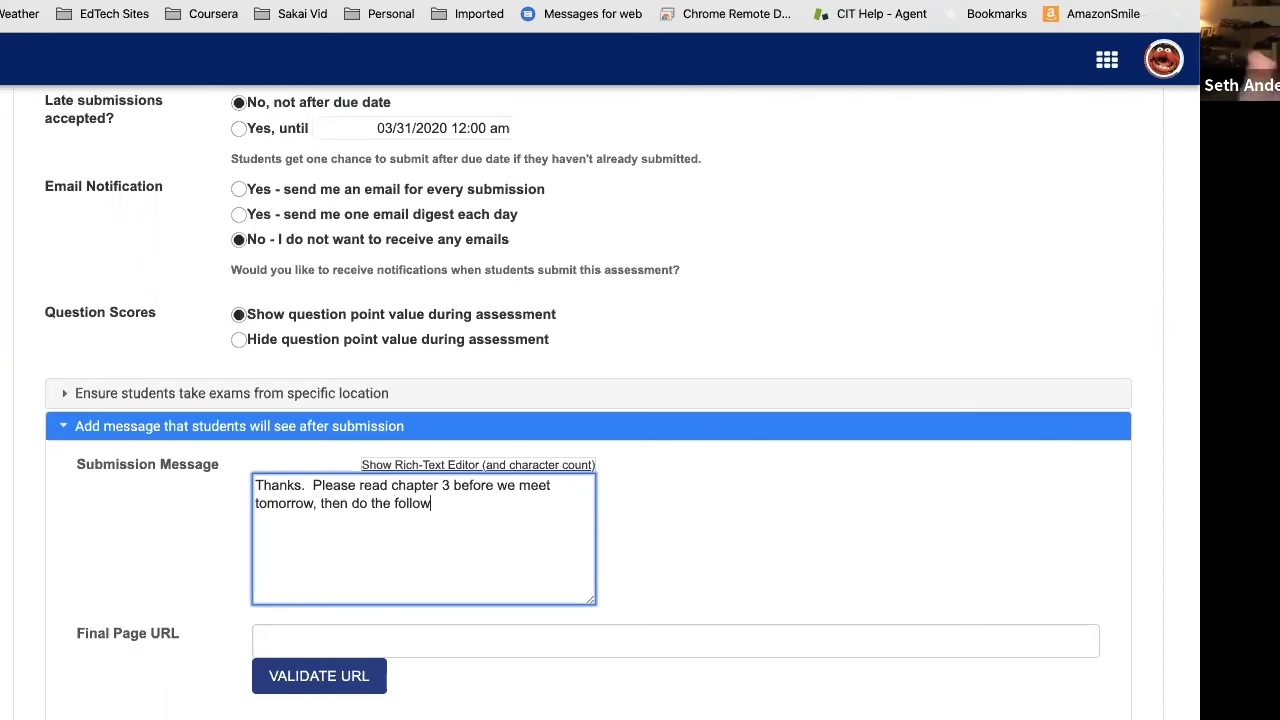
Step: Expand Exceptions to Time Limit and Delivery Date and examine the user and group choices for a new exception
scroll(617, 591, down, 1)
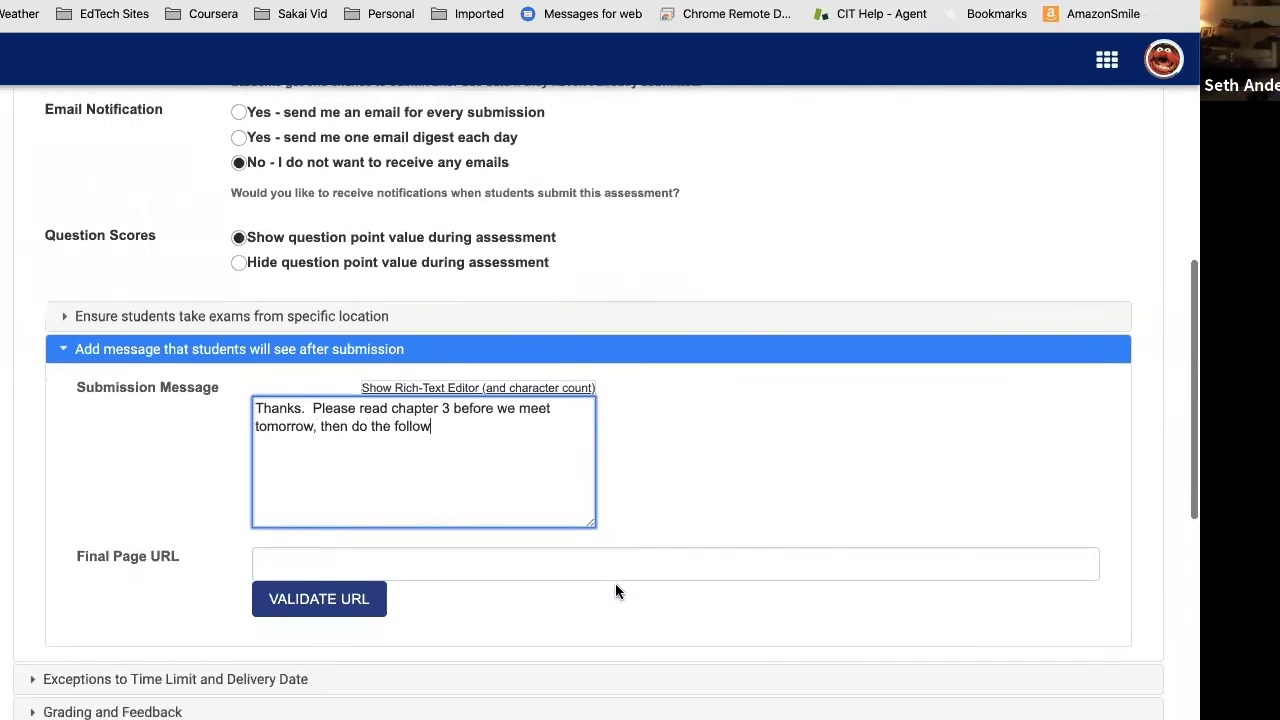
scroll(621, 590, up, 5)
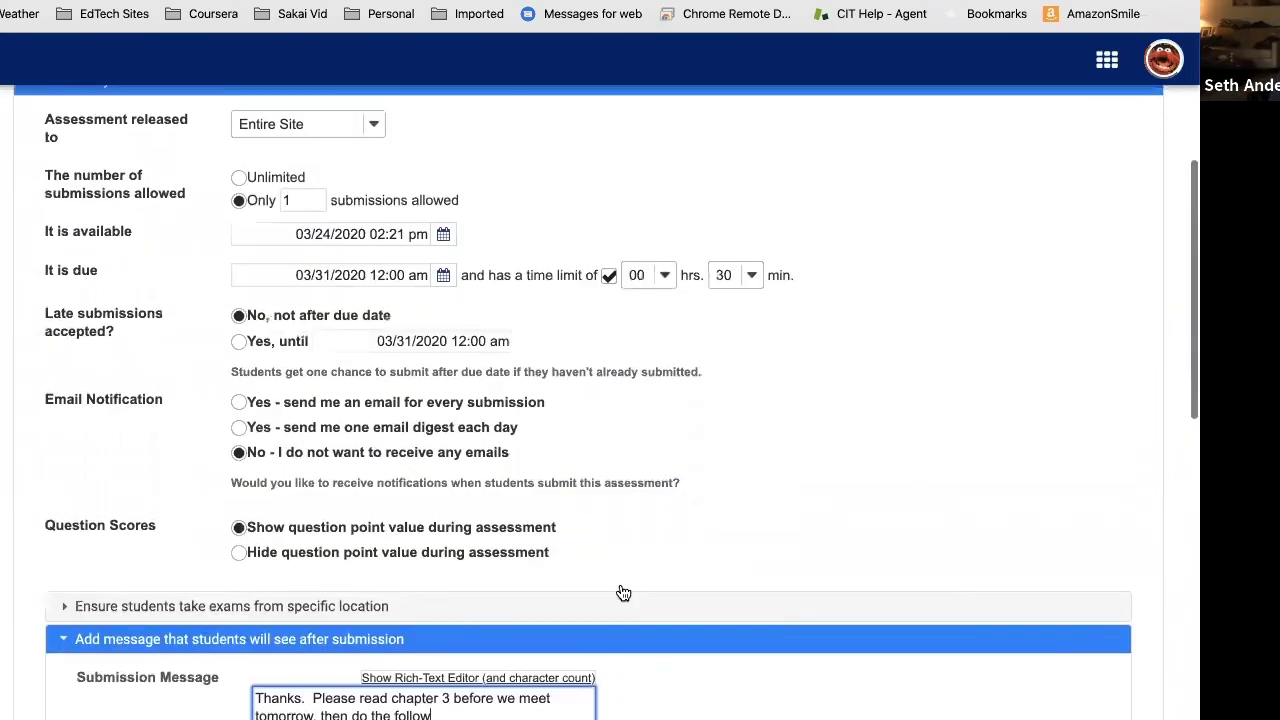
click(150, 236)
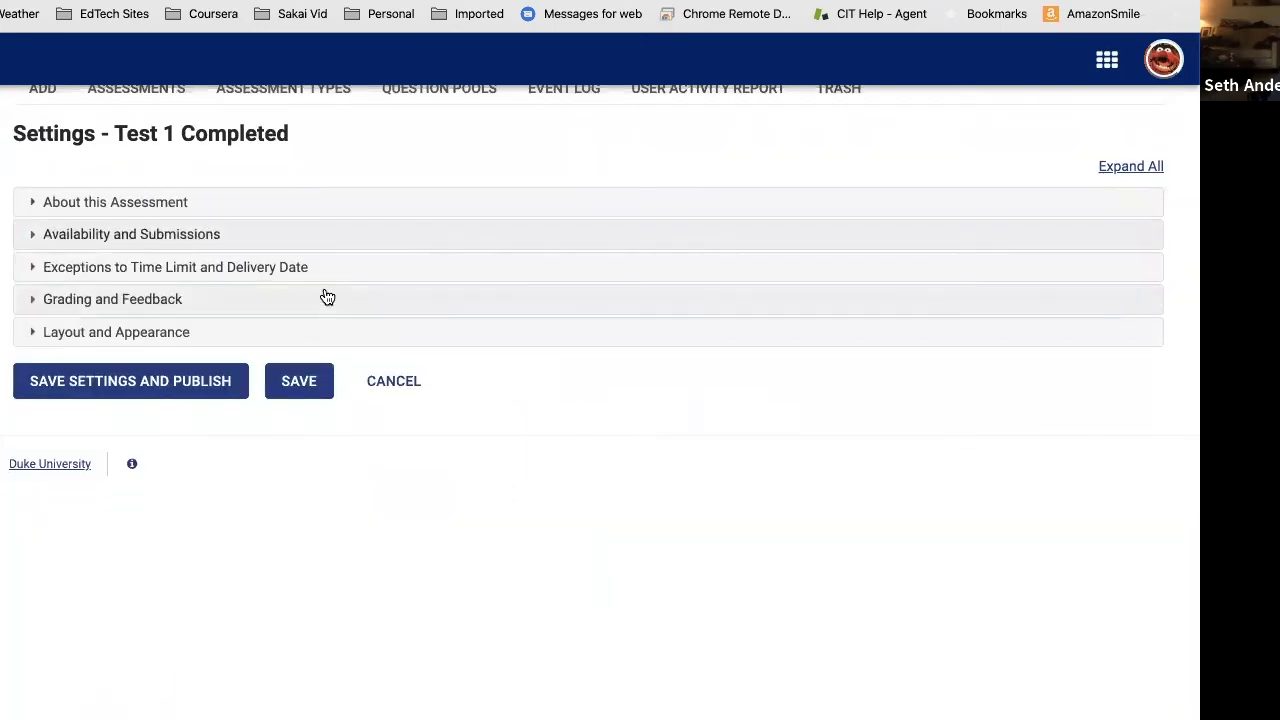
click(267, 272)
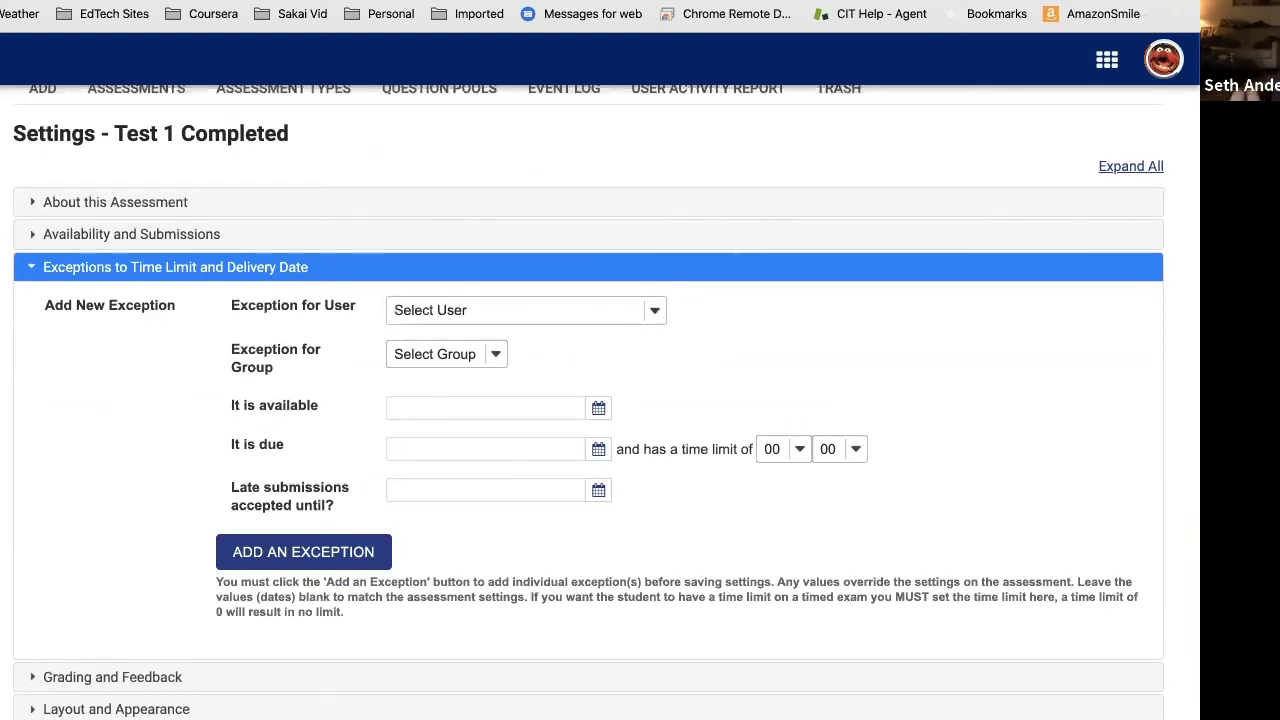
click(646, 311)
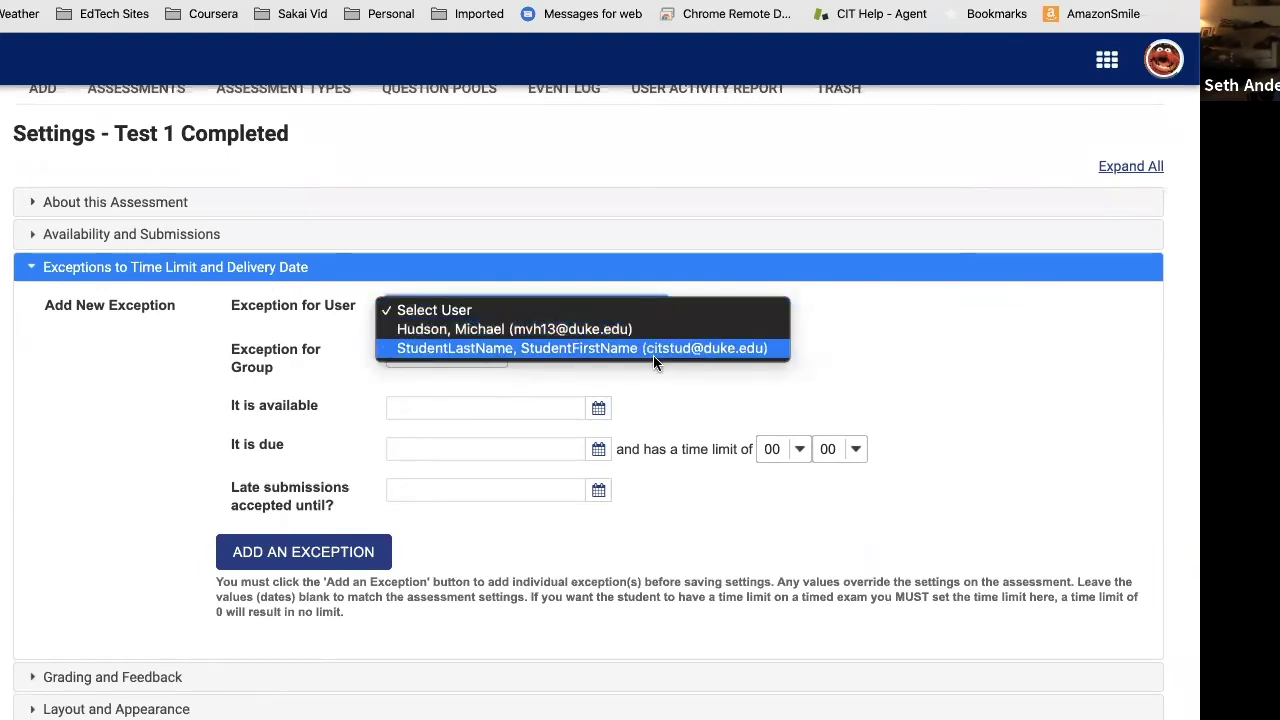
click(866, 378)
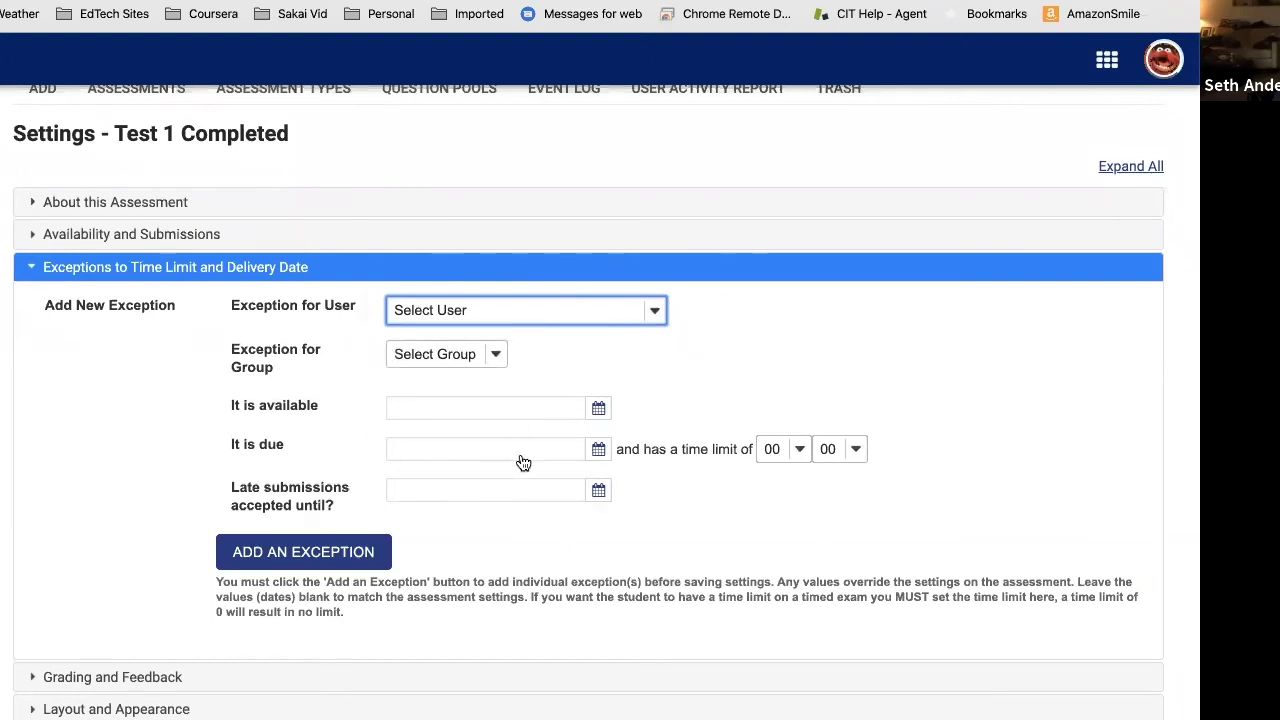
click(499, 353)
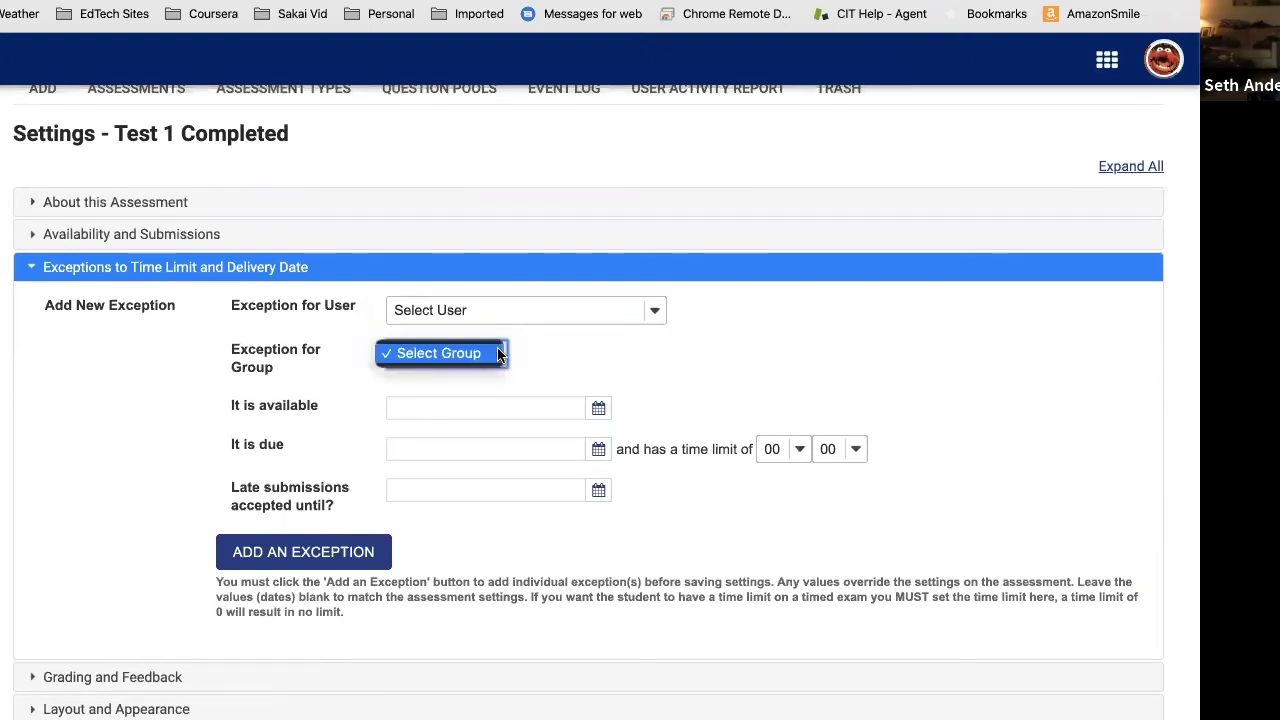
Step: In the Grading and Feedback settings, set how feedback will be authored to Selection-Level (A,B,C...) Feedback
click(553, 347)
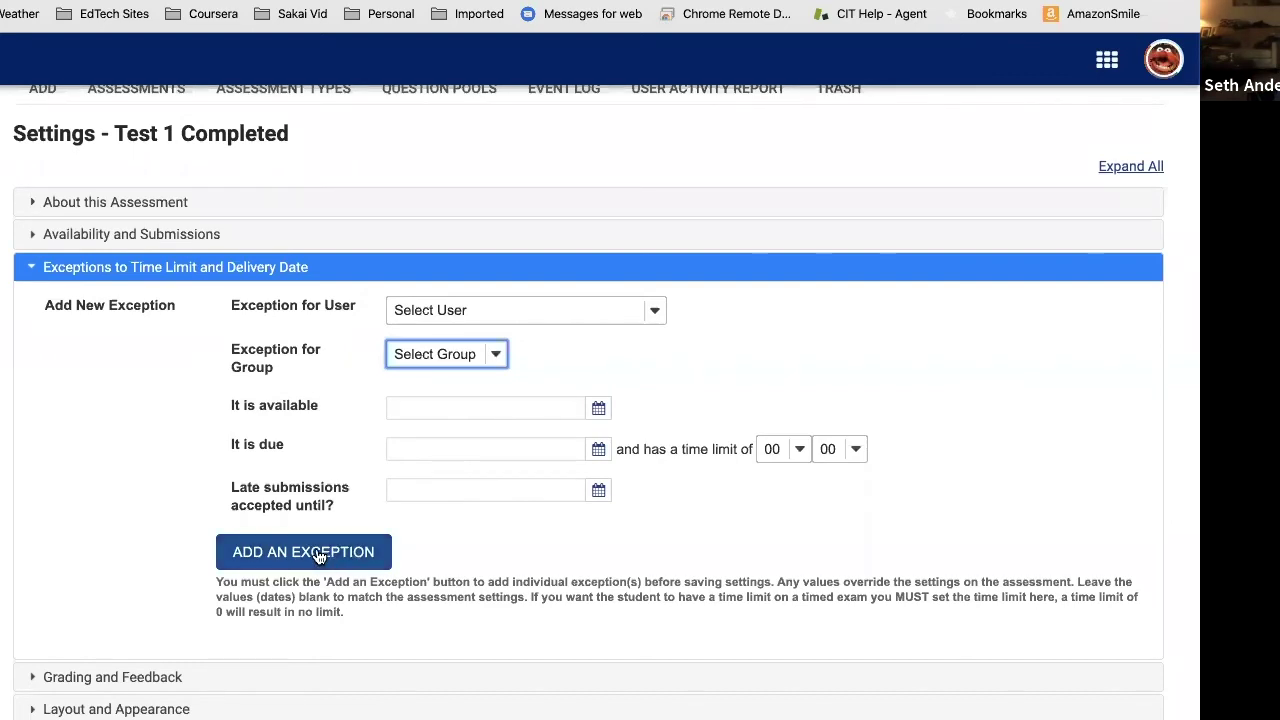
scroll(96, 553, down, 1)
scroll(95, 553, down, 2)
click(97, 148)
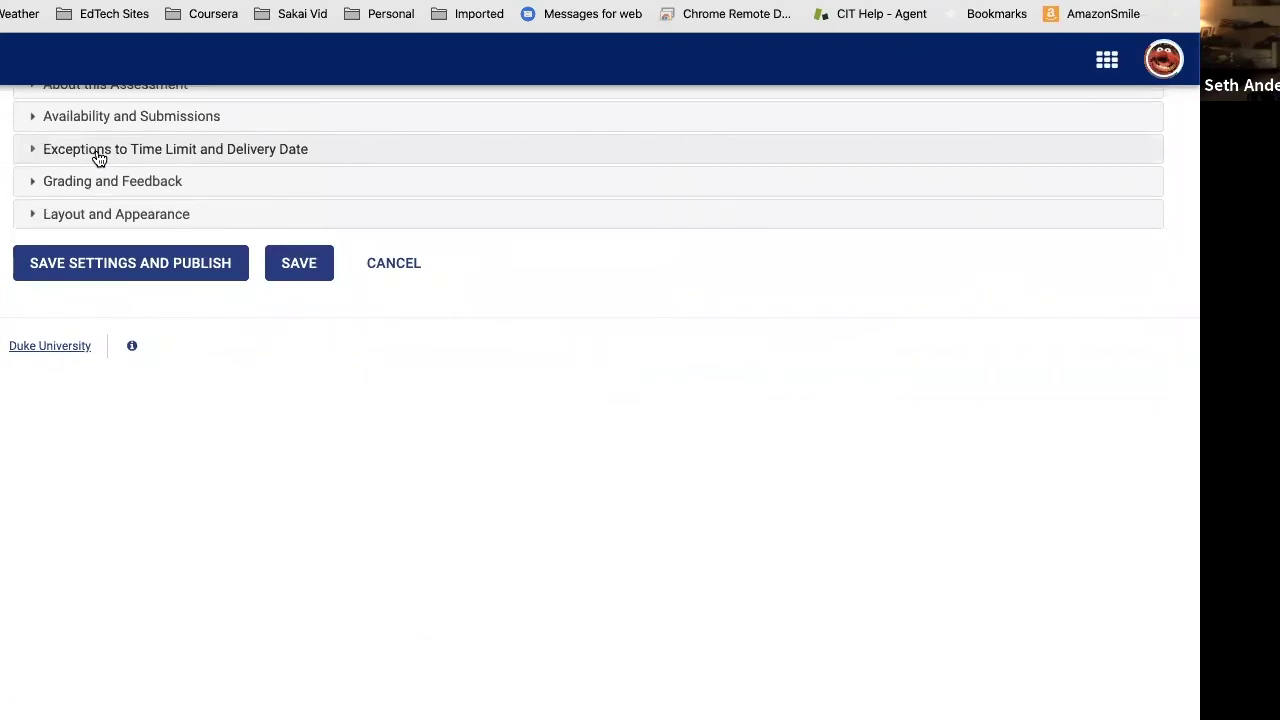
click(80, 182)
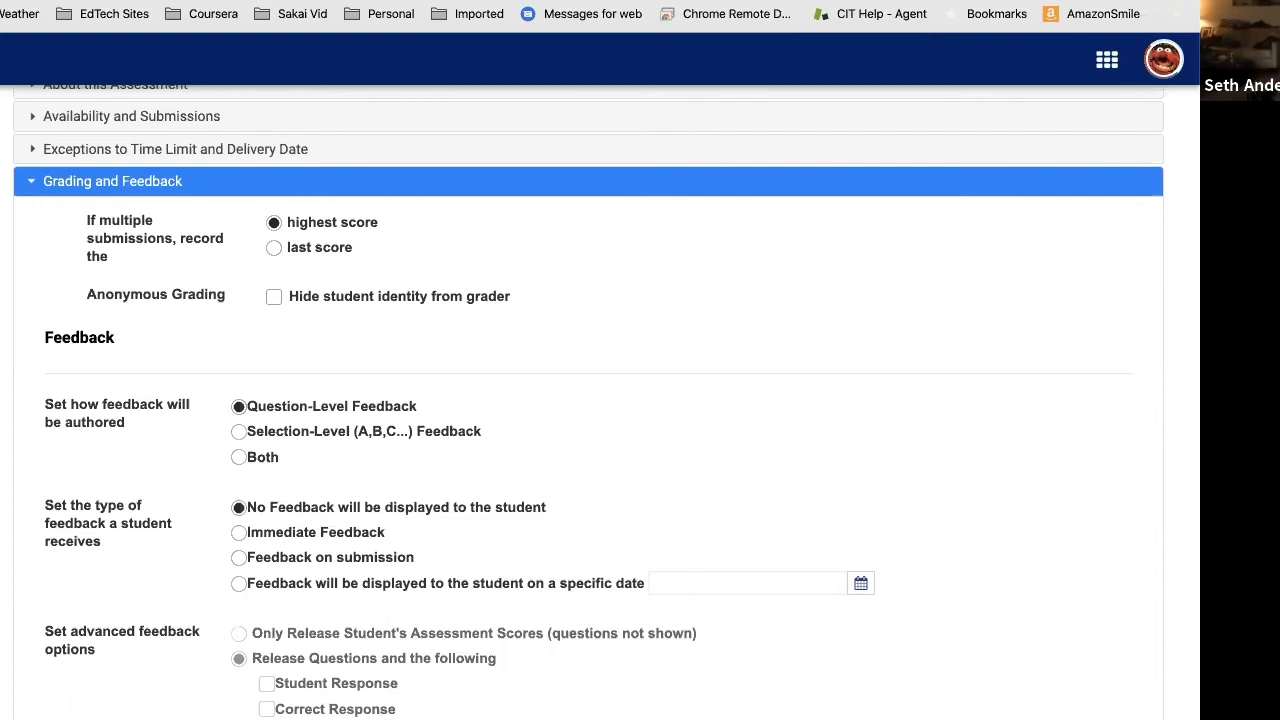
scroll(251, 405, down, 3)
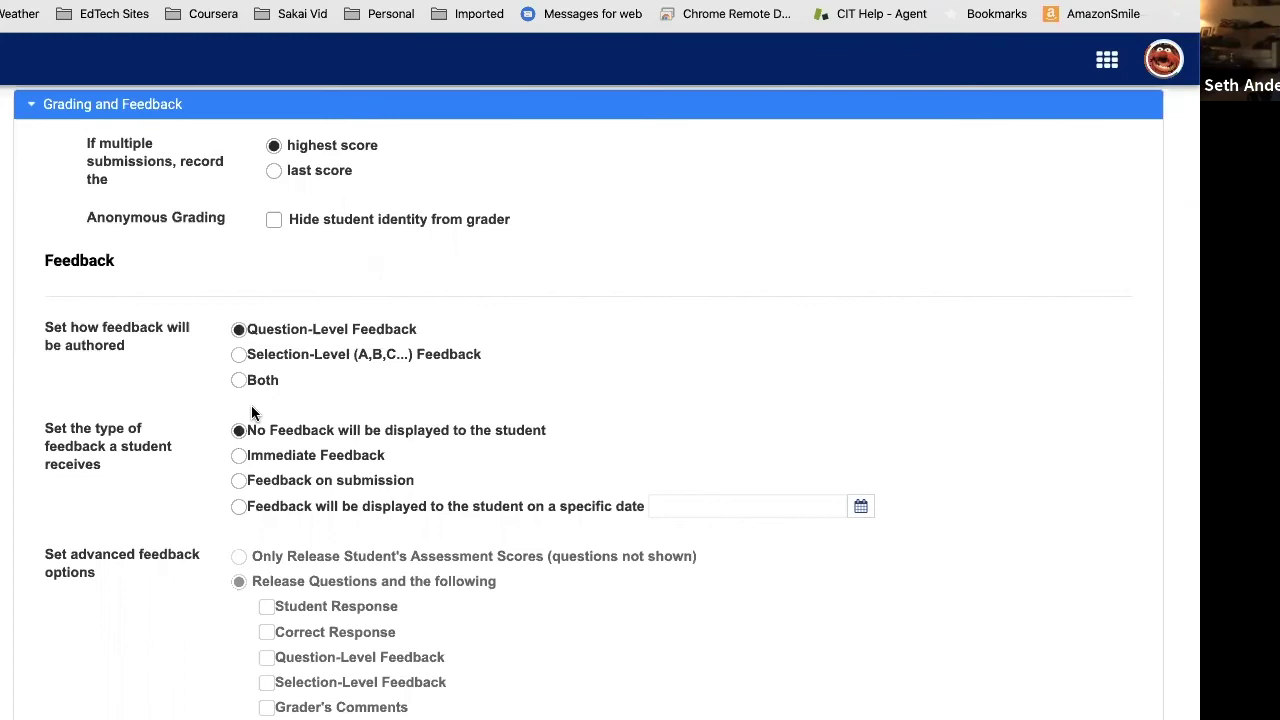
click(293, 356)
Step: Set the type of feedback a student receives to Feedback on submission
scroll(234, 394, down, 2)
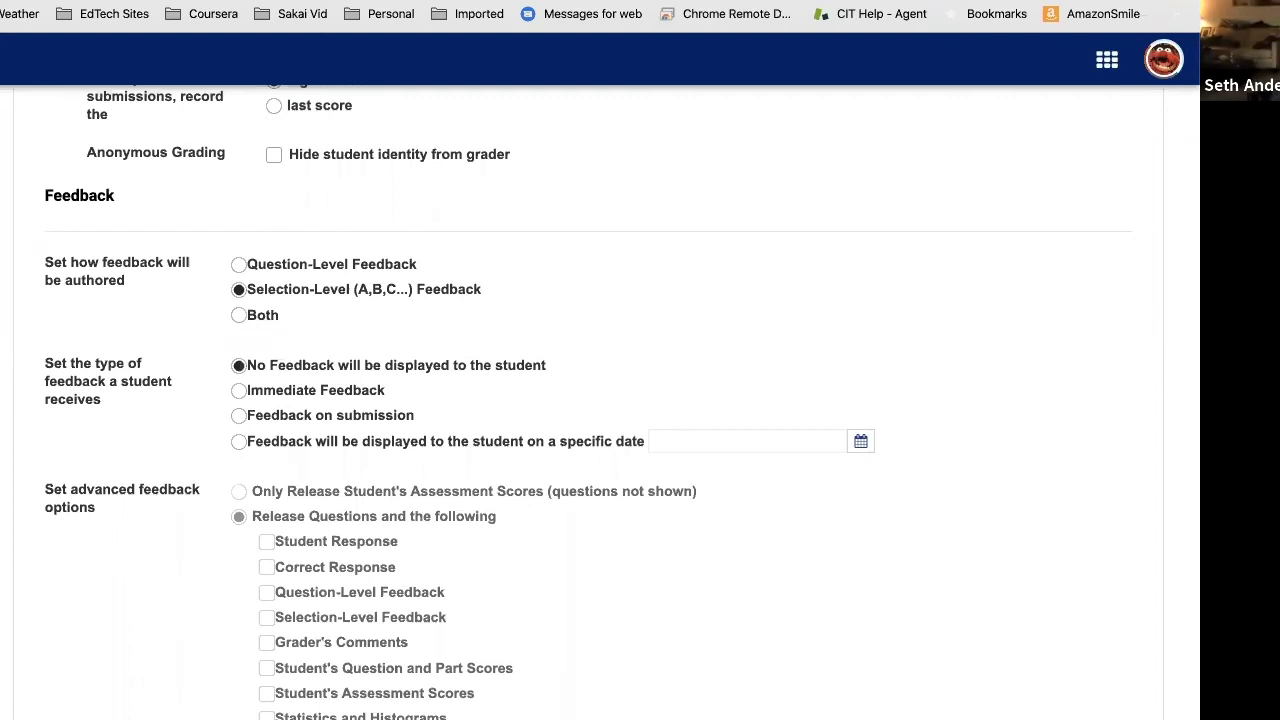
scroll(129, 529, down, 2)
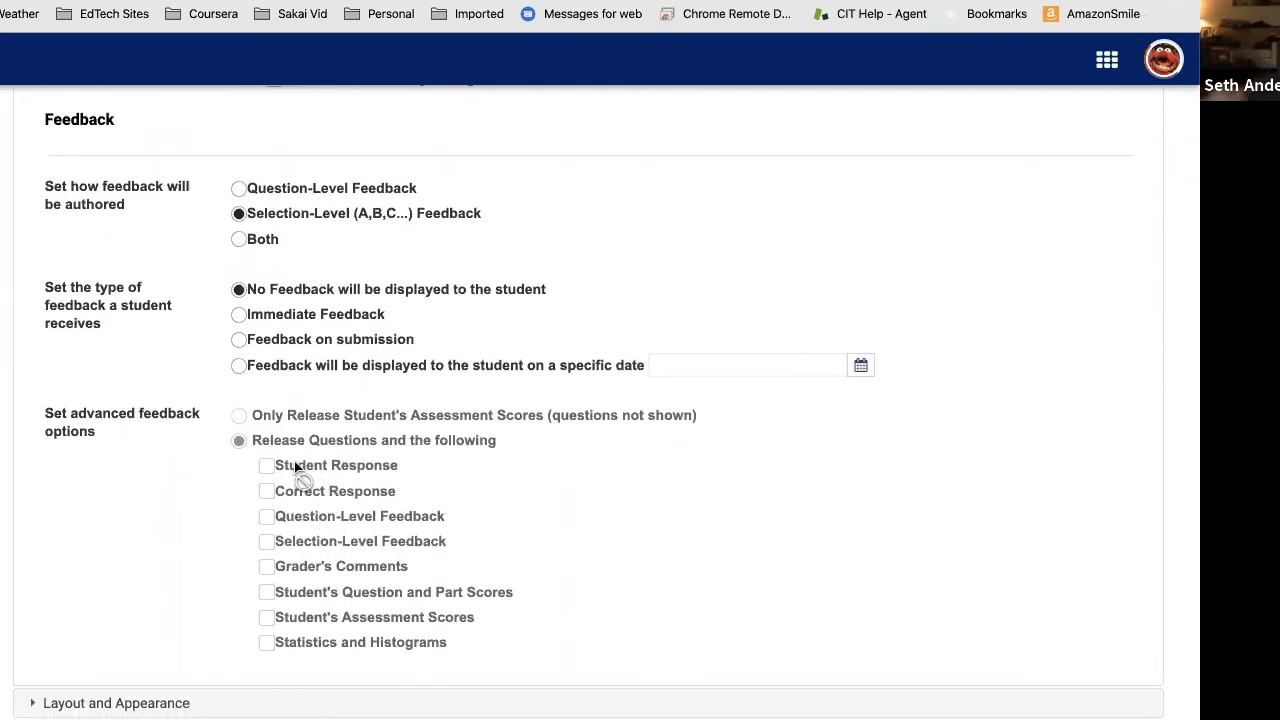
click(239, 314)
click(239, 340)
scroll(575, 437, down, 4)
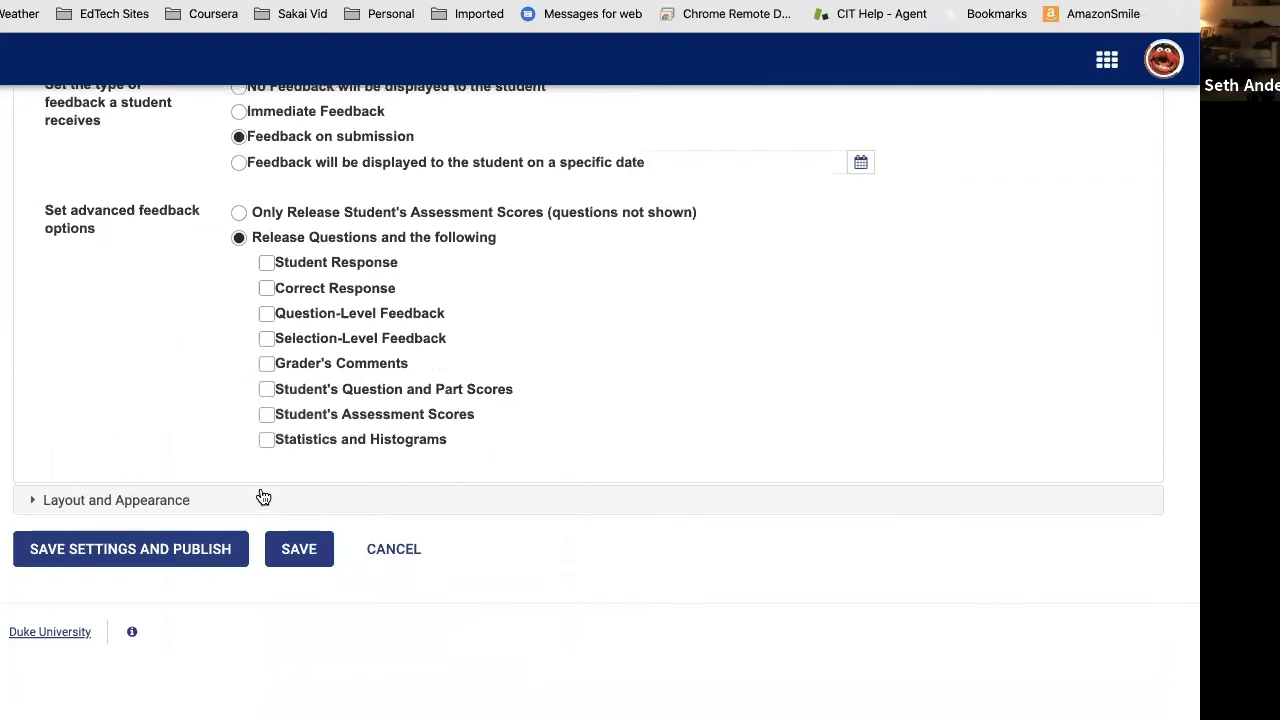
Step: Examine the Layout and Appearance options for navigation, question layout, numbering and mark for review, then return to the assessment list
click(135, 499)
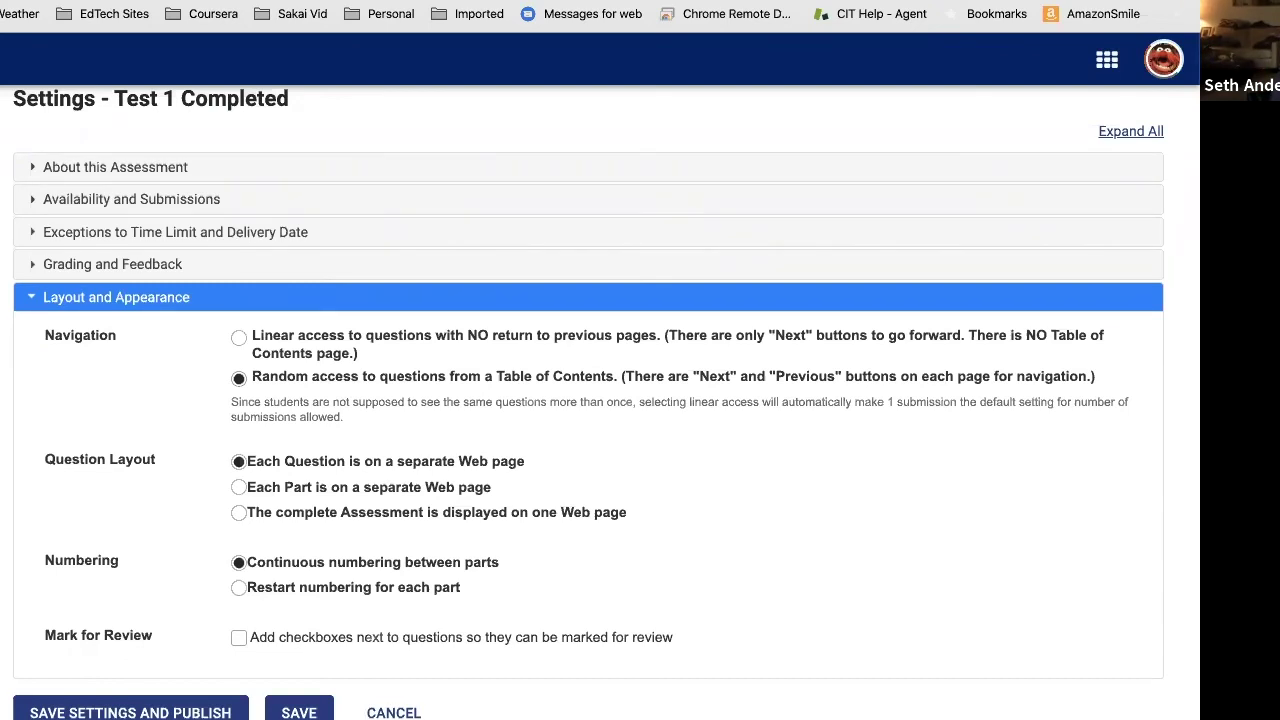
click(100, 297)
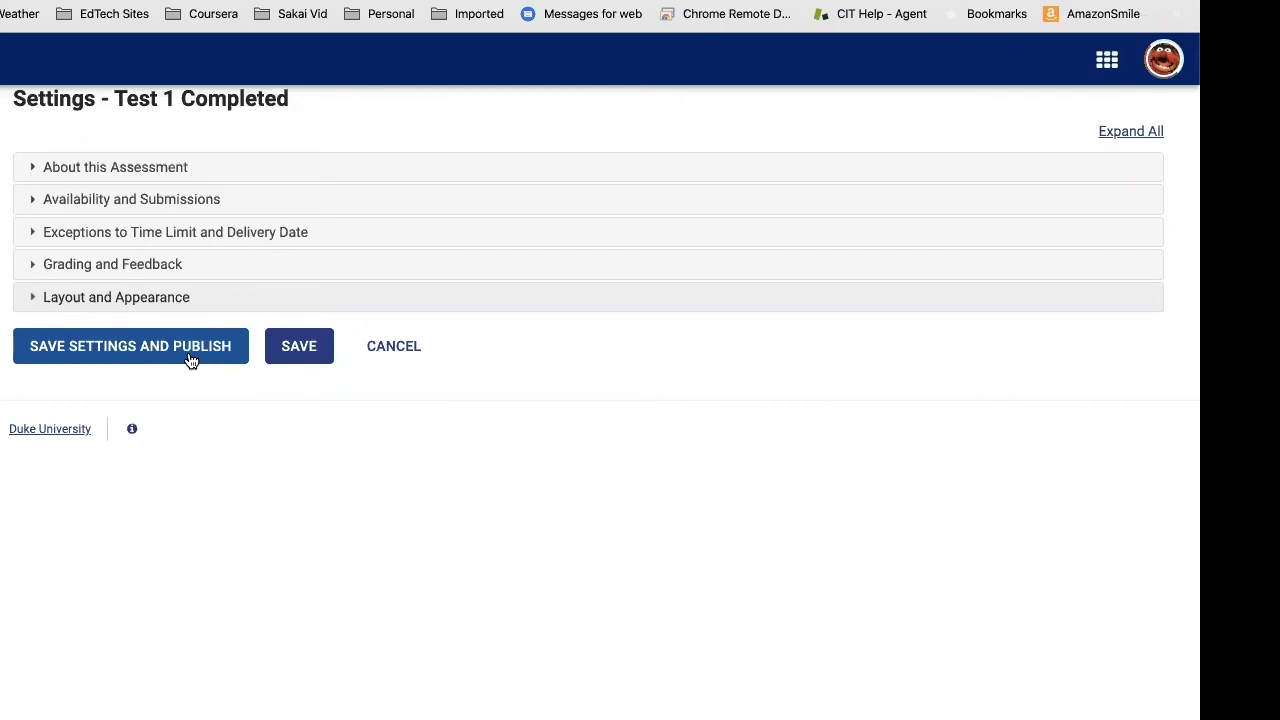
scroll(215, 362, up, 2)
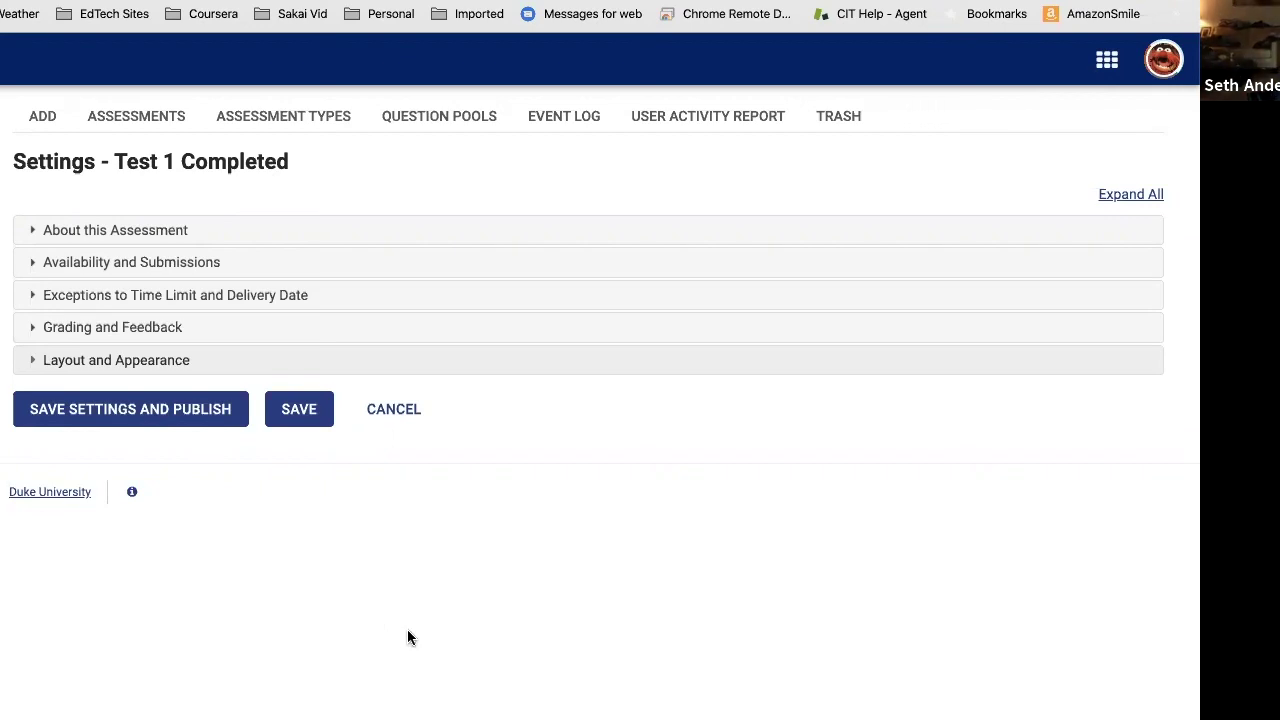
scroll(405, 620, up, 4)
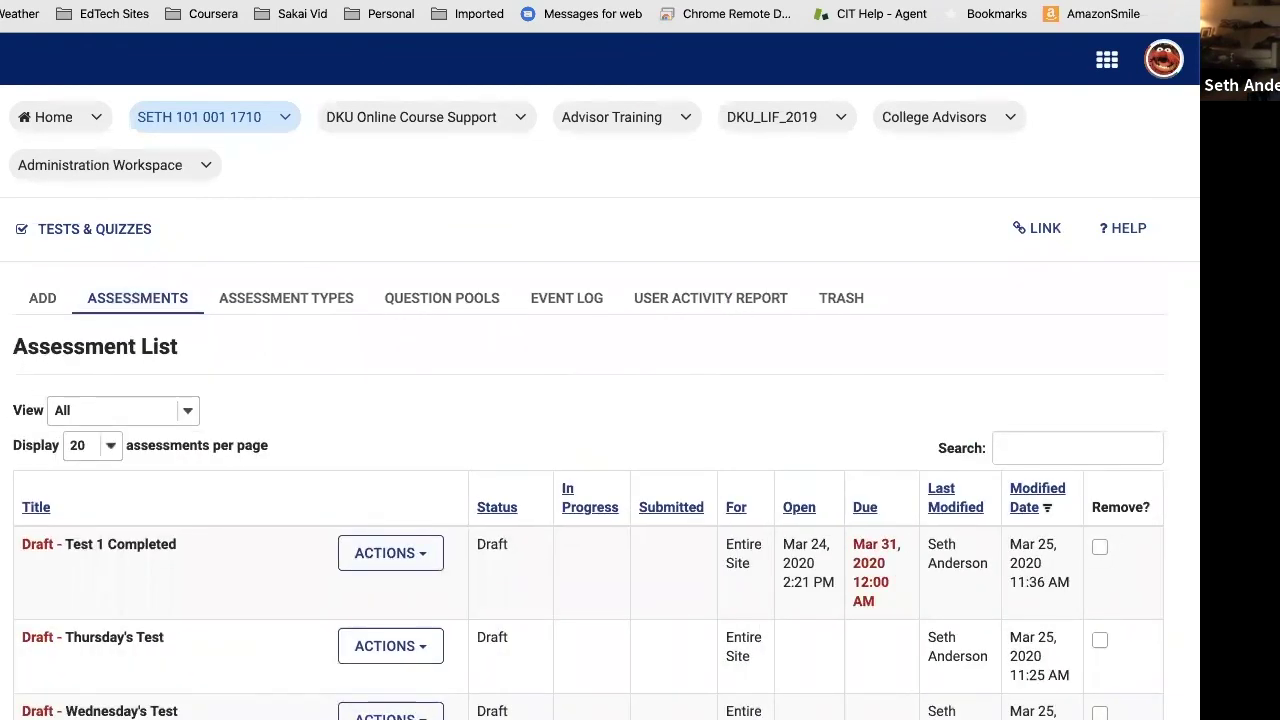
Step: Open the published Test 1 Completed assessment for editing, accepting the retraction, and republish it without changing any questions
scroll(300, 505, down, 3)
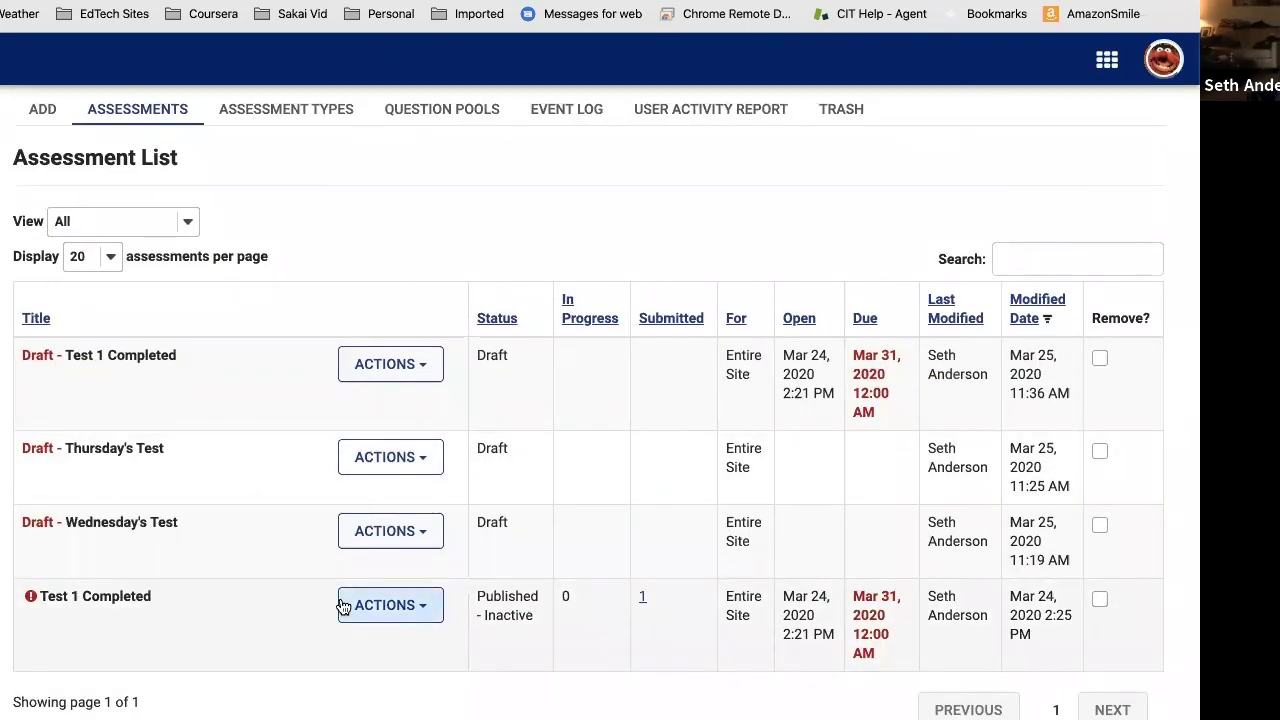
scroll(297, 591, down, 1)
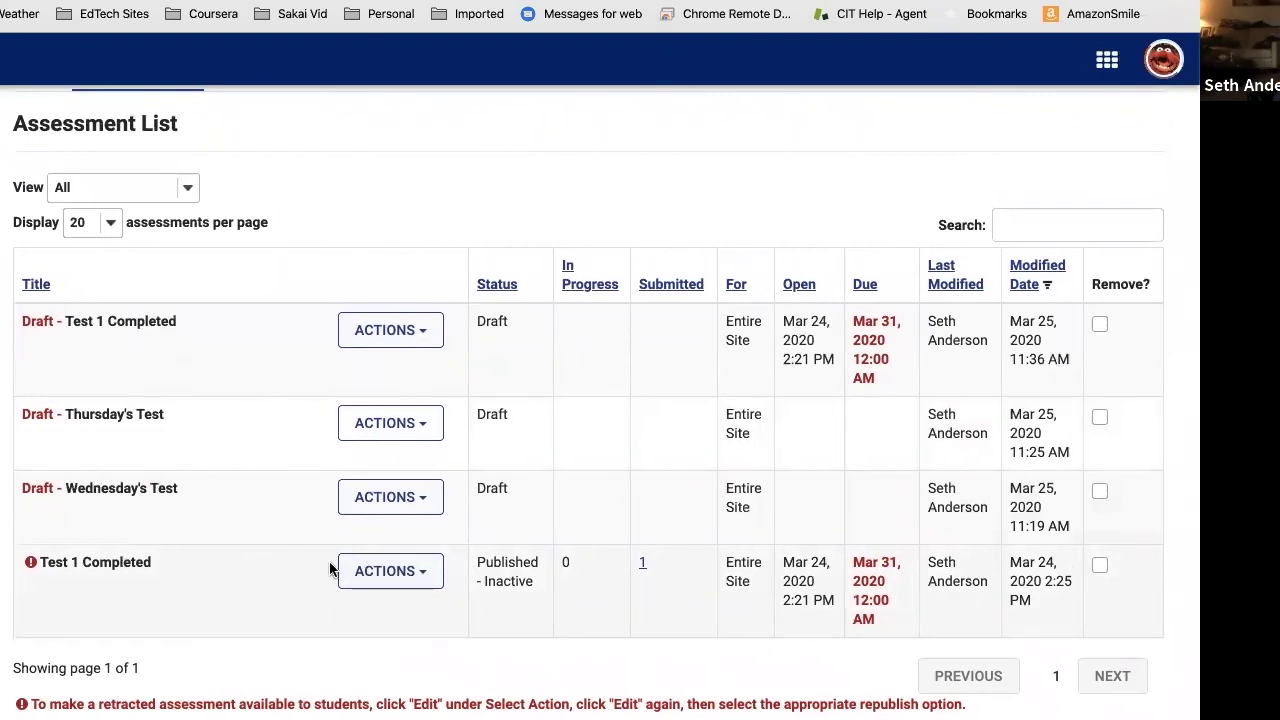
click(419, 575)
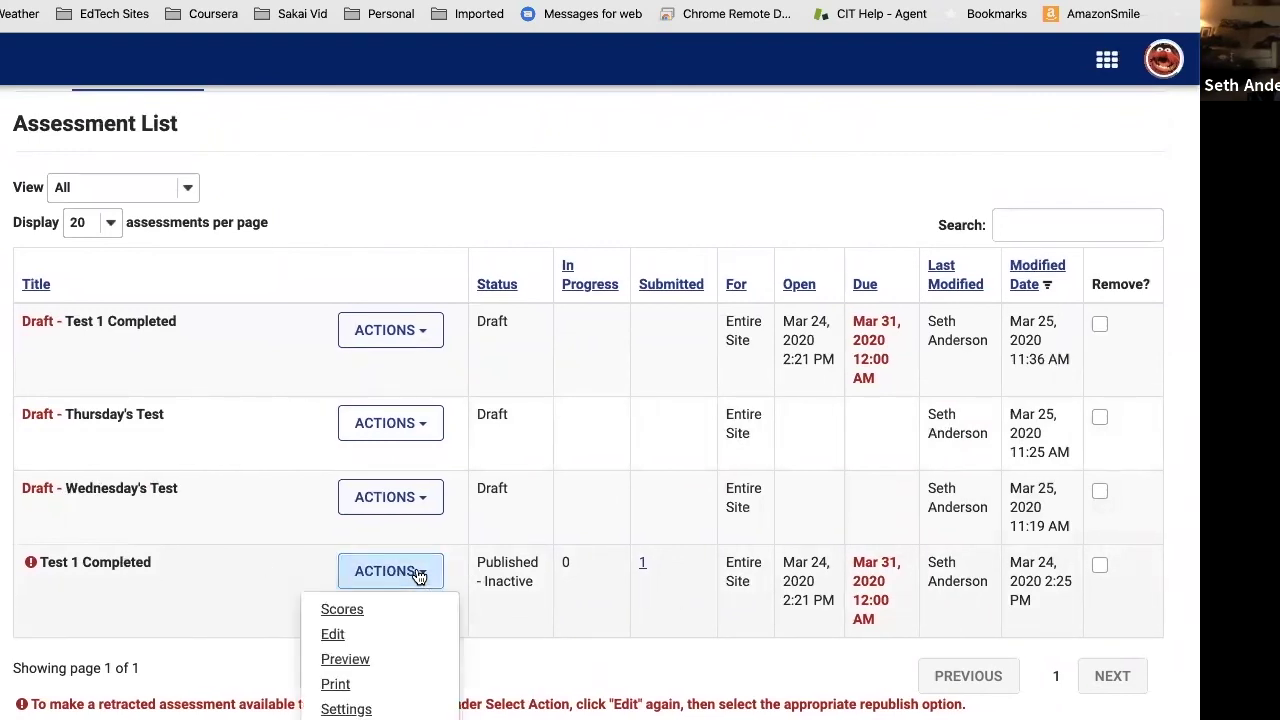
scroll(360, 620, down, 1)
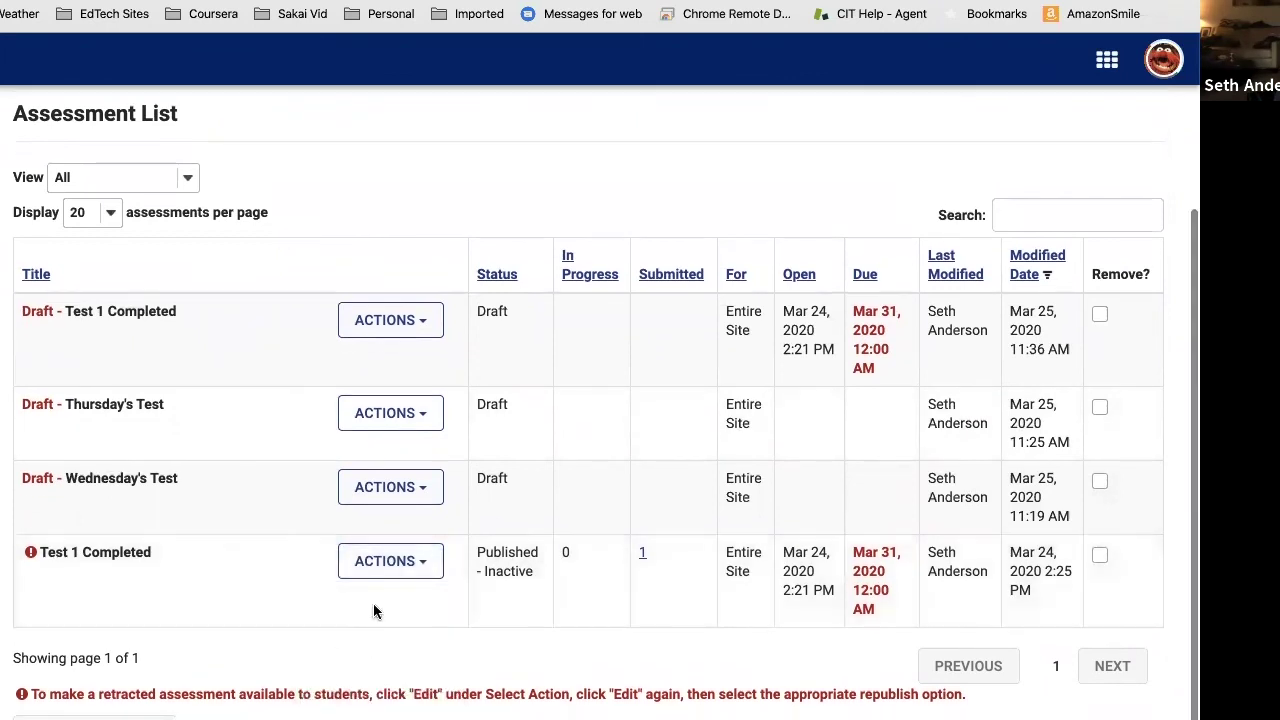
click(437, 563)
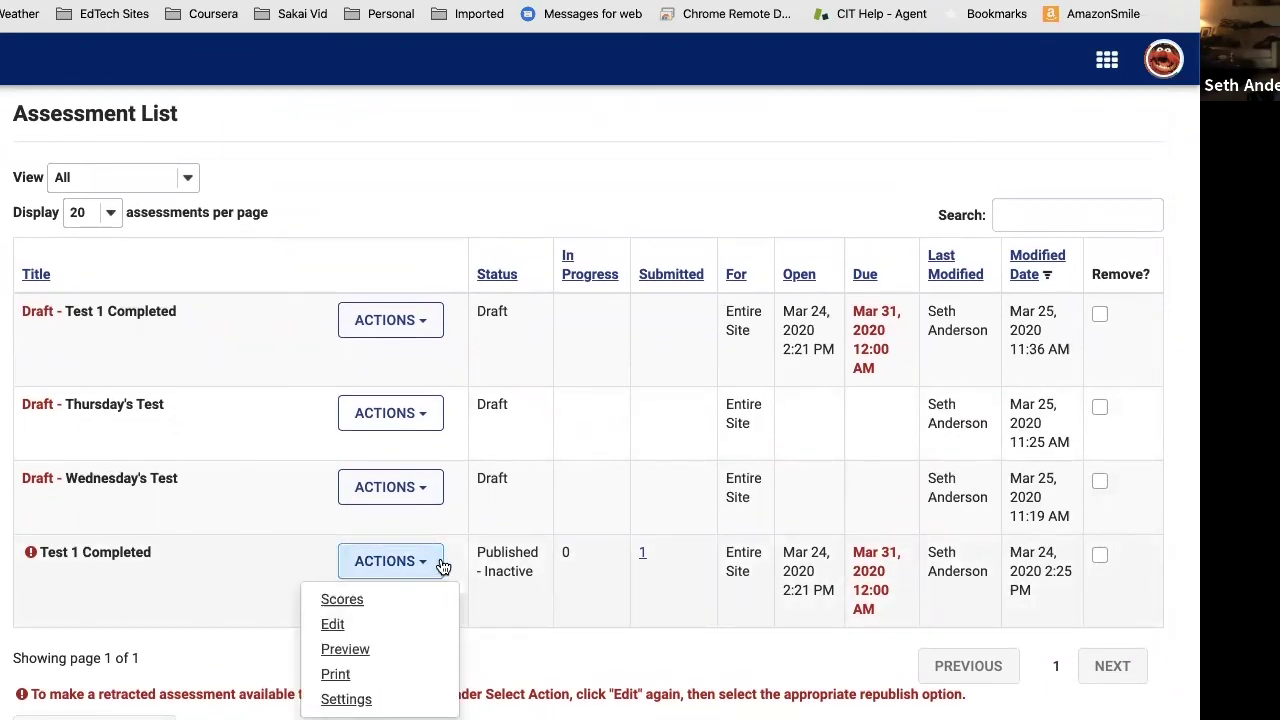
click(200, 580)
click(417, 566)
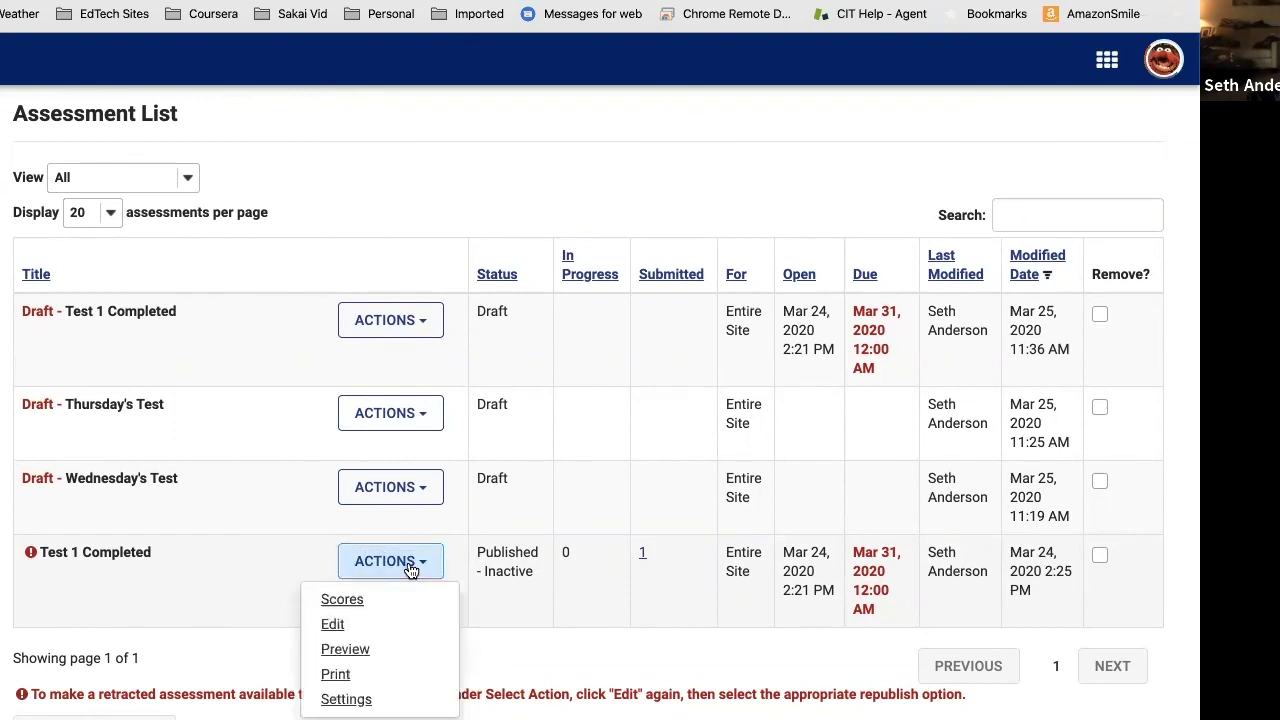
click(338, 622)
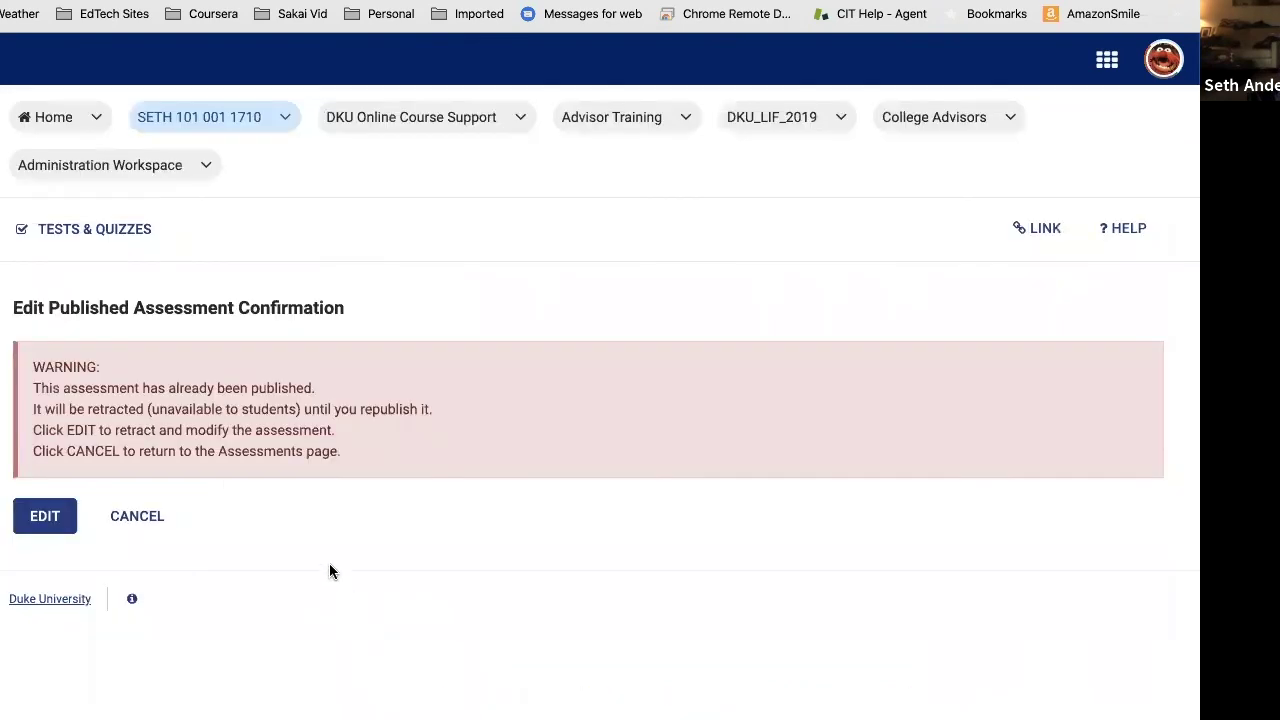
click(32, 519)
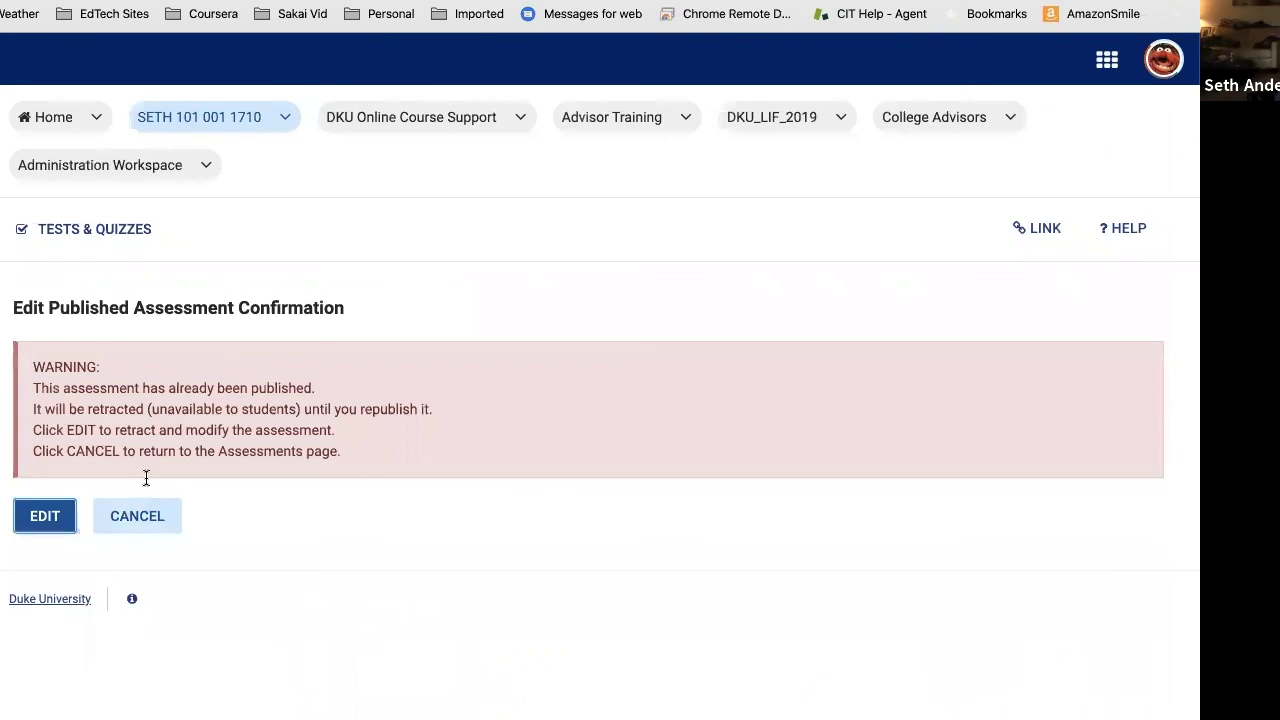
scroll(280, 361, down, 1)
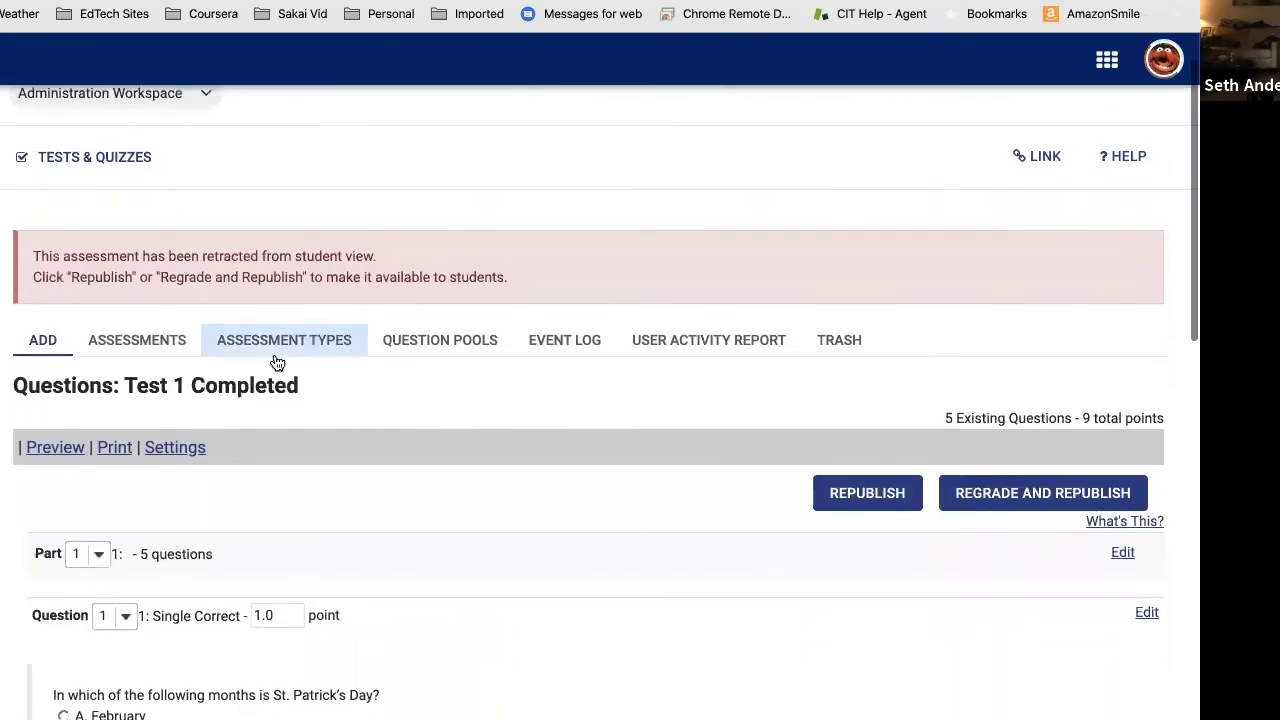
click(855, 488)
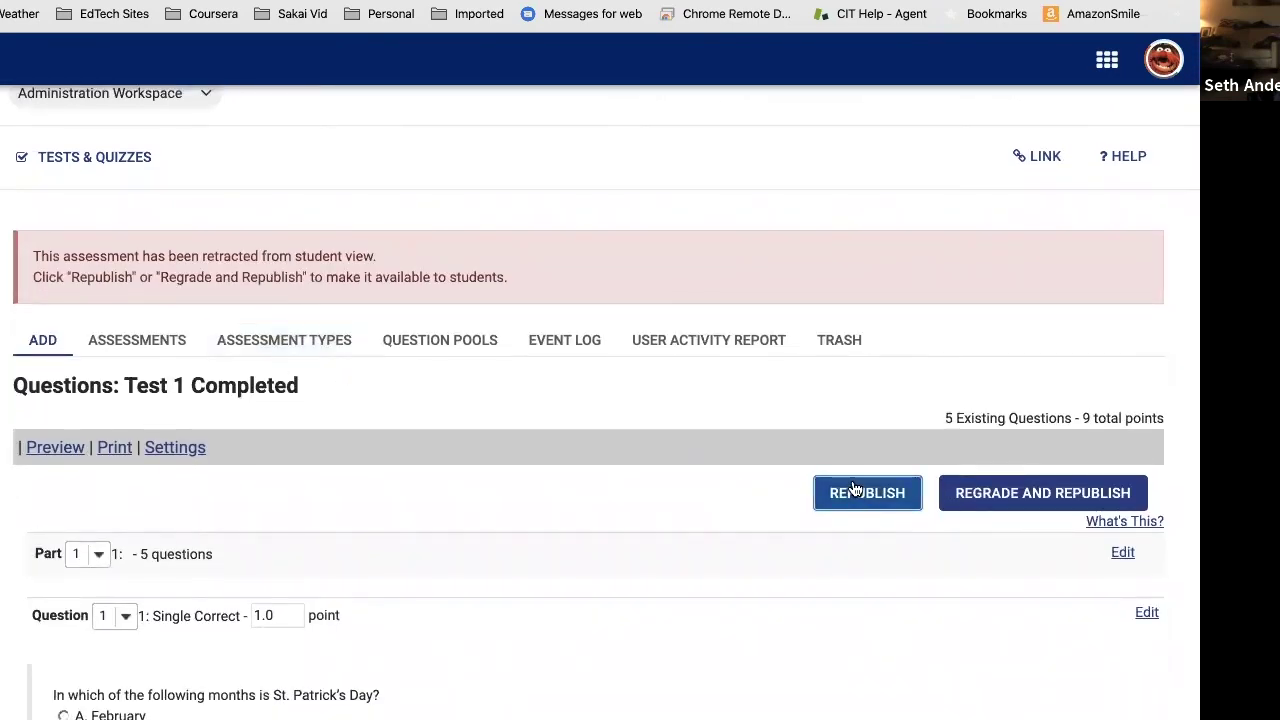
click(317, 411)
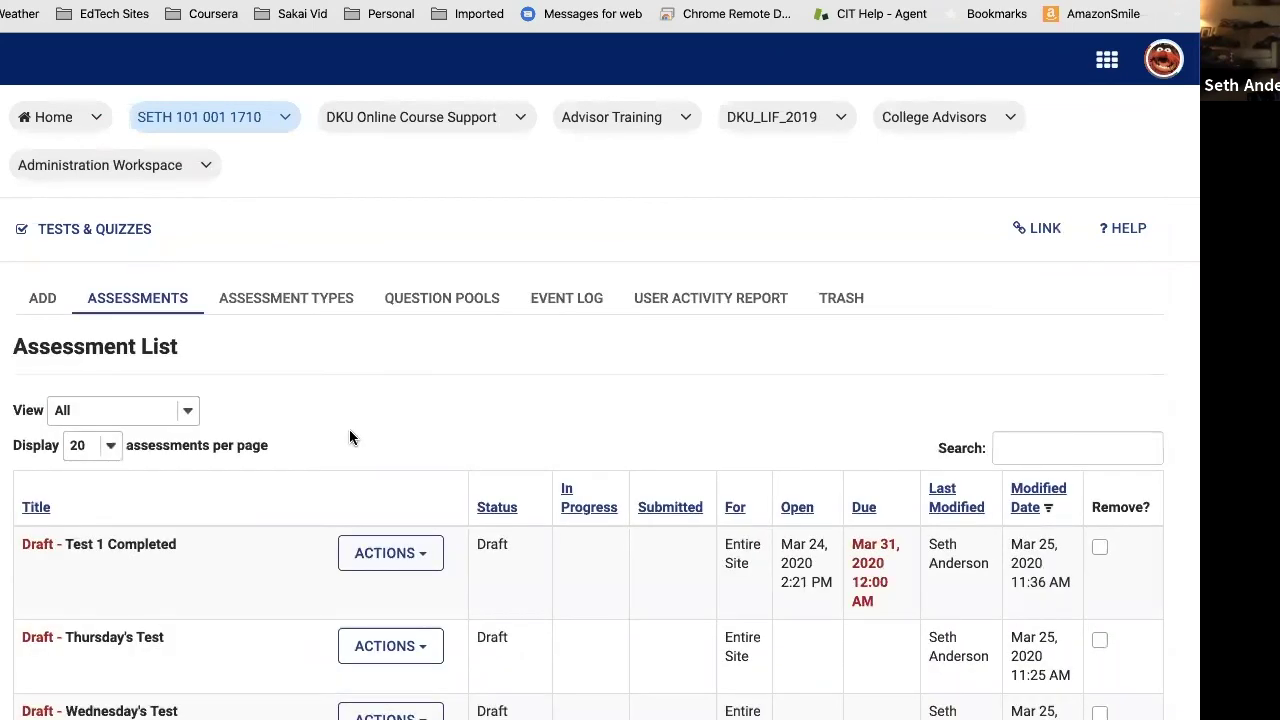
Step: View the total scores for the published Test 1 Completed submissions and return to the assessment list
scroll(349, 432, down, 3)
click(641, 558)
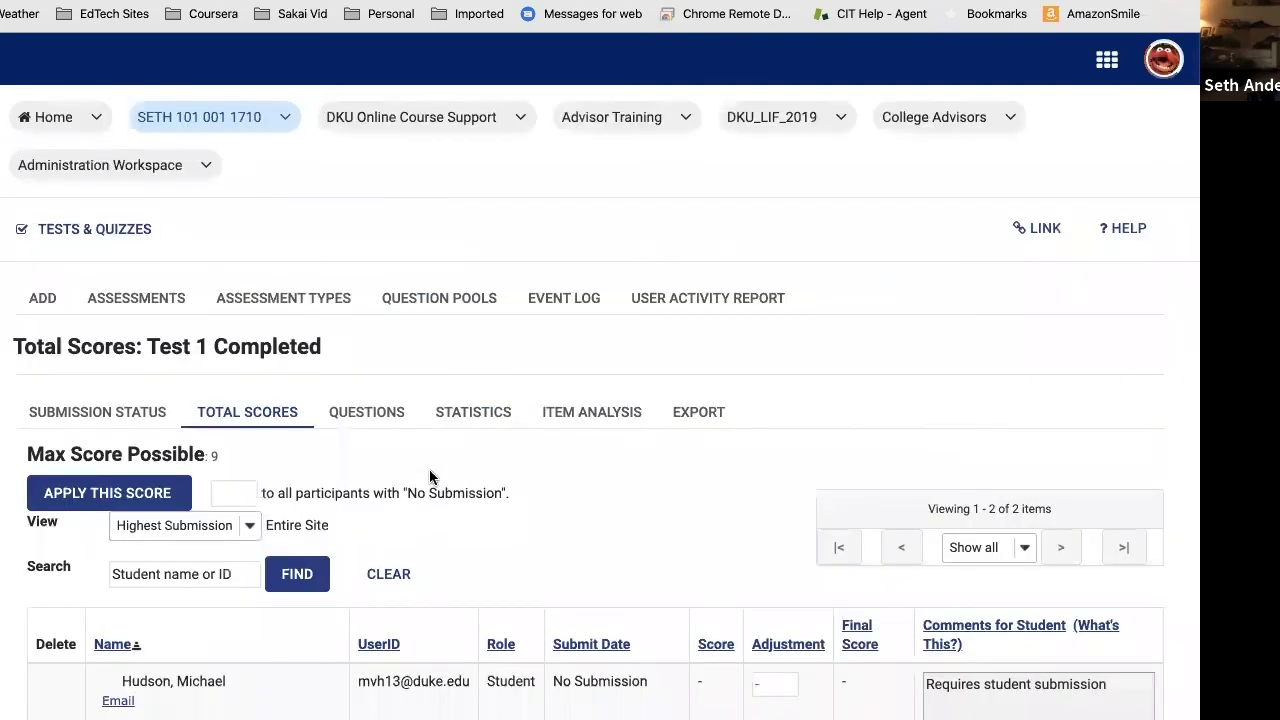
scroll(431, 487, down, 2)
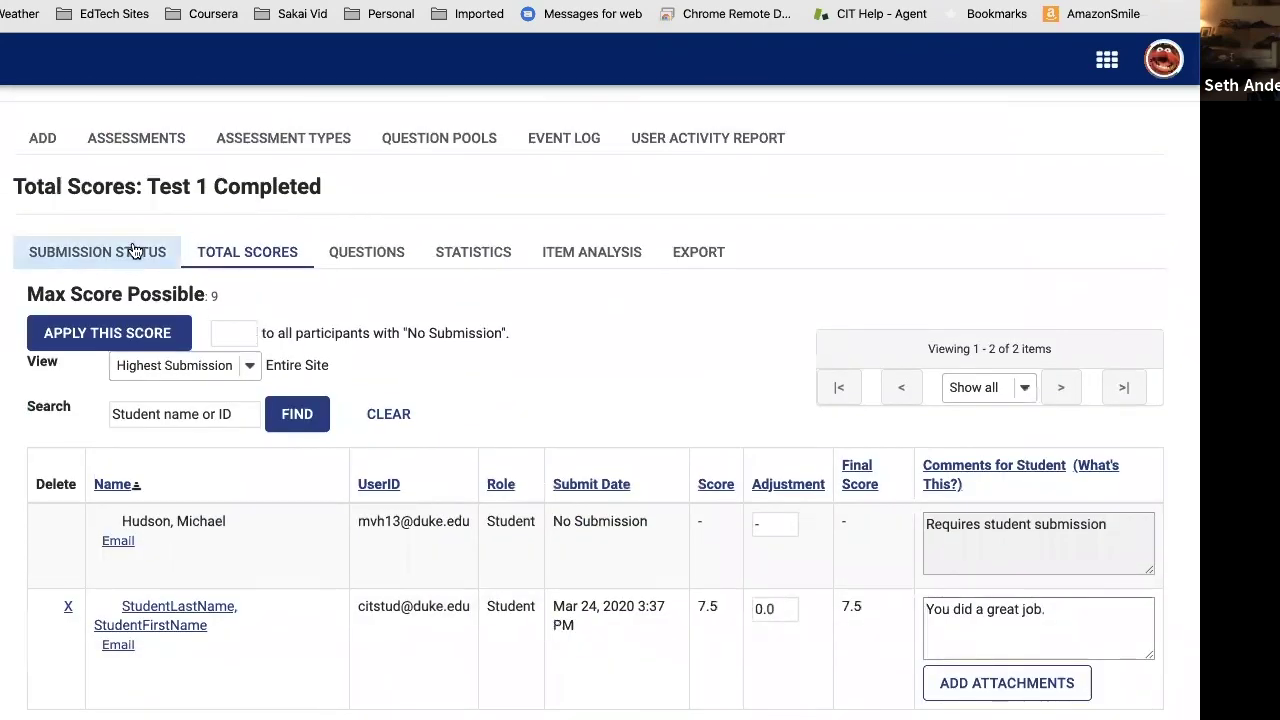
click(147, 137)
Step: Open the published Test 1 Completed assessment for editing and confirm its retraction from students
scroll(410, 552, down, 2)
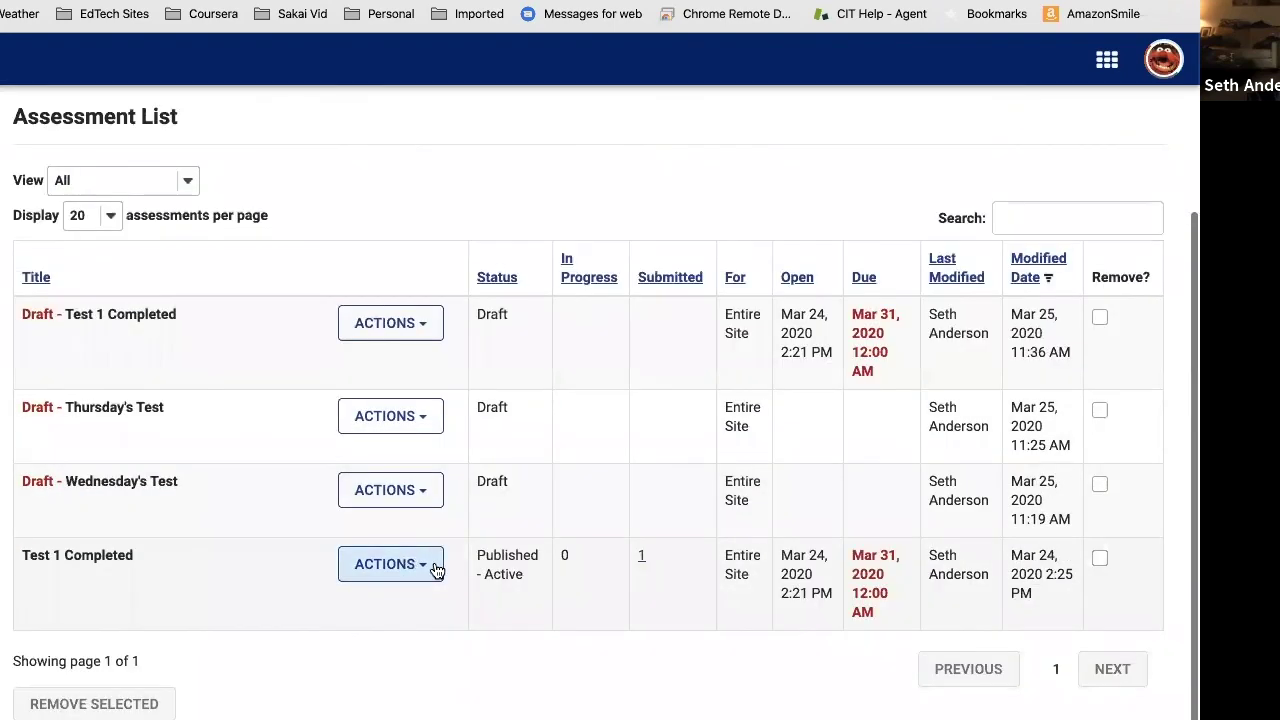
click(436, 566)
click(341, 625)
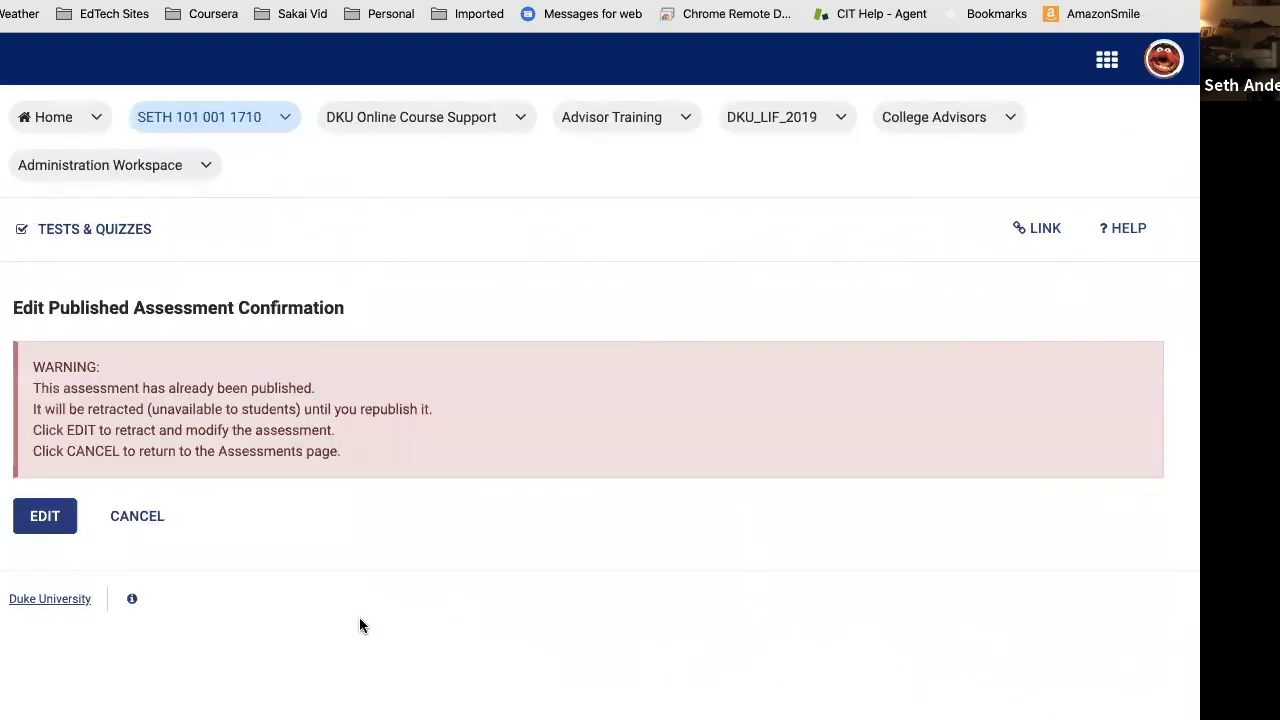
click(42, 521)
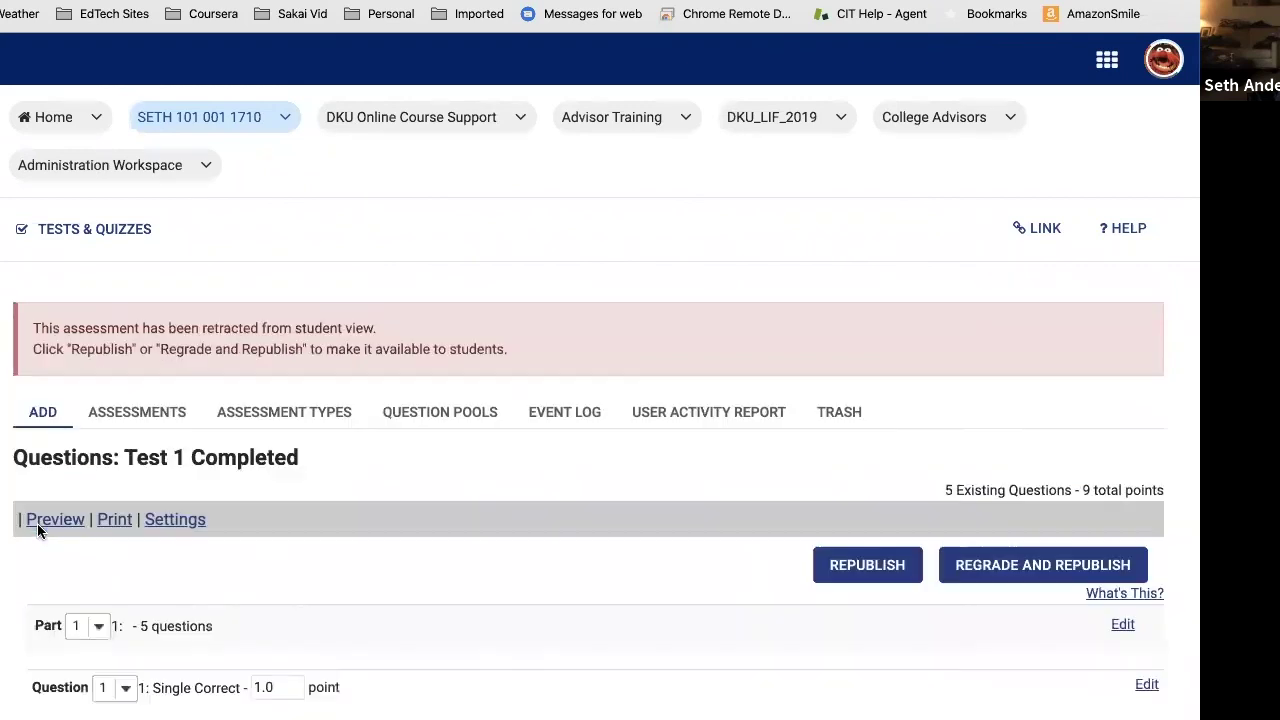
Step: Change which answer is marked correct in Question 1, about the month of St. Patrick's Day, and save the question
scroll(247, 461, down, 3)
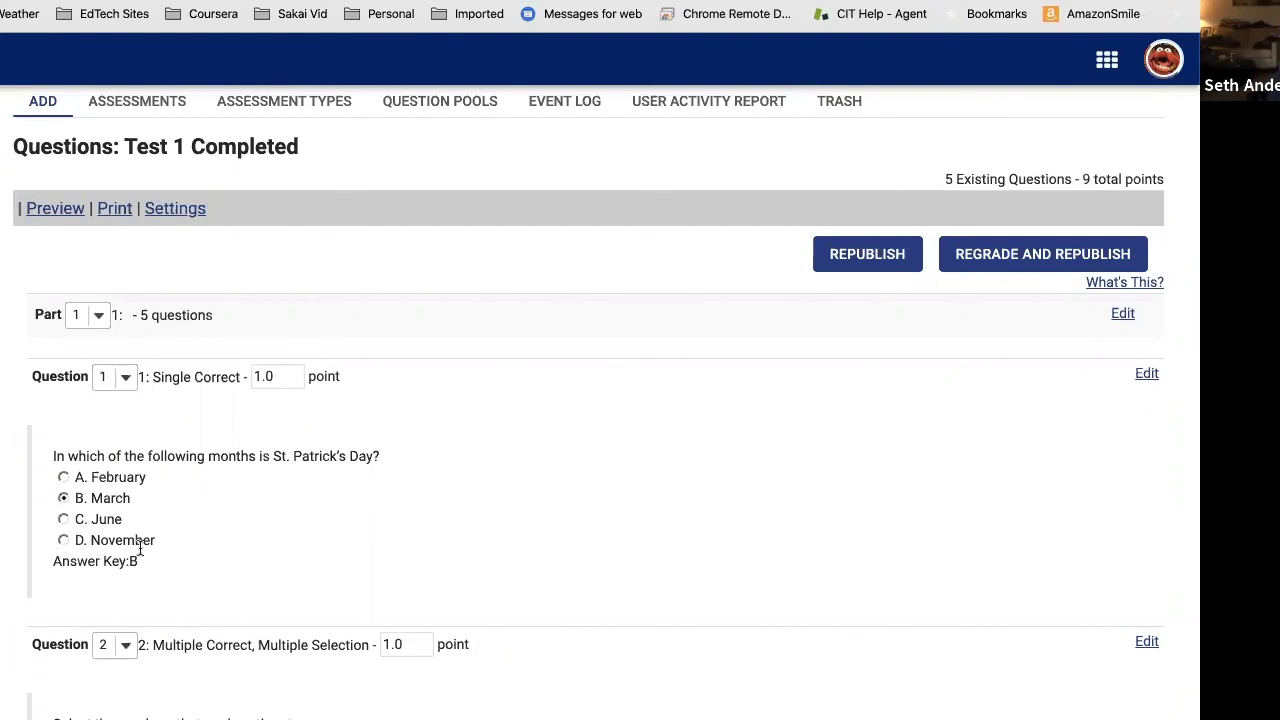
scroll(379, 439, down, 1)
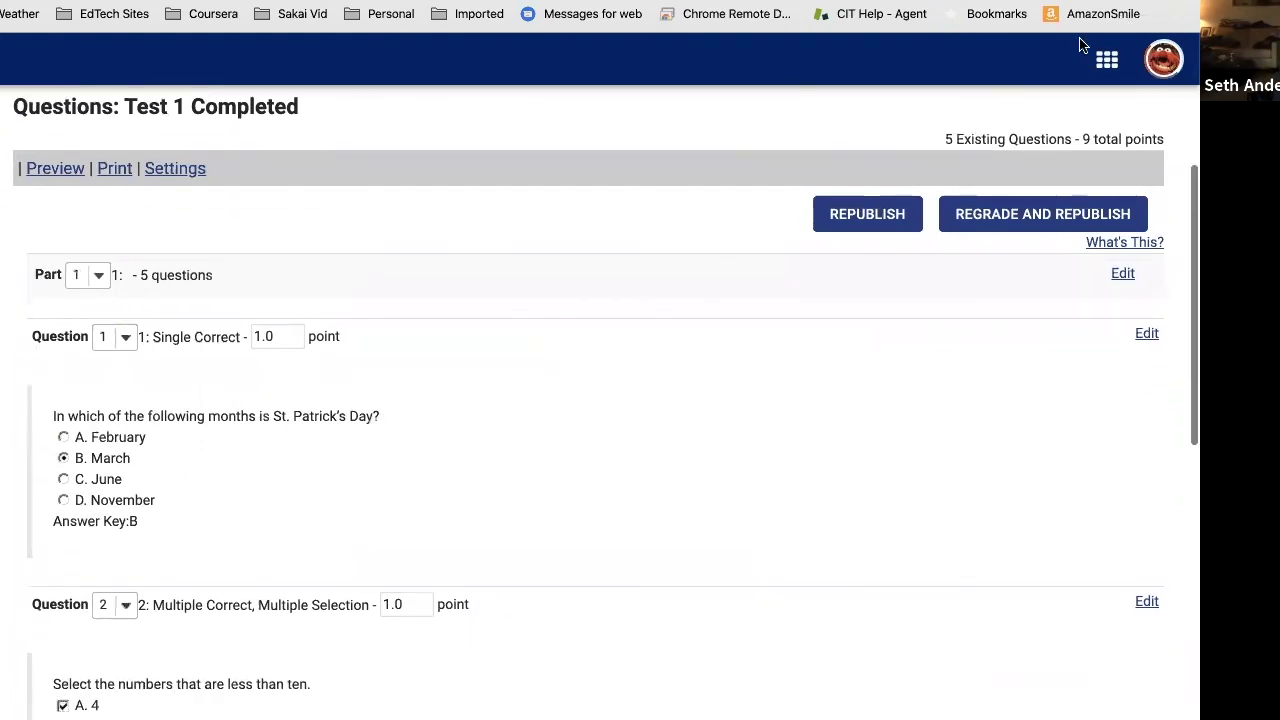
click(1148, 336)
scroll(809, 441, down, 3)
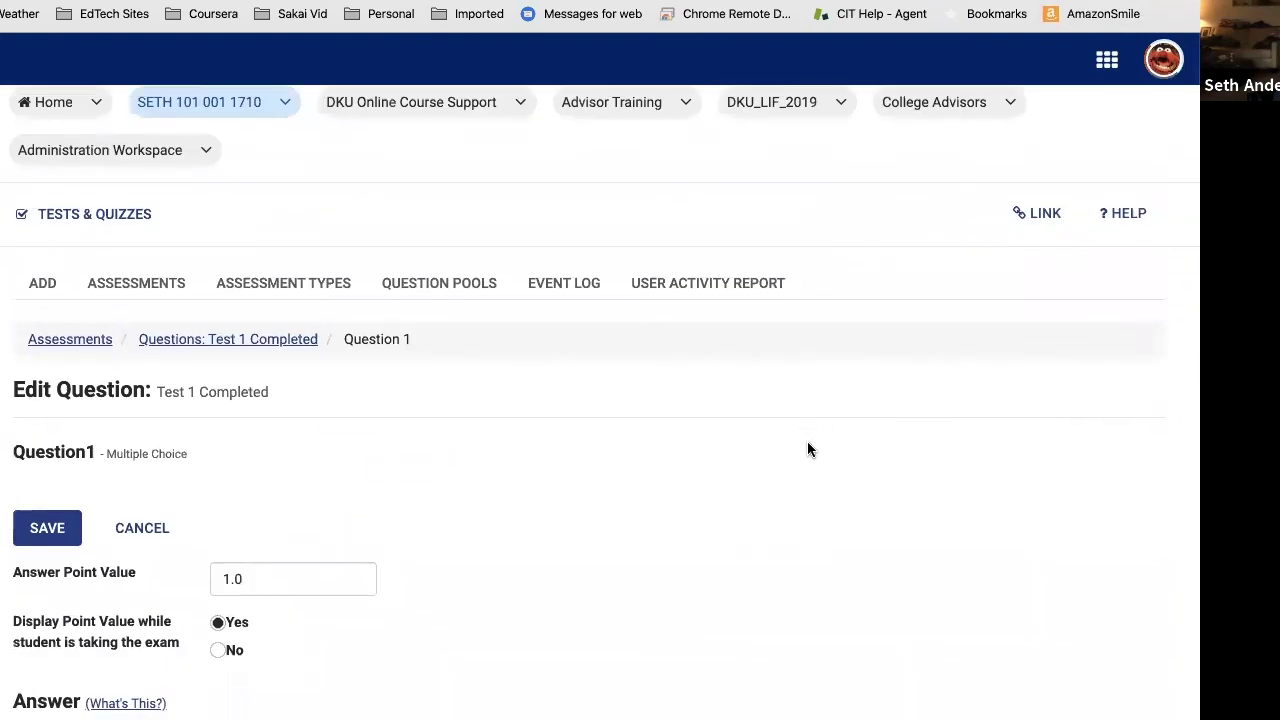
scroll(805, 437, down, 10)
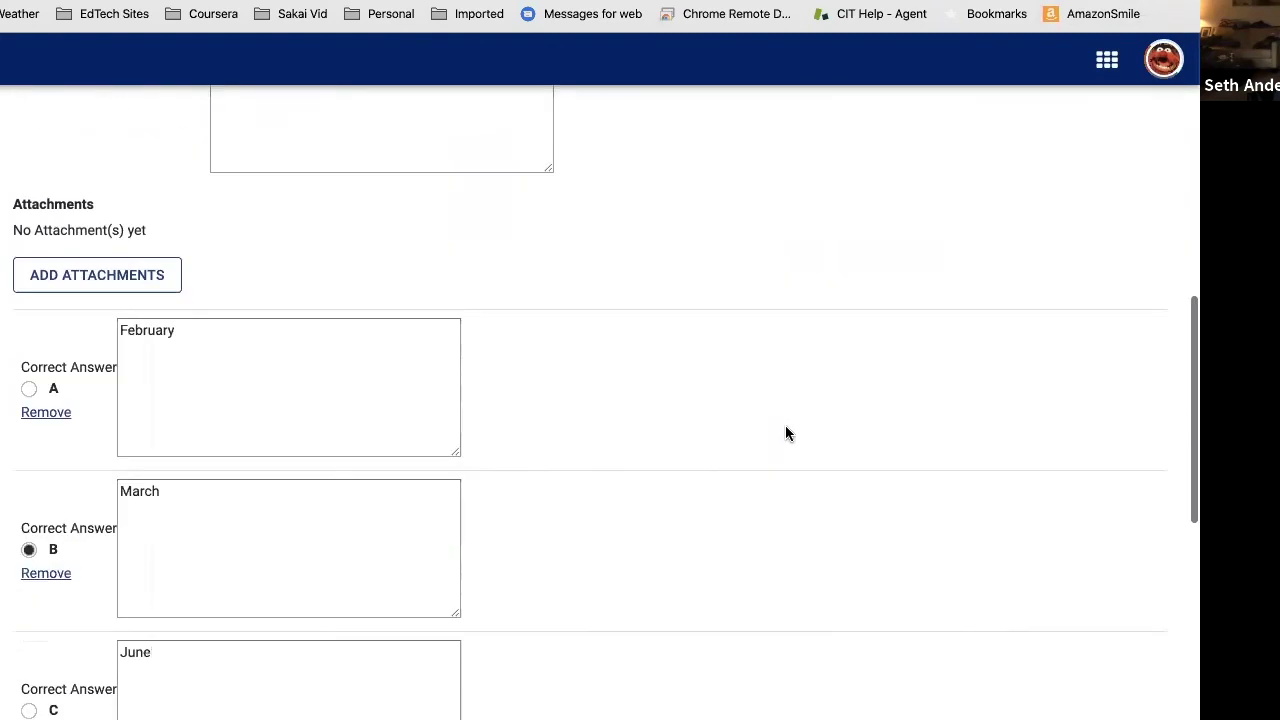
scroll(785, 433, down, 3)
click(29, 487)
scroll(929, 431, down, 10)
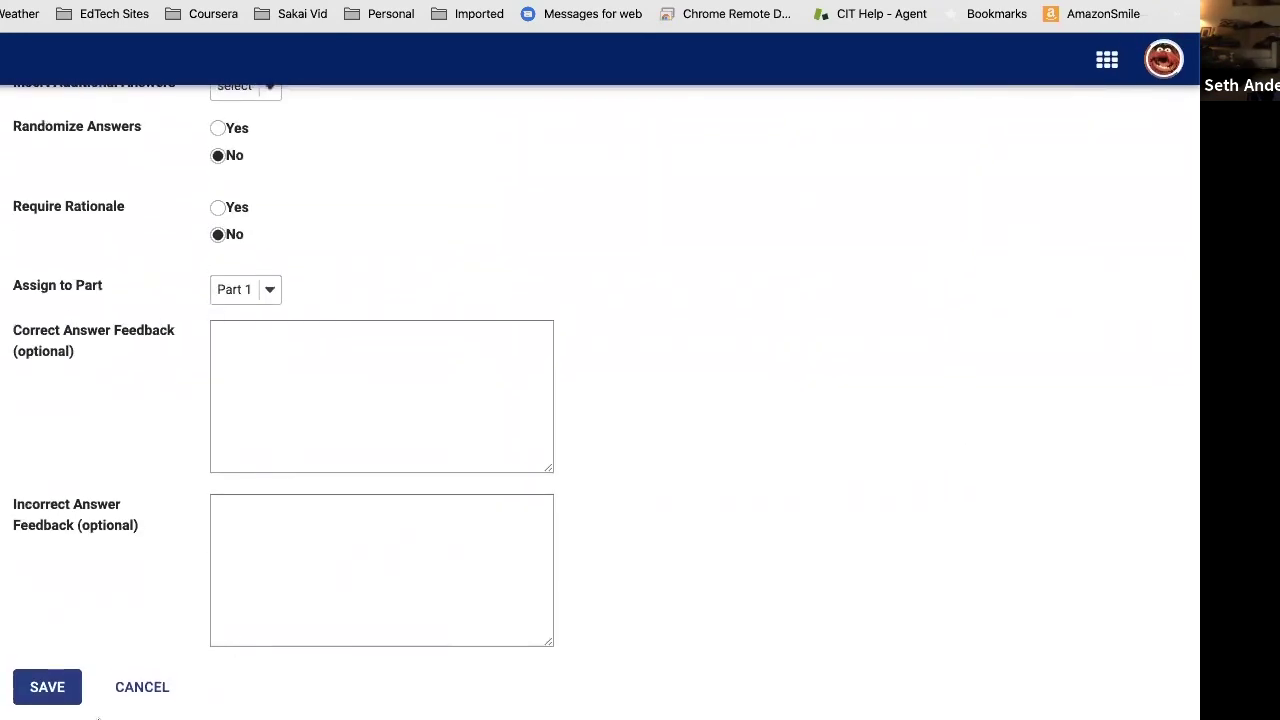
click(55, 703)
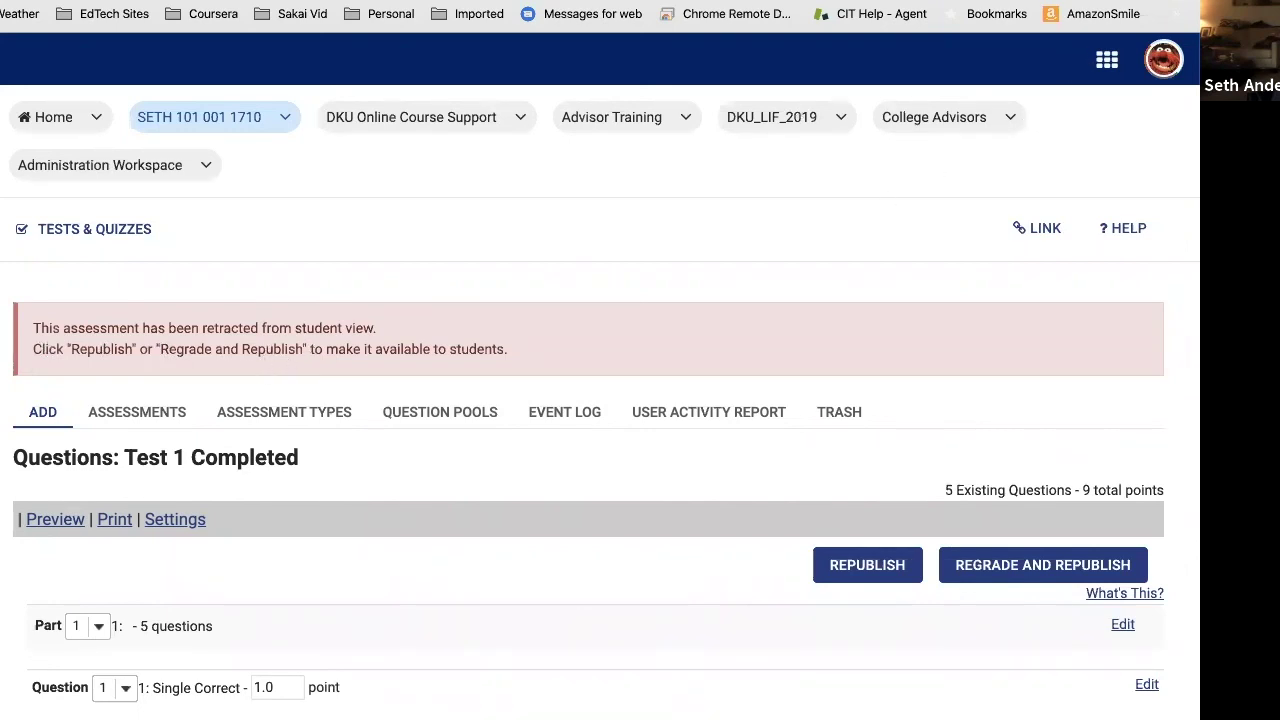
Step: Regrade and republish Test 1 Completed without notification, leaving student updates to their latest submission disallowed
click(1043, 570)
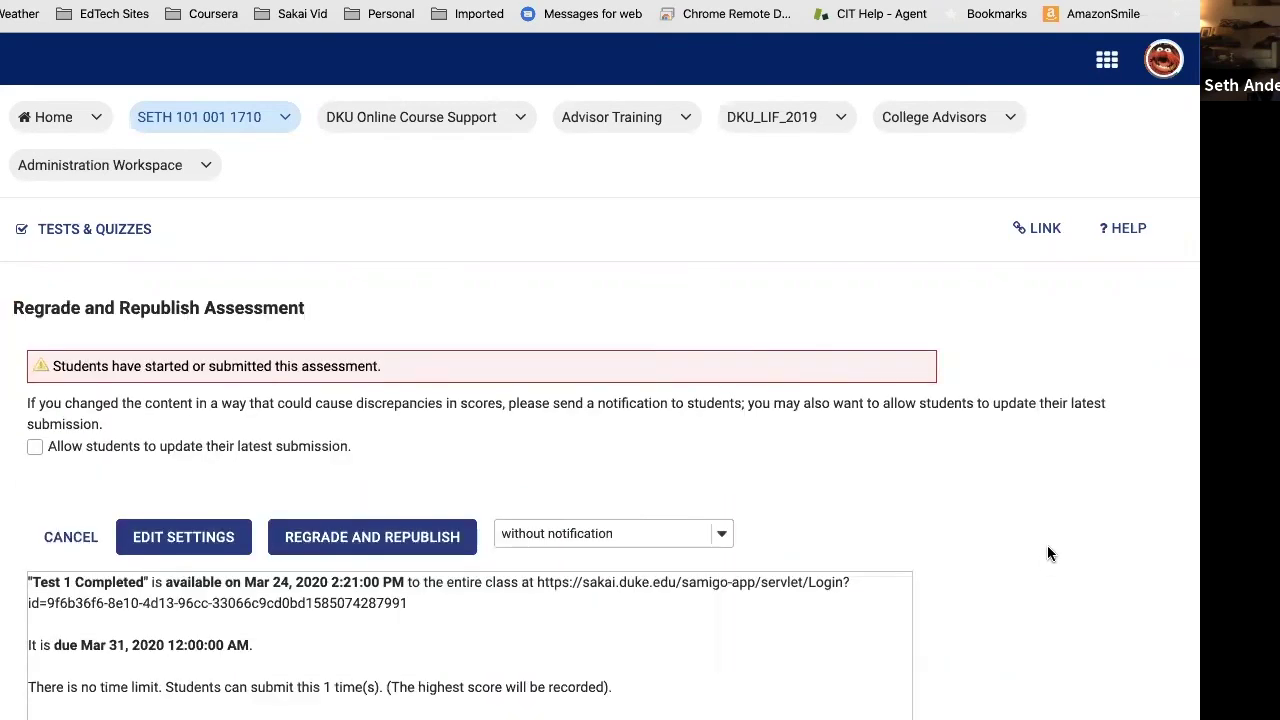
scroll(1059, 545, down, 1)
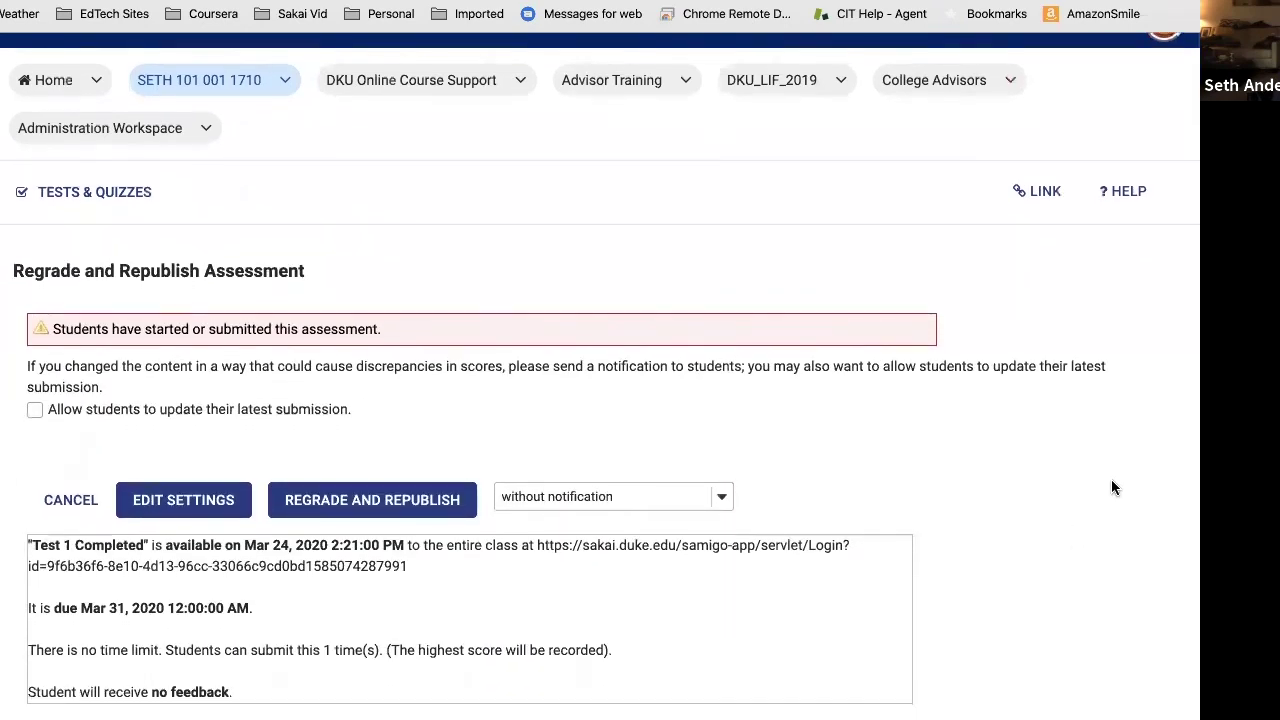
click(390, 508)
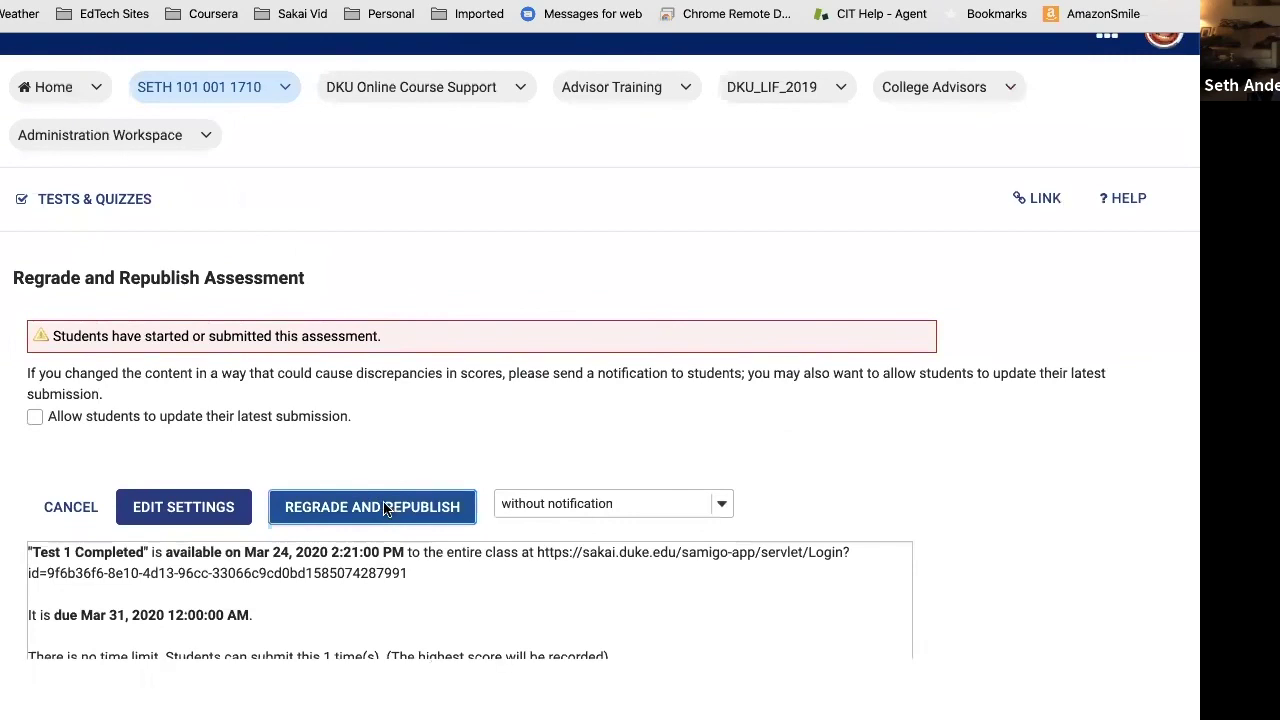
scroll(700, 435, down, 4)
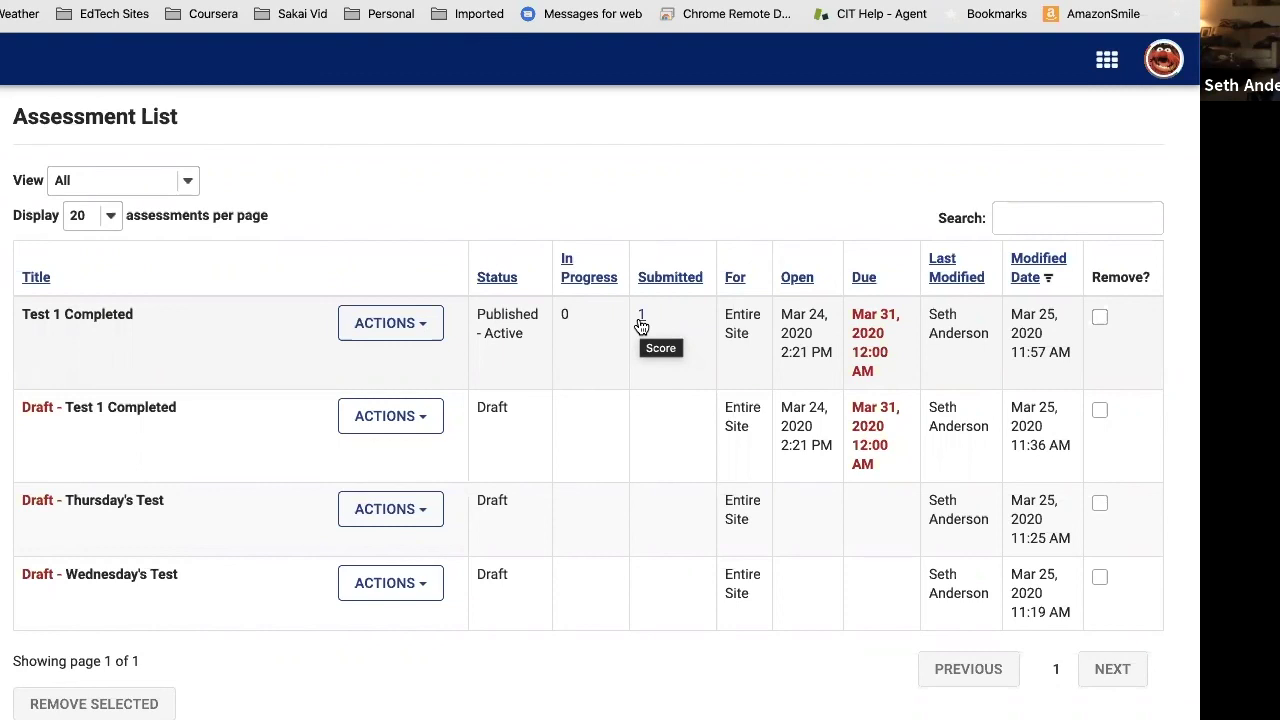
click(414, 334)
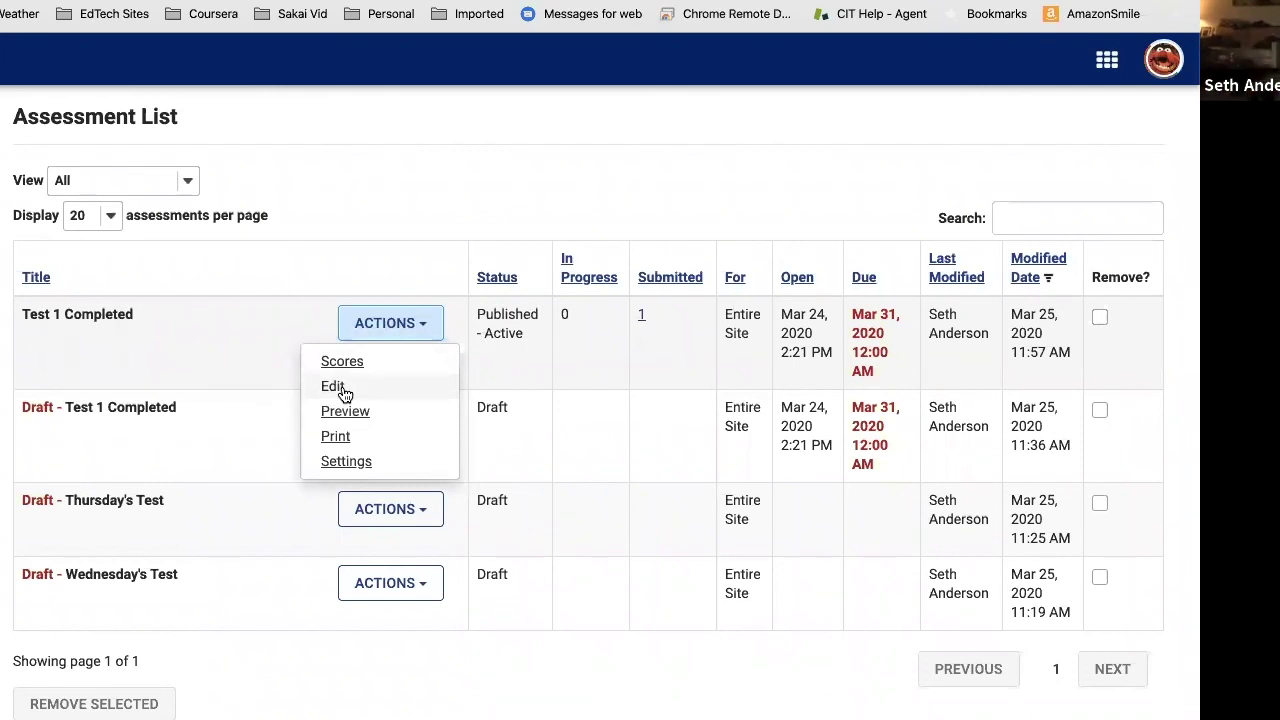
click(440, 213)
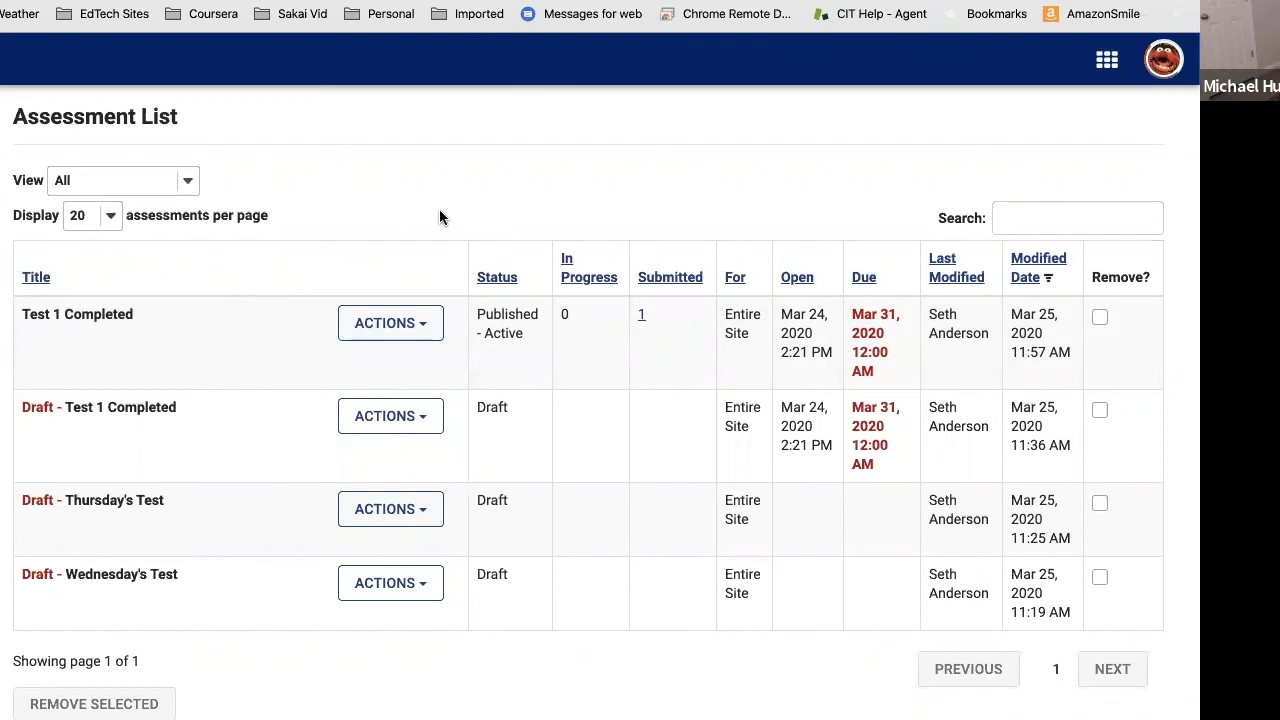
Step: Open the published Test 1 Completed for editing again, accept its retraction from students, and look over its questions
scroll(440, 212, up, 5)
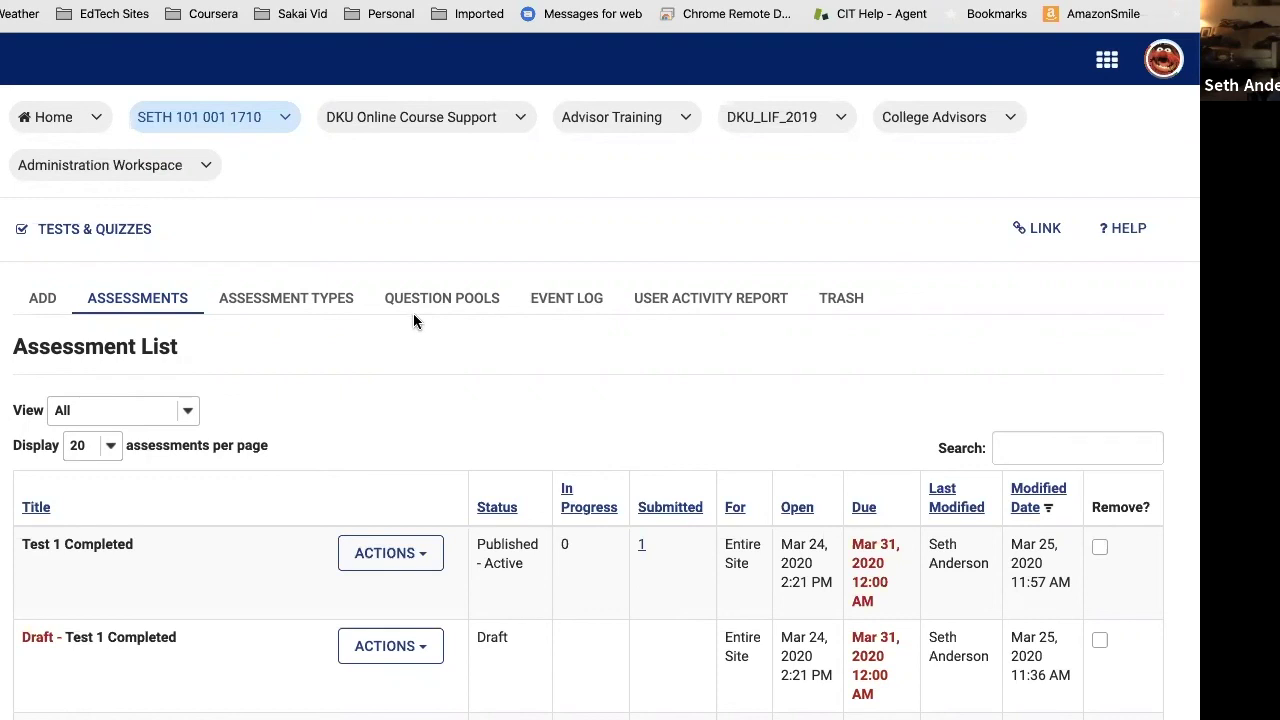
click(418, 557)
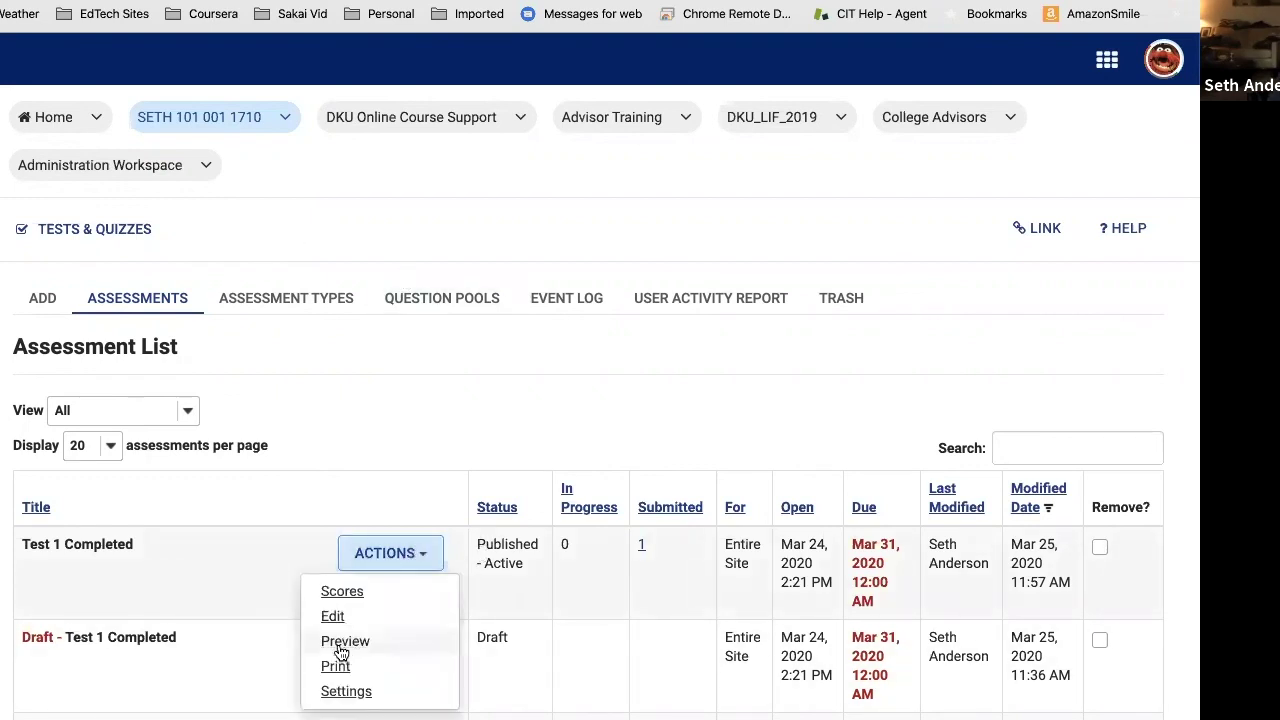
click(337, 613)
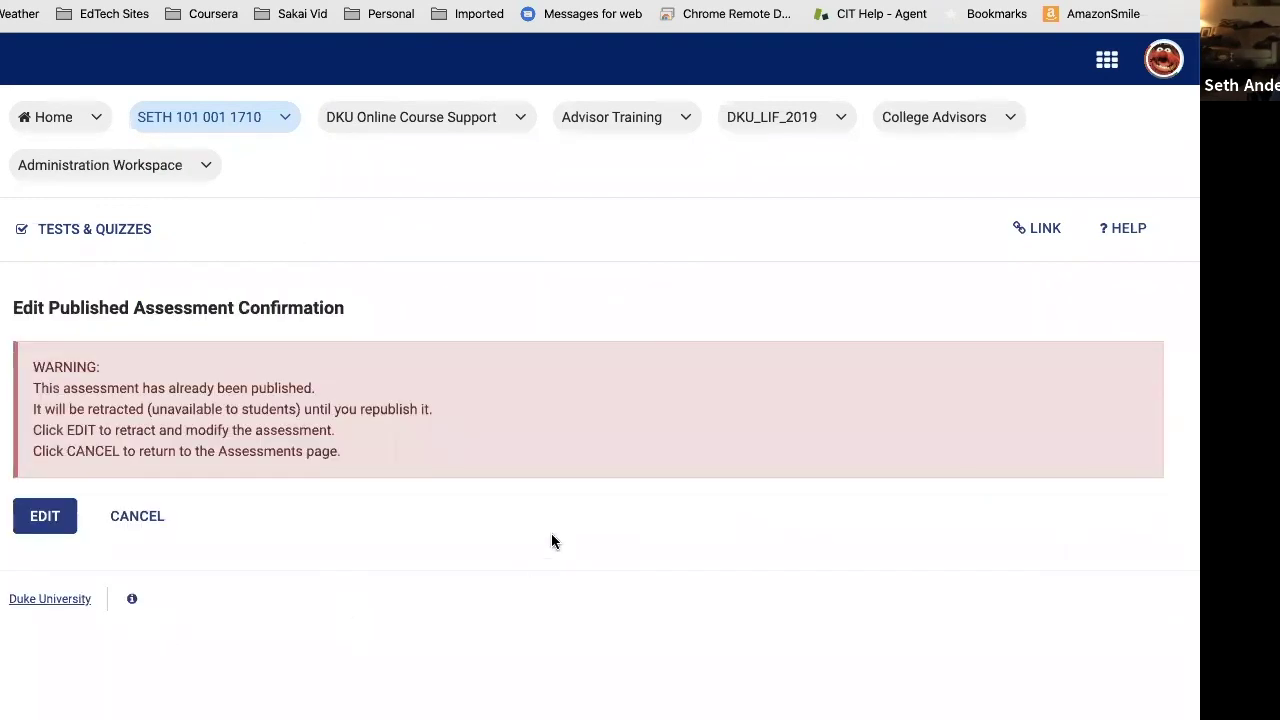
key(Return)
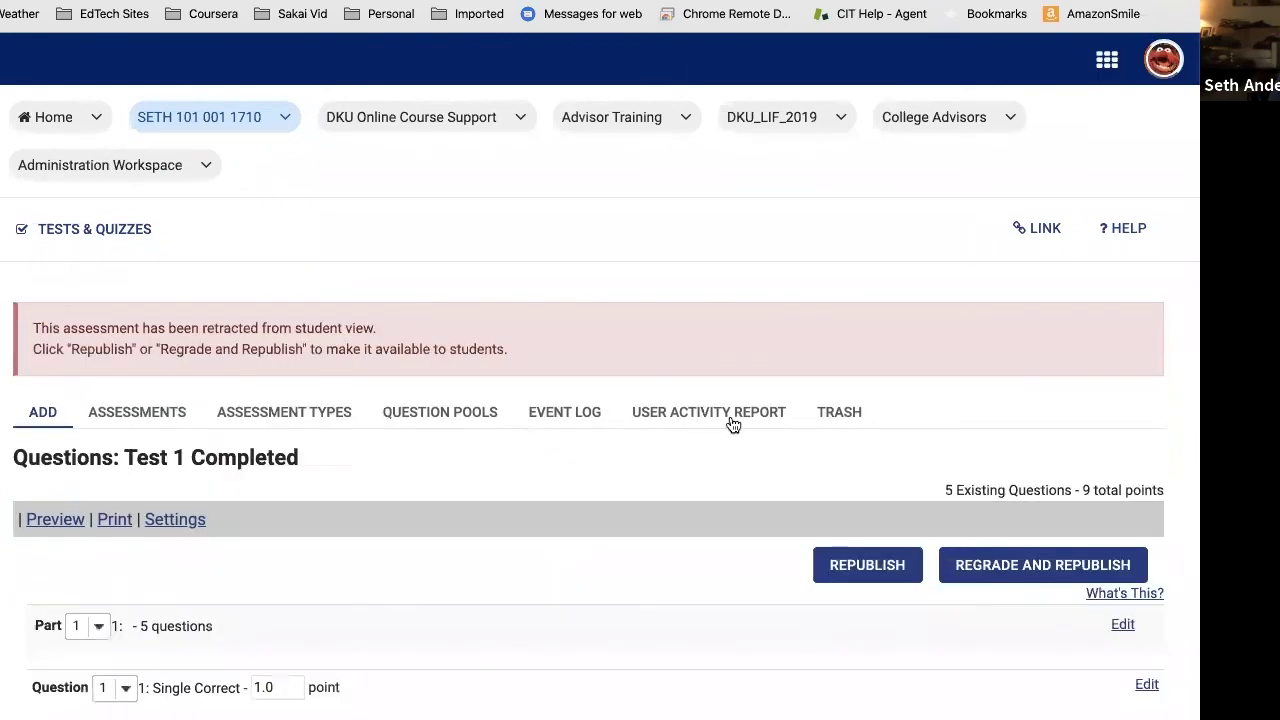
scroll(979, 389, down, 3)
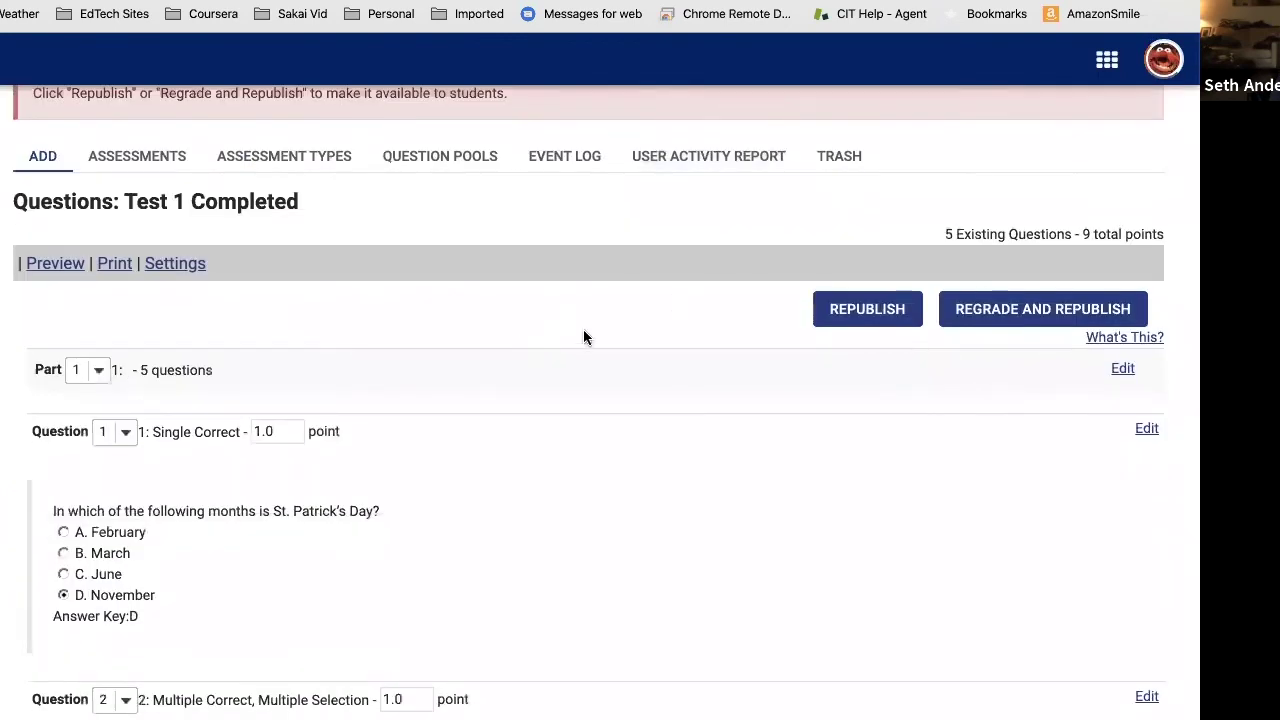
scroll(583, 332, down, 3)
scroll(583, 335, up, 4)
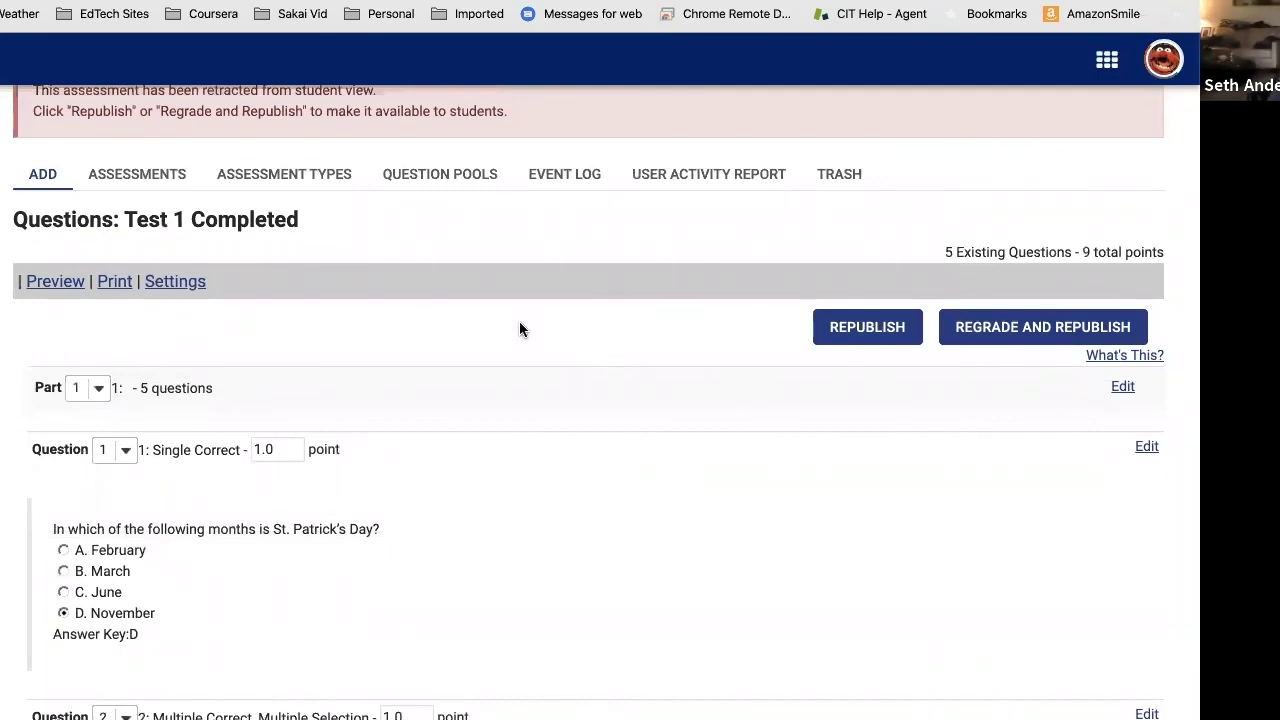
scroll(519, 322, up, 2)
scroll(579, 360, down, 2)
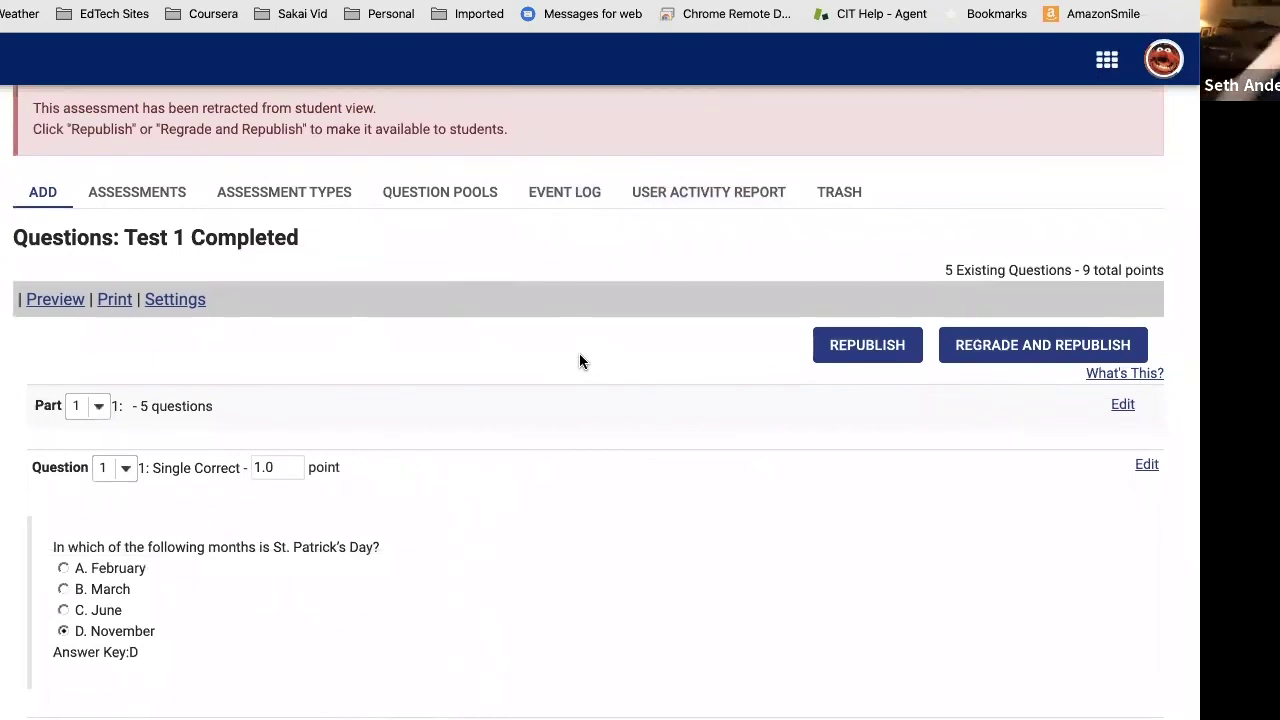
Step: Edit Part 1 of the test, set its question ordering to Random within Part, and try to save the part
click(1122, 405)
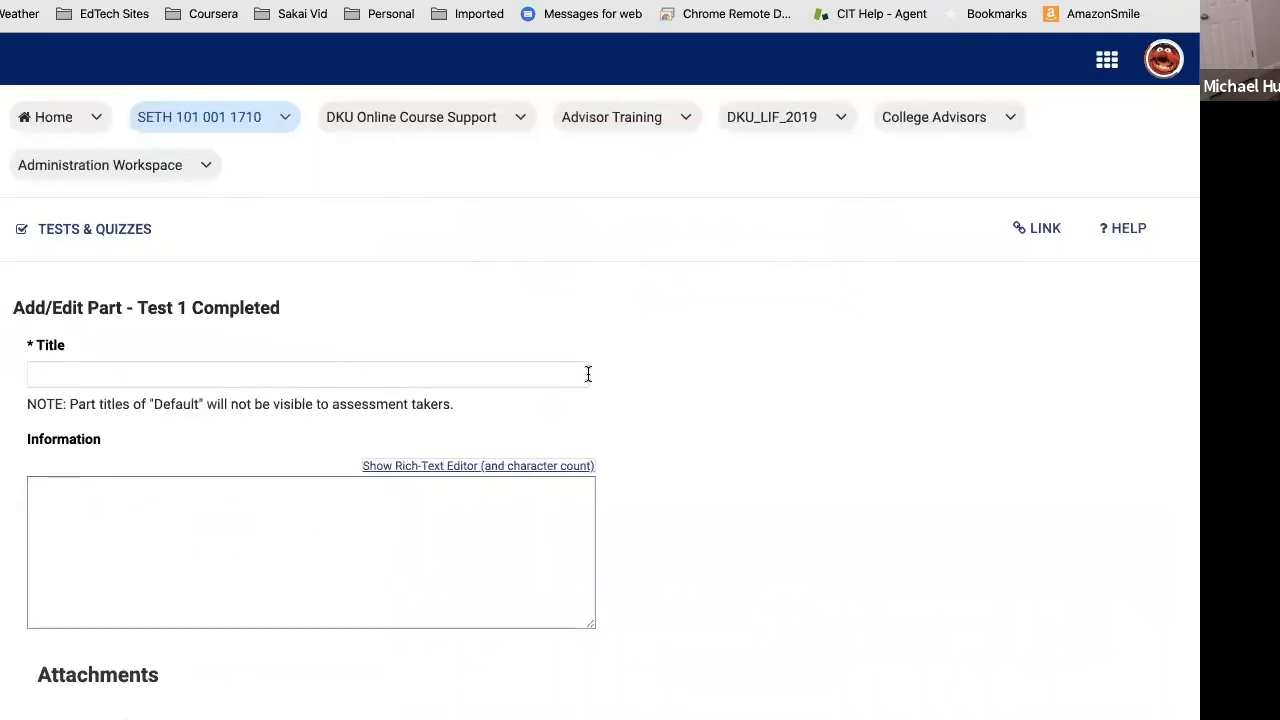
scroll(588, 374, down, 5)
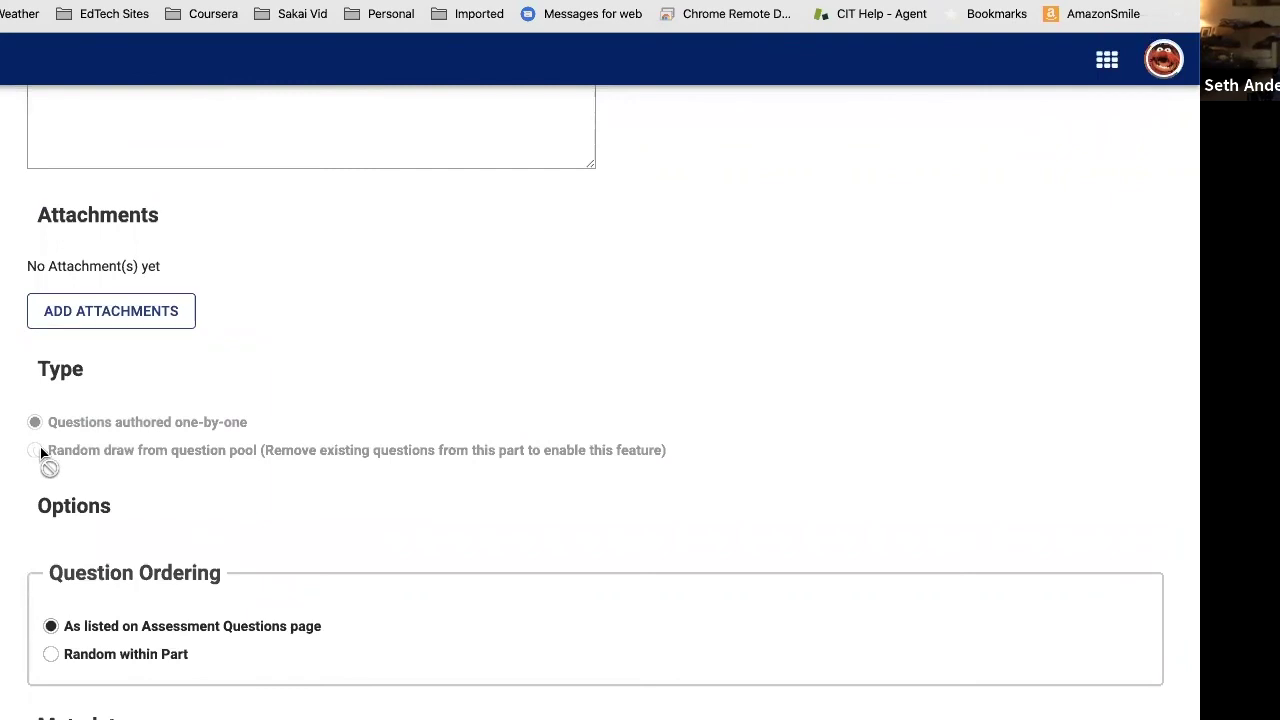
scroll(85, 448, down, 1)
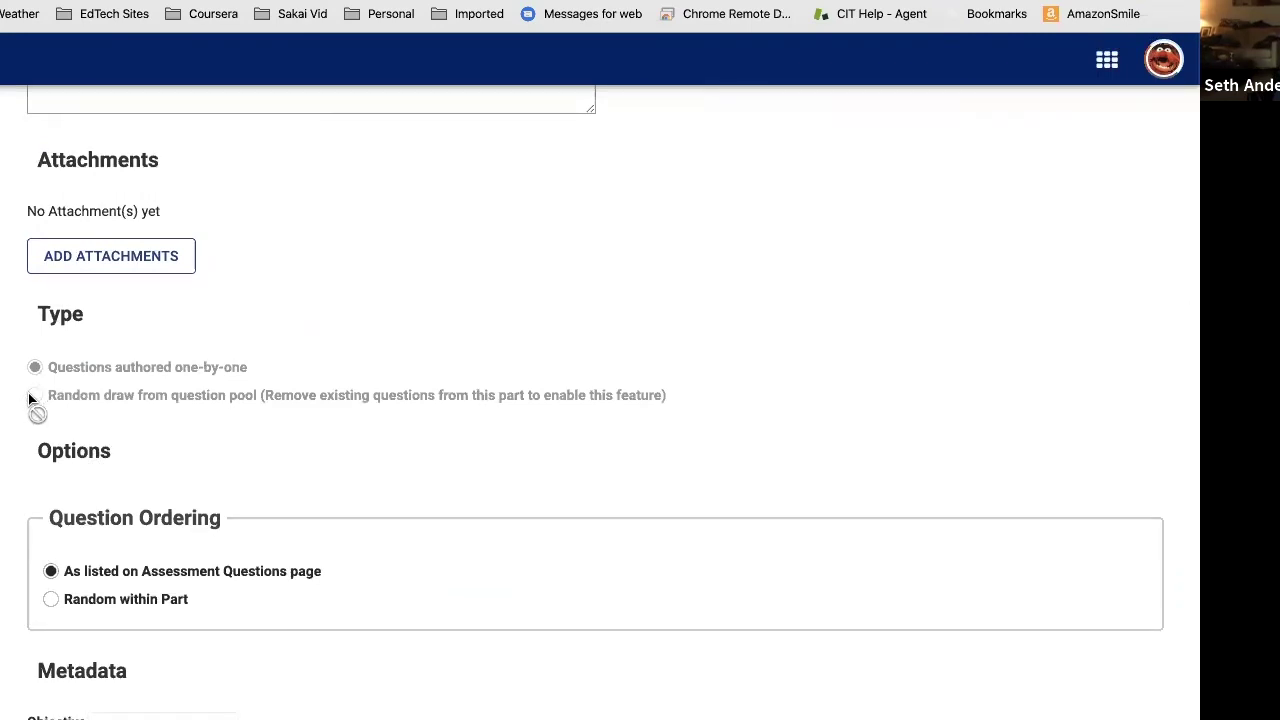
scroll(34, 390, down, 2)
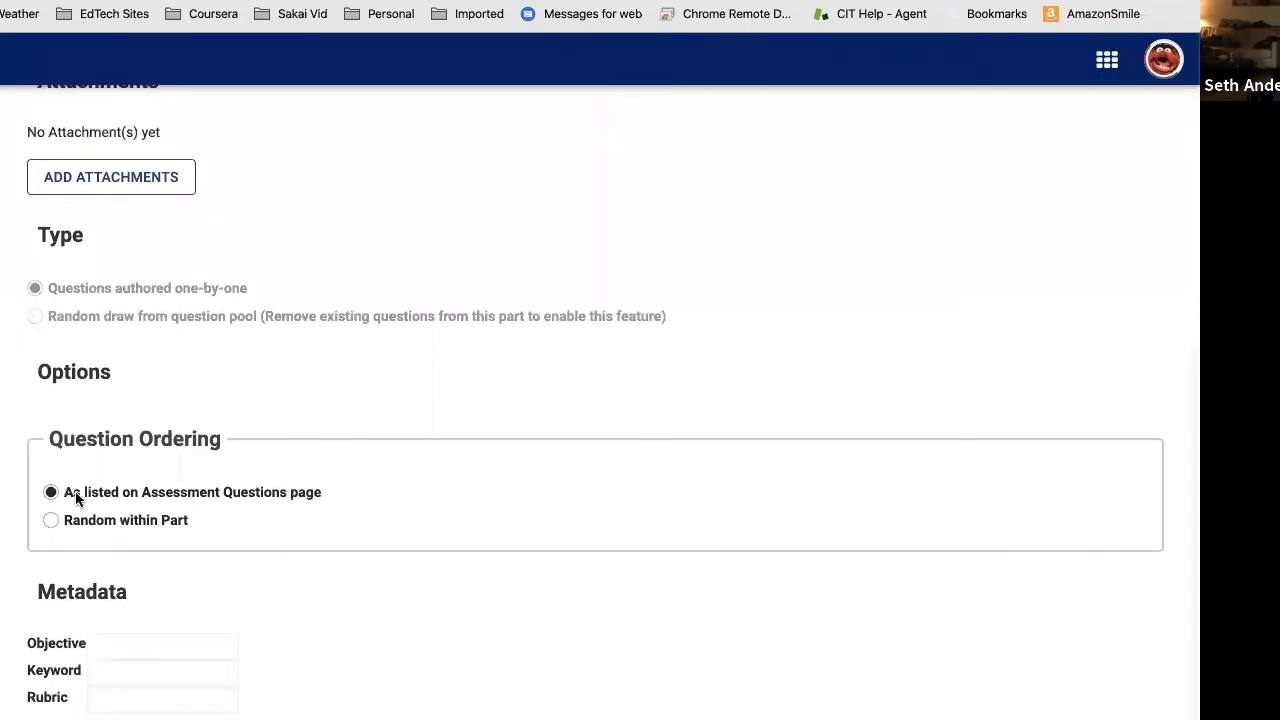
scroll(75, 492, down, 2)
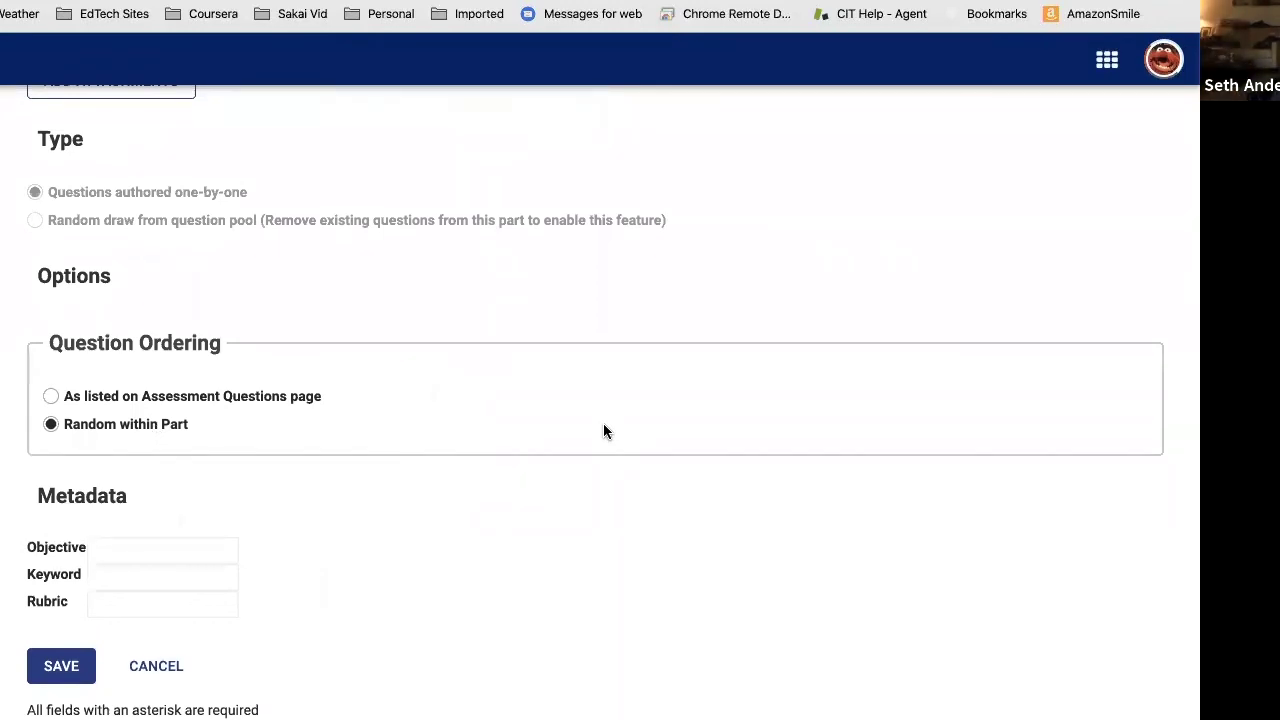
scroll(599, 426, down, 1)
click(64, 669)
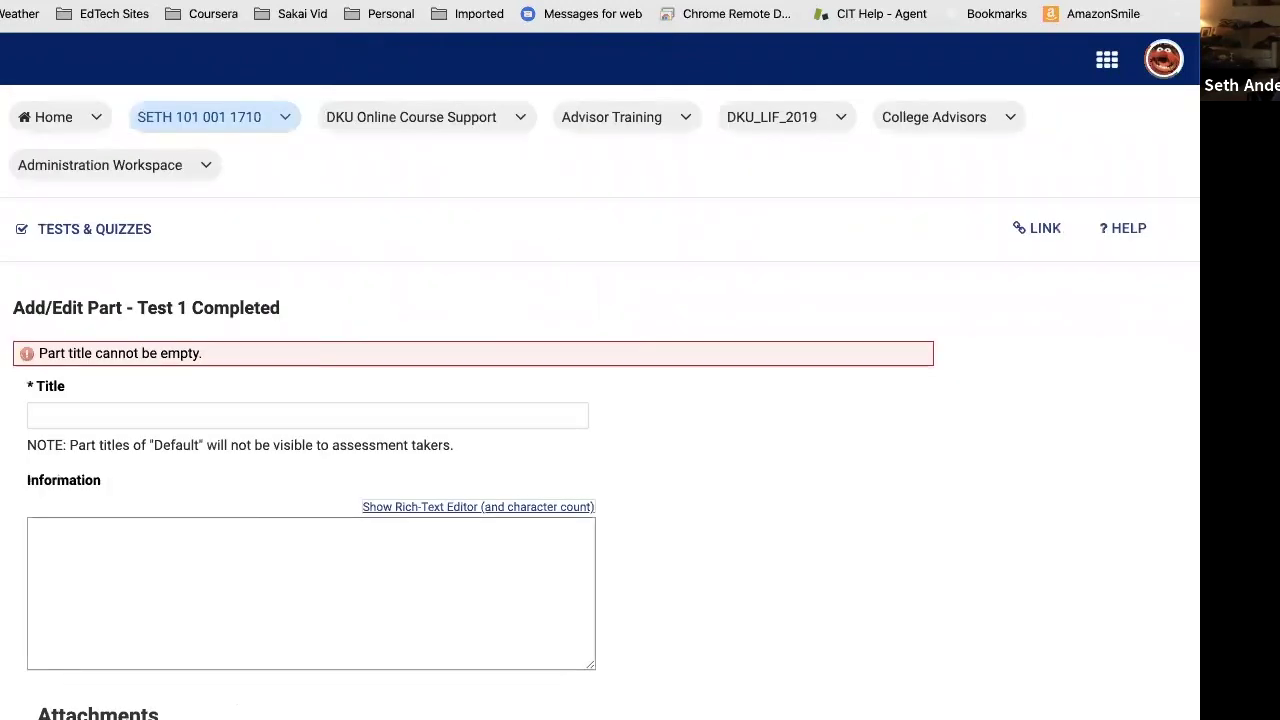
Step: Enter Part One as the part's title and review the rest of the part form
click(106, 418)
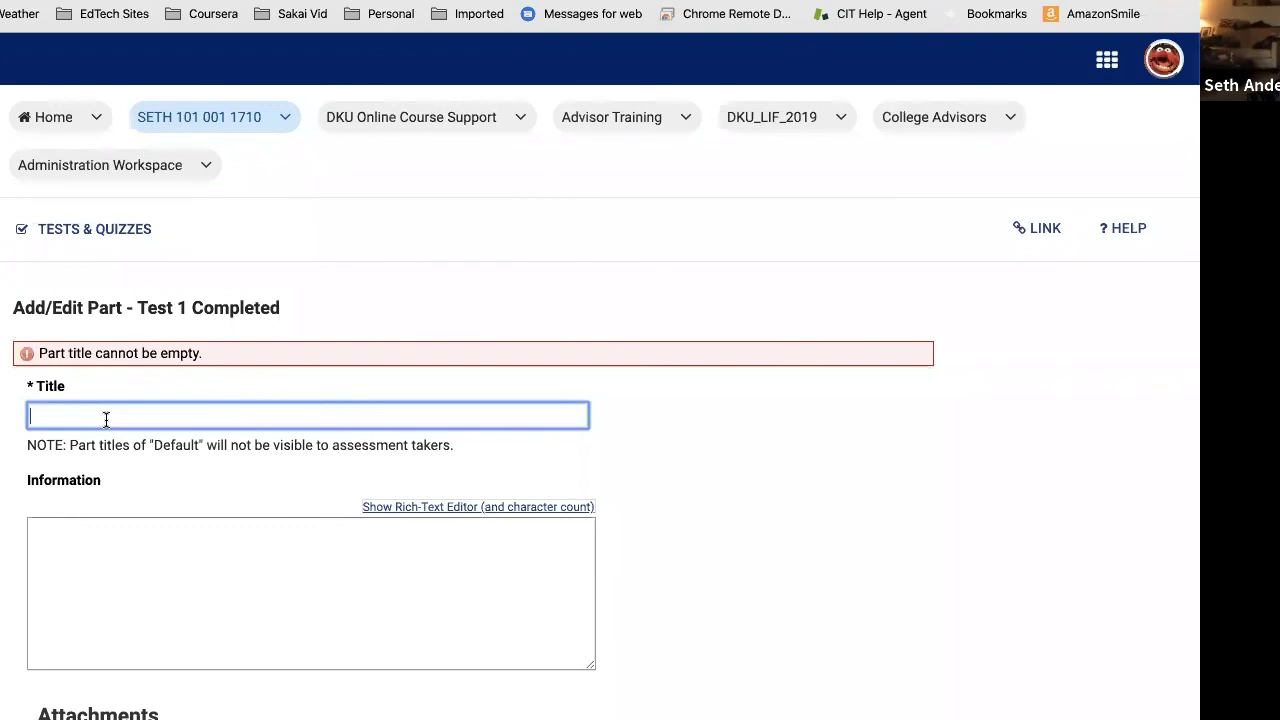
text(Part One)
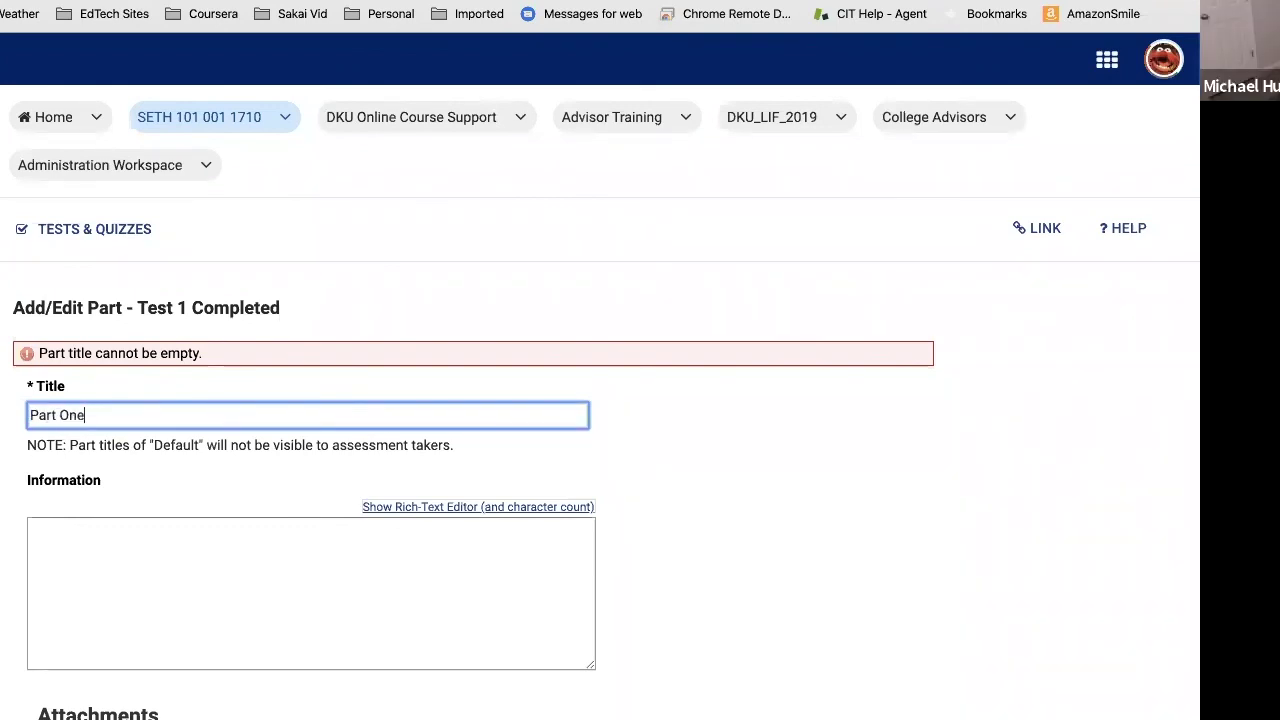
scroll(80, 583, down, 5)
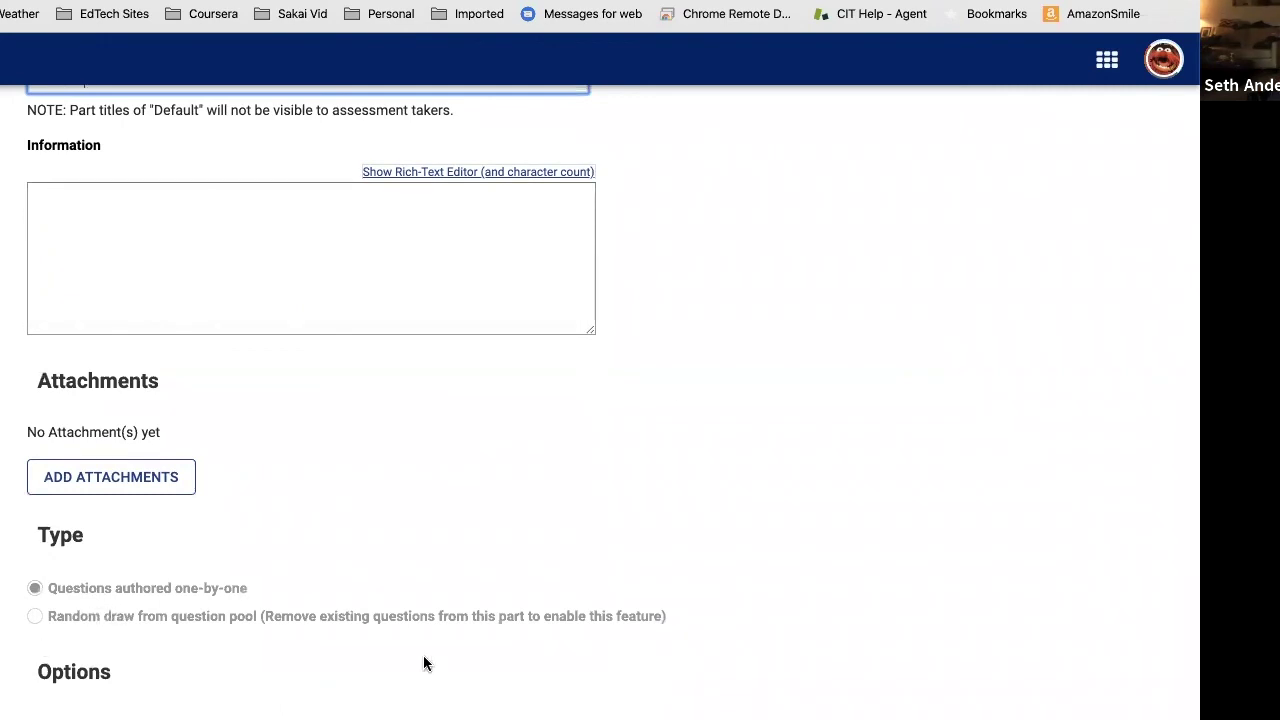
scroll(683, 377, up, 4)
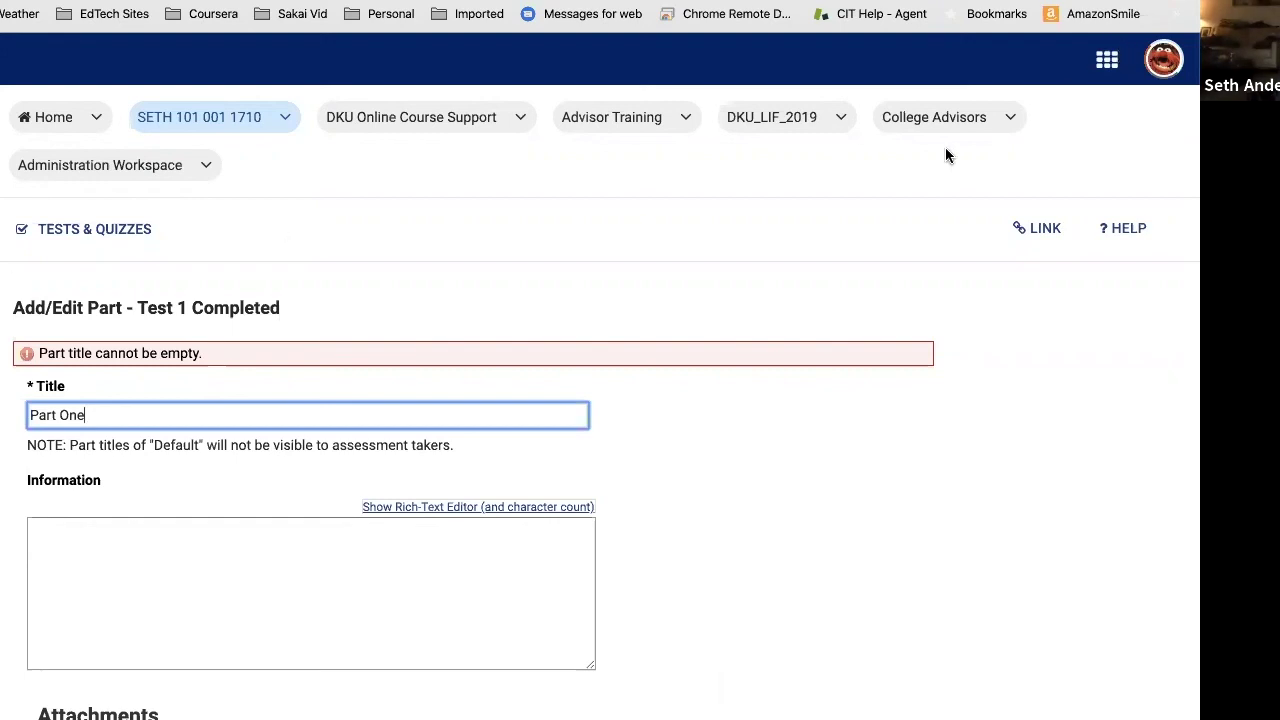
Step: Leave the part form and open the Time Zone settings in the account preferences
click(1106, 59)
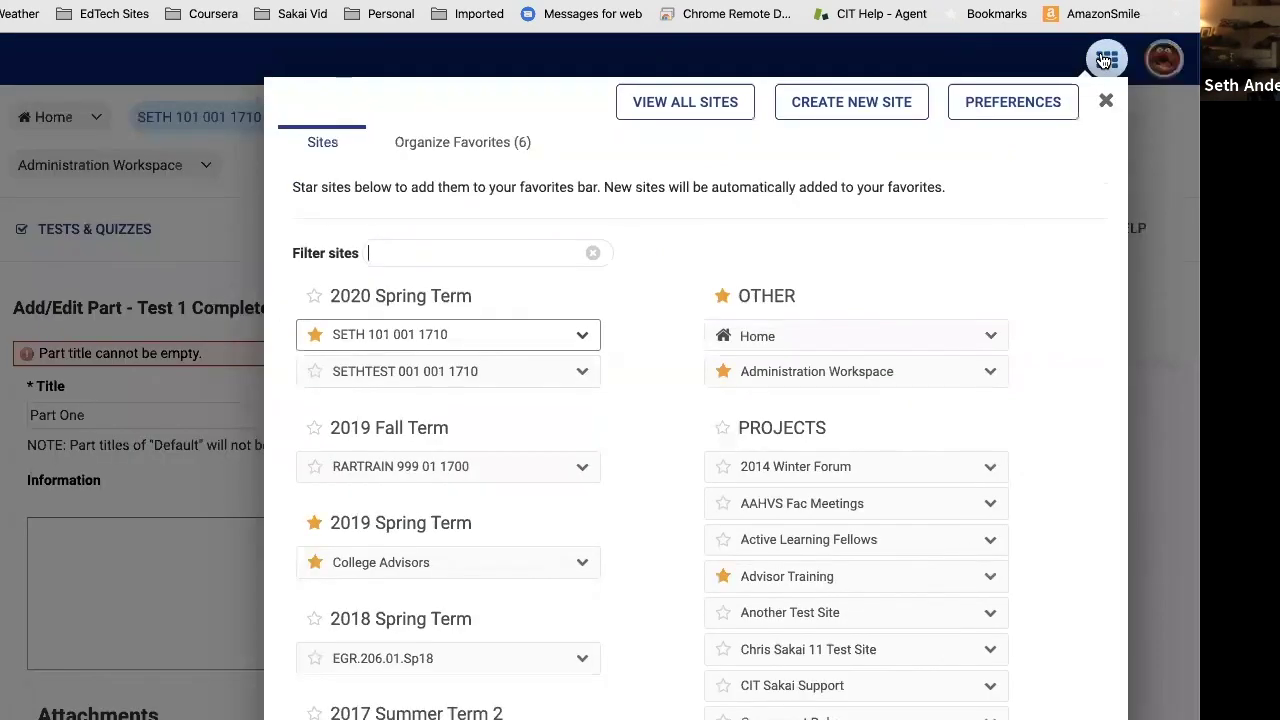
click(1005, 108)
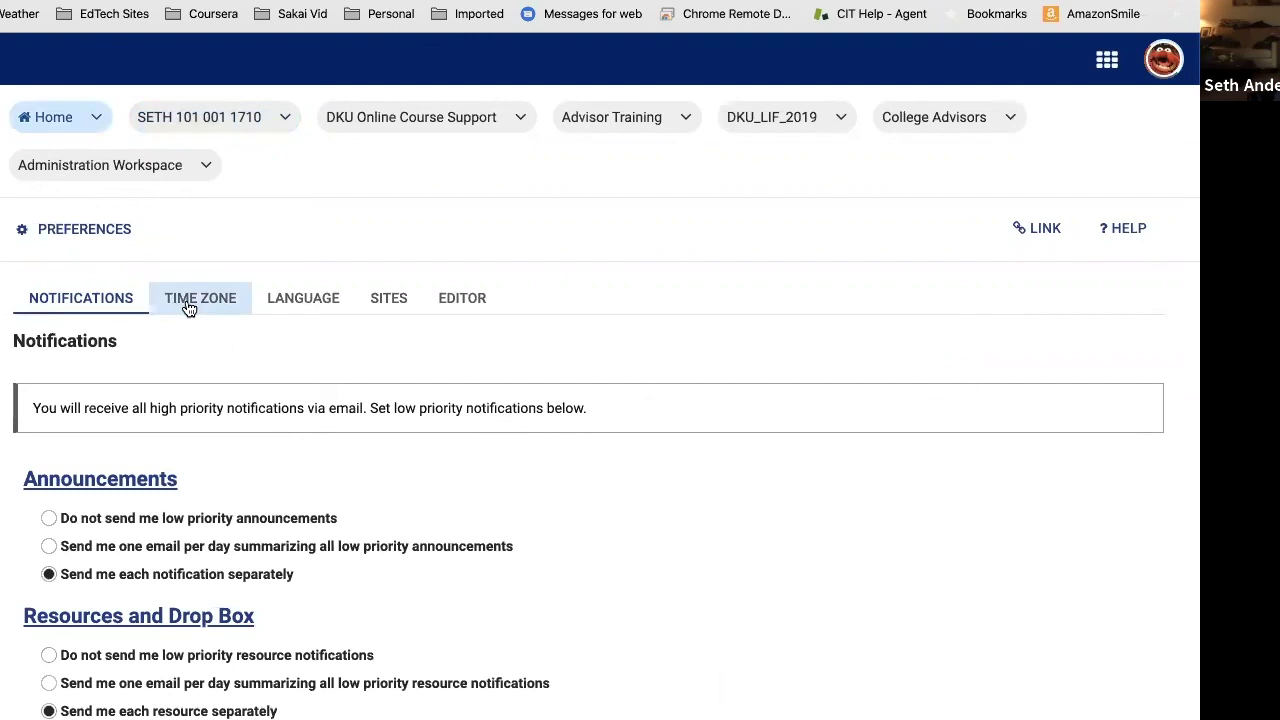
click(189, 308)
Step: Look through the list of available time zones, from the African and Asian entries to the European and US ones
scroll(597, 363, down, 3)
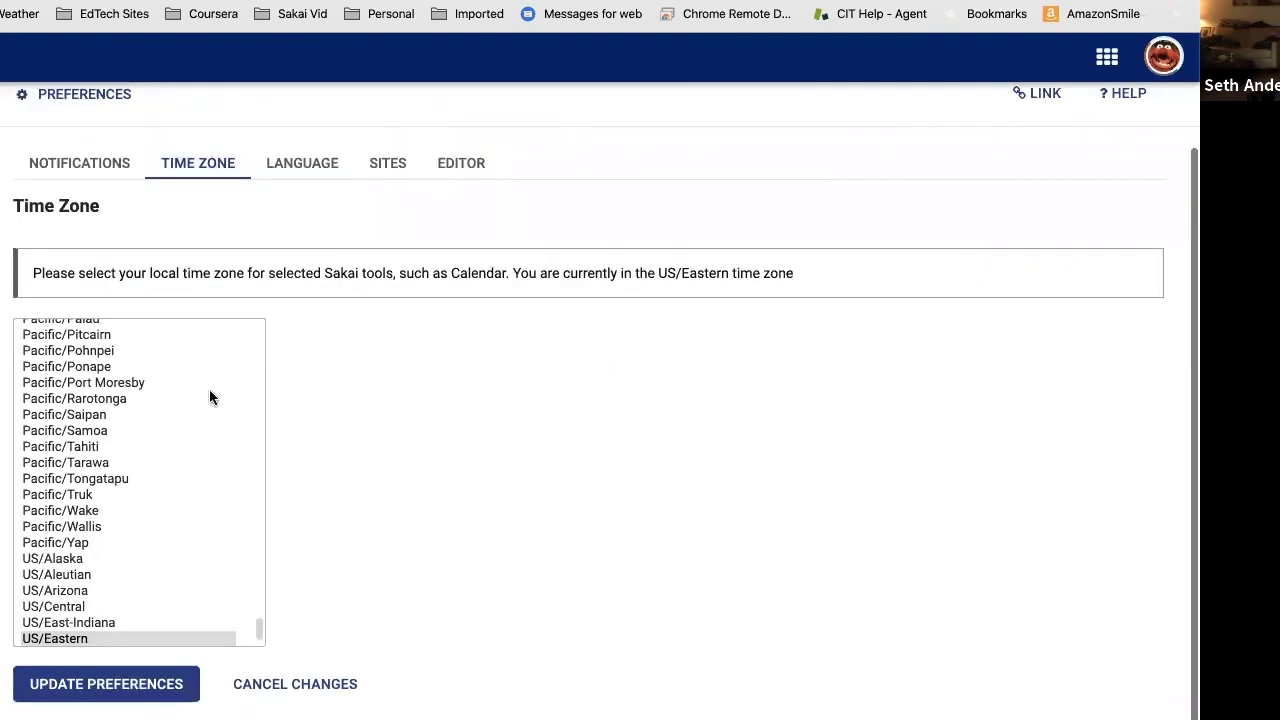
scroll(109, 554, down, 2)
scroll(121, 545, down, 3)
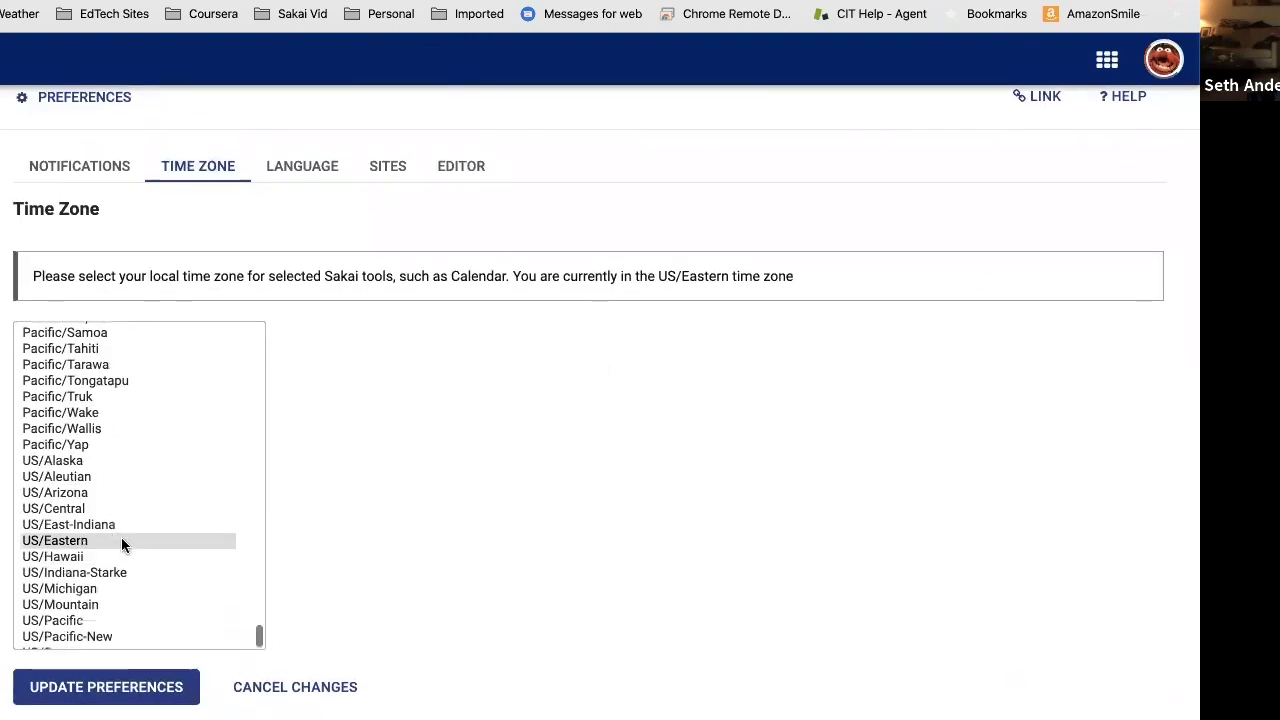
scroll(150, 436, up, 15)
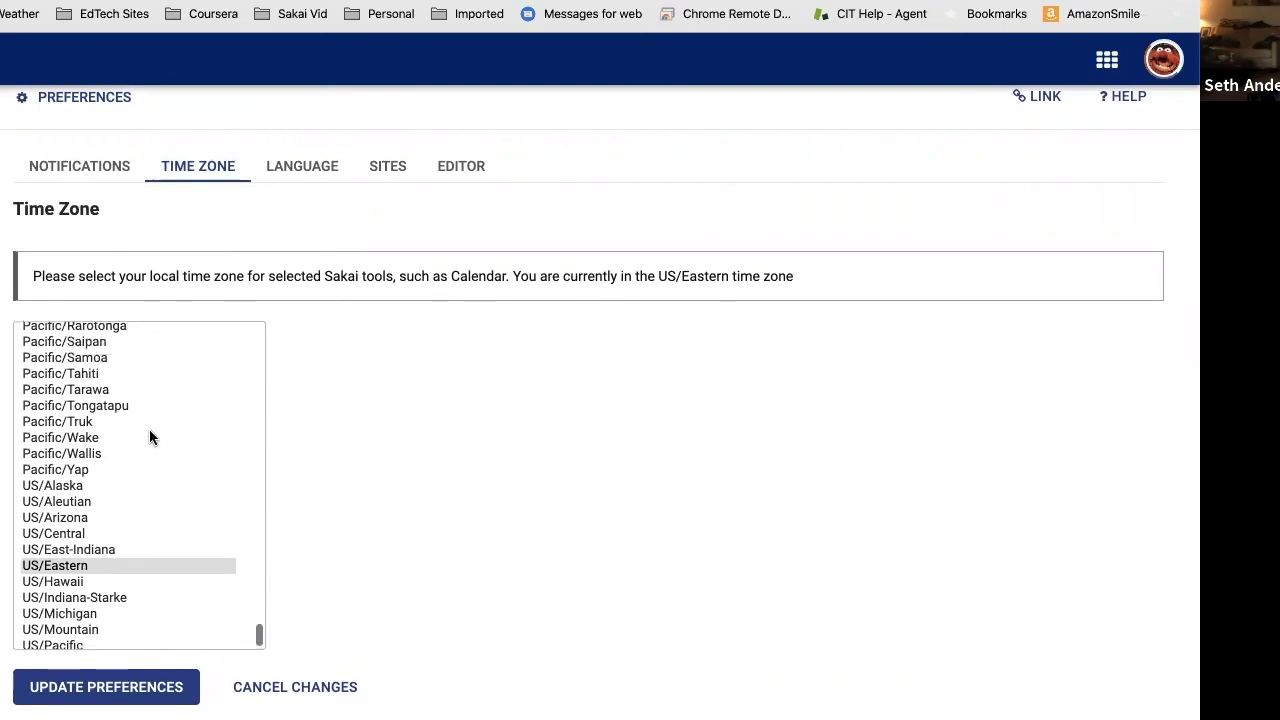
scroll(150, 436, up, 15)
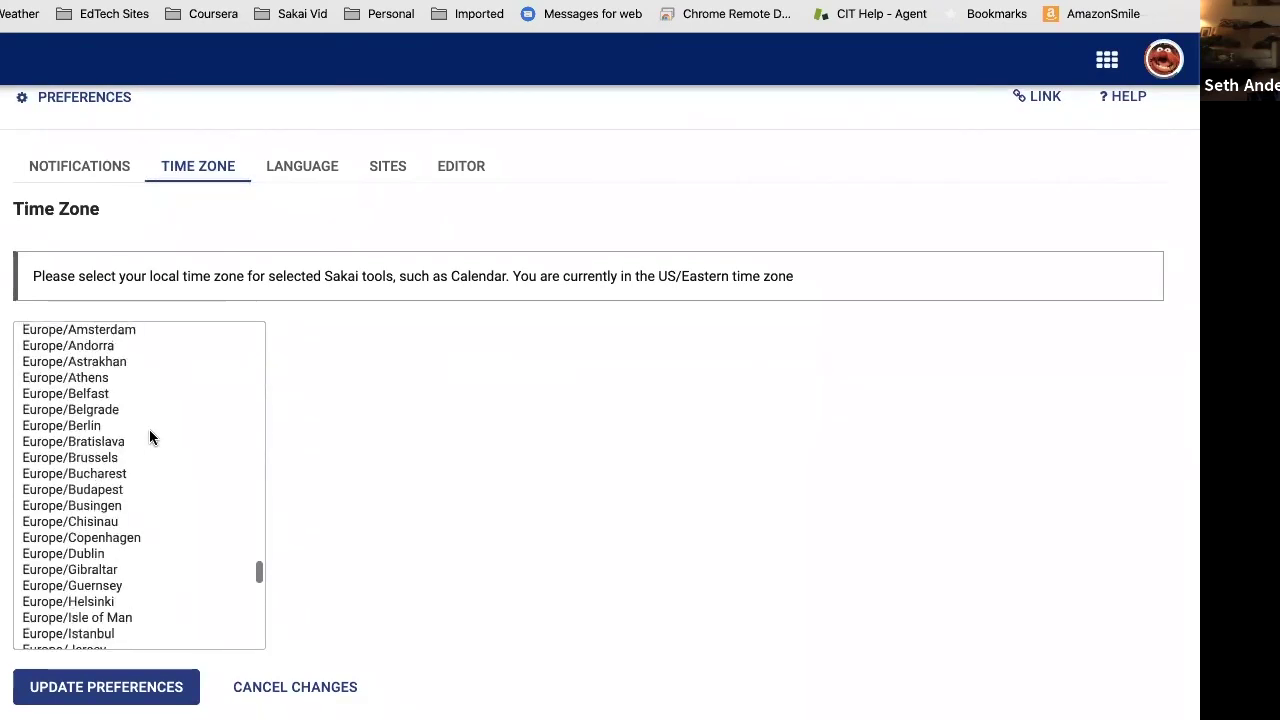
scroll(149, 436, up, 20)
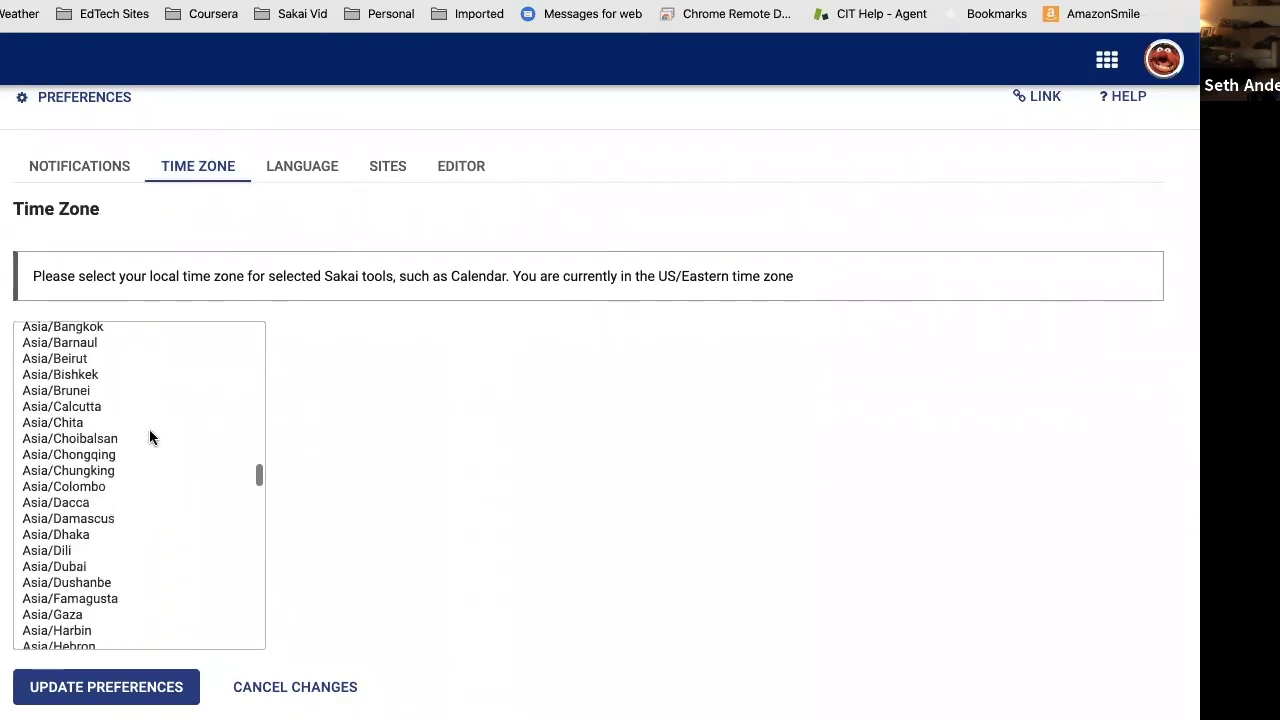
scroll(150, 435, down, 10)
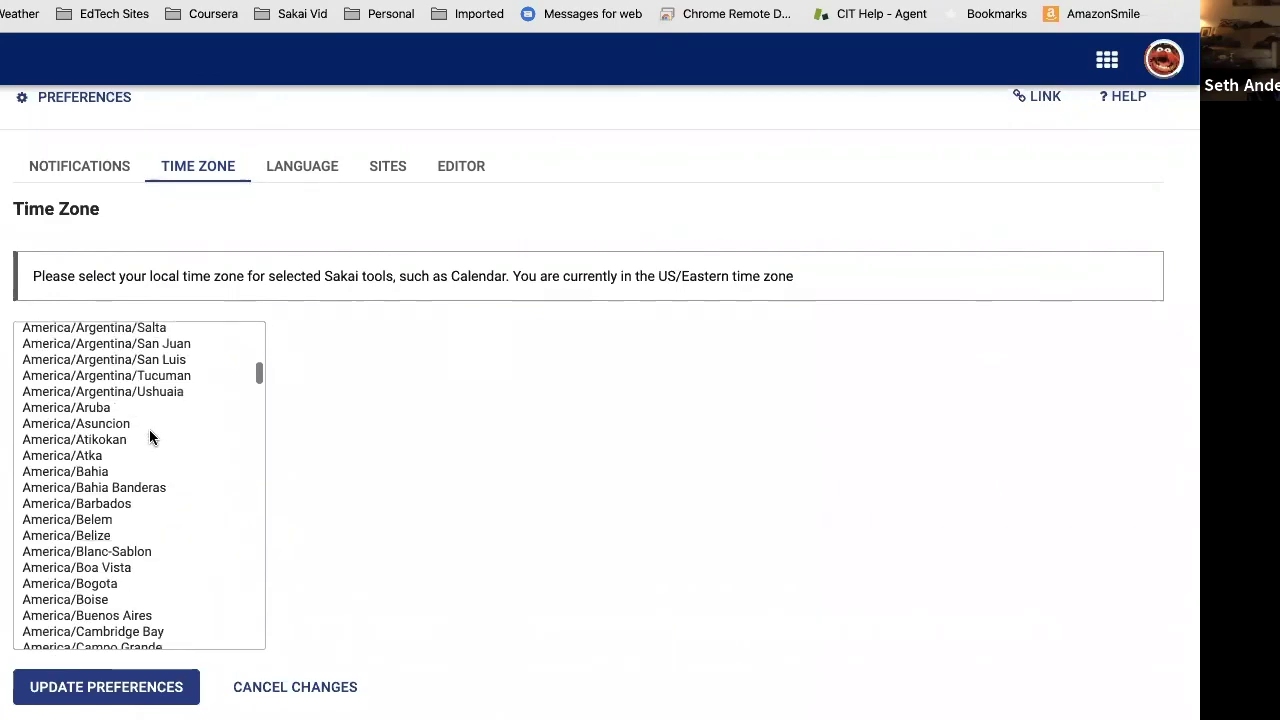
scroll(150, 435, up, 15)
scroll(149, 430, down, 20)
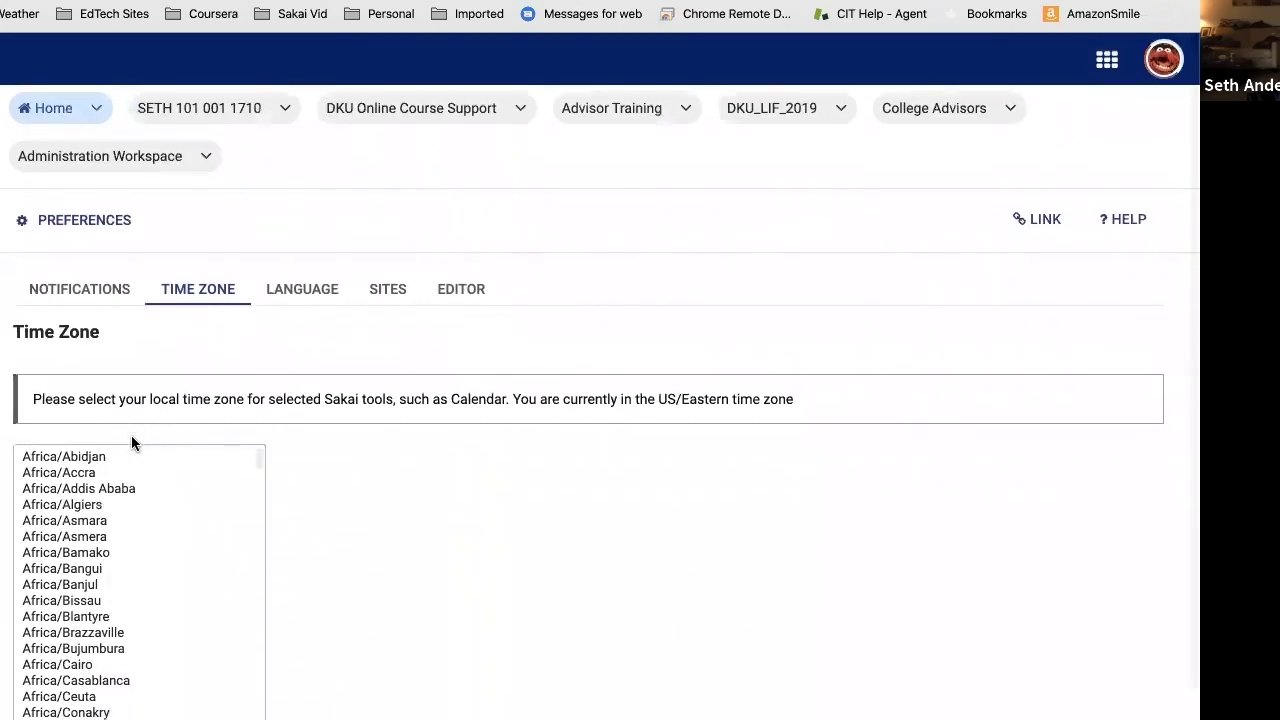
scroll(134, 440, down, 20)
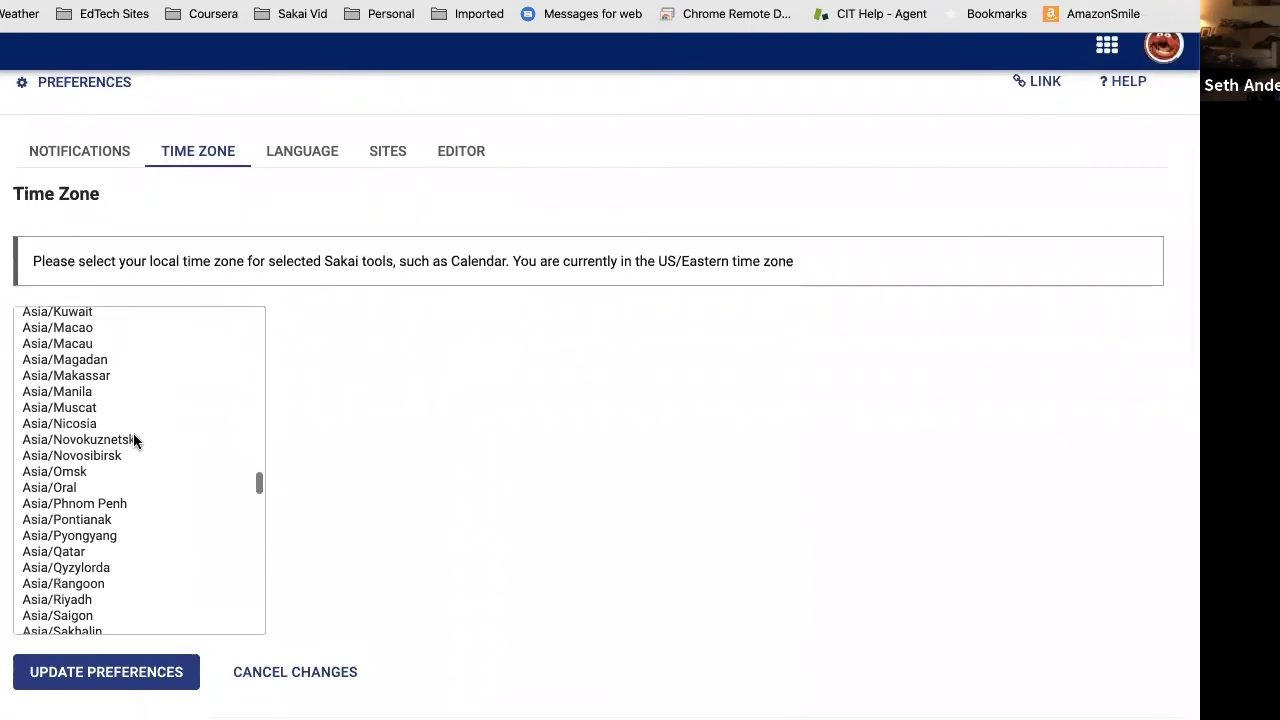
scroll(133, 435, down, 3)
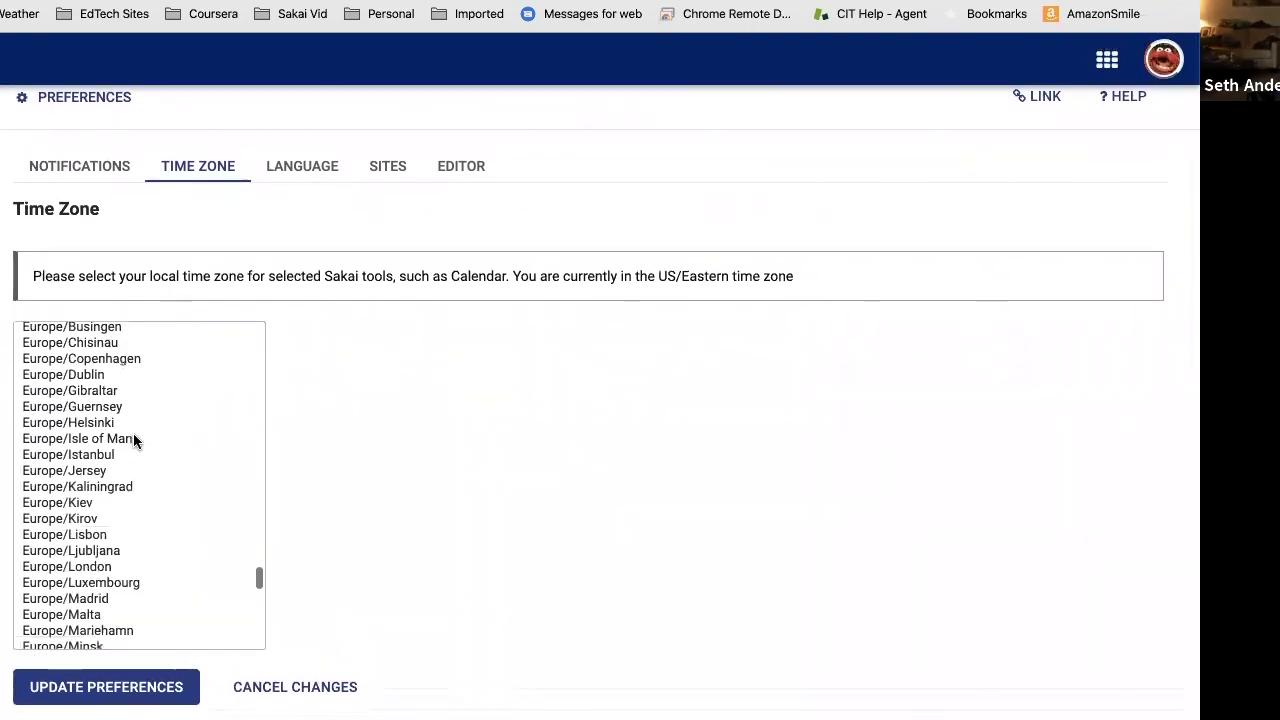
scroll(157, 495, down, 1)
scroll(157, 495, down, 5)
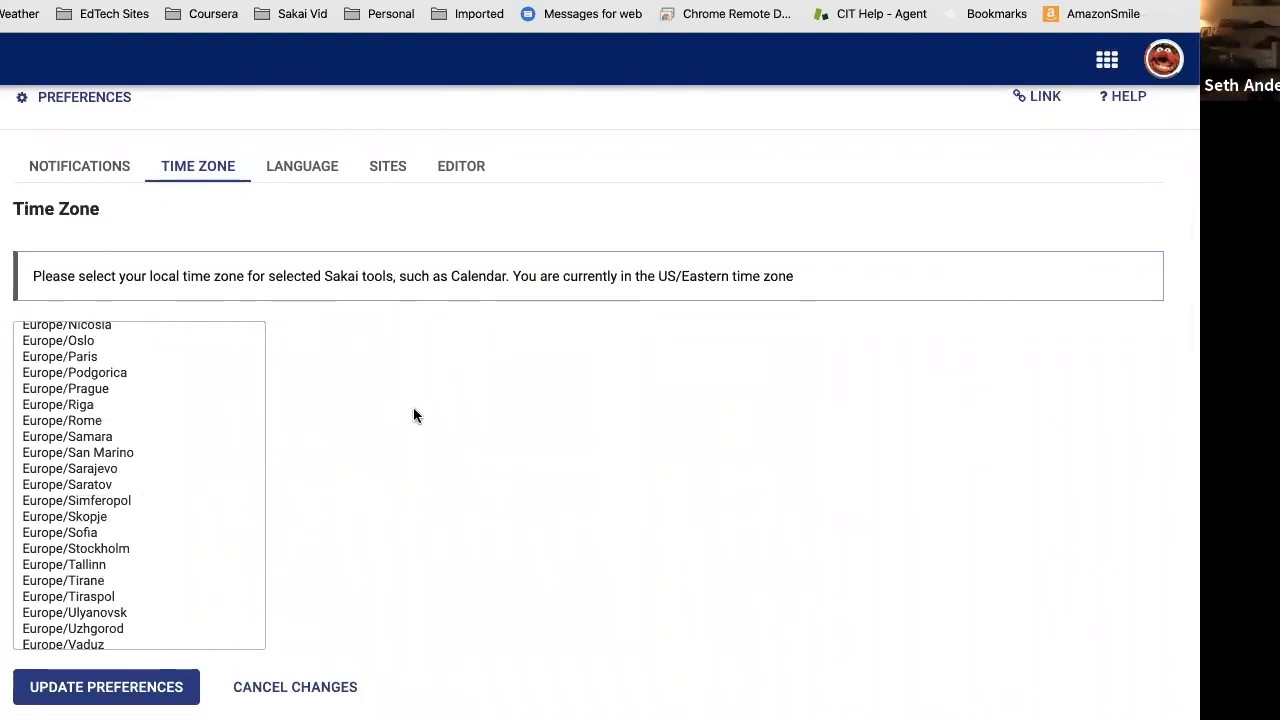
scroll(195, 484, down, 10)
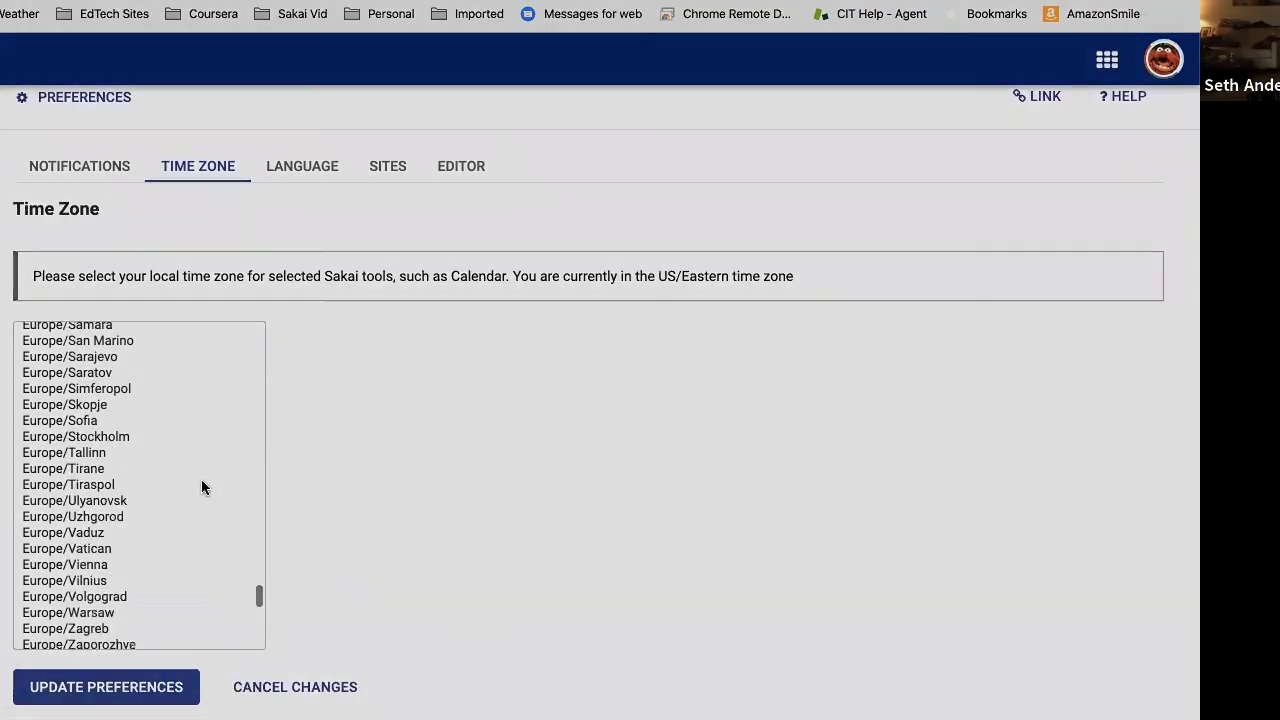